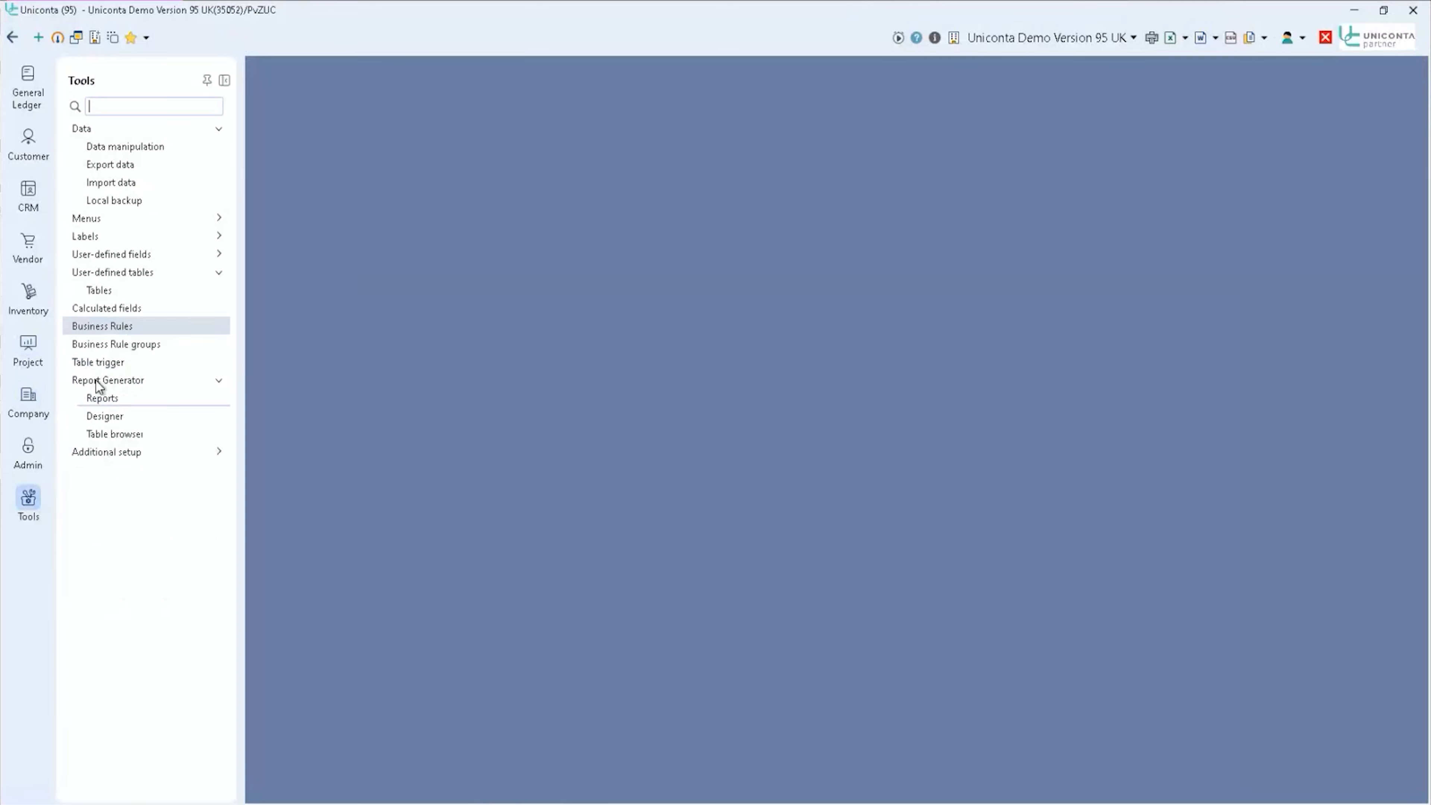
- Add a new business rule and assign it to the DebtorClient table
{"action": "left_click", "coordinate": [120, 327]}
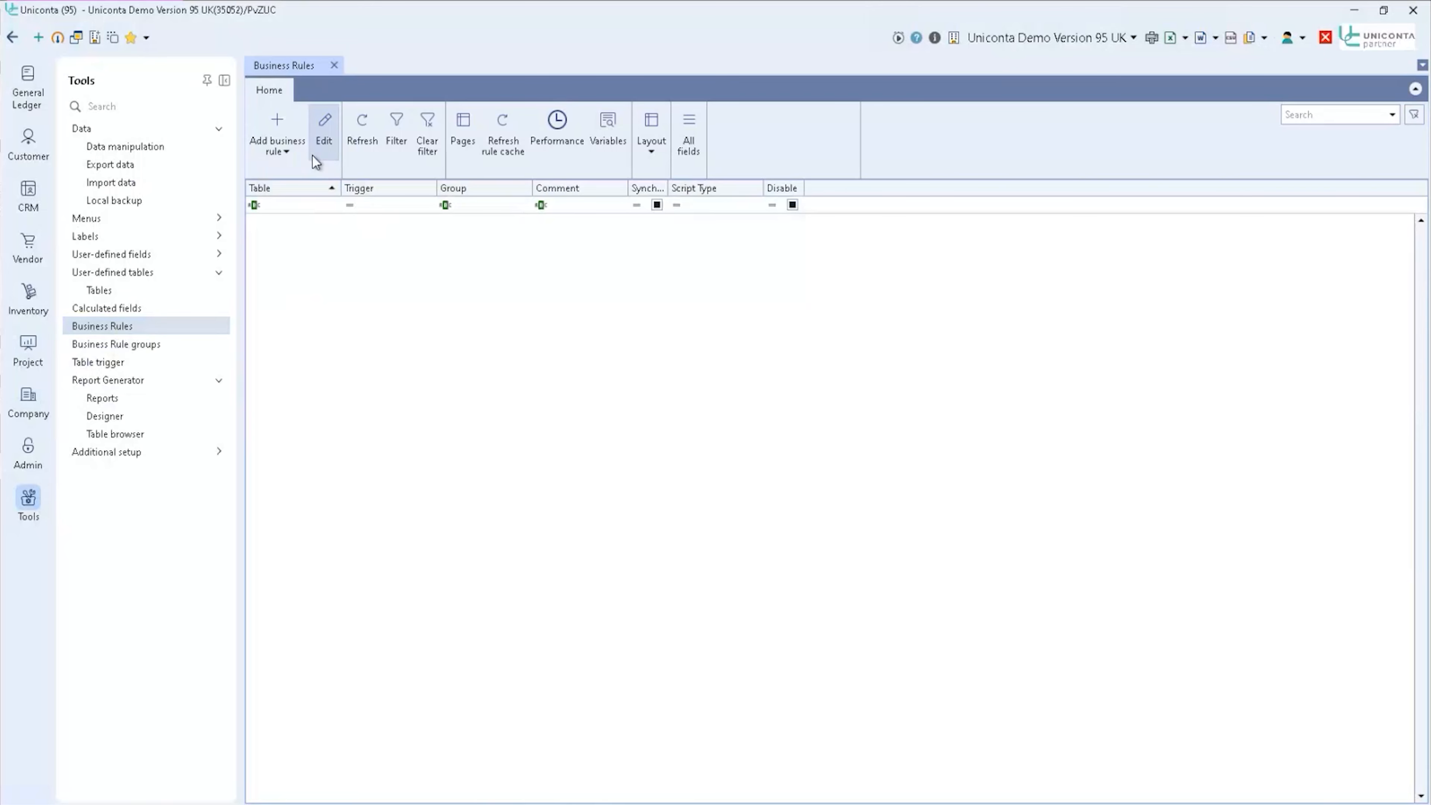
{"action": "left_click", "coordinate": [277, 137]}
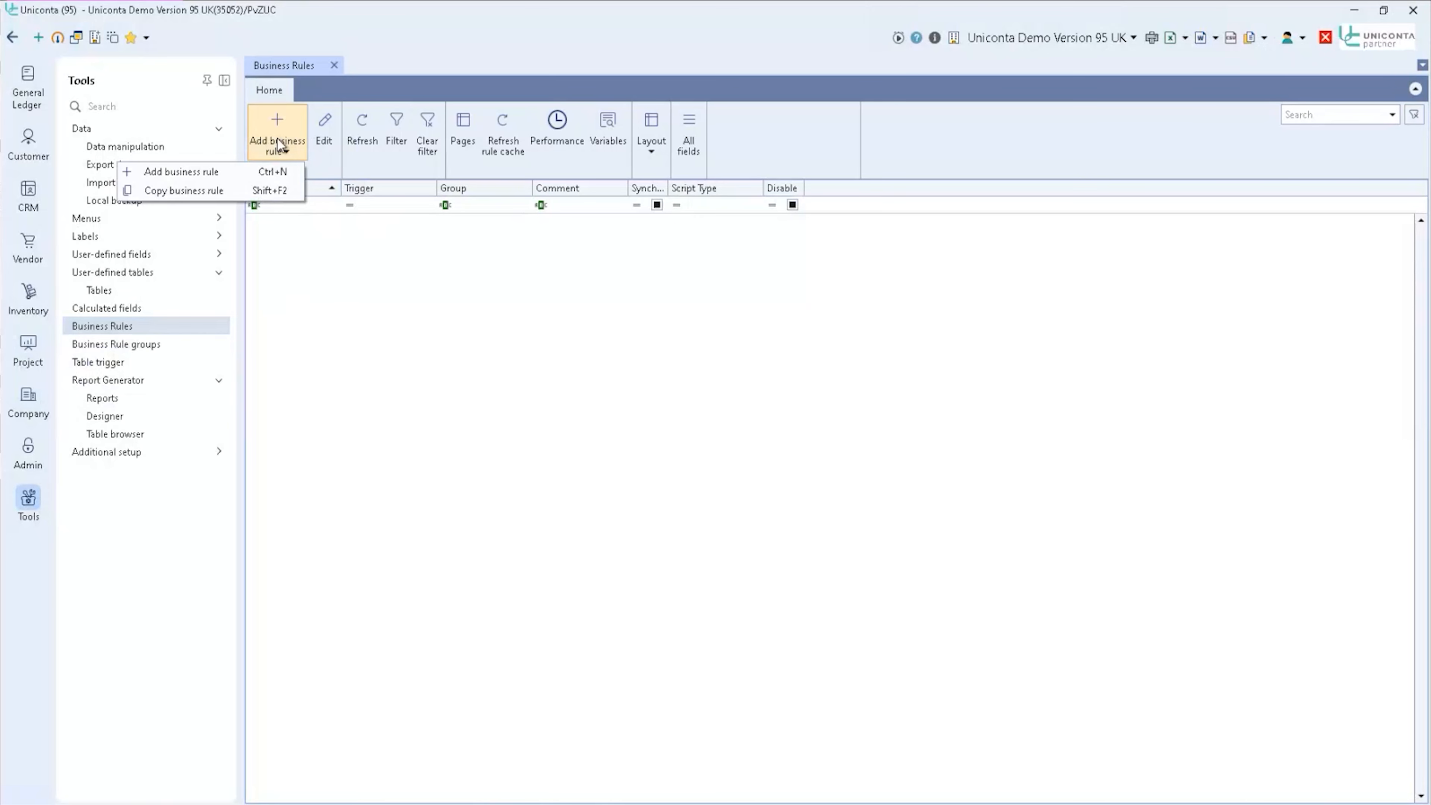
{"action": "left_click", "coordinate": [265, 174]}
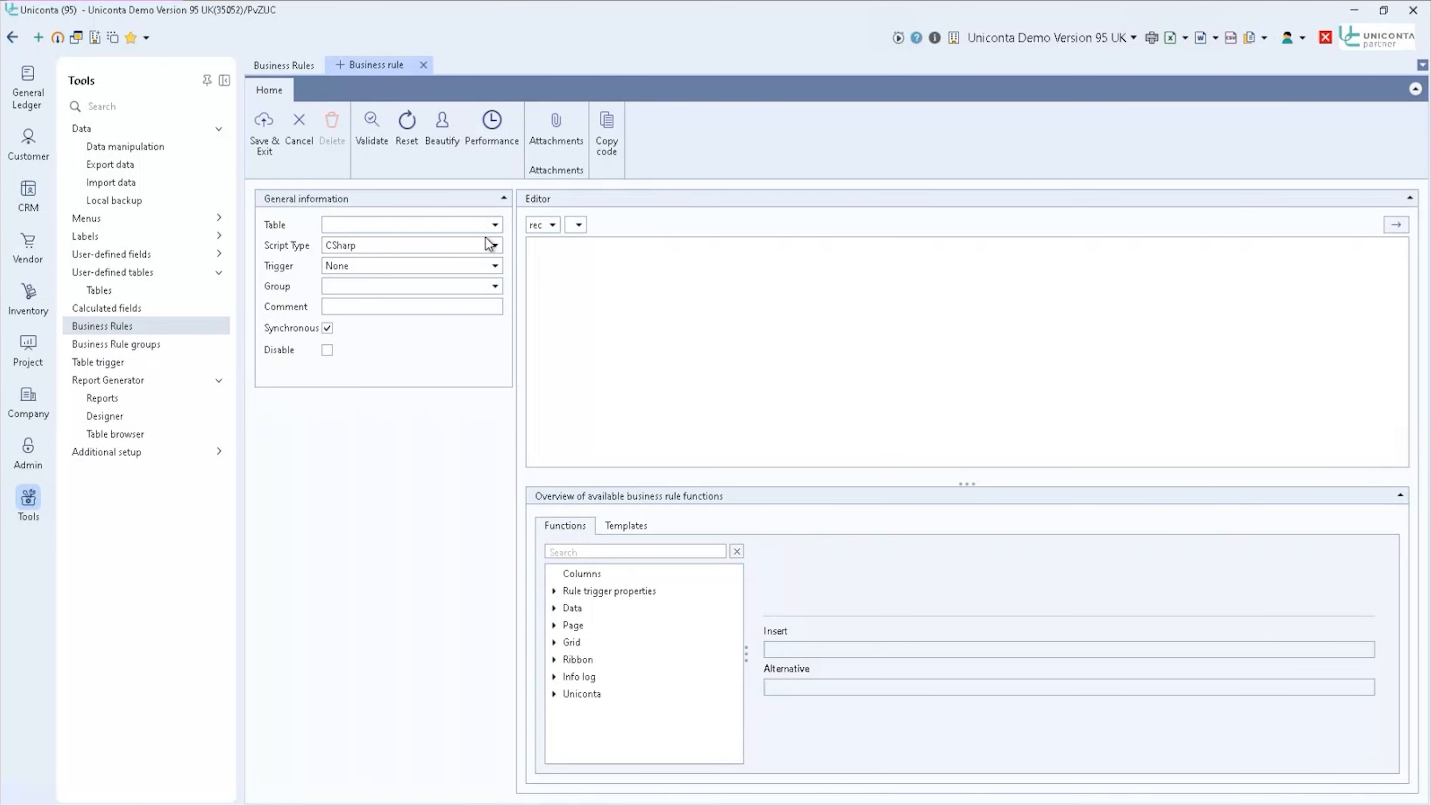
{"action": "left_click", "coordinate": [495, 225]}
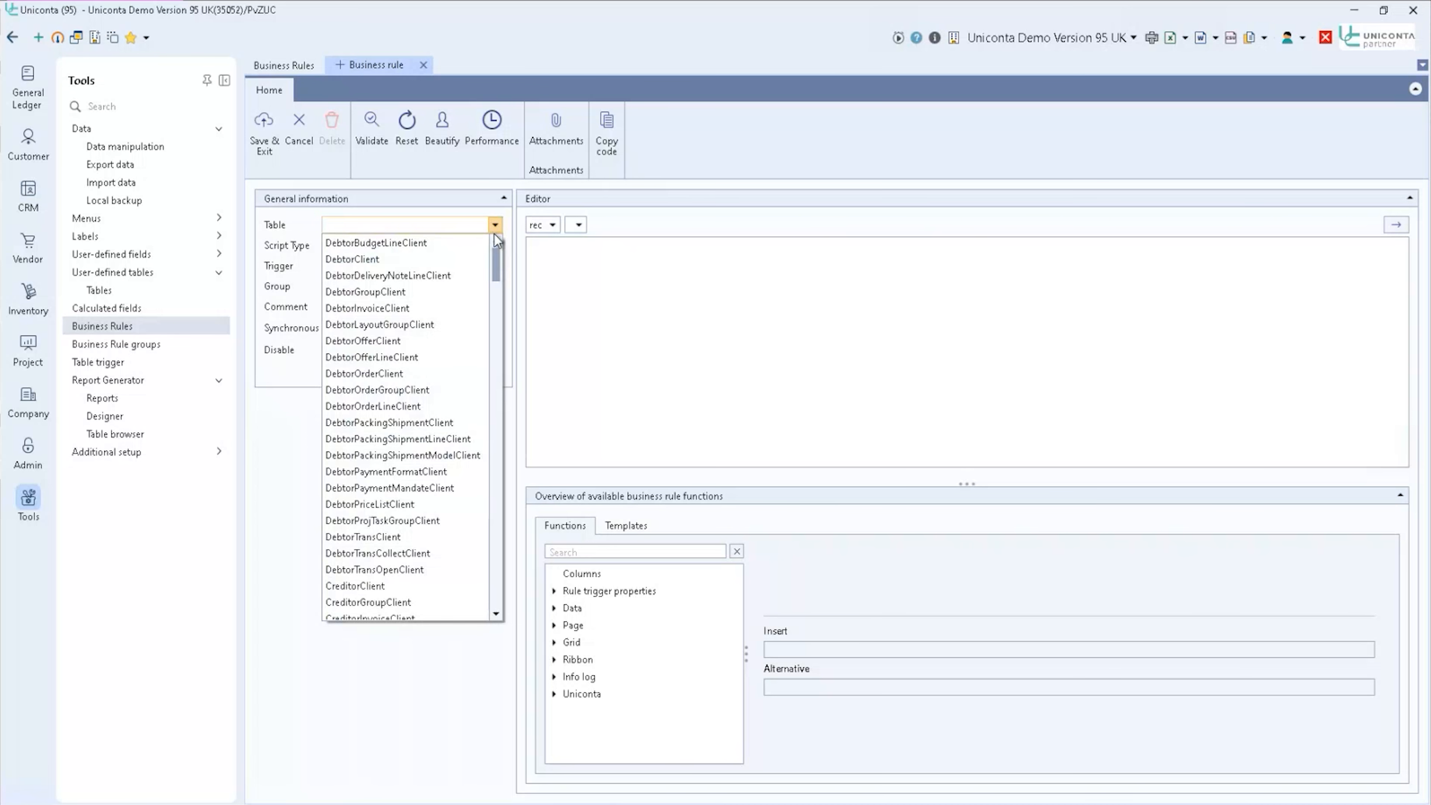
{"action": "left_click", "coordinate": [433, 261]}
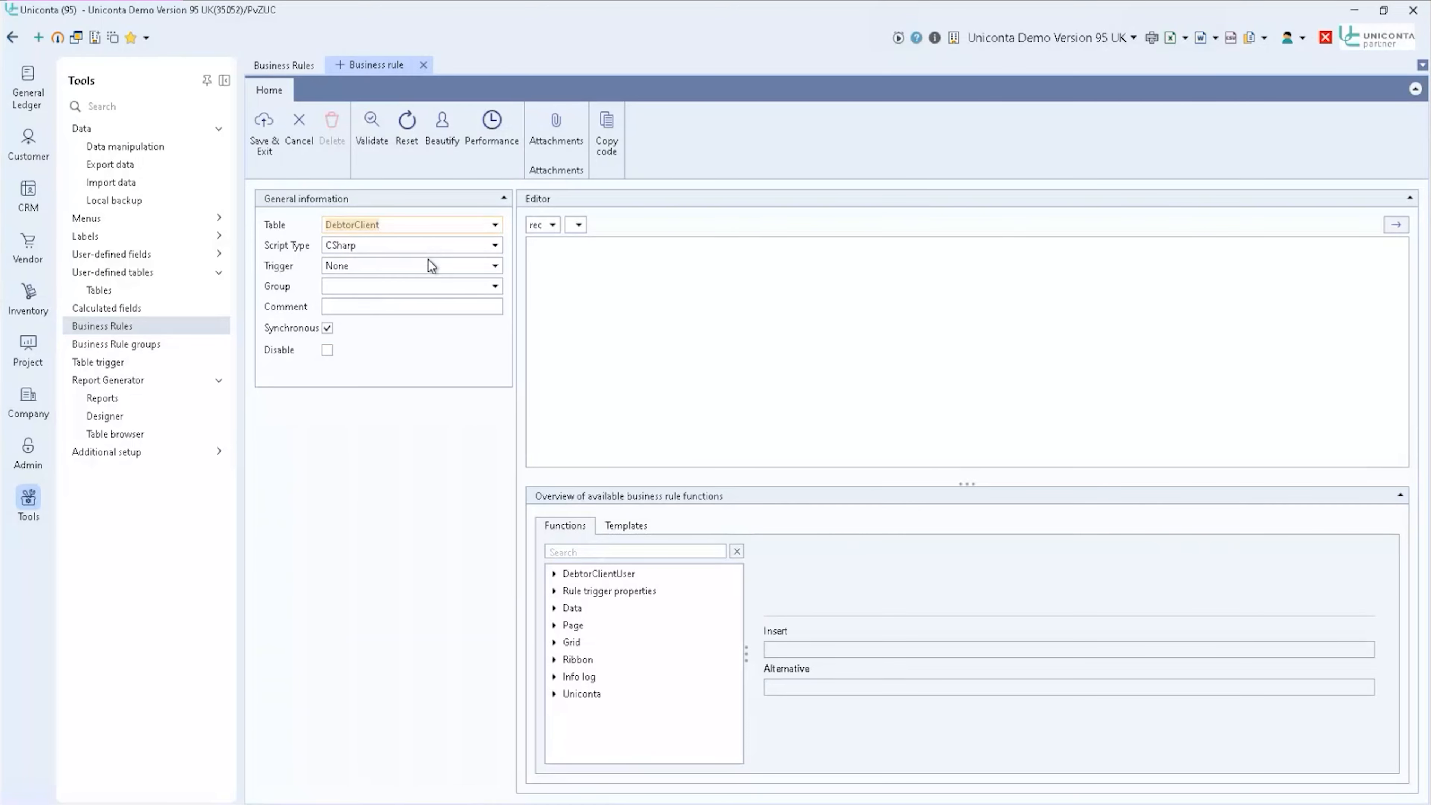
- Switch the new business rule's table to the user-defined CarsUser table
{"action": "left_click", "coordinate": [449, 230]}
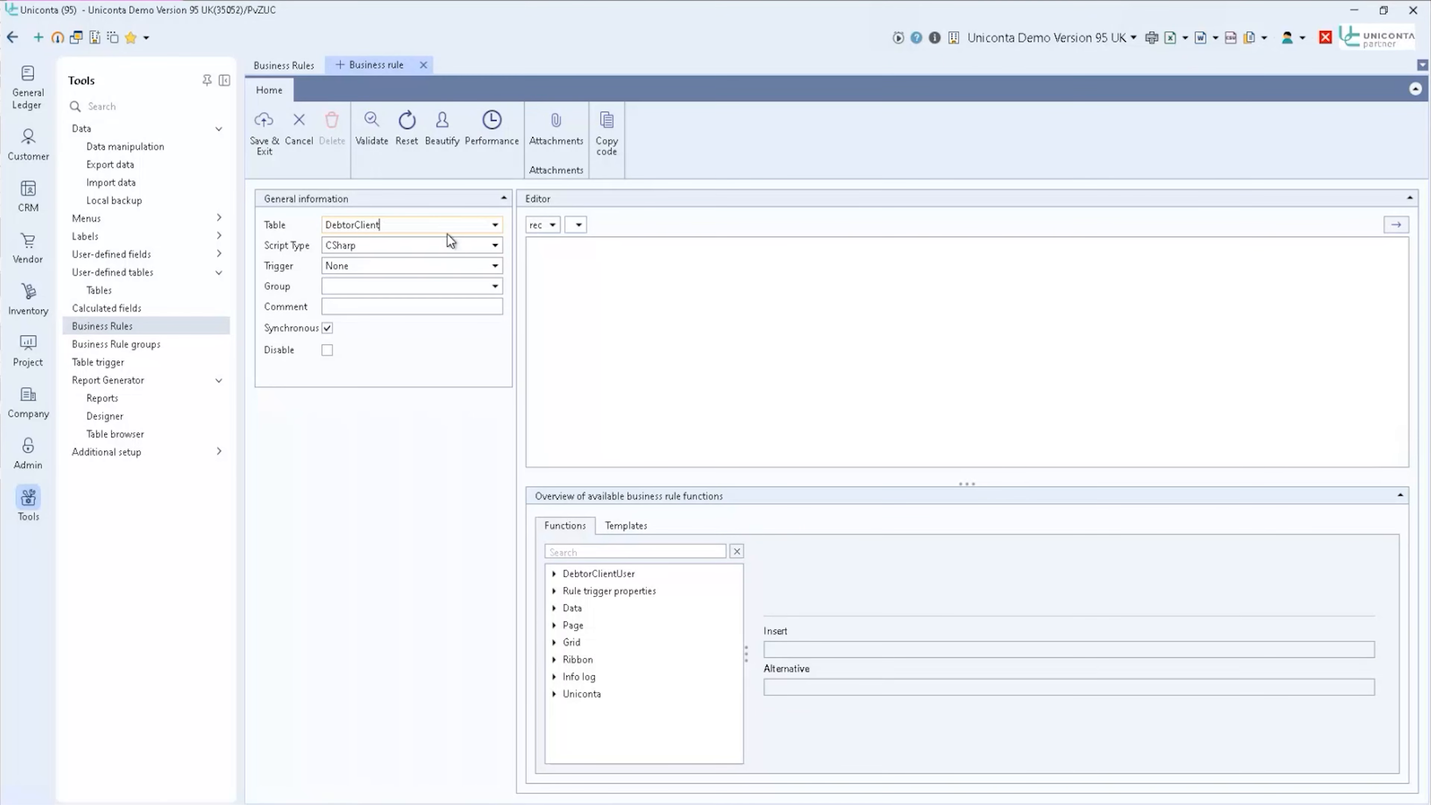
{"action": "left_click", "coordinate": [495, 228]}
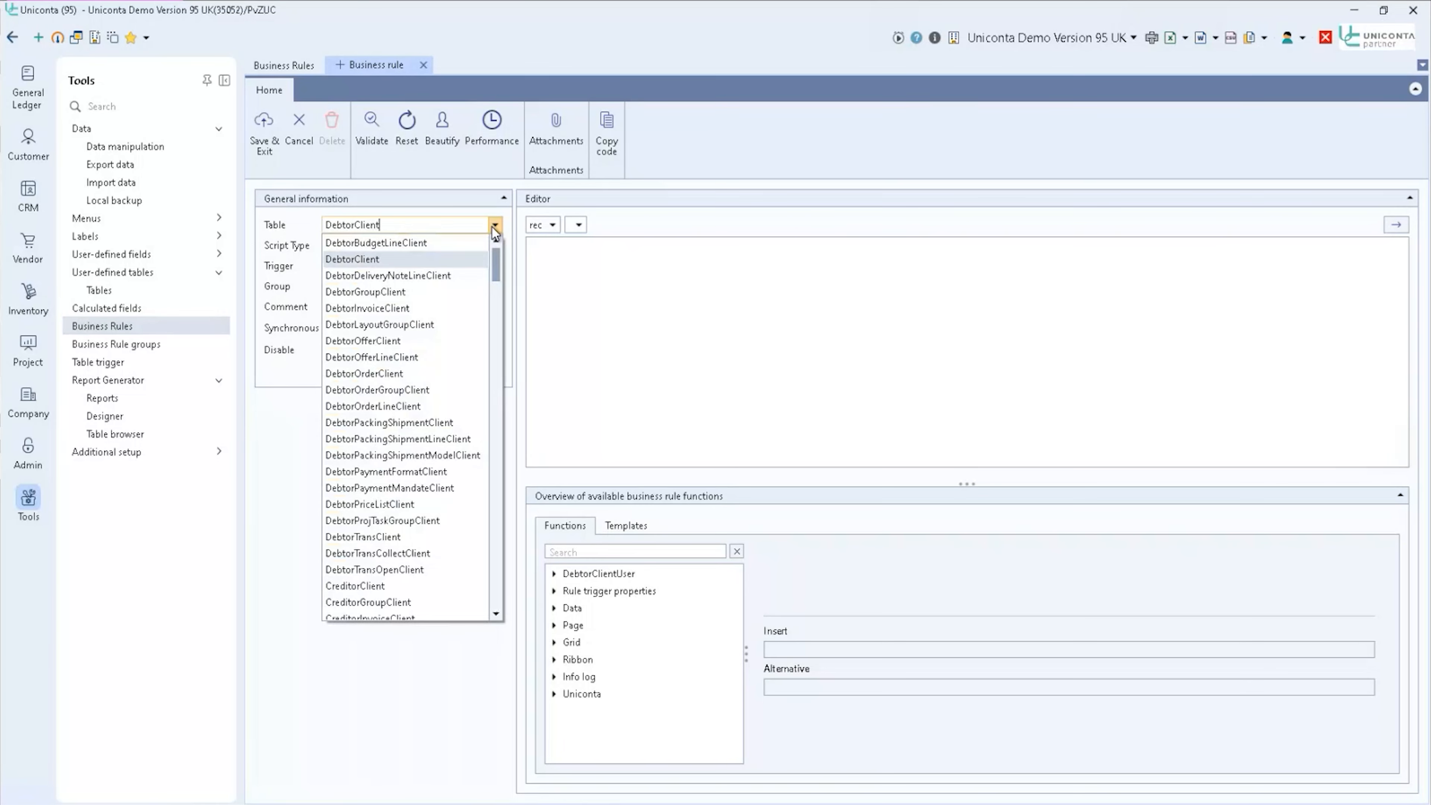
{"action": "left_click", "coordinate": [417, 228]}
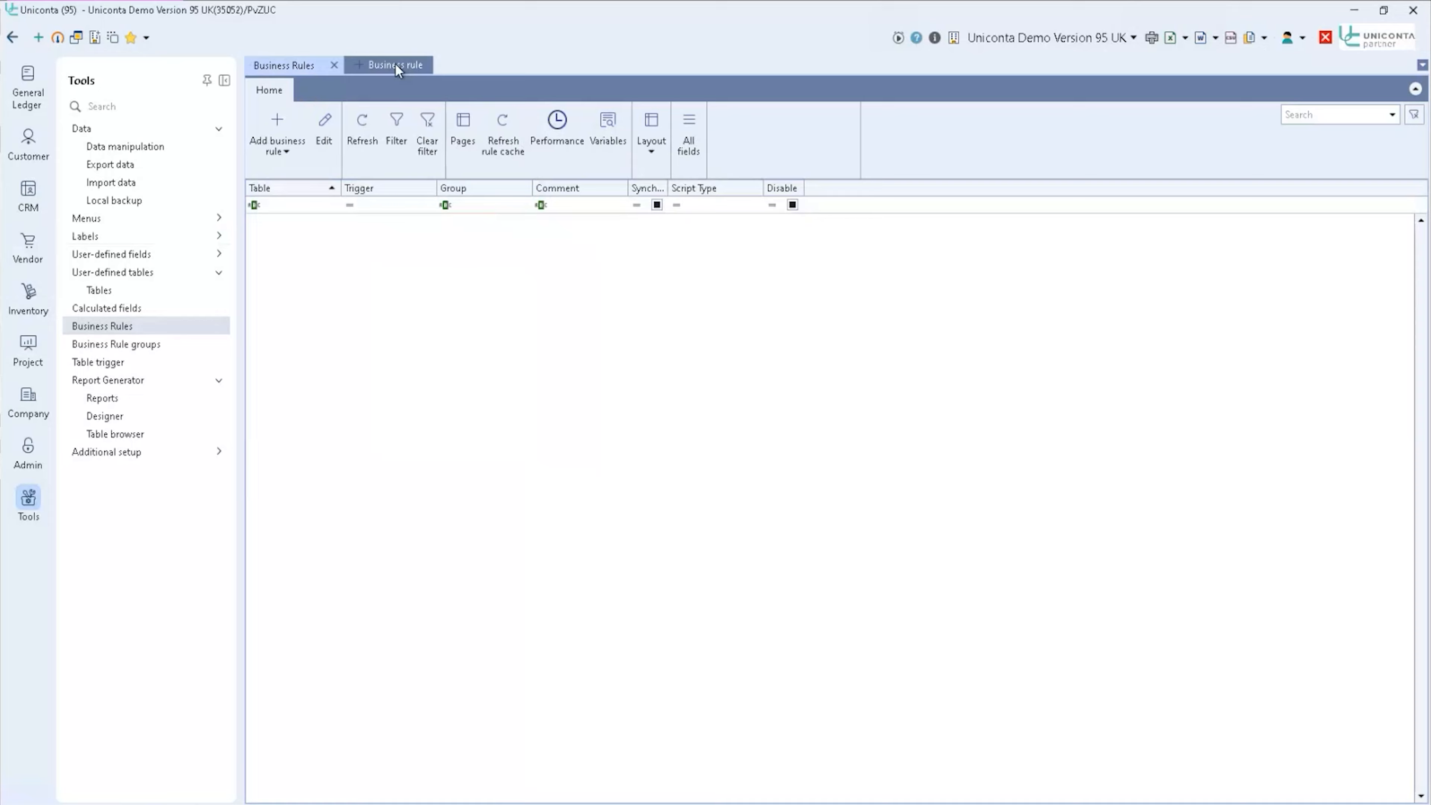
{"action": "left_click", "coordinate": [397, 65]}
{"action": "key", "text": "ctrl+a"}
{"action": "type", "text": "Car"}
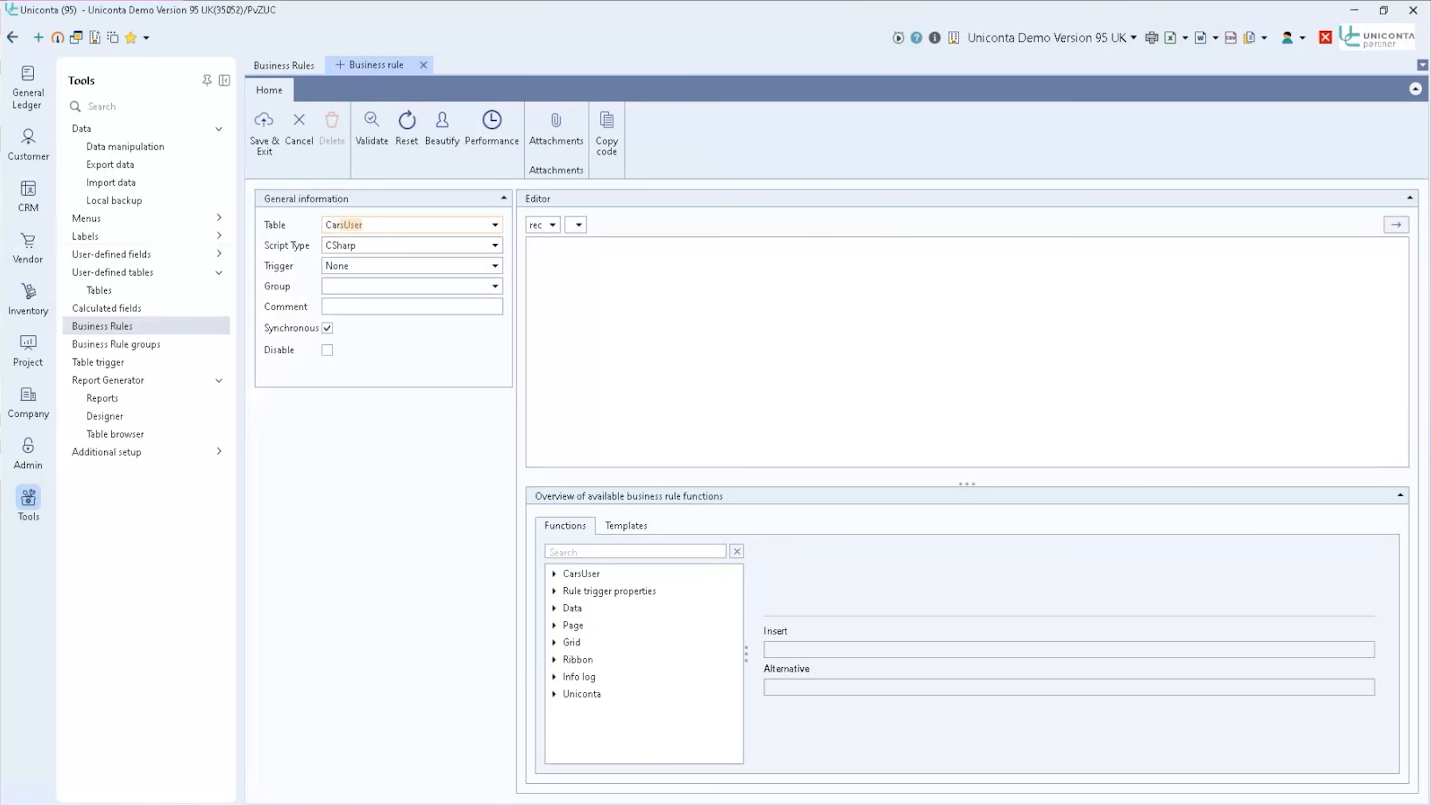
{"action": "left_click", "coordinate": [495, 225]}
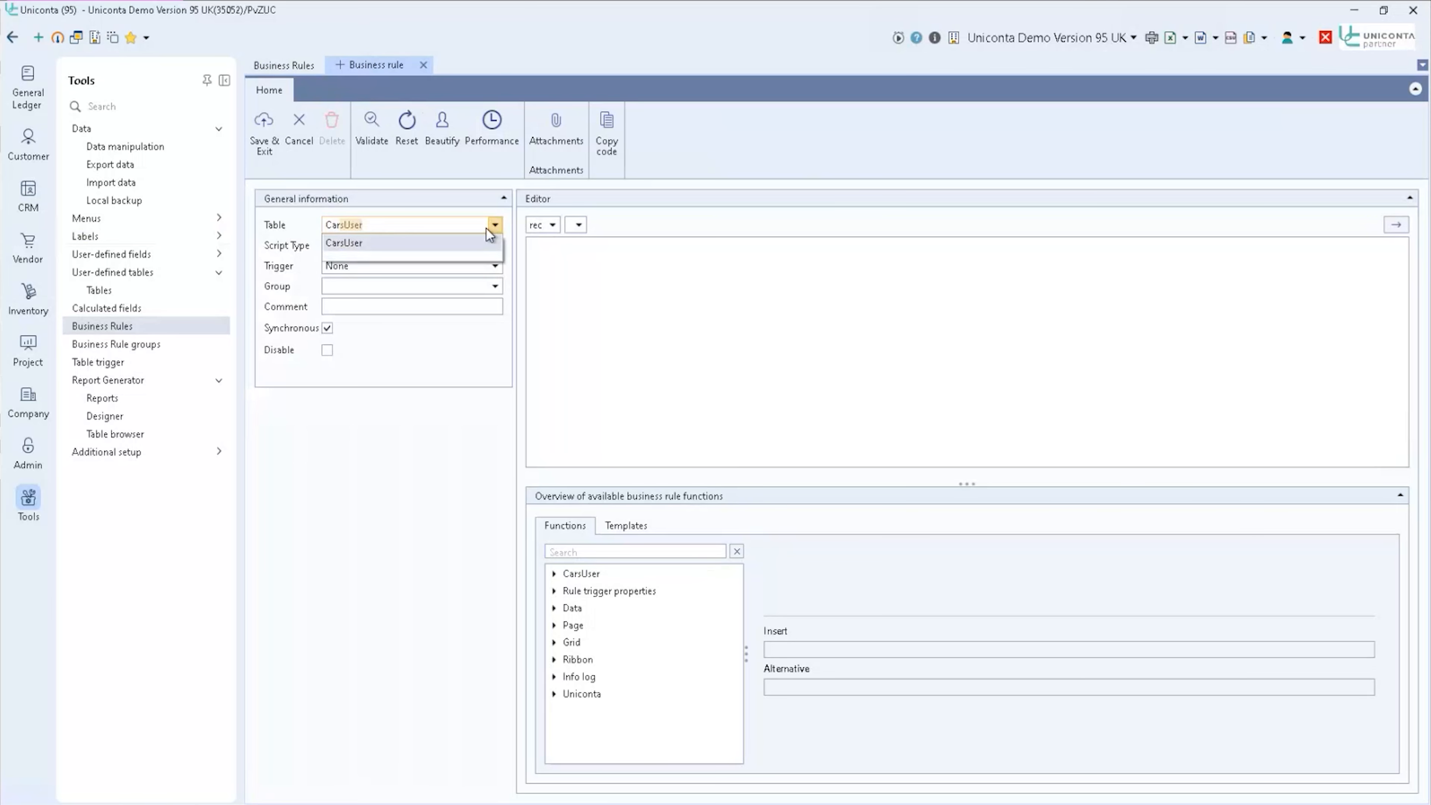
{"action": "left_click", "coordinate": [418, 227]}
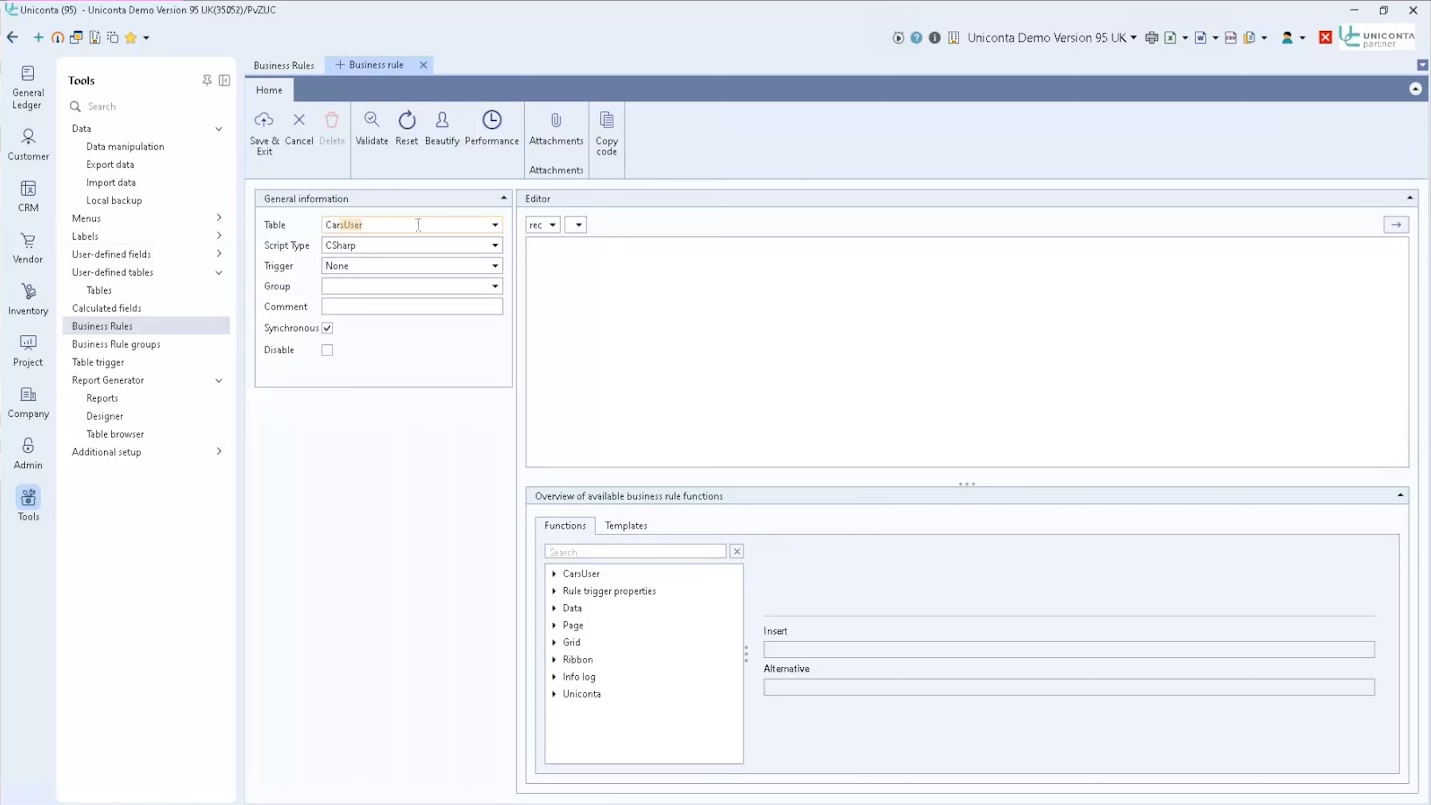
- Set the business rule's table to DebtorClient and keep CSharp as the script type
{"action": "key", "text": "ctrl+a"}
{"action": "type", "text": "DebtorC"}
{"action": "key", "text": "Tab"}
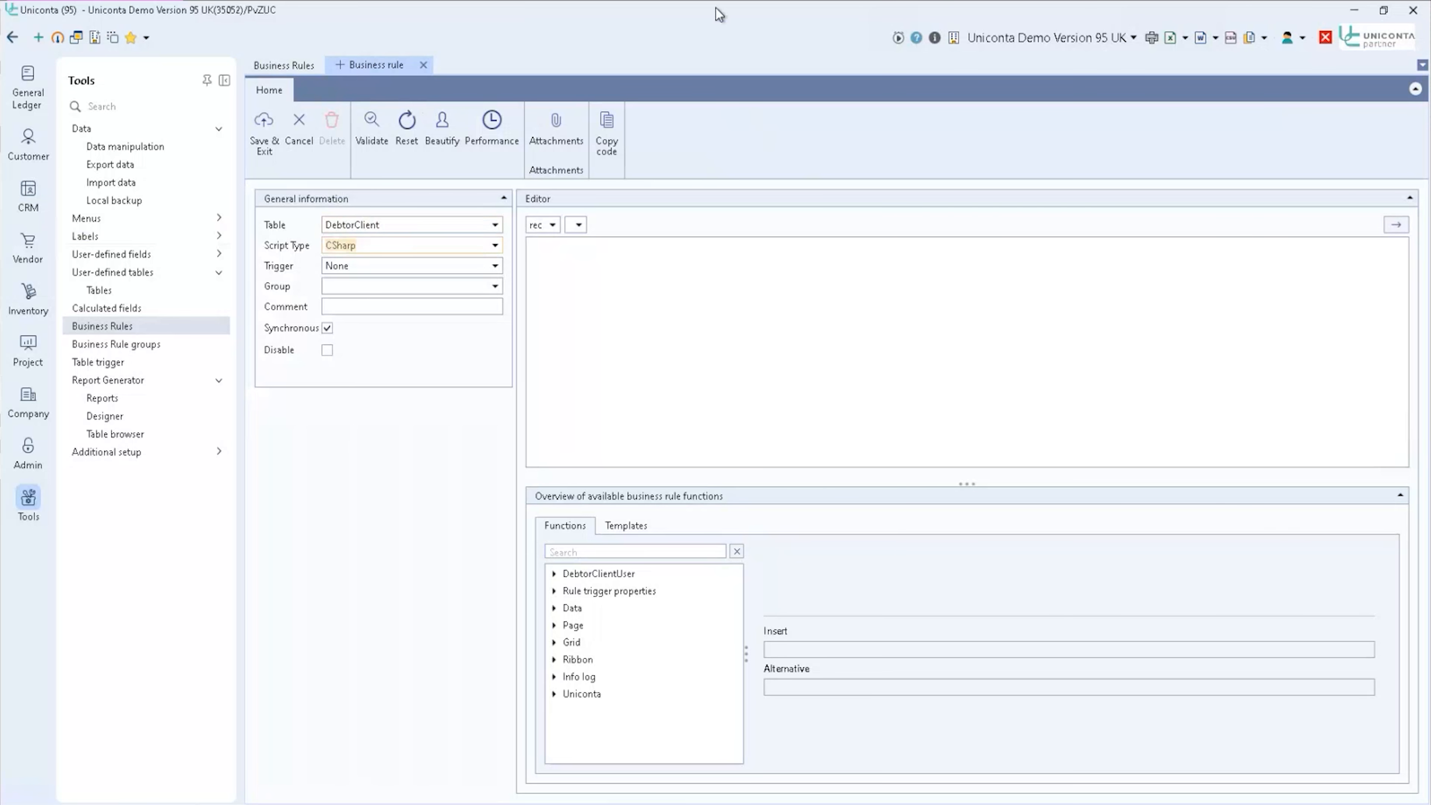
{"action": "left_click", "coordinate": [495, 245]}
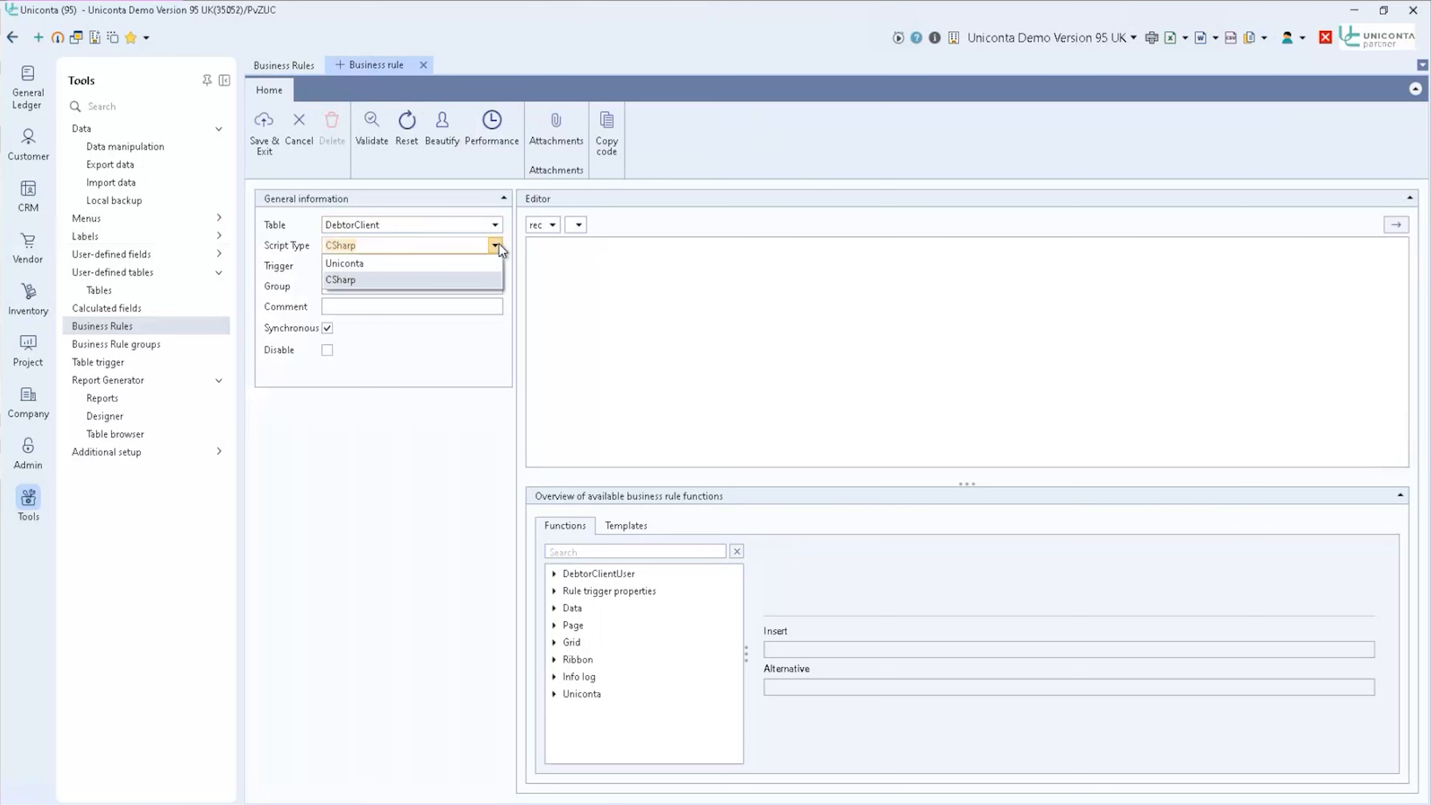
{"action": "left_click", "coordinate": [519, 272]}
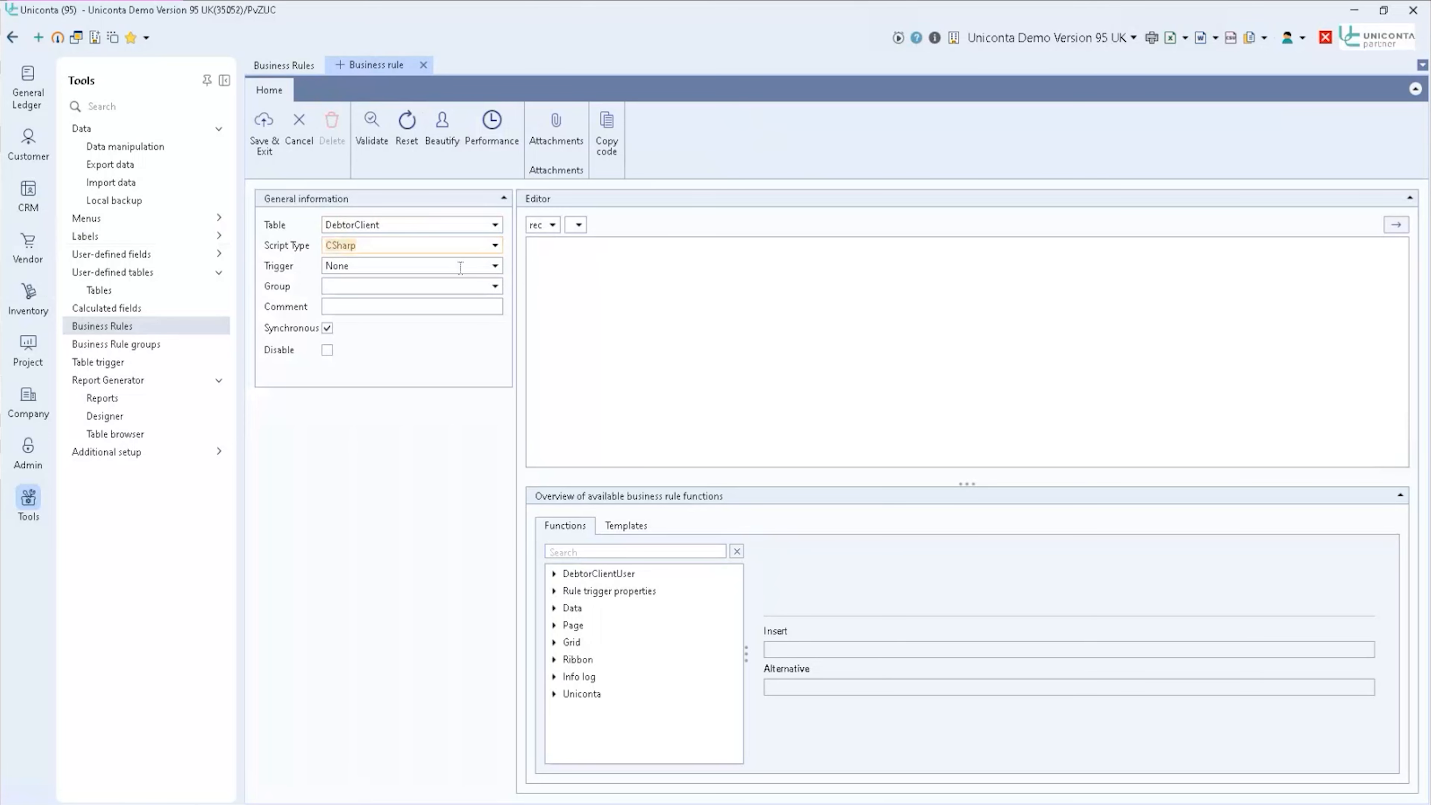
{"action": "key", "text": "Tab"}
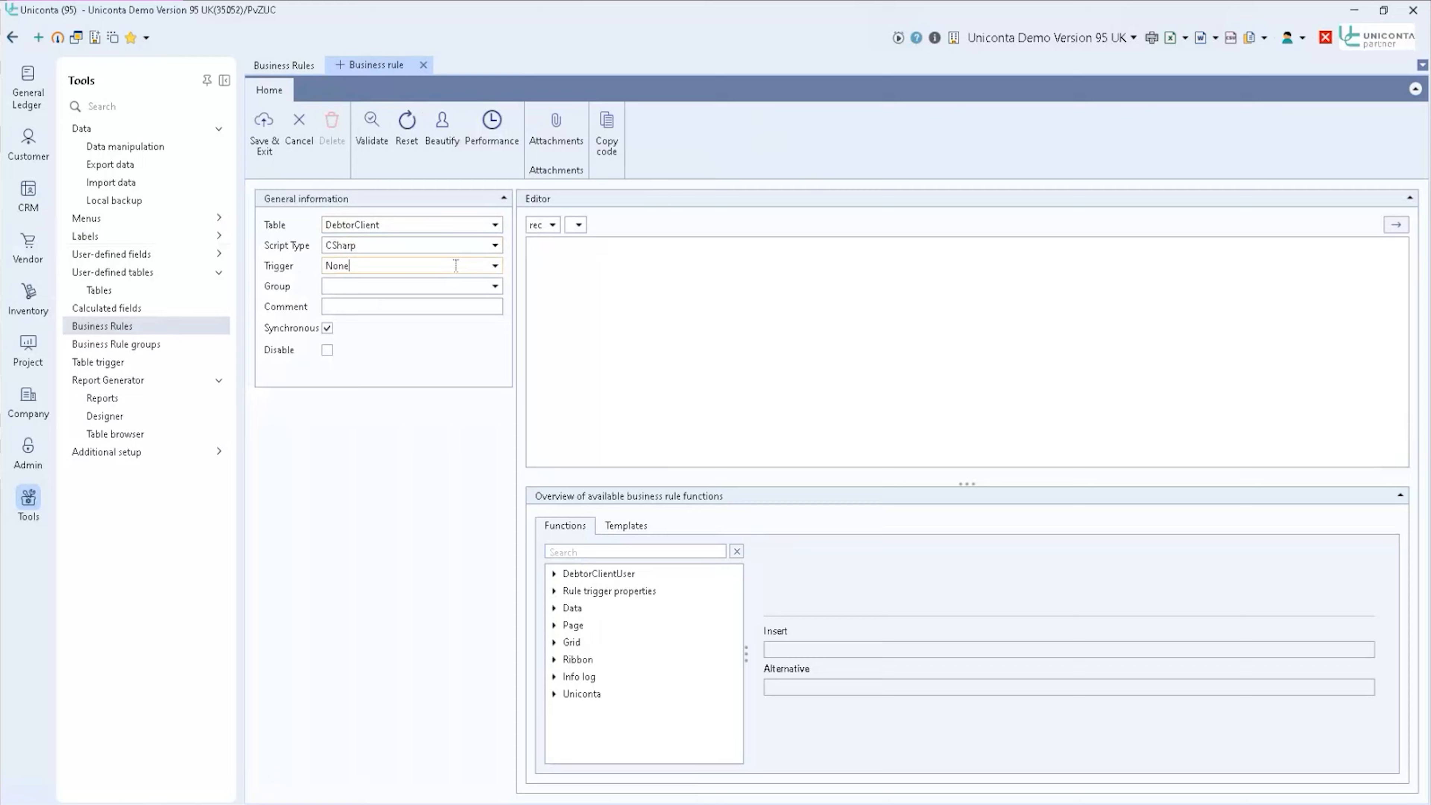
- Set the rule's trigger to PageOpen, switch it to RowChanged, and check the data object source options, keeping NewRow
{"action": "left_click", "coordinate": [495, 266]}
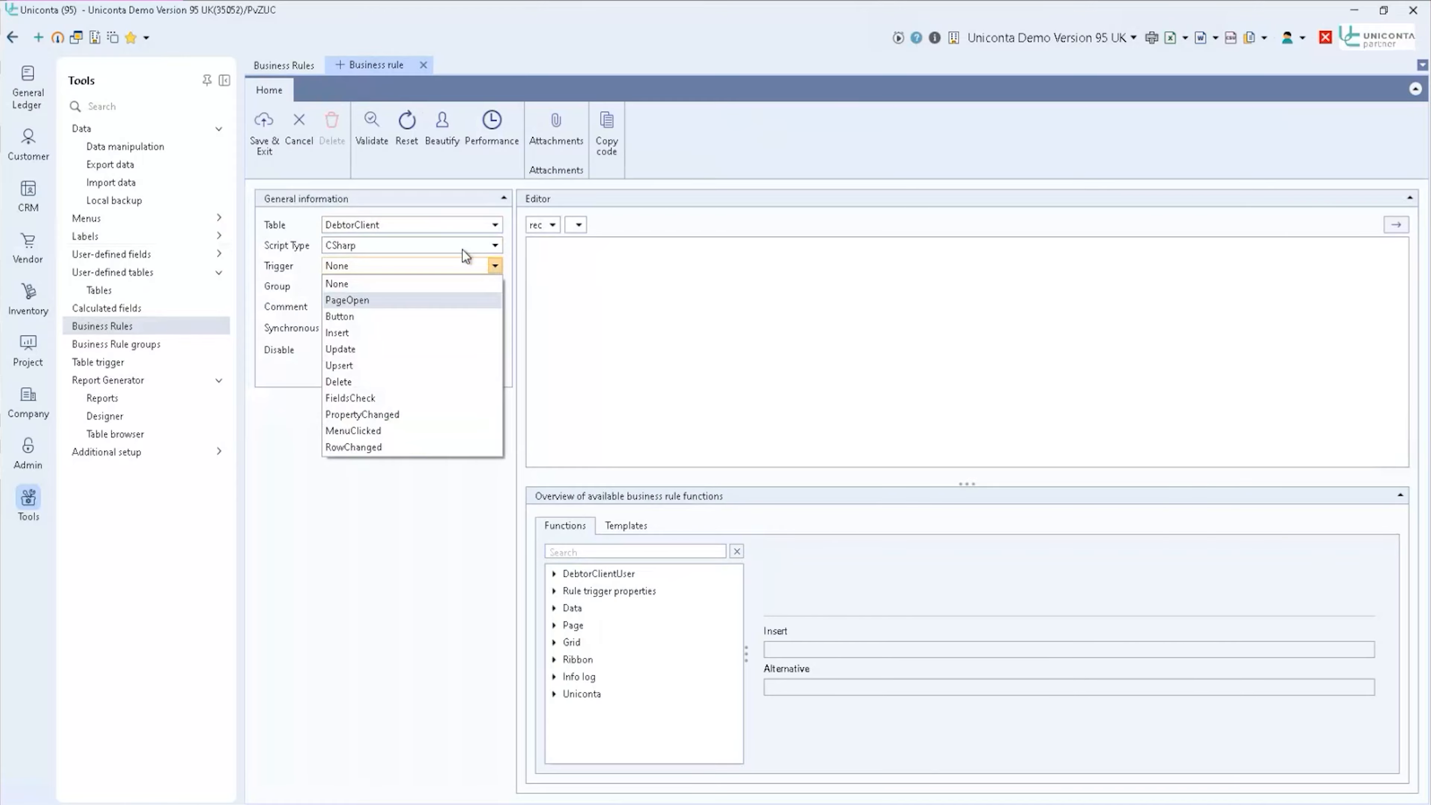
{"action": "left_click", "coordinate": [463, 301]}
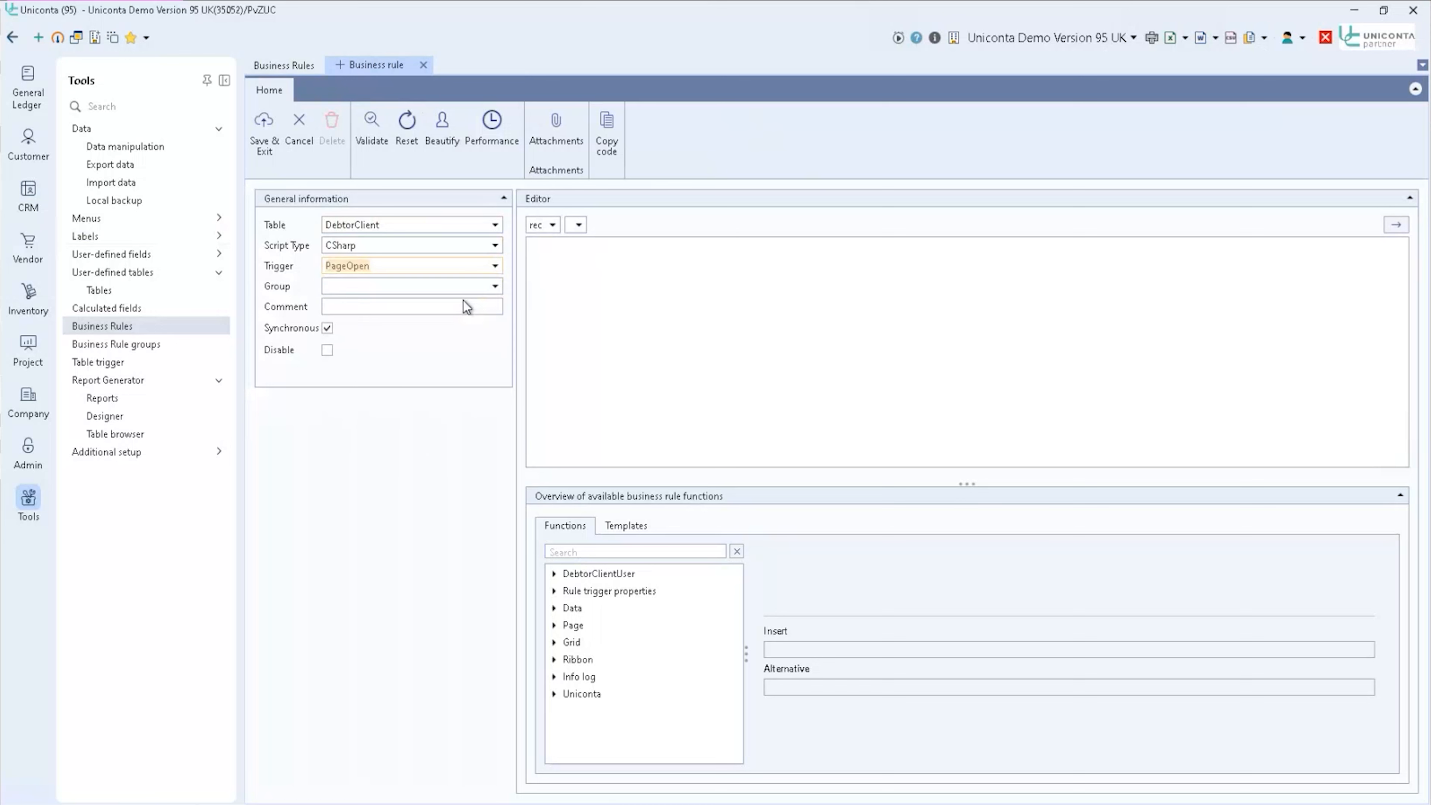
{"action": "left_click", "coordinate": [497, 273]}
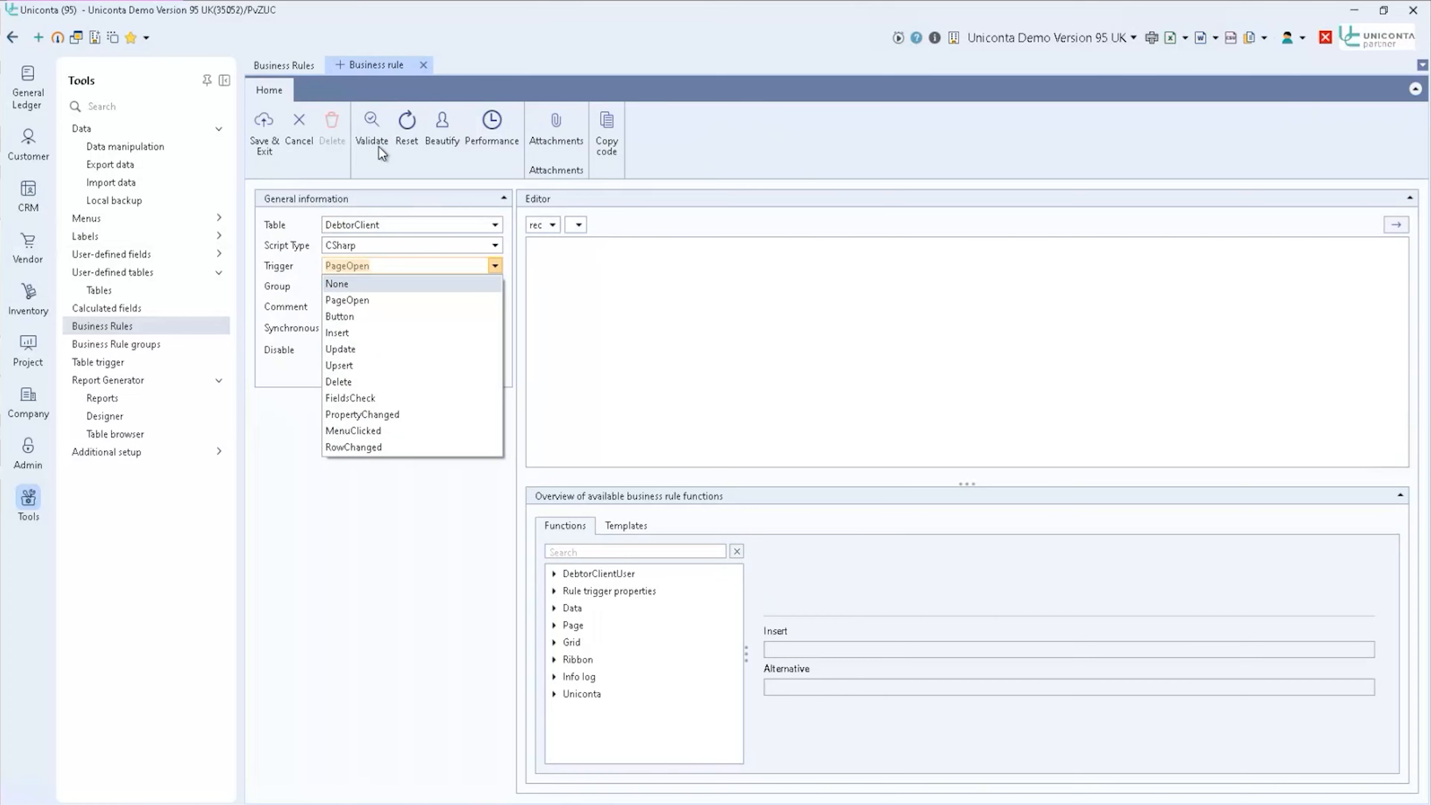
{"action": "left_click", "coordinate": [389, 447]}
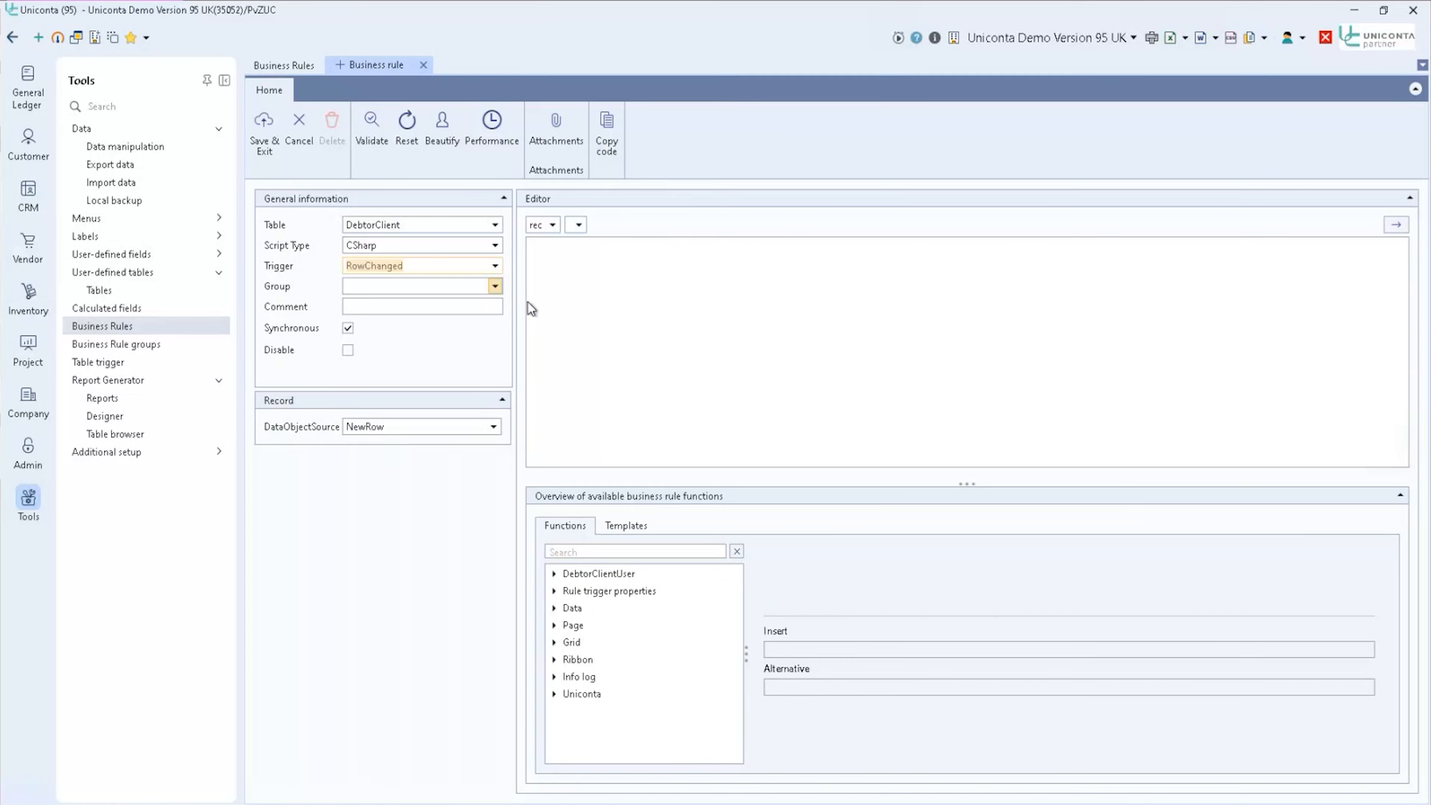
{"action": "left_click", "coordinate": [494, 430]}
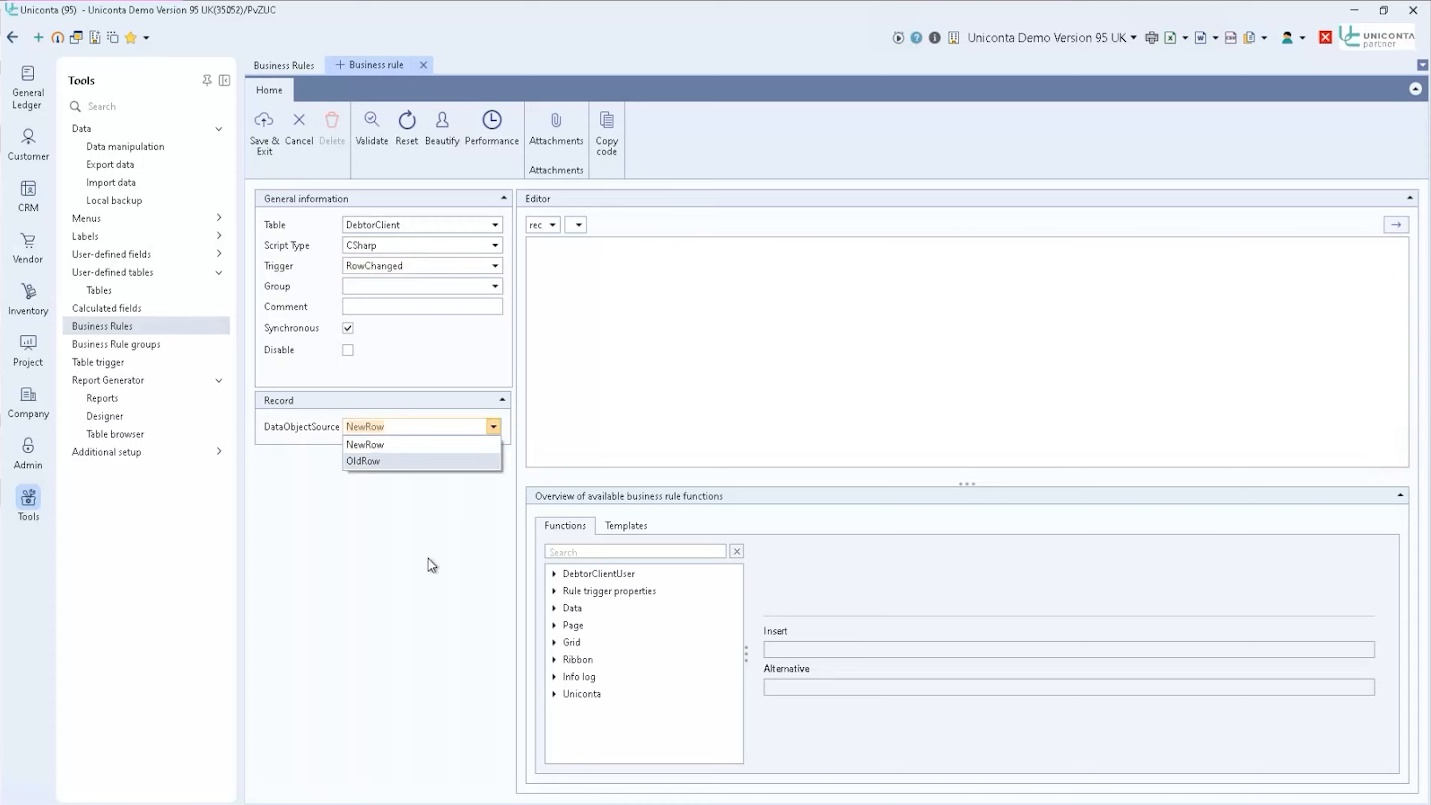
{"action": "left_click", "coordinate": [410, 569]}
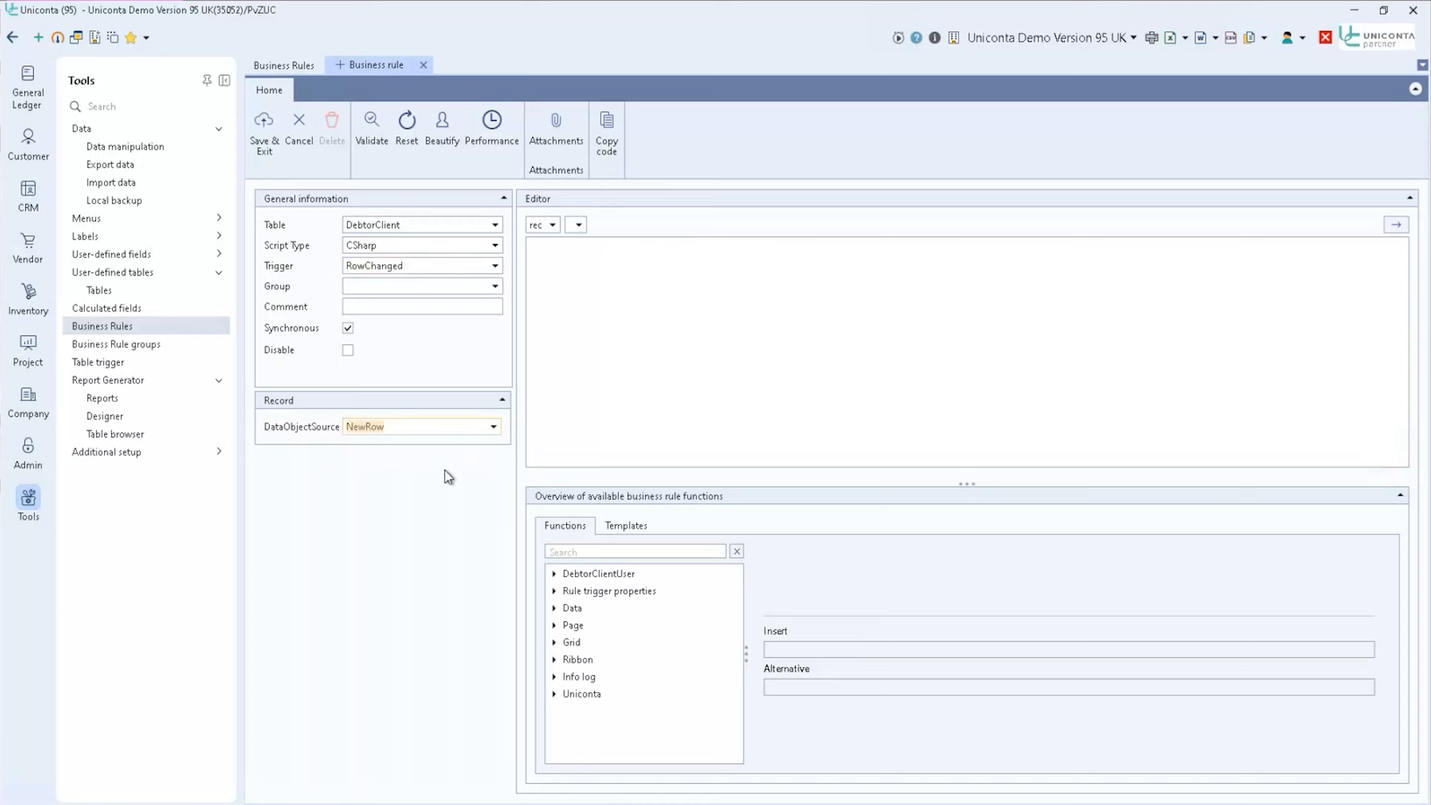
- Set the rule's trigger to Button and keep FocussedRow as the record select mode
{"action": "left_click", "coordinate": [493, 266]}
{"action": "left_click", "coordinate": [481, 319]}
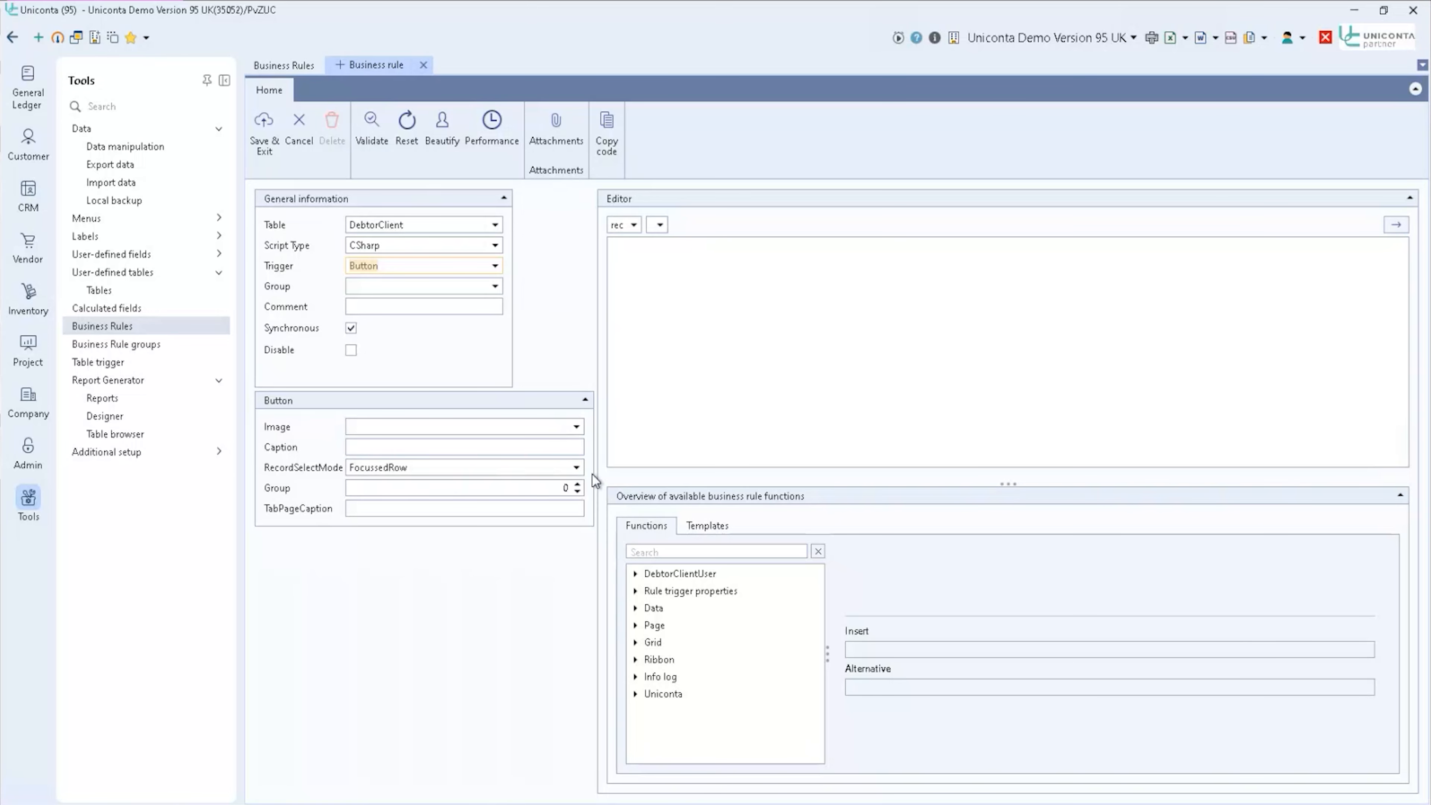
{"action": "left_click", "coordinate": [576, 468]}
{"action": "left_click", "coordinate": [529, 478]}
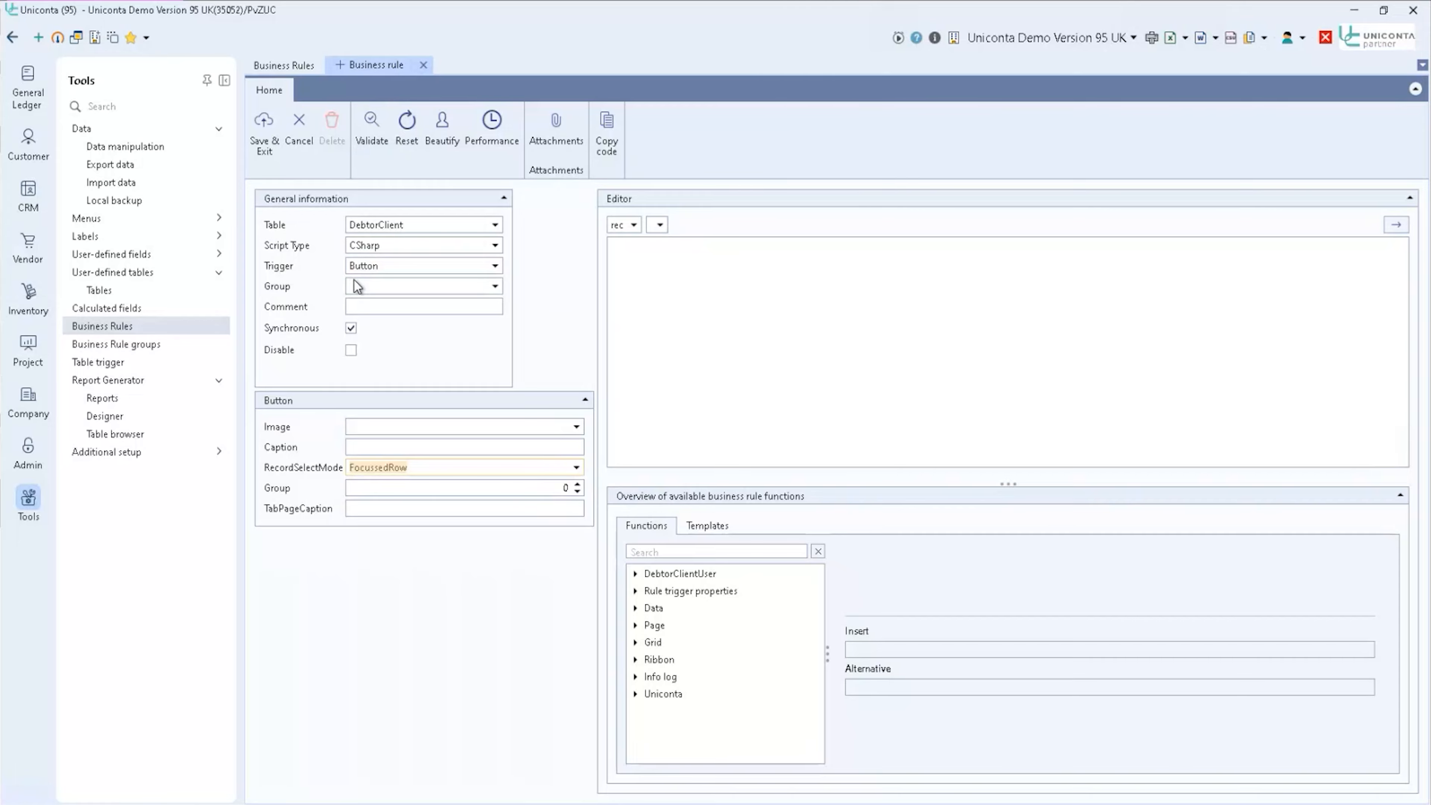
- Leave the rule's group empty and enter "disabling fields" as its comment
{"action": "left_click", "coordinate": [380, 287]}
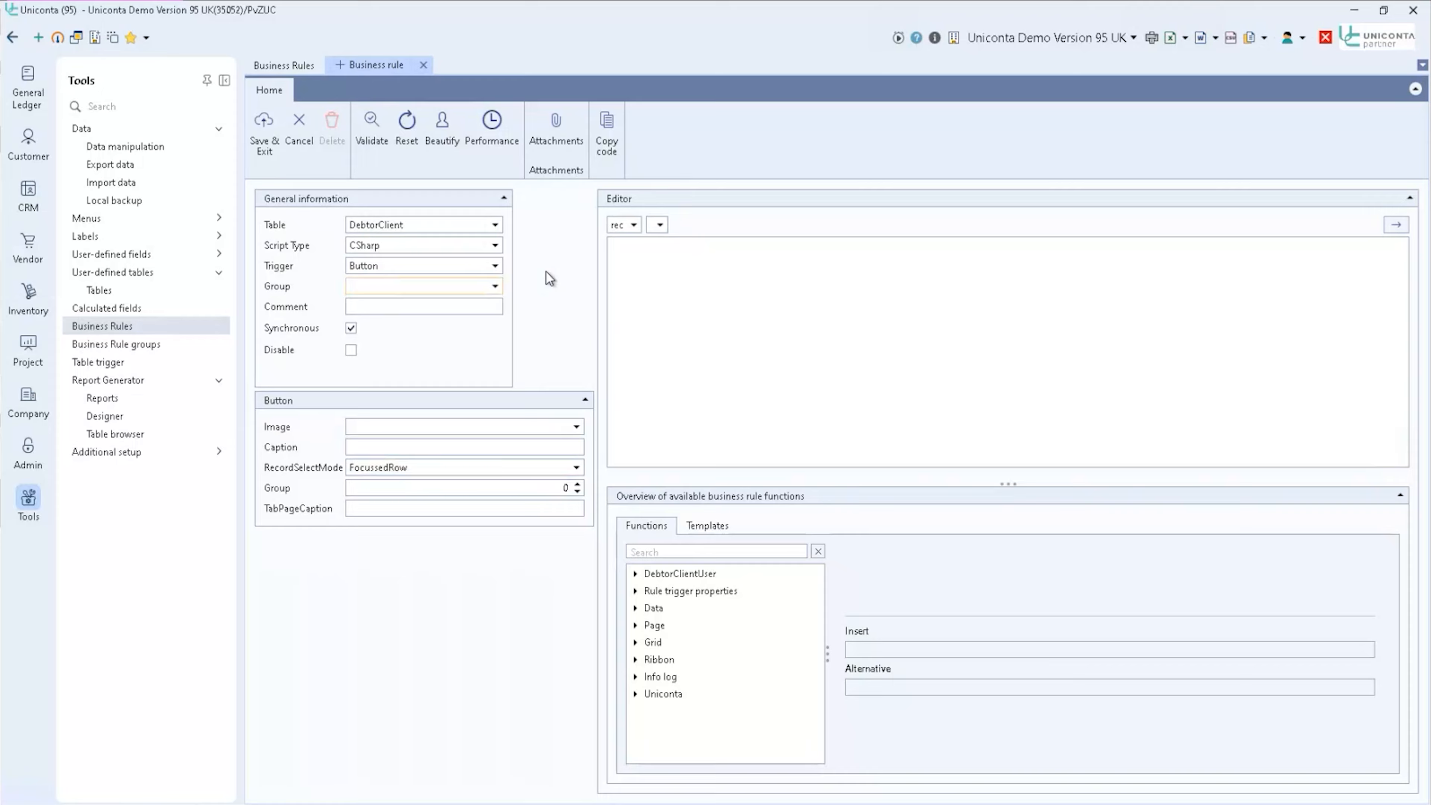
{"action": "left_click", "coordinate": [416, 306]}
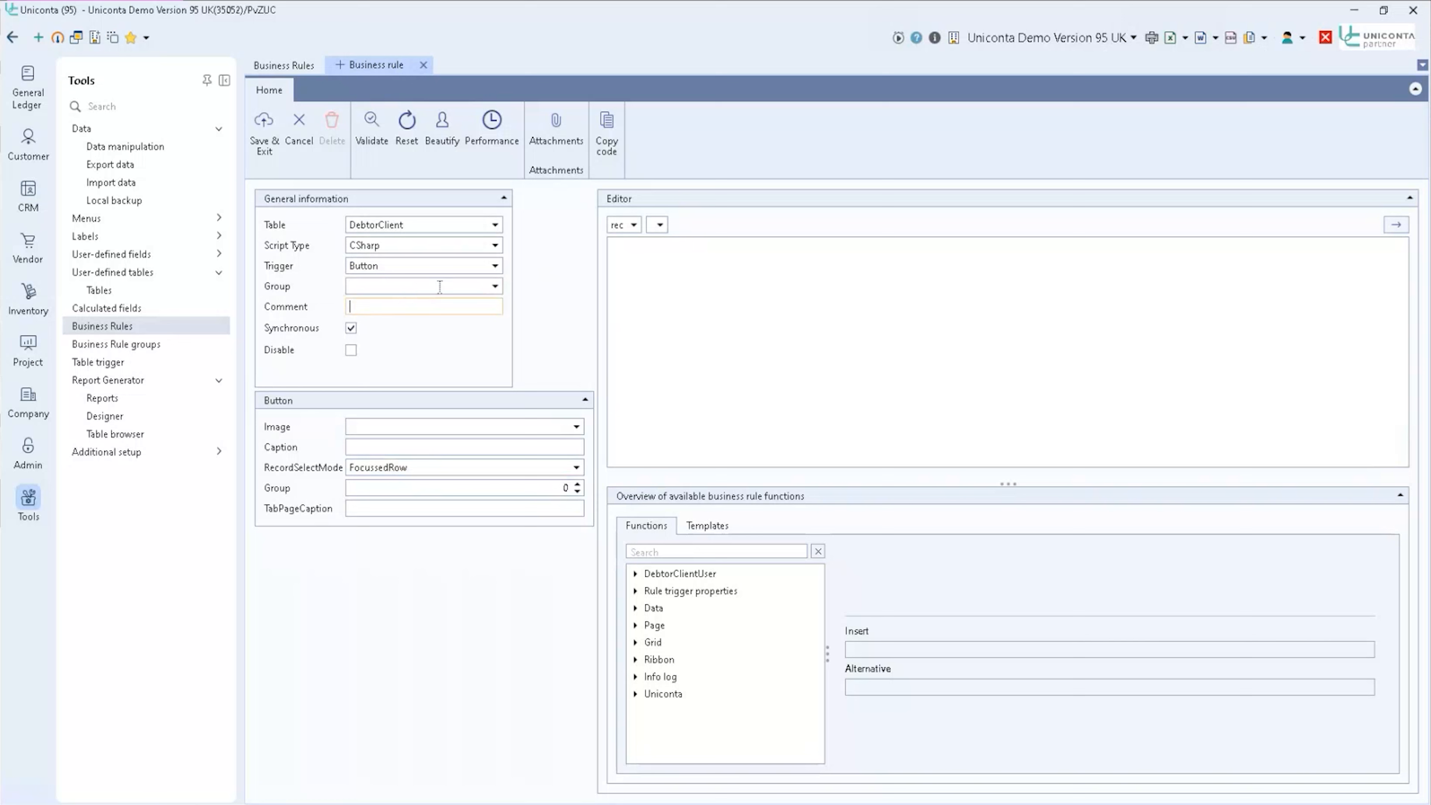
{"action": "type", "text": "disabld"}
{"action": "key", "text": "BackSpace"}
{"action": "type", "text": "ing fields"}
- Enlarge the overview of available business rule functions, collapsing and re-expanding the General information section
{"action": "left_click", "coordinate": [503, 198]}
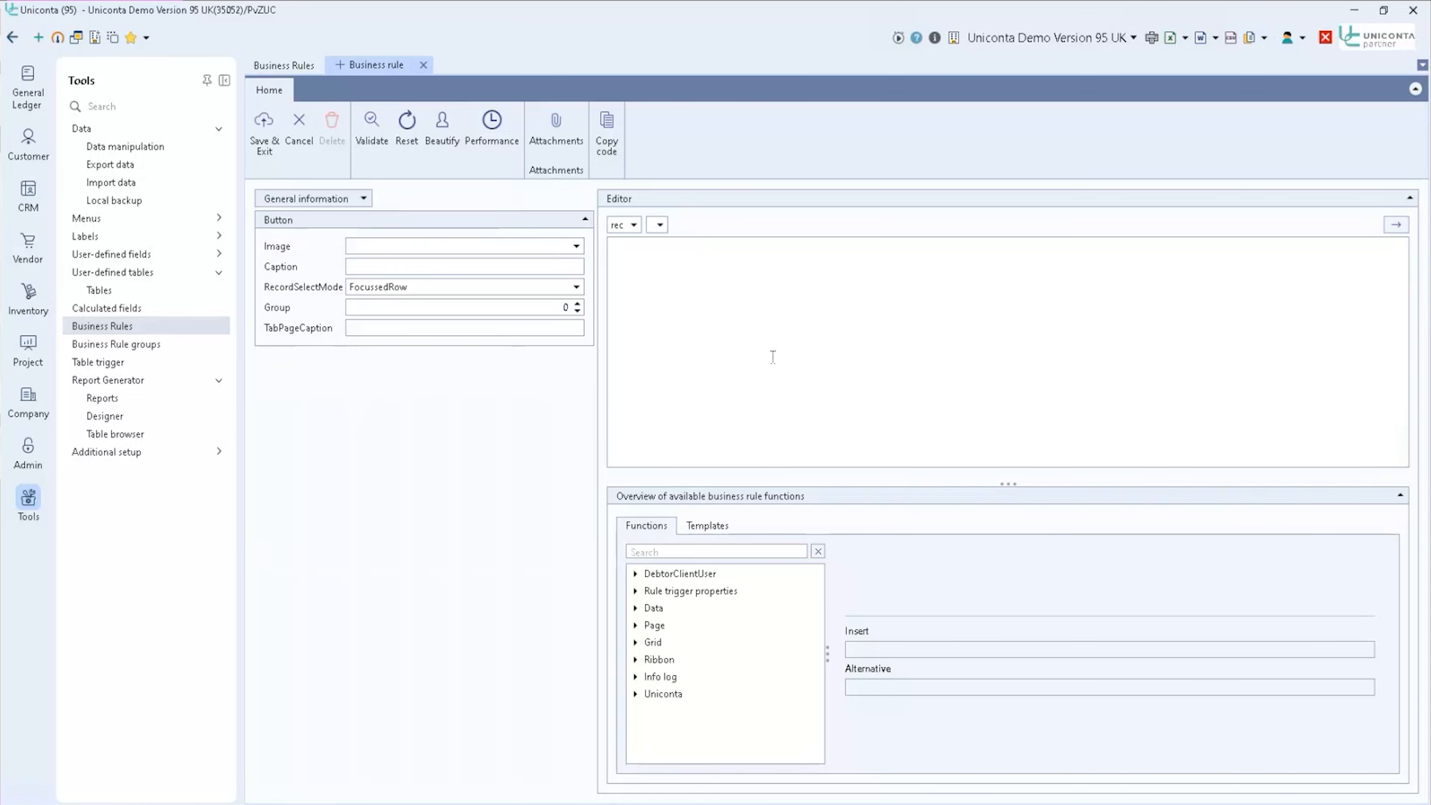
{"action": "left_click_drag", "start_coordinate": [947, 503], "coordinate": [924, 321]}
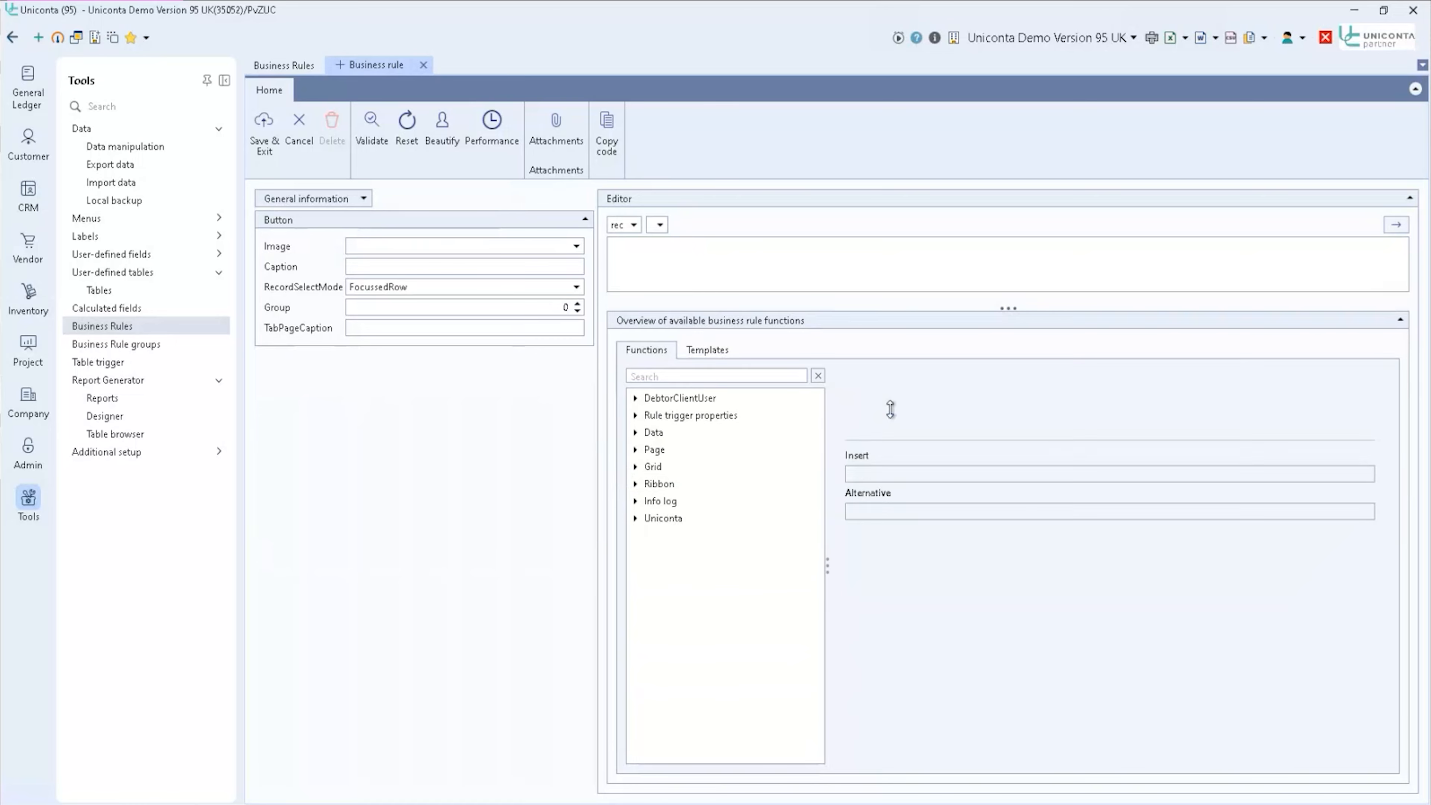
{"action": "left_click", "coordinate": [711, 393]}
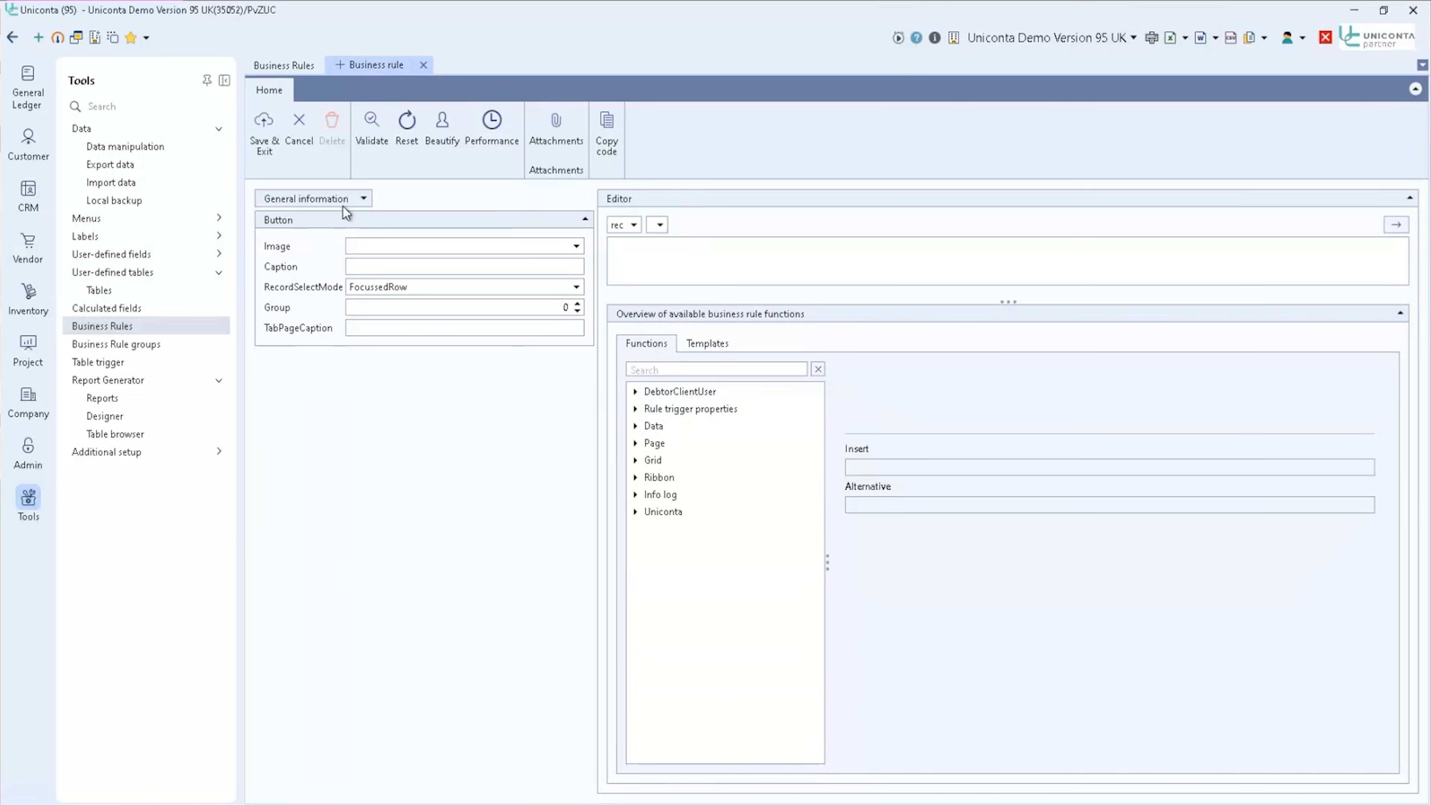
{"action": "left_click", "coordinate": [362, 201]}
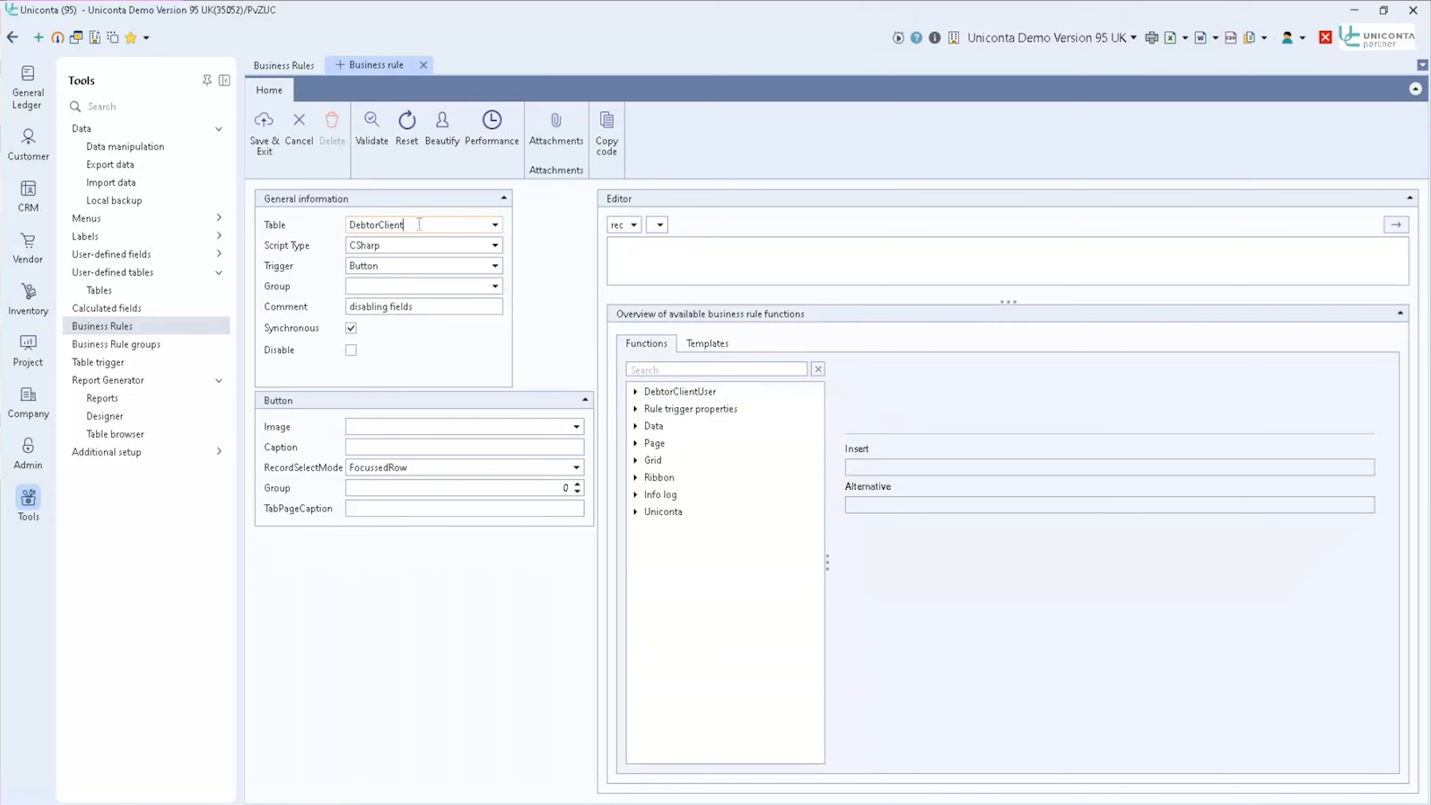
- Examine the standard fields and user-defined fields listed under DebtorClientUser in the functions overview
{"action": "left_click", "coordinate": [635, 393]}
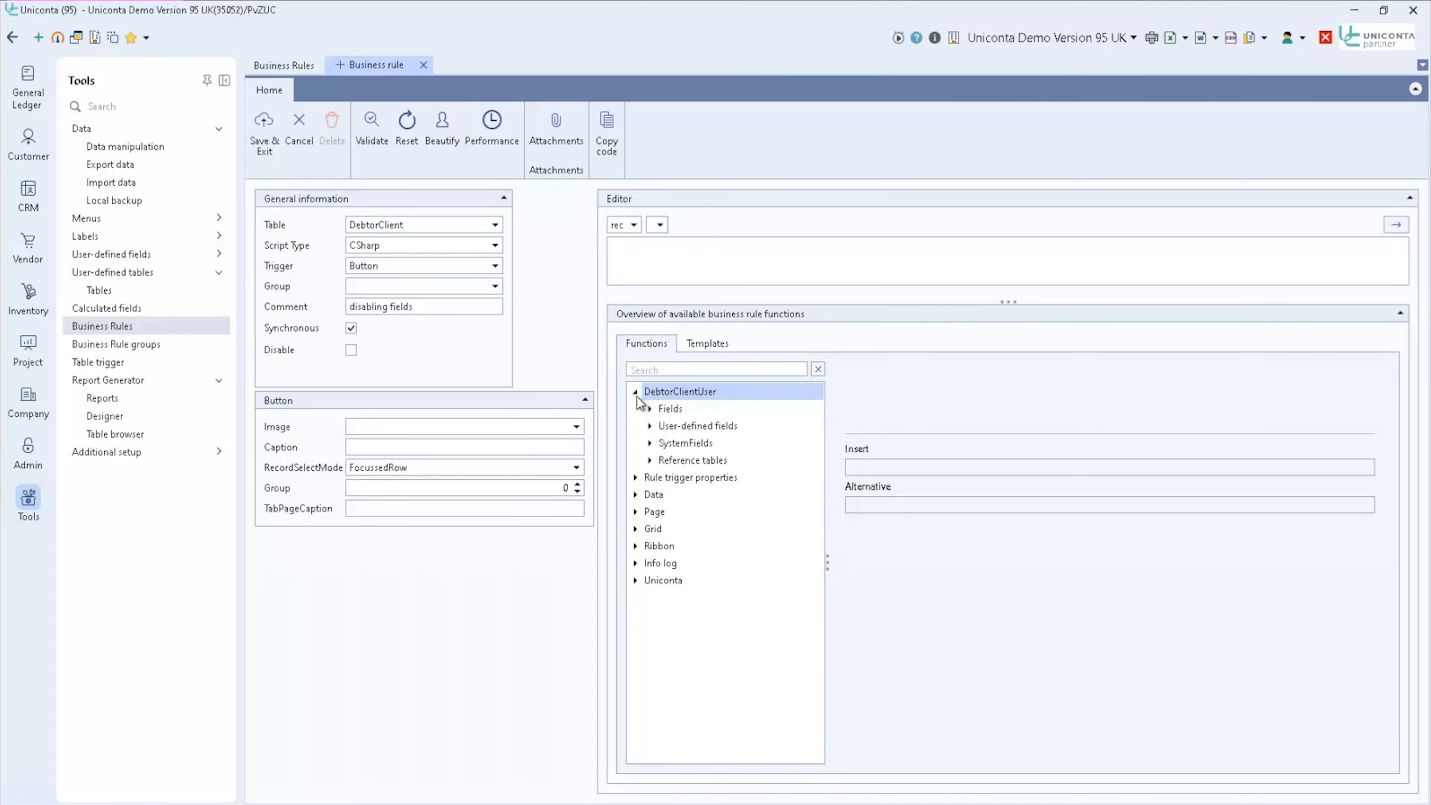
{"action": "left_click", "coordinate": [649, 410]}
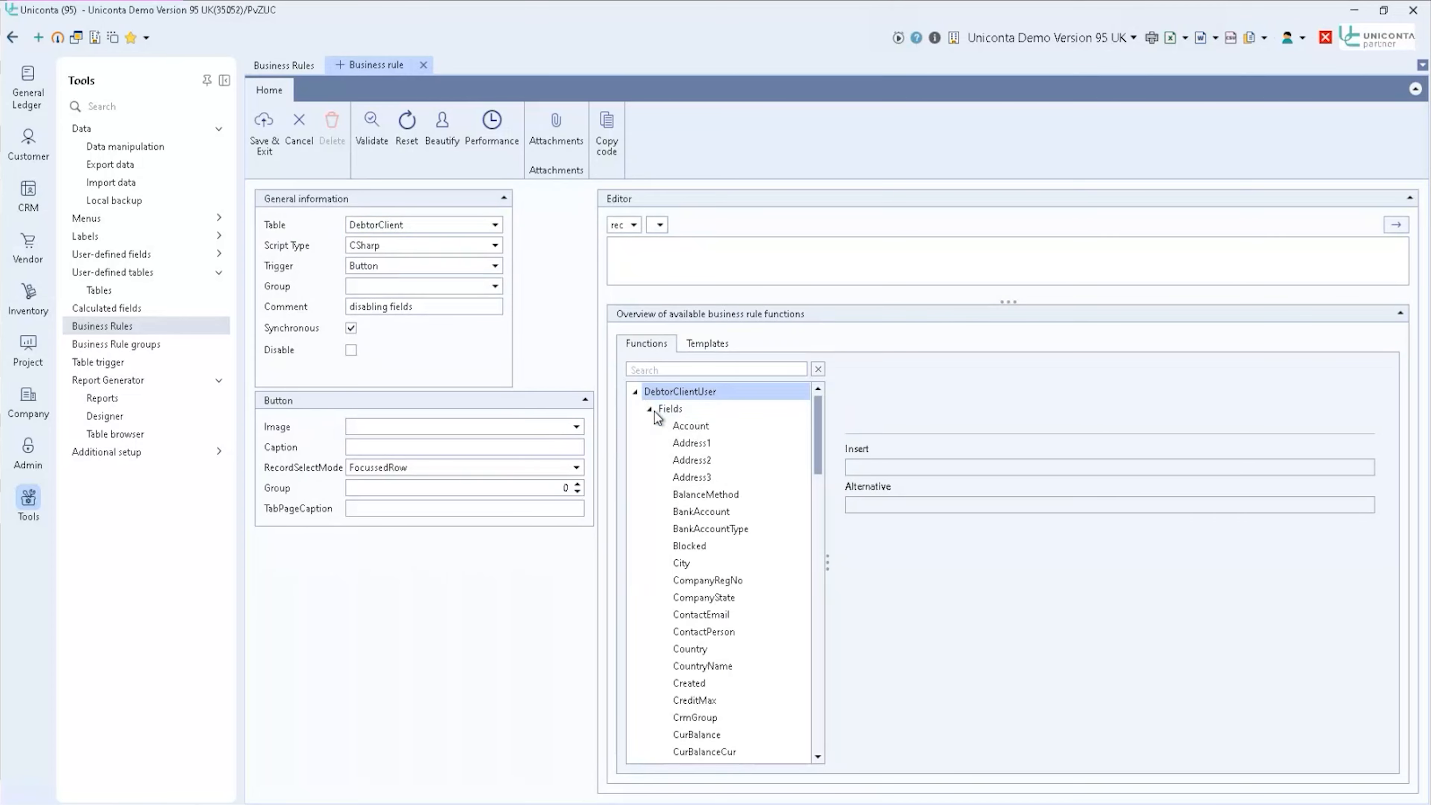
{"action": "left_click", "coordinate": [650, 410]}
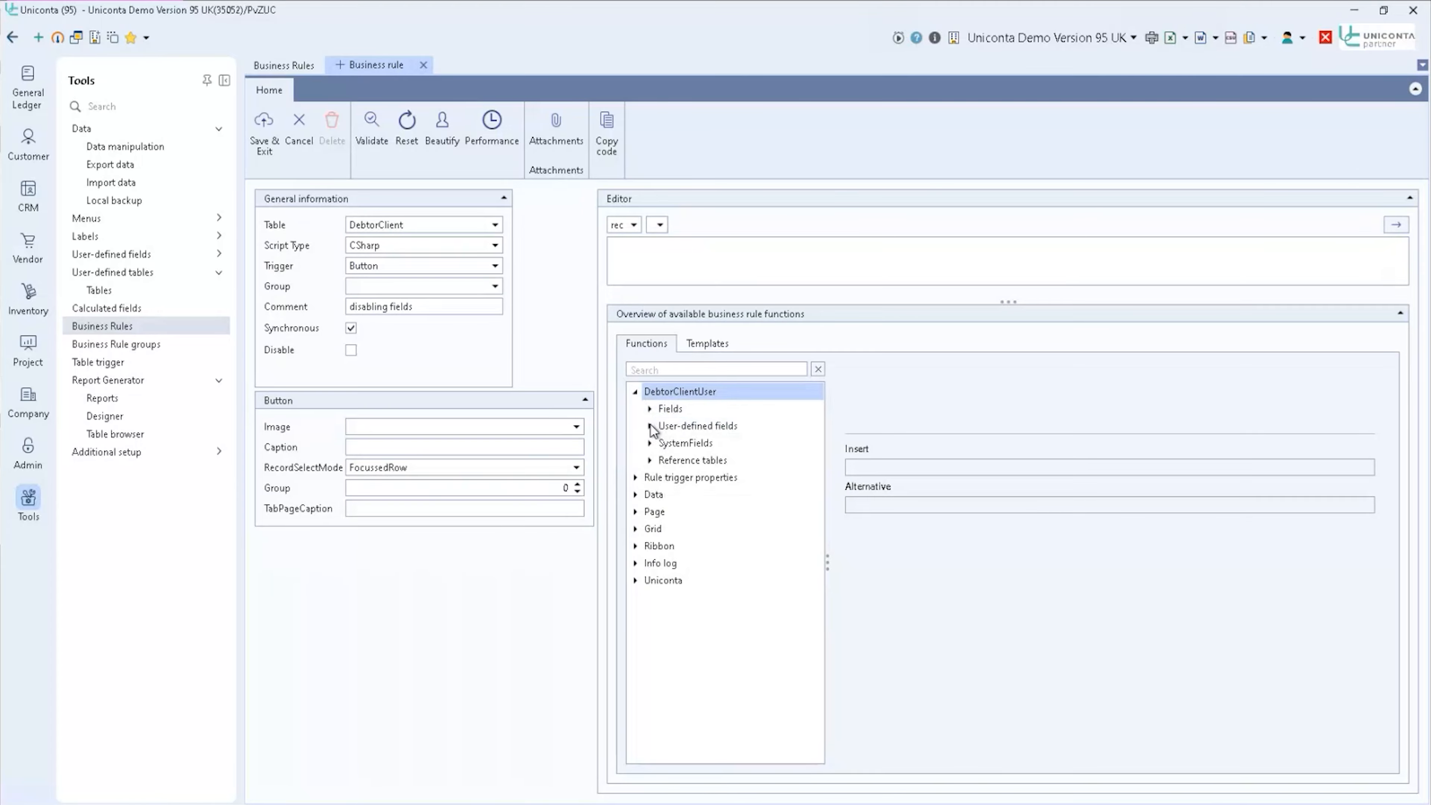
{"action": "left_click", "coordinate": [651, 426]}
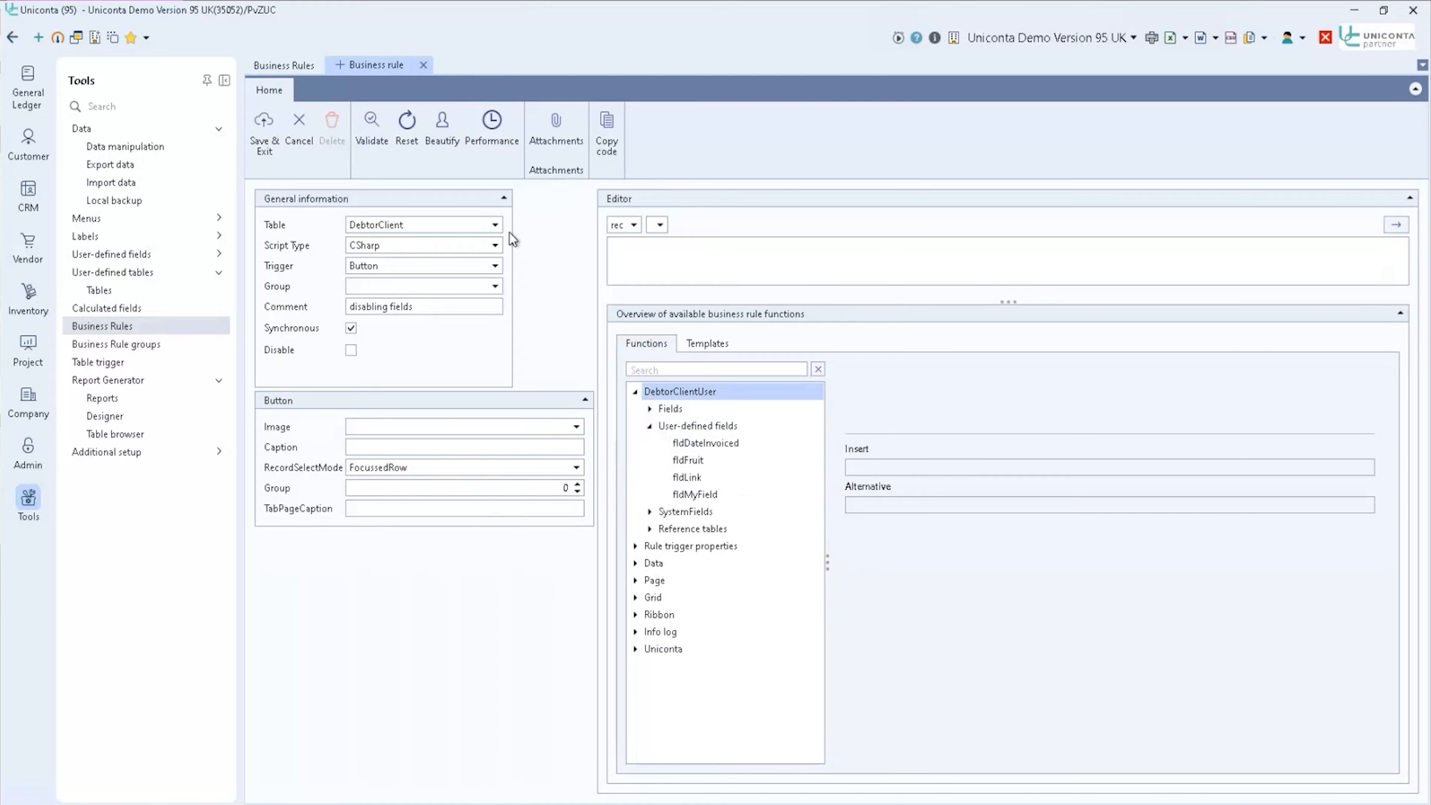
- Change the business rule's table to CreditorClient
{"action": "left_click", "coordinate": [494, 224]}
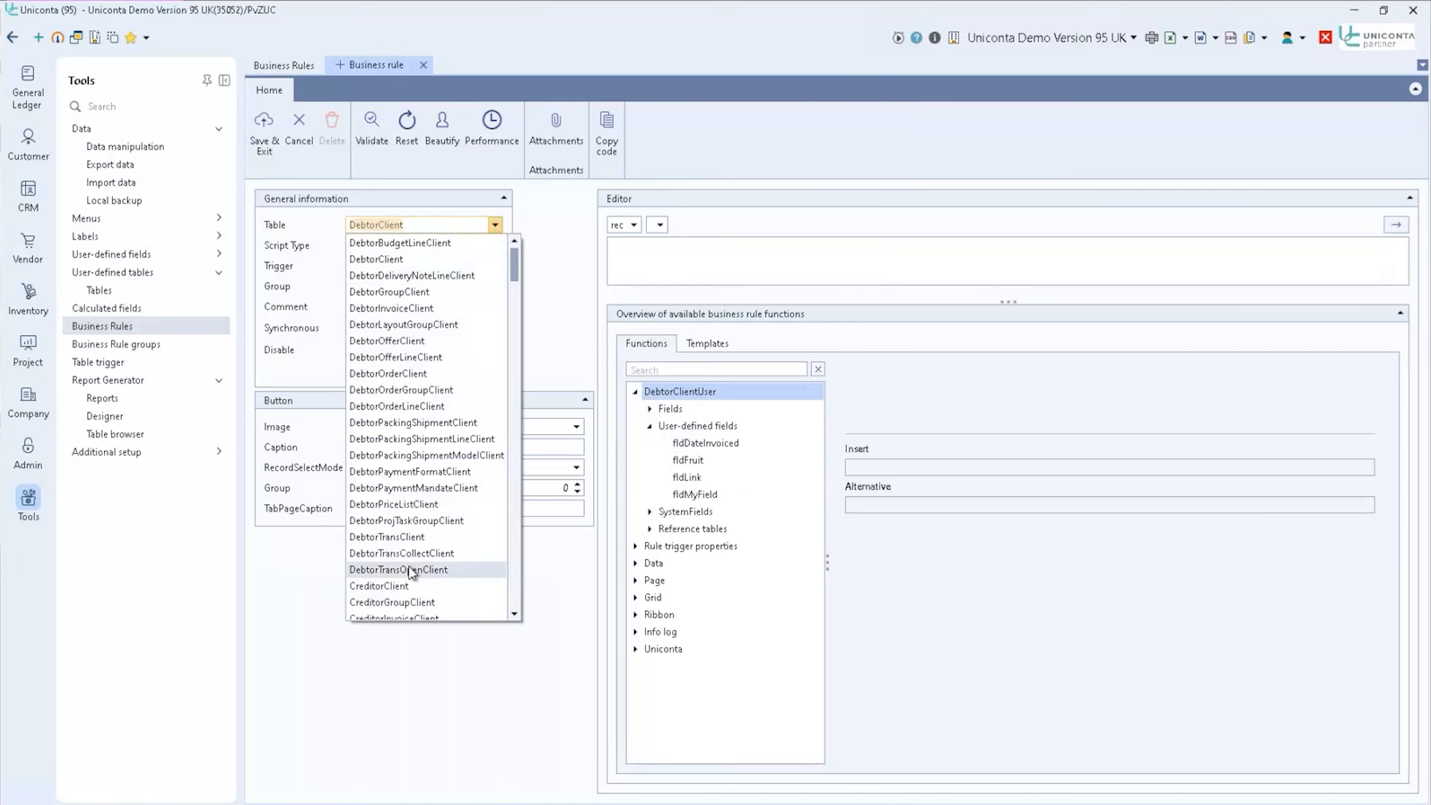
{"action": "left_click", "coordinate": [405, 586]}
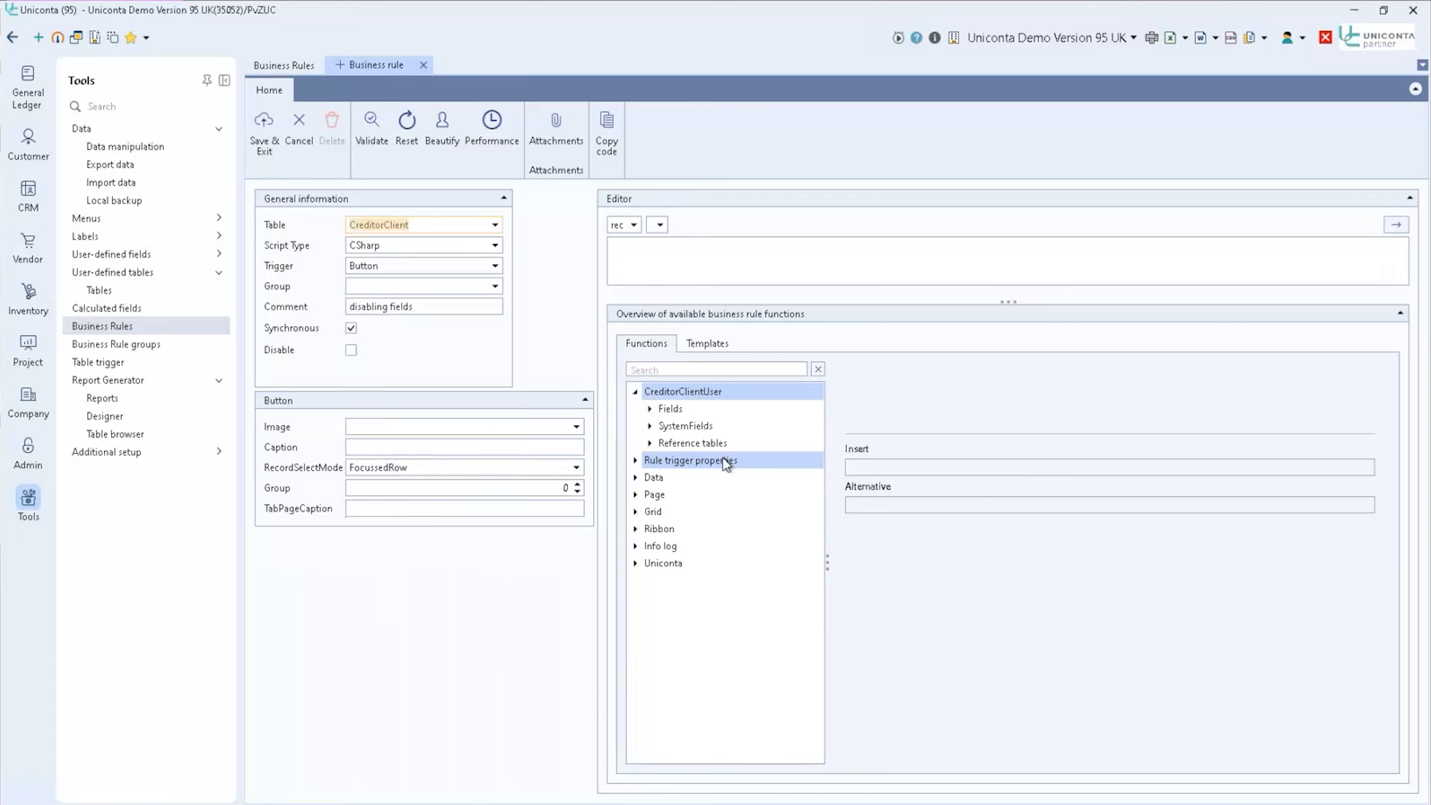
- View the fields listed for CreditorClientUser and set the business rule's table back to DebtorClient
{"action": "left_click", "coordinate": [650, 409]}
{"action": "left_click", "coordinate": [480, 229]}
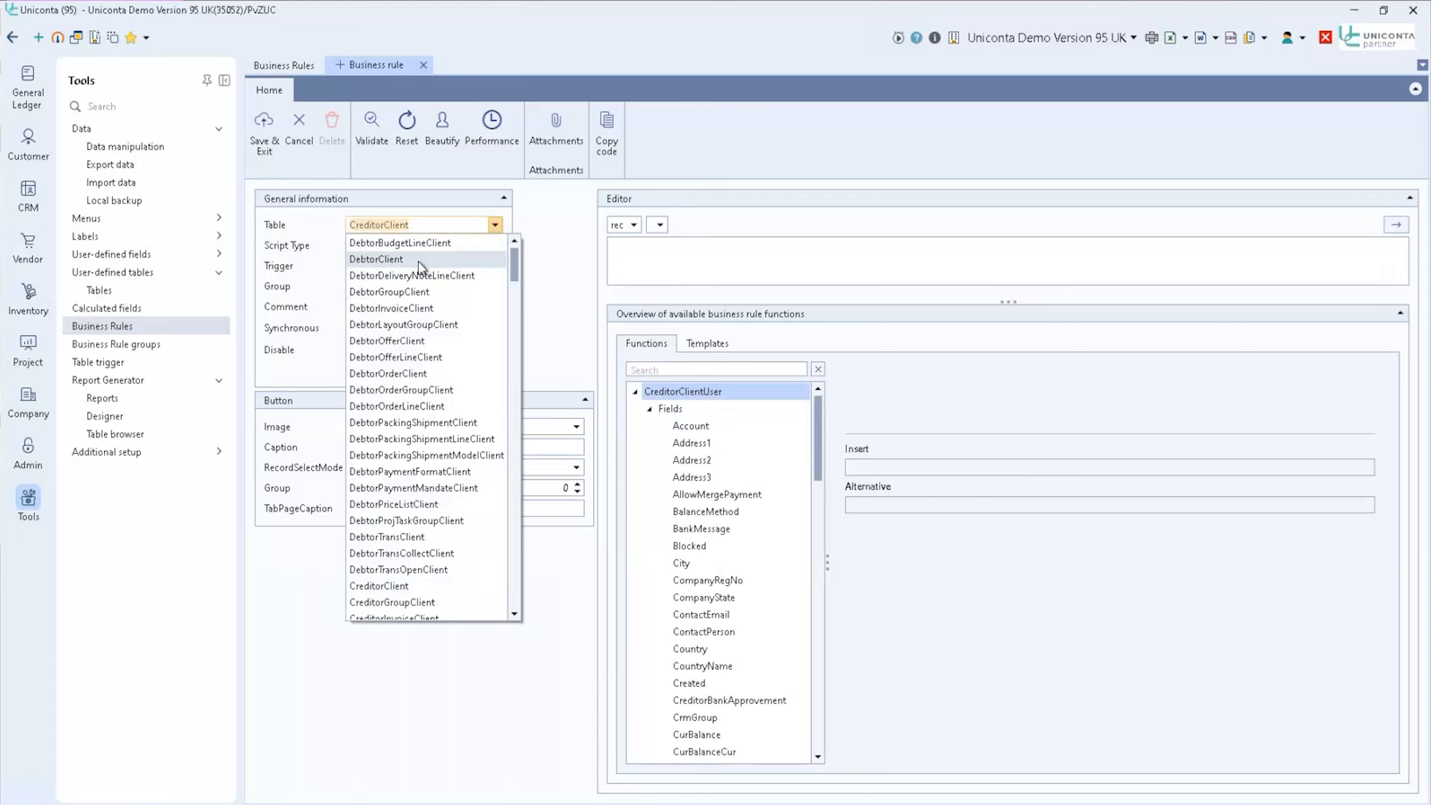
{"action": "left_click", "coordinate": [419, 260]}
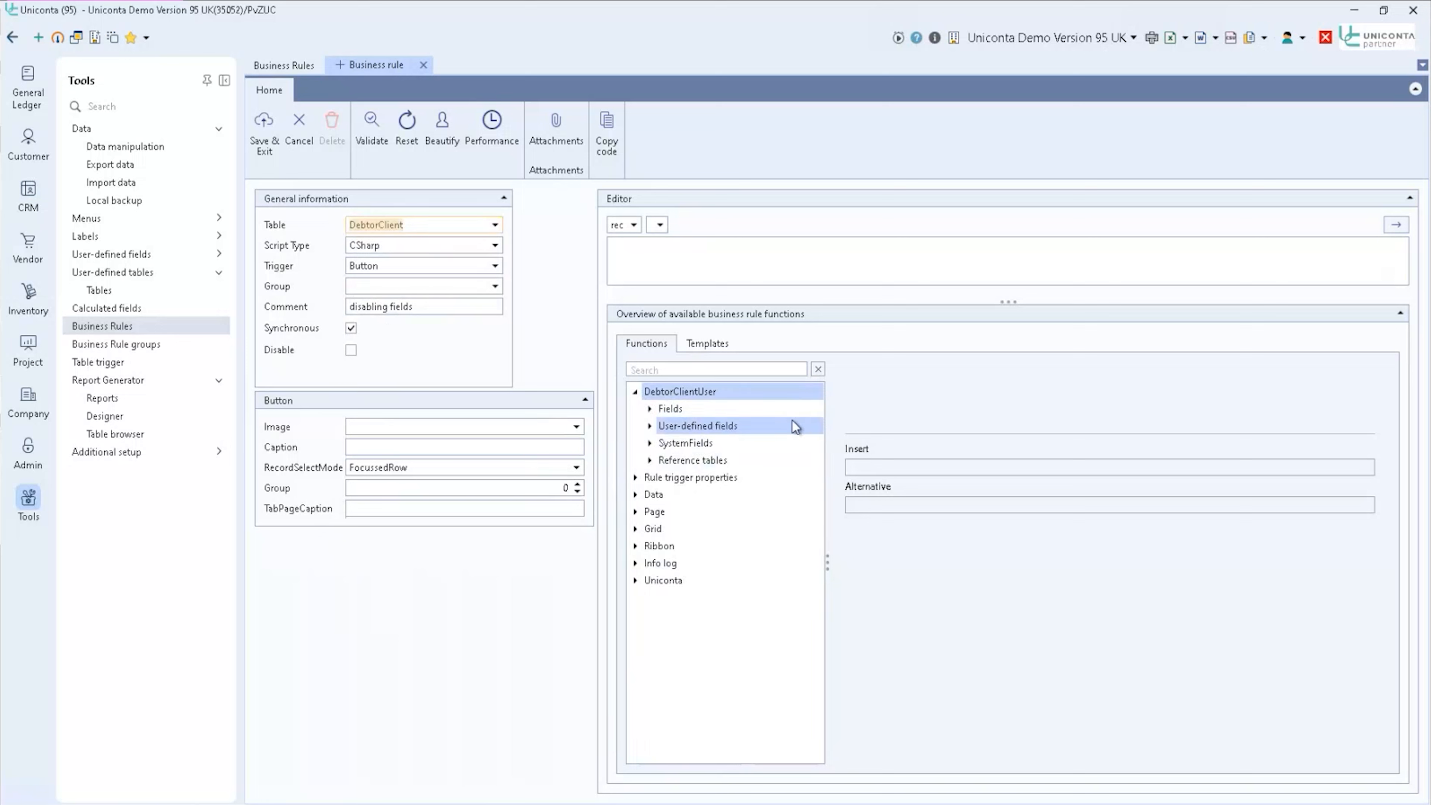
- Examine the system fields and reference tables under DebtorClientUser, widening the list and viewing the AutoNumber field of DebtorGroup
{"action": "left_click", "coordinate": [651, 443]}
{"action": "left_click", "coordinate": [650, 443]}
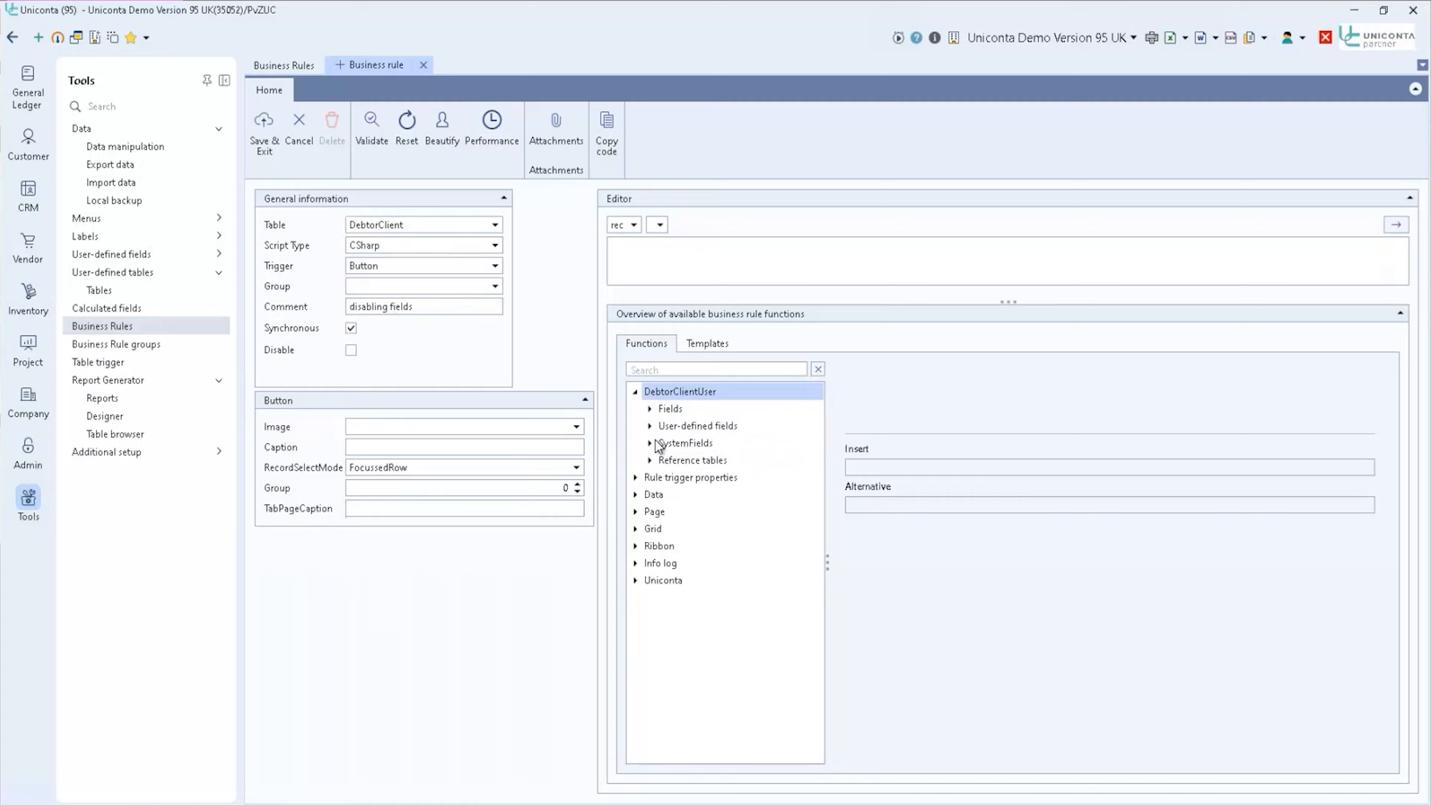
{"action": "left_click", "coordinate": [650, 460]}
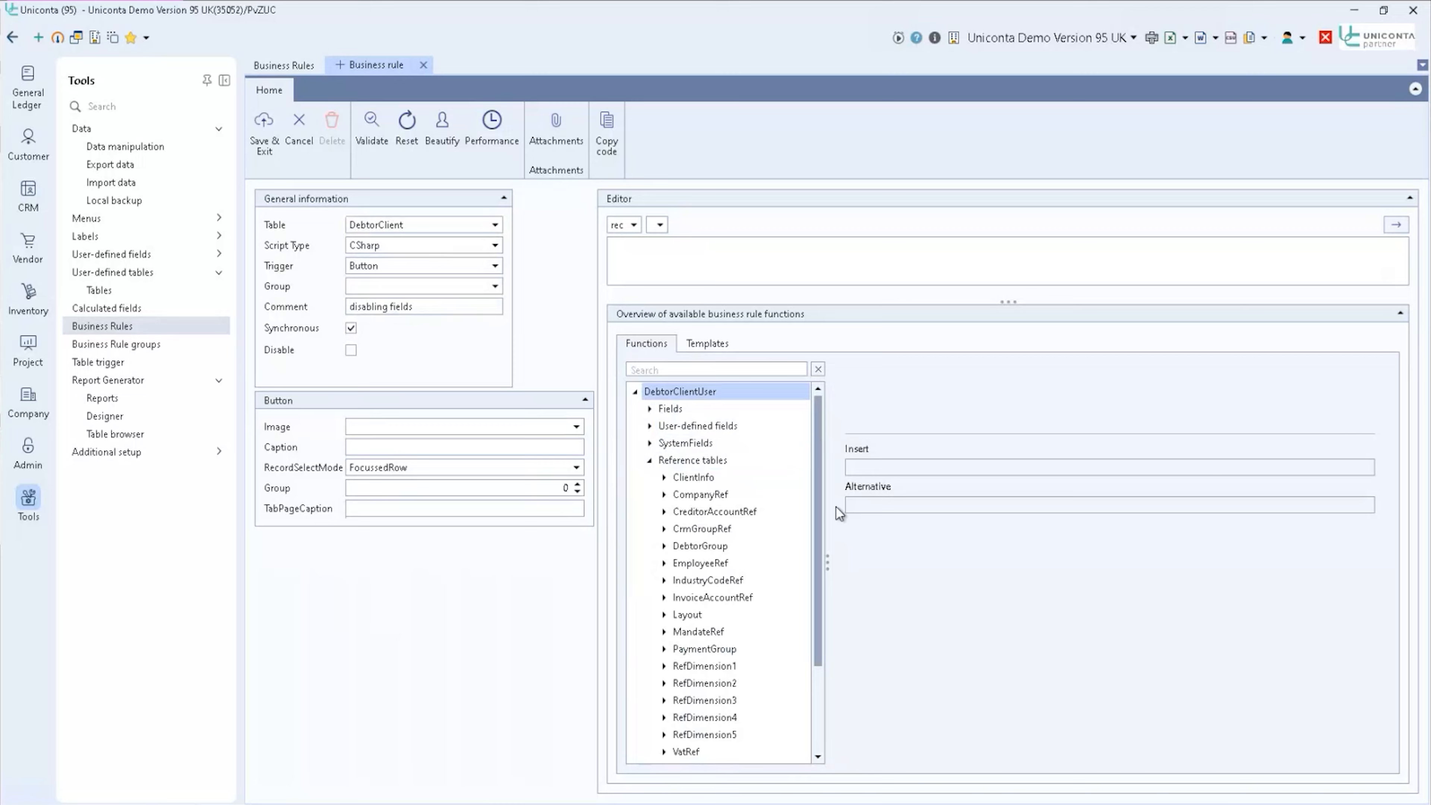
{"action": "left_click_drag", "start_coordinate": [826, 557], "coordinate": [871, 529]}
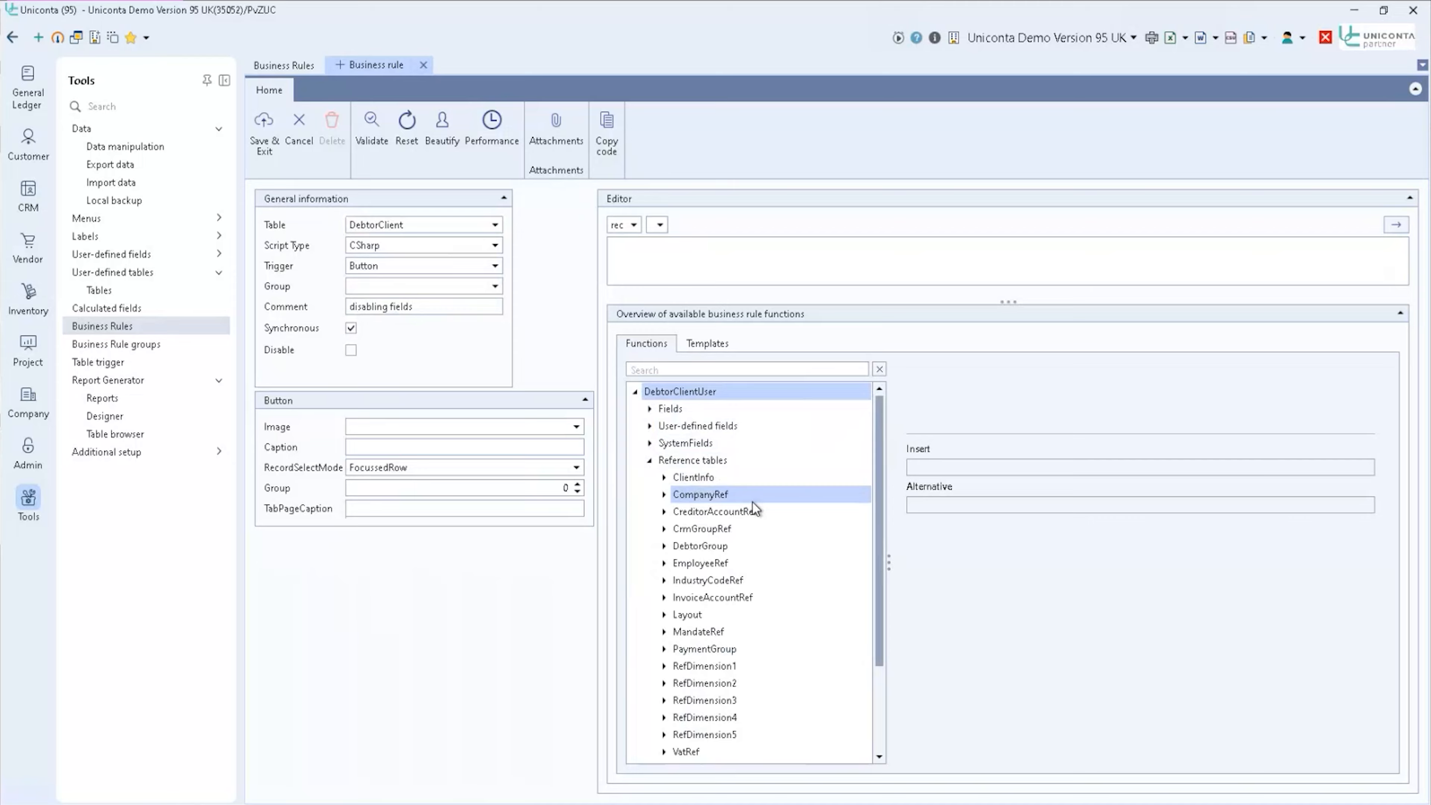
{"action": "scroll", "coordinate": [755, 564], "scroll_direction": "down", "scroll_amount": 2}
{"action": "scroll", "coordinate": [766, 567], "scroll_direction": "up", "scroll_amount": 1}
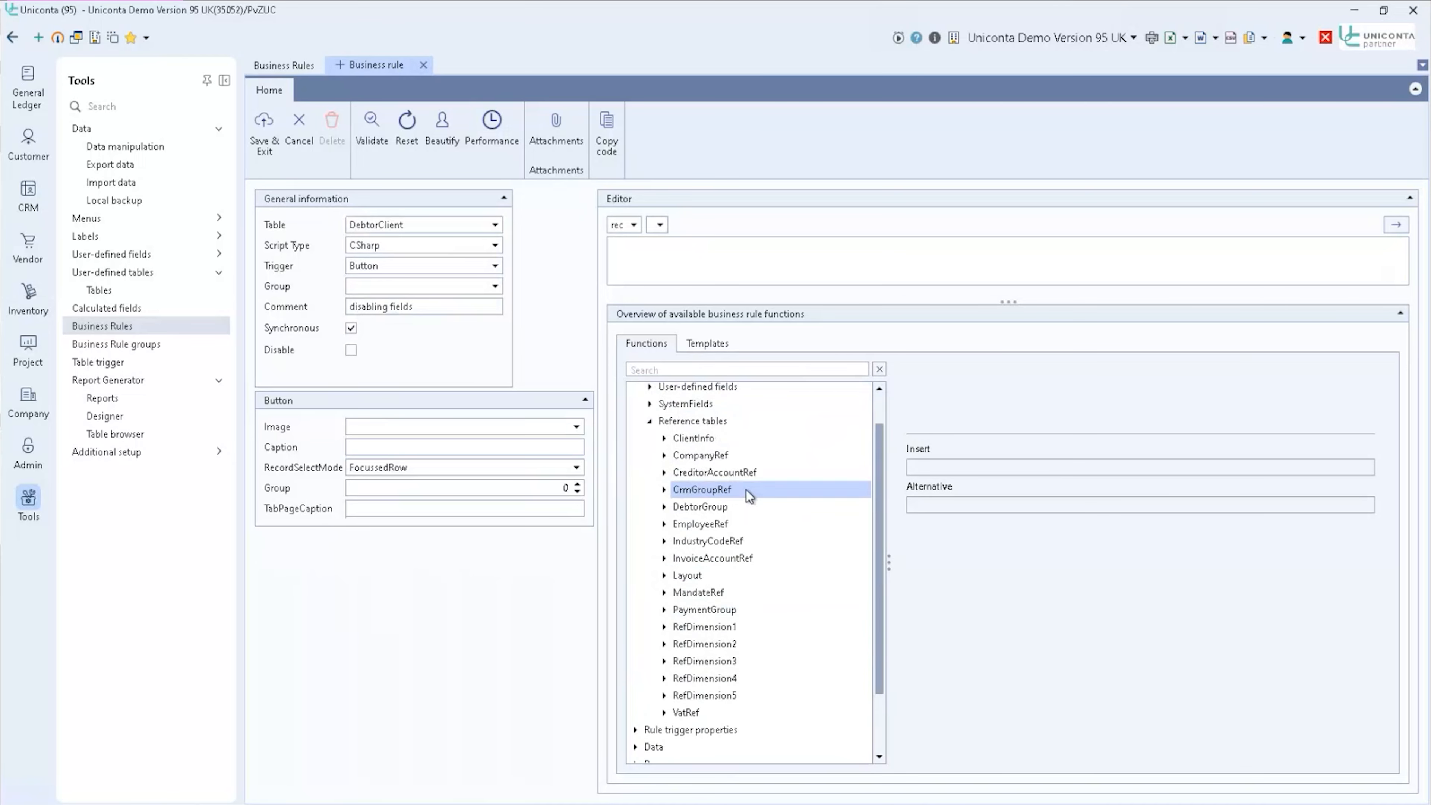
{"action": "double_click", "coordinate": [683, 507]}
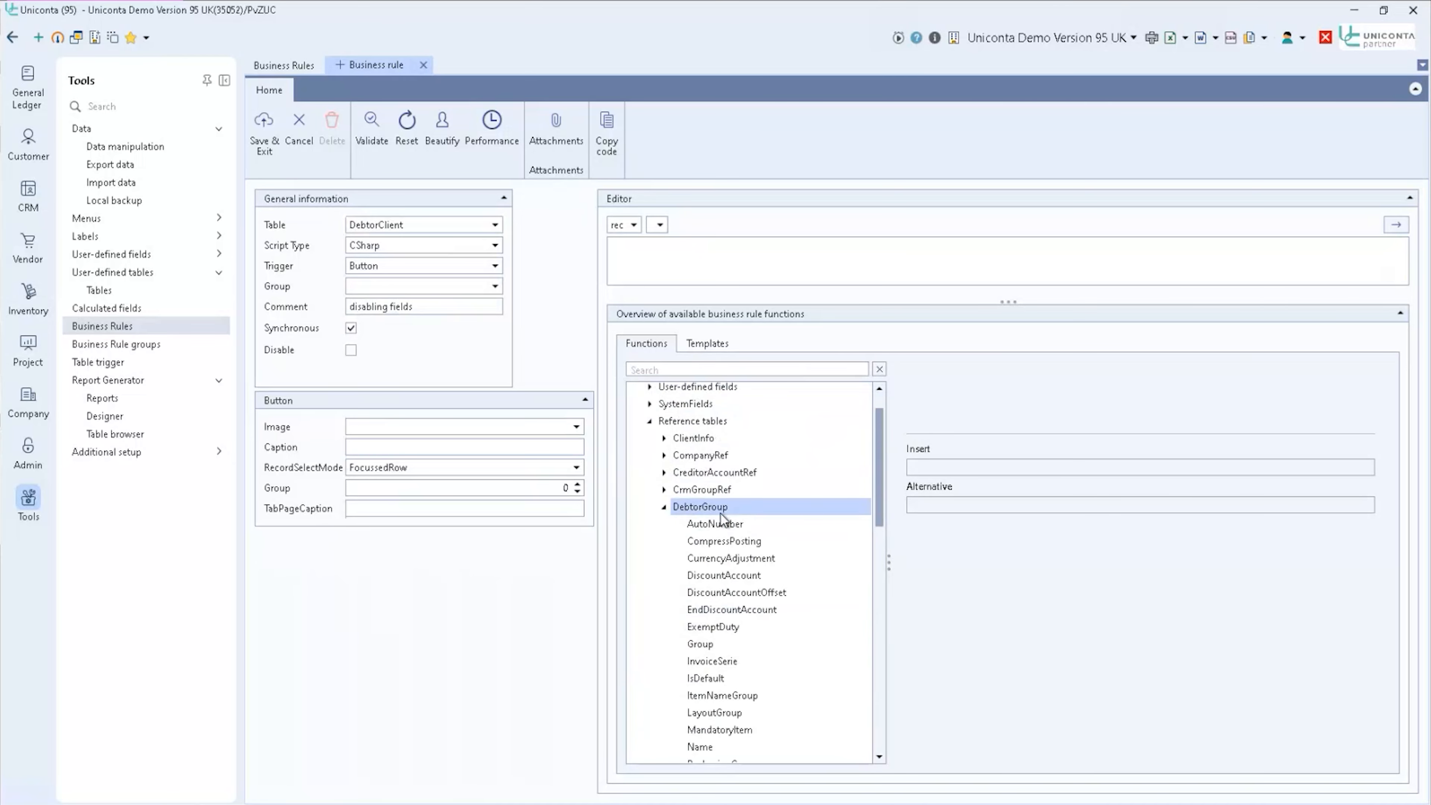
{"action": "left_click", "coordinate": [745, 529]}
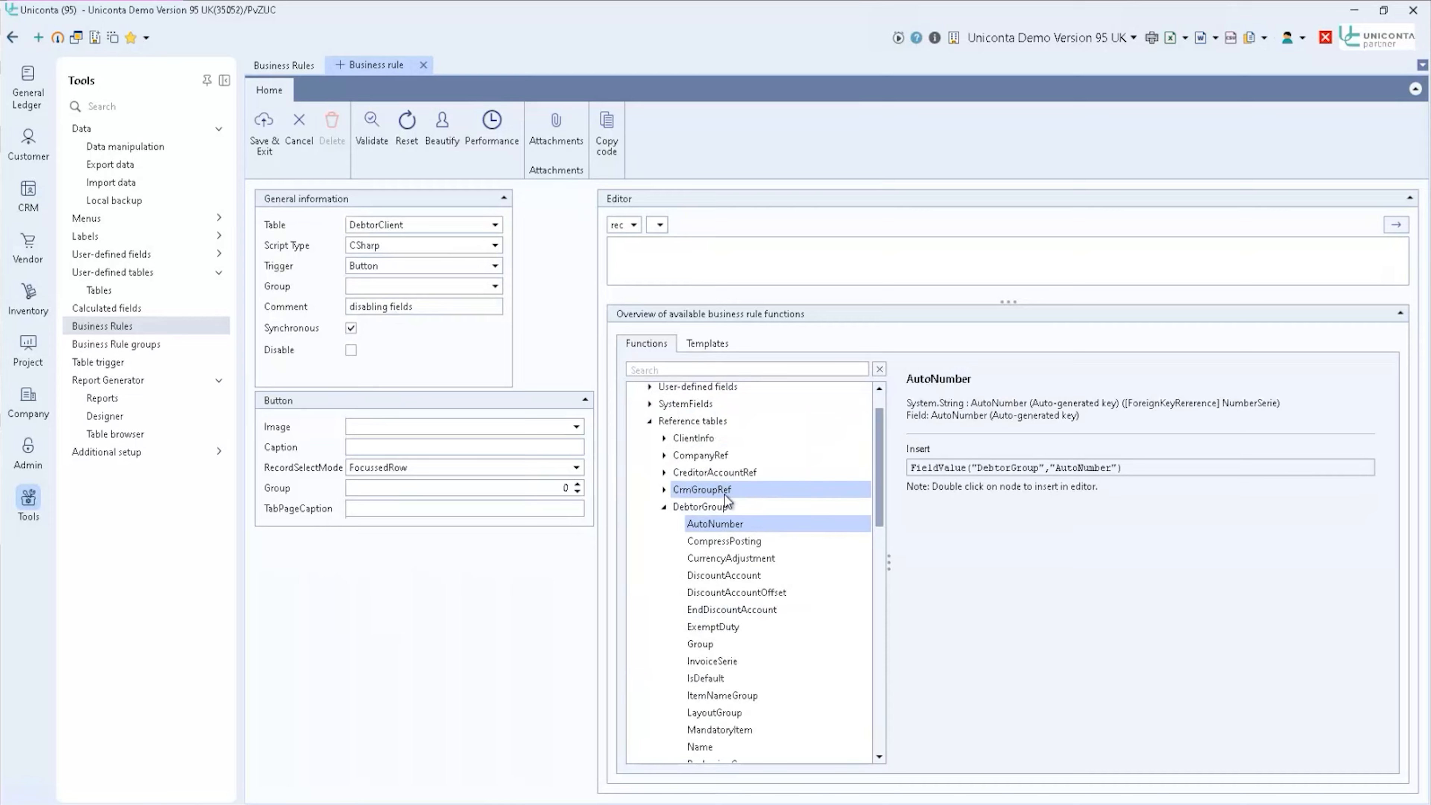
- Insert the DebtorGroup AutoNumber field expression into the editor and delete the inserted code
{"action": "double_click", "coordinate": [704, 526]}
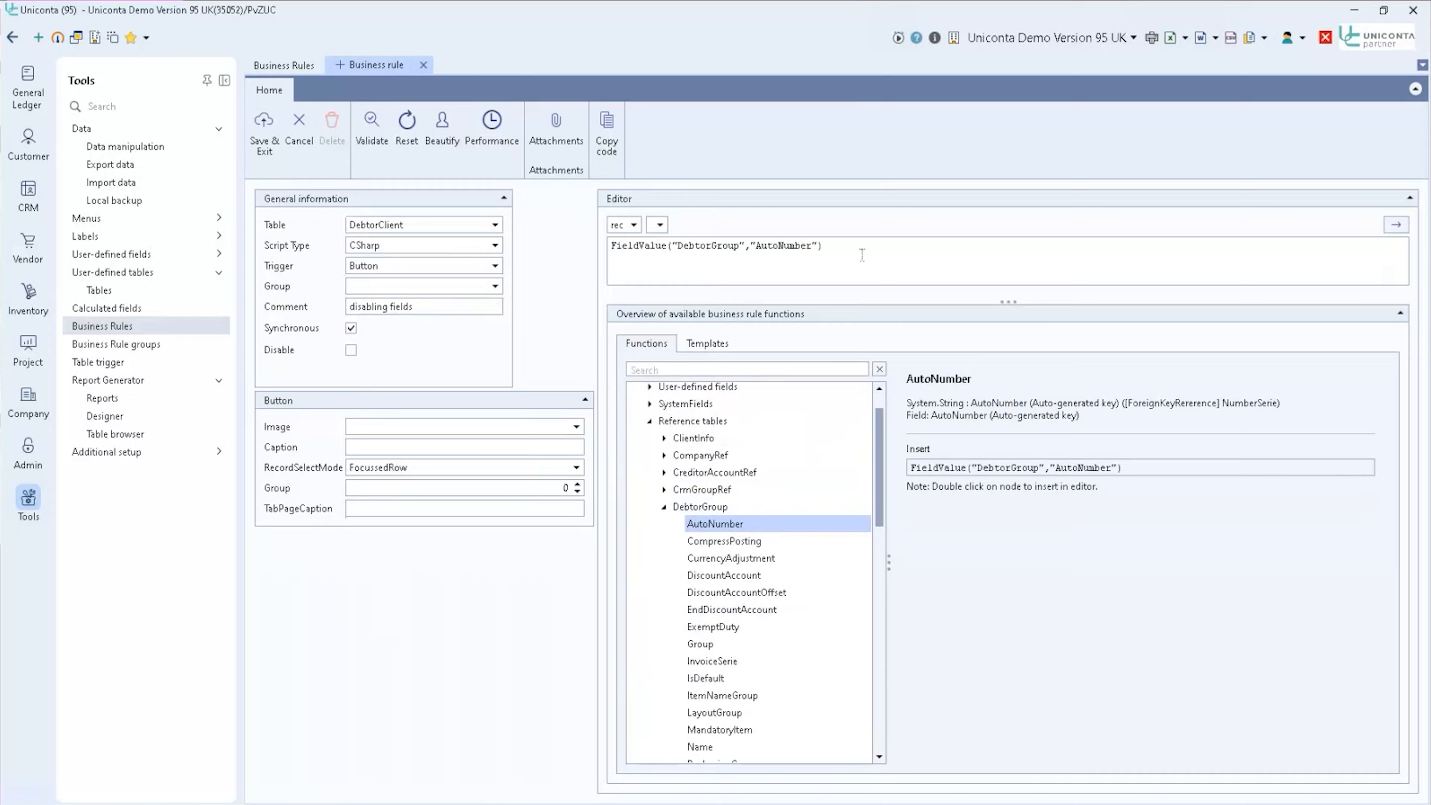
{"action": "left_click_drag", "start_coordinate": [859, 251], "coordinate": [578, 251]}
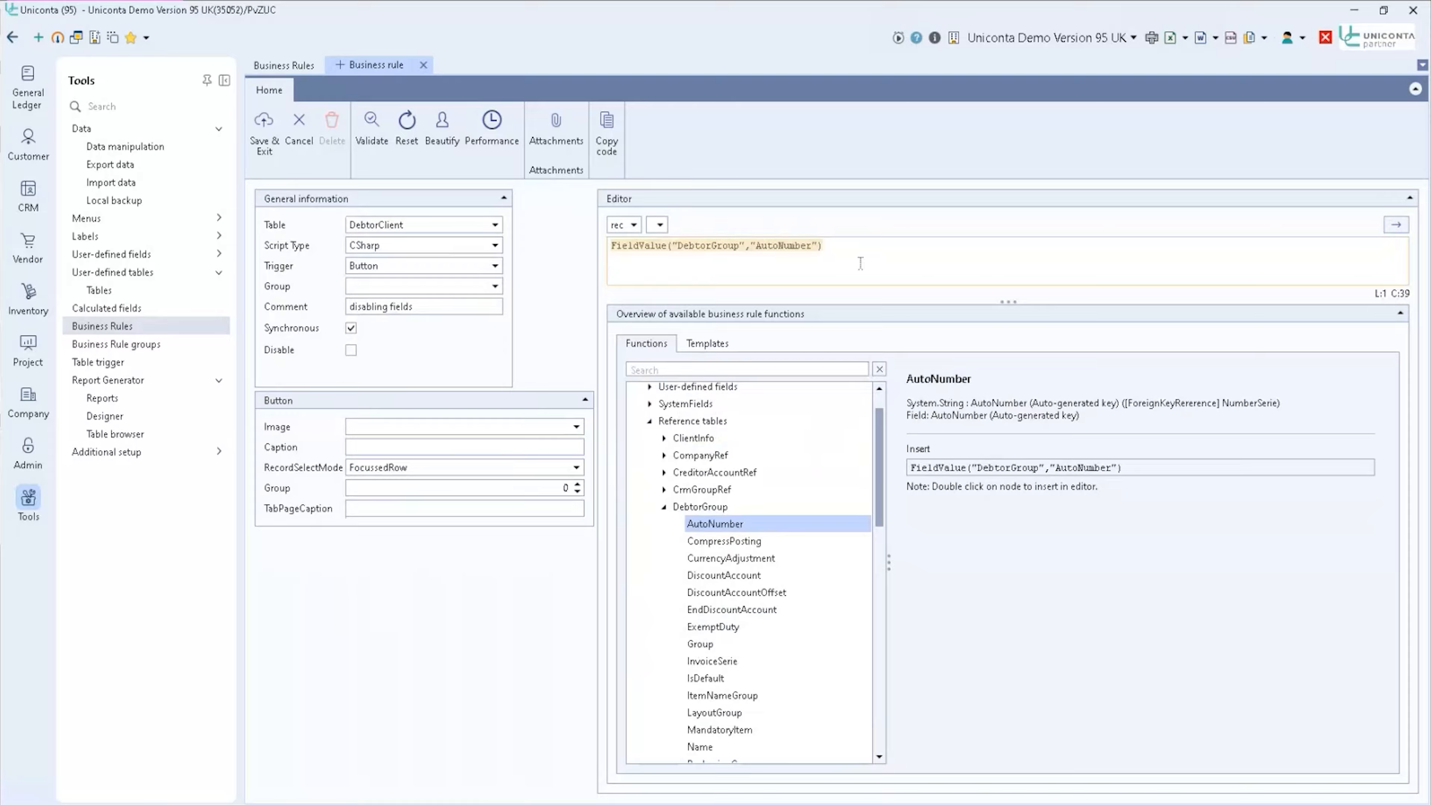
{"action": "left_click_drag", "start_coordinate": [860, 262], "coordinate": [573, 195]}
{"action": "key", "text": "Delete"}
- Collapse the reference tables and examine the rule trigger properties ChangedPropertyName, PageName and TableName
{"action": "left_click", "coordinate": [699, 368]}
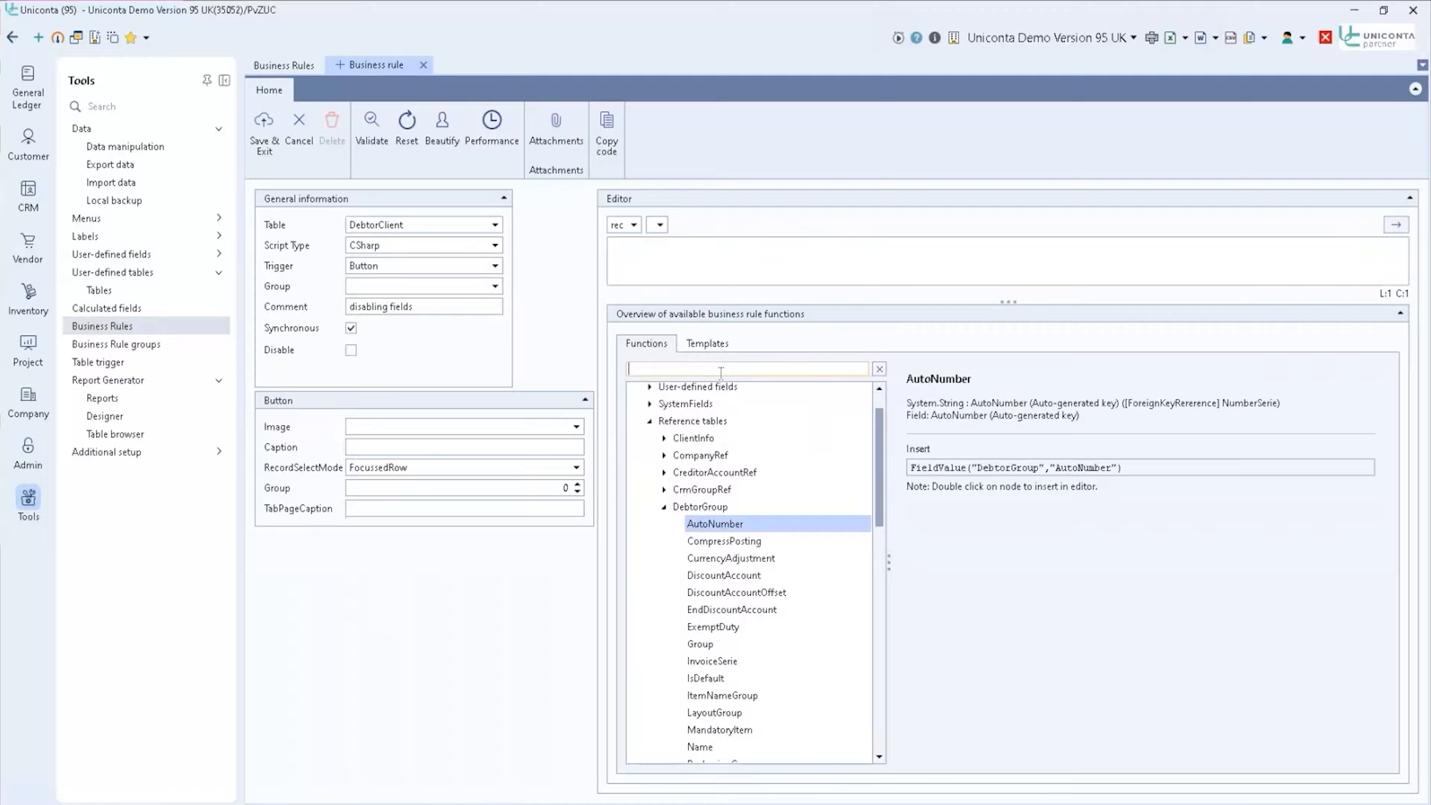
{"action": "left_click", "coordinate": [650, 421]}
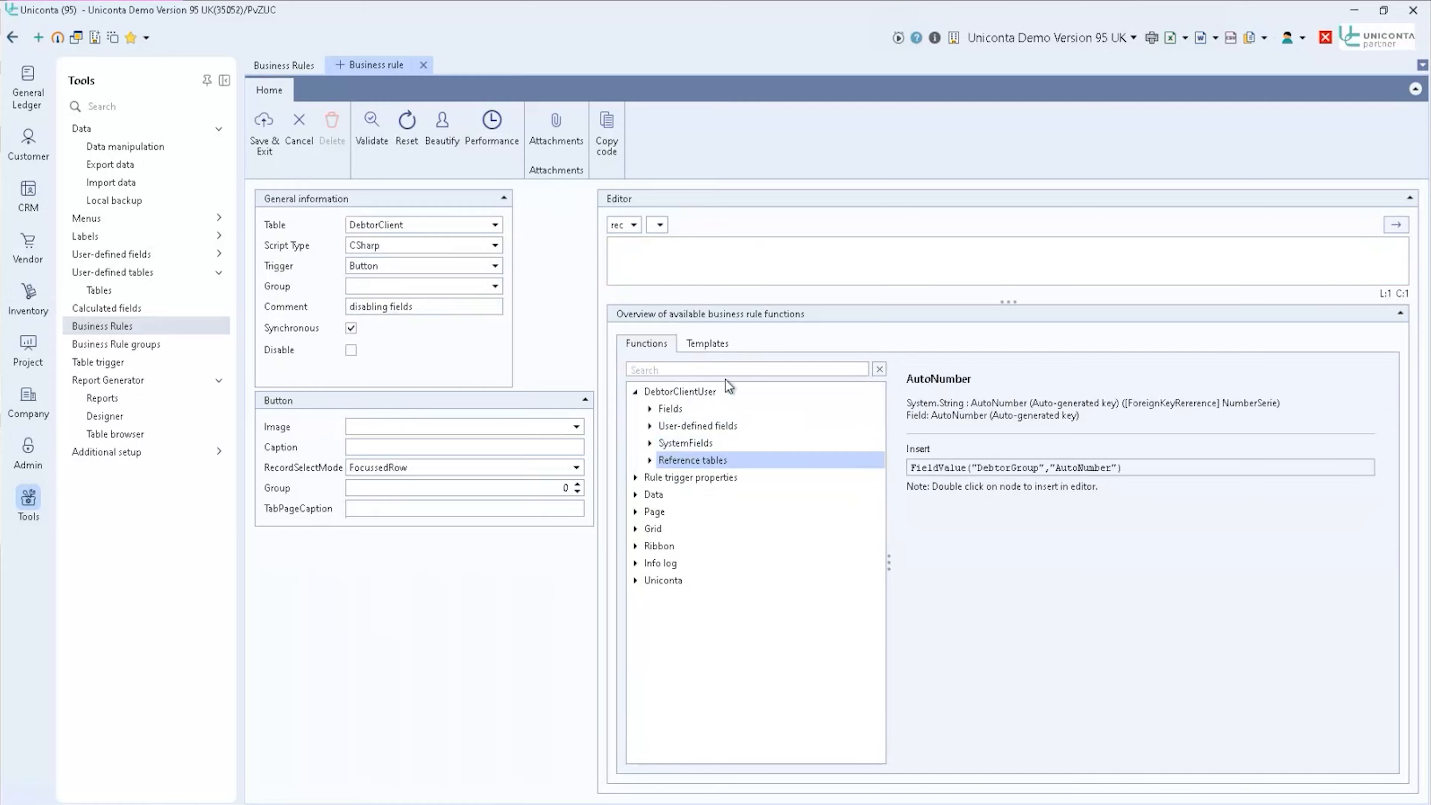
{"action": "left_click", "coordinate": [781, 367]}
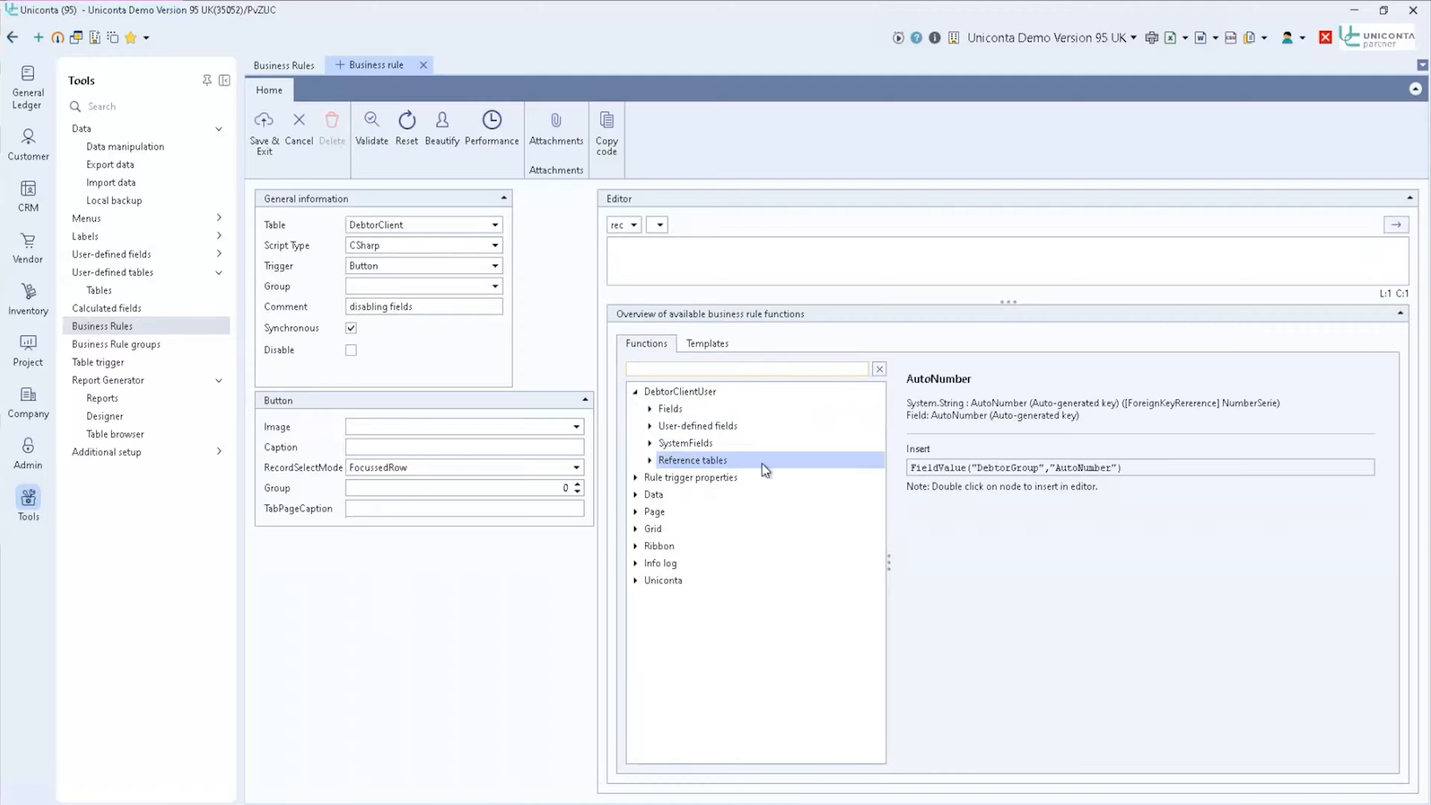
{"action": "left_click", "coordinate": [636, 477]}
{"action": "left_click", "coordinate": [635, 392]}
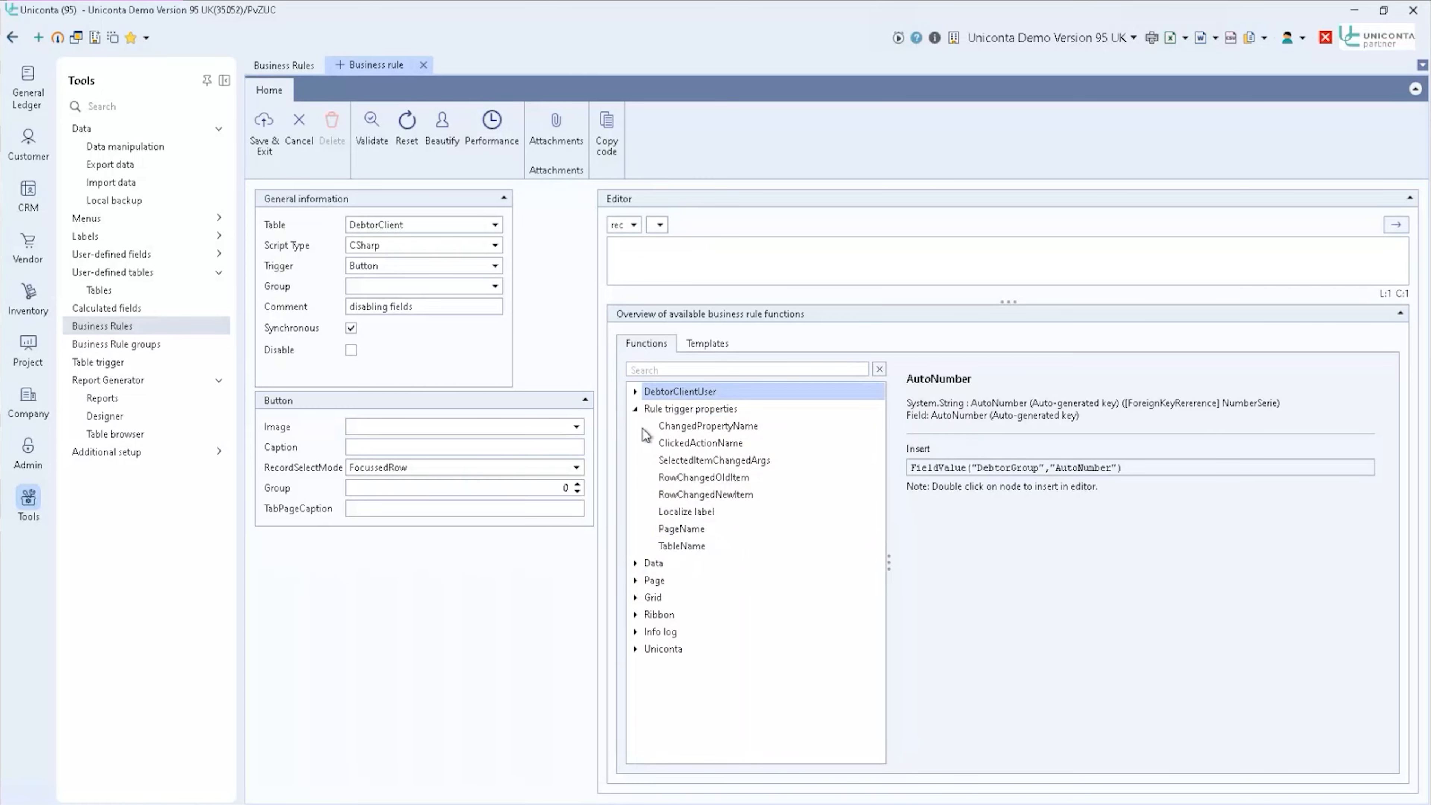
{"action": "left_click", "coordinate": [688, 425]}
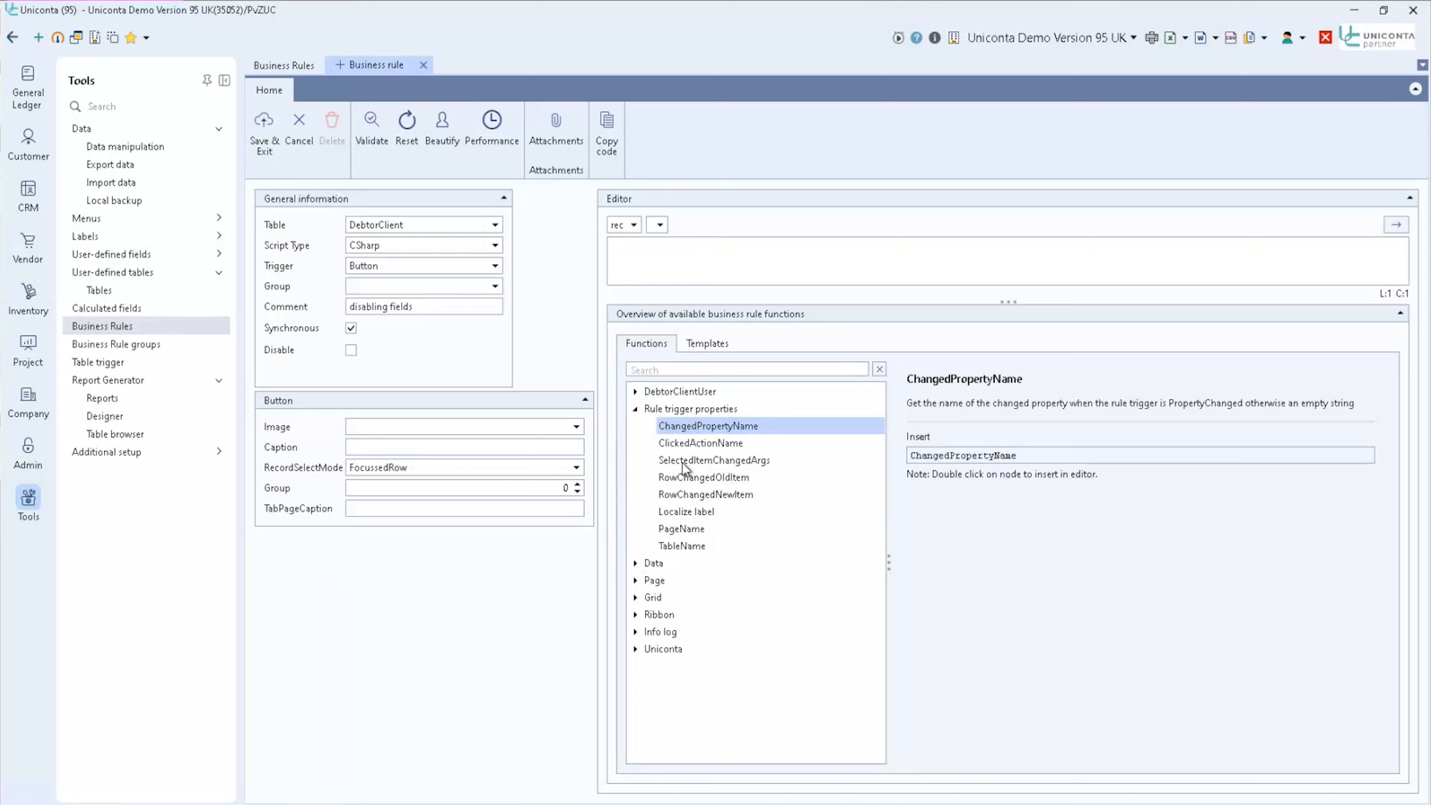
{"action": "left_click", "coordinate": [696, 530]}
{"action": "left_click", "coordinate": [699, 544]}
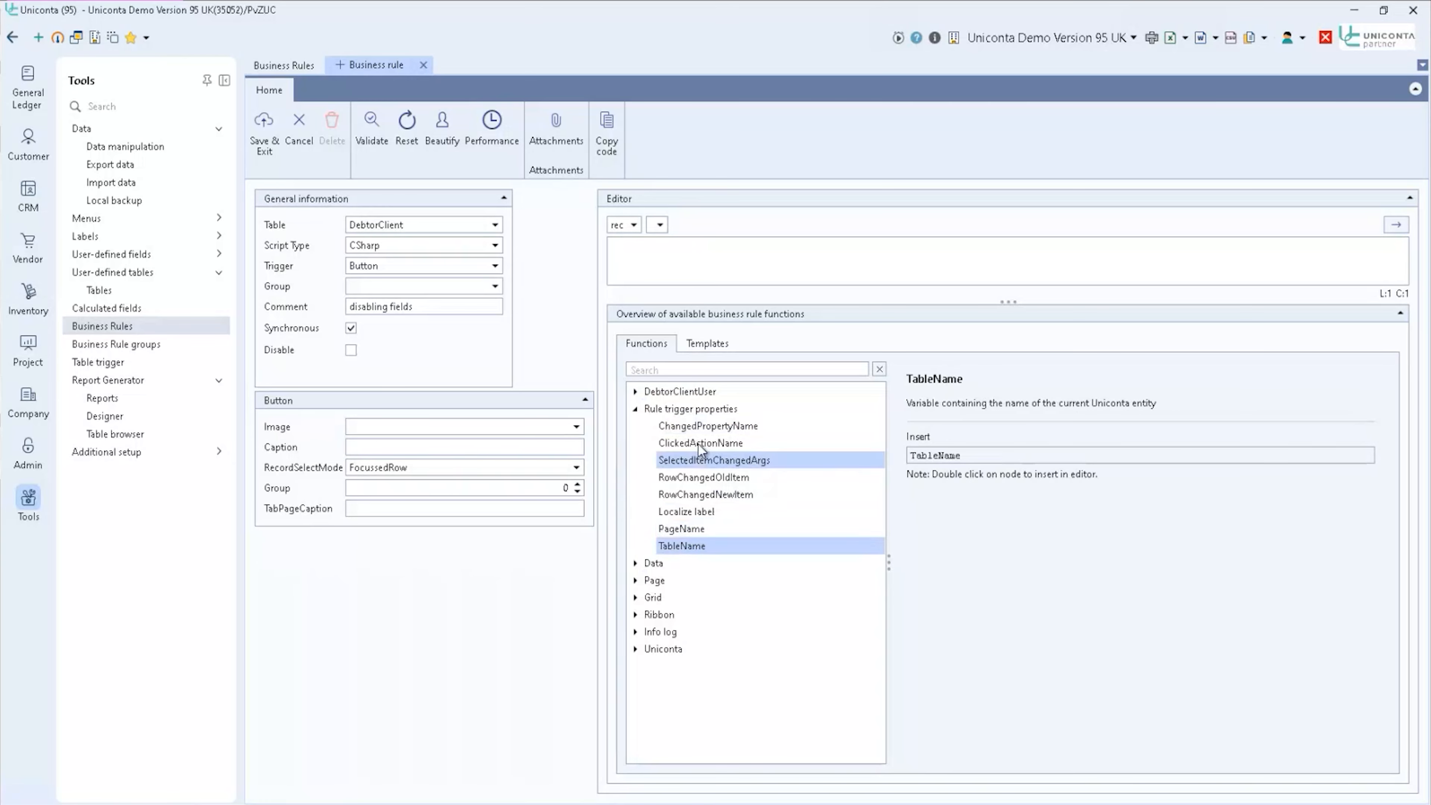
{"action": "double_click", "coordinate": [642, 409]}
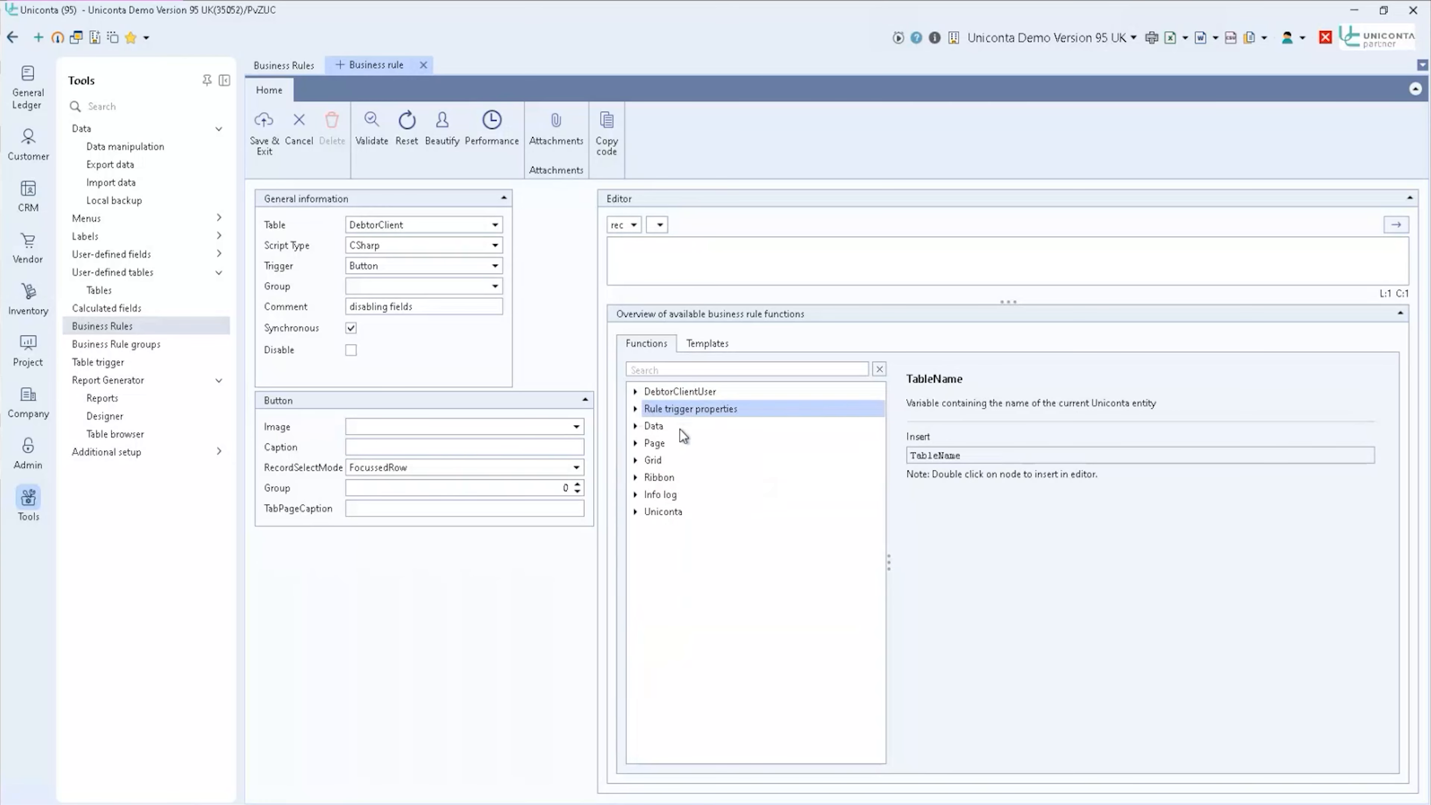
- Insert the QueryByName data function into the editor and view the description of the Insert function
{"action": "double_click", "coordinate": [642, 431]}
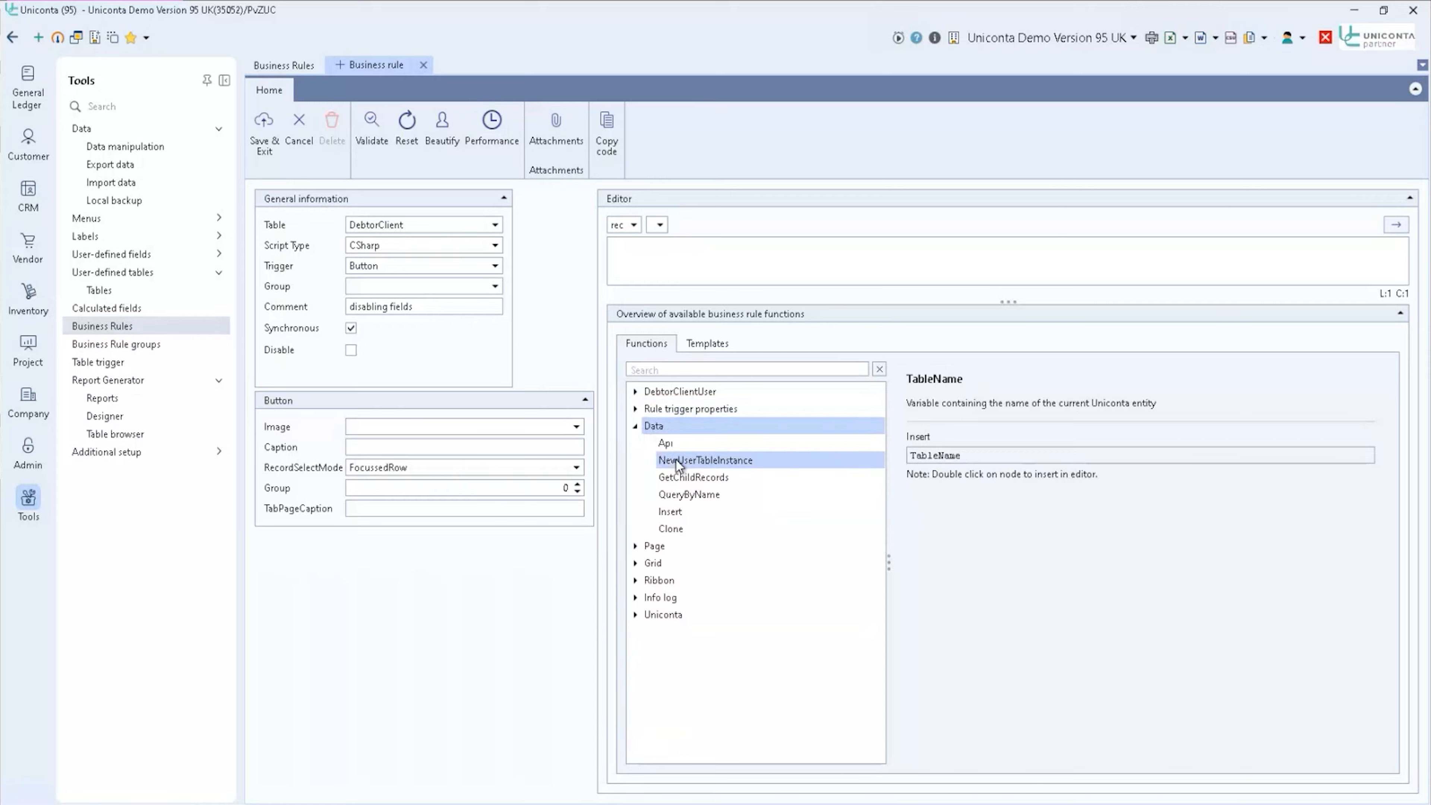
{"action": "double_click", "coordinate": [708, 494]}
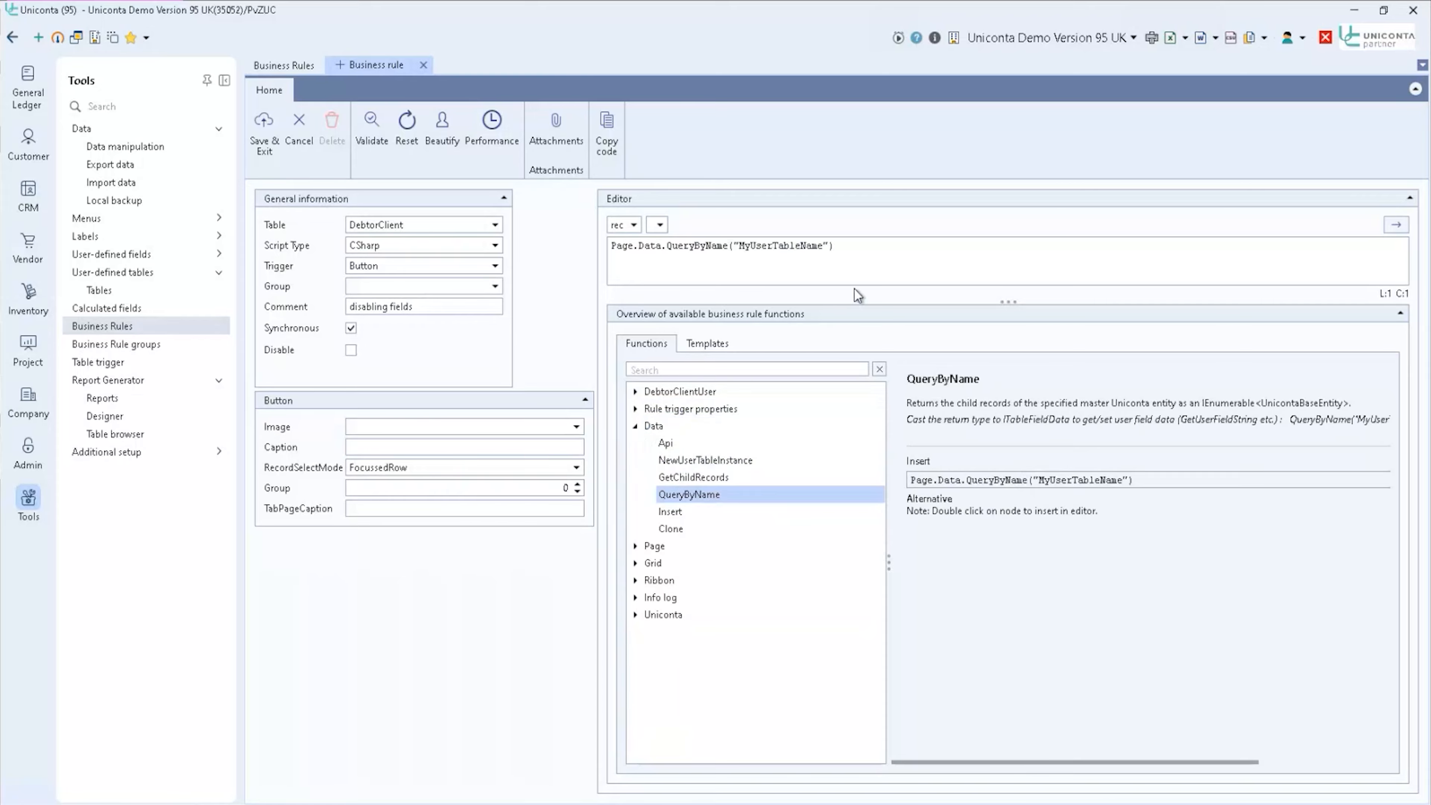
{"action": "left_click_drag", "start_coordinate": [879, 259], "coordinate": [666, 286]}
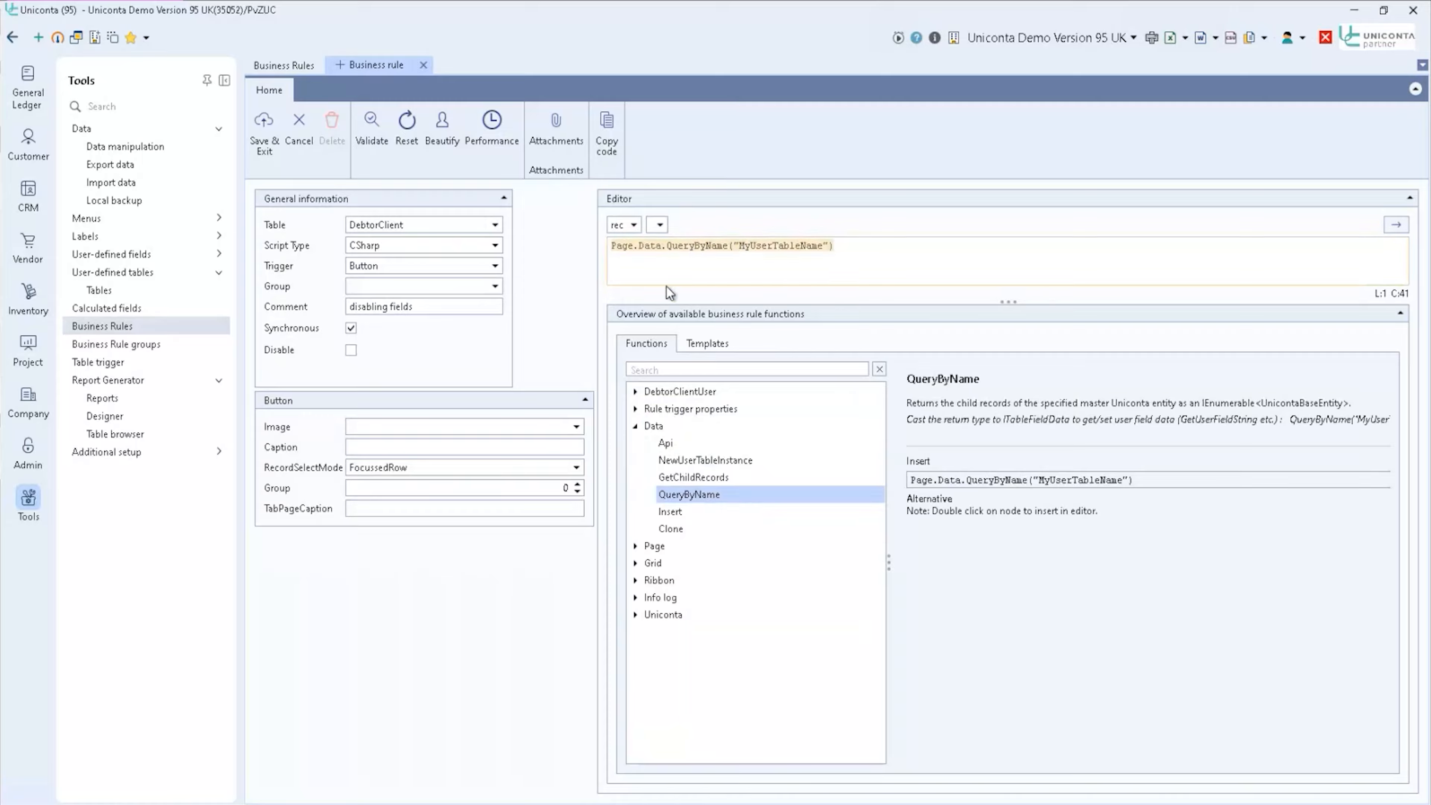
{"action": "left_click", "coordinate": [675, 512]}
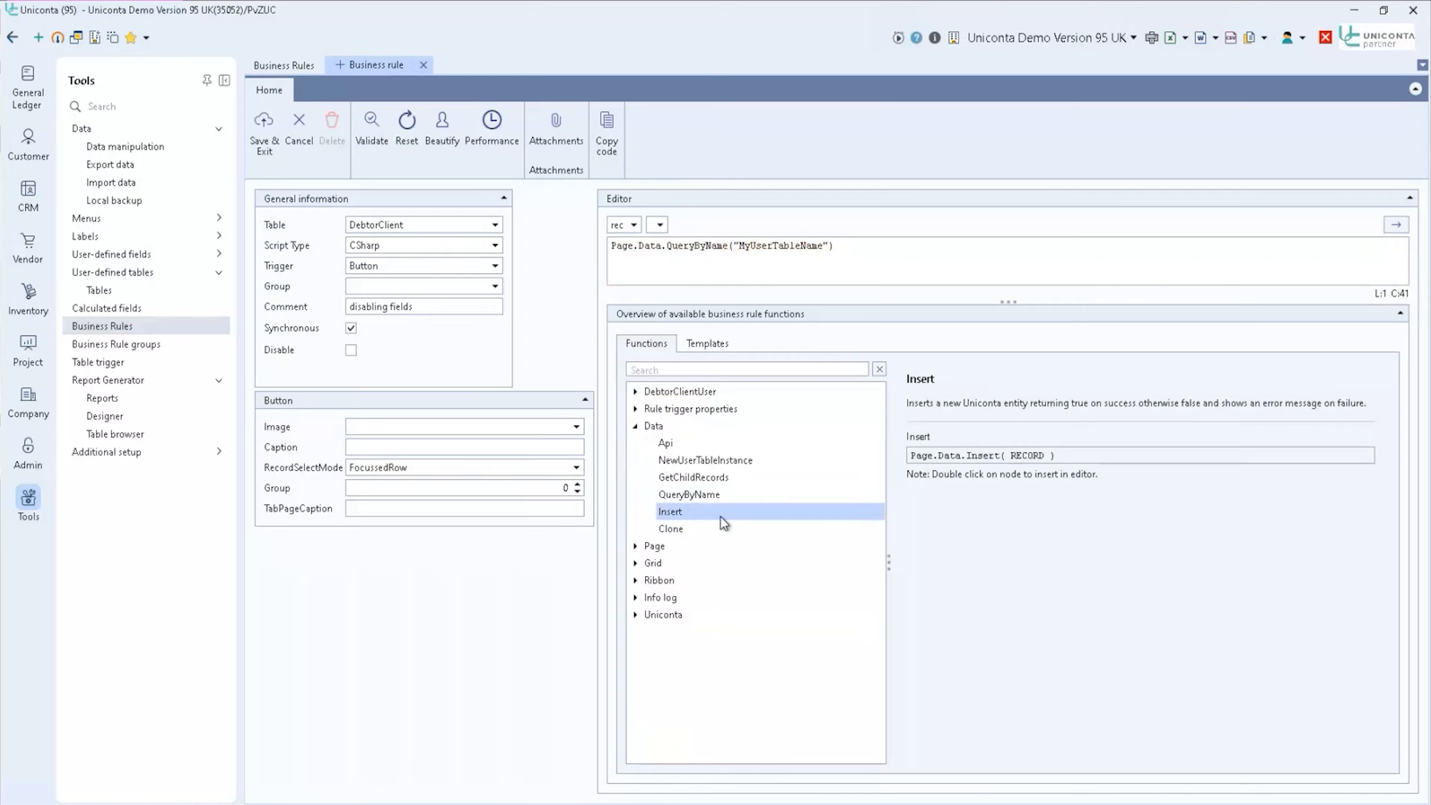
{"action": "left_click", "coordinate": [635, 426]}
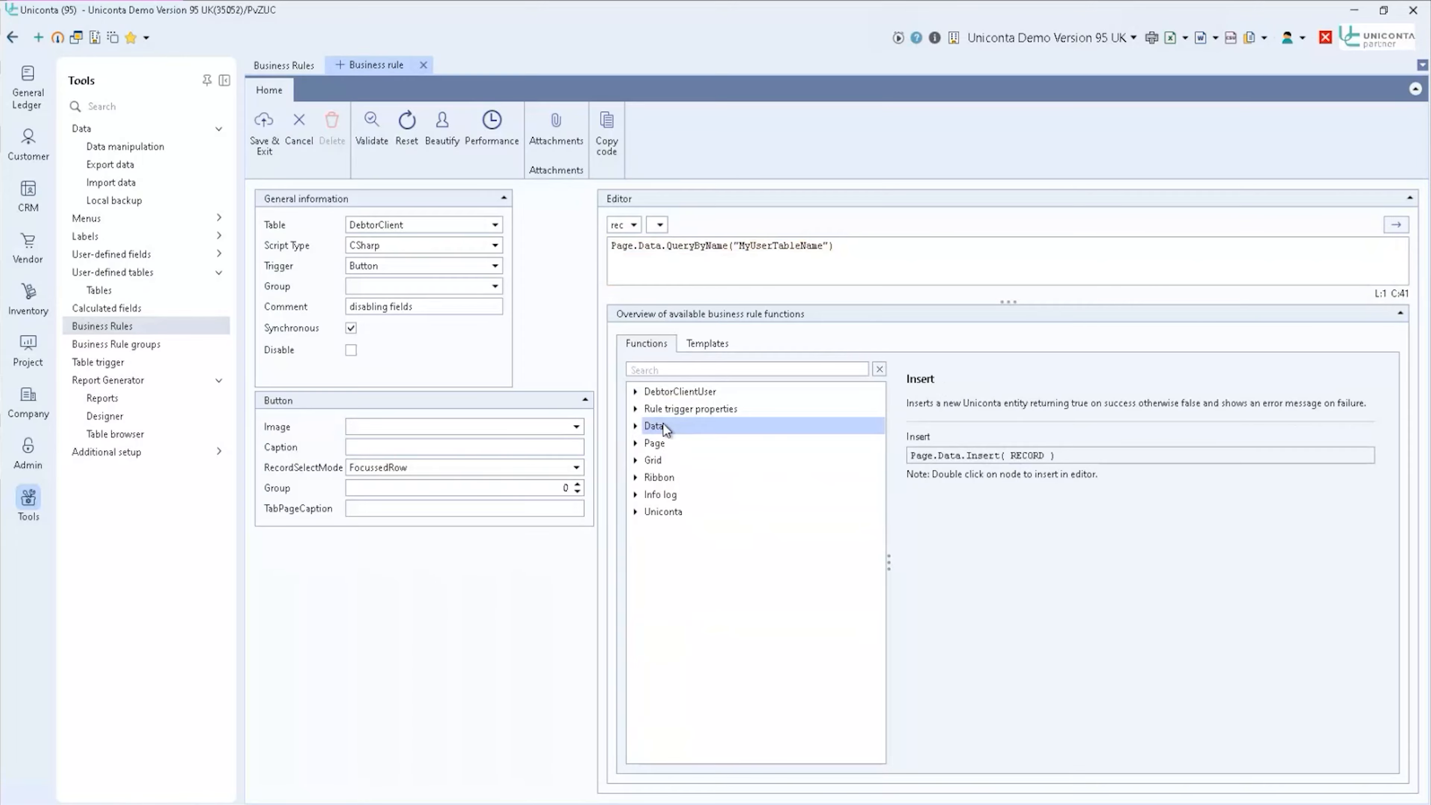
- Look through the functions listed in the Page group of the overview
{"action": "double_click", "coordinate": [669, 445]}
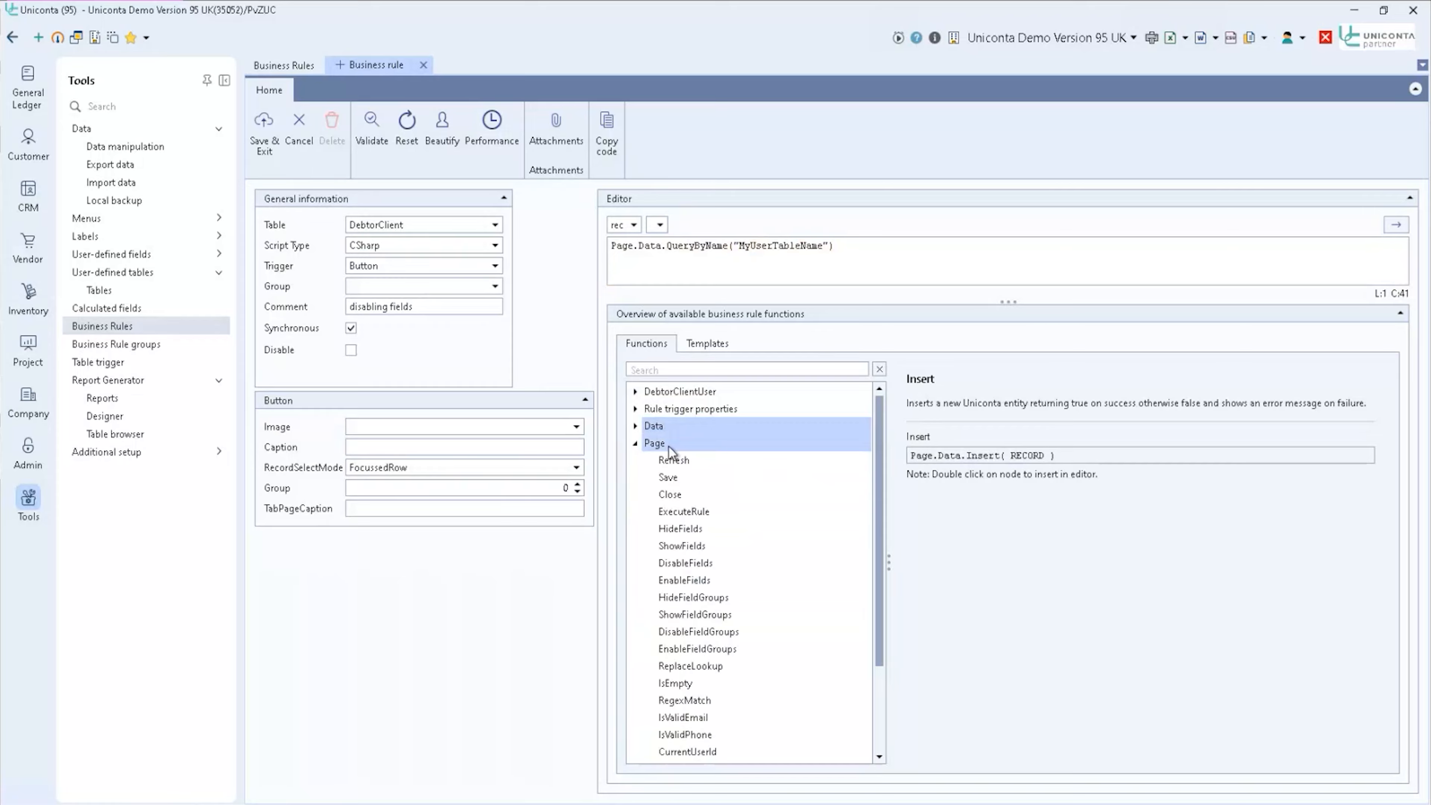
{"action": "scroll", "coordinate": [755, 514], "scroll_direction": "down", "scroll_amount": 2}
{"action": "scroll", "coordinate": [760, 525], "scroll_direction": "down", "scroll_amount": 2}
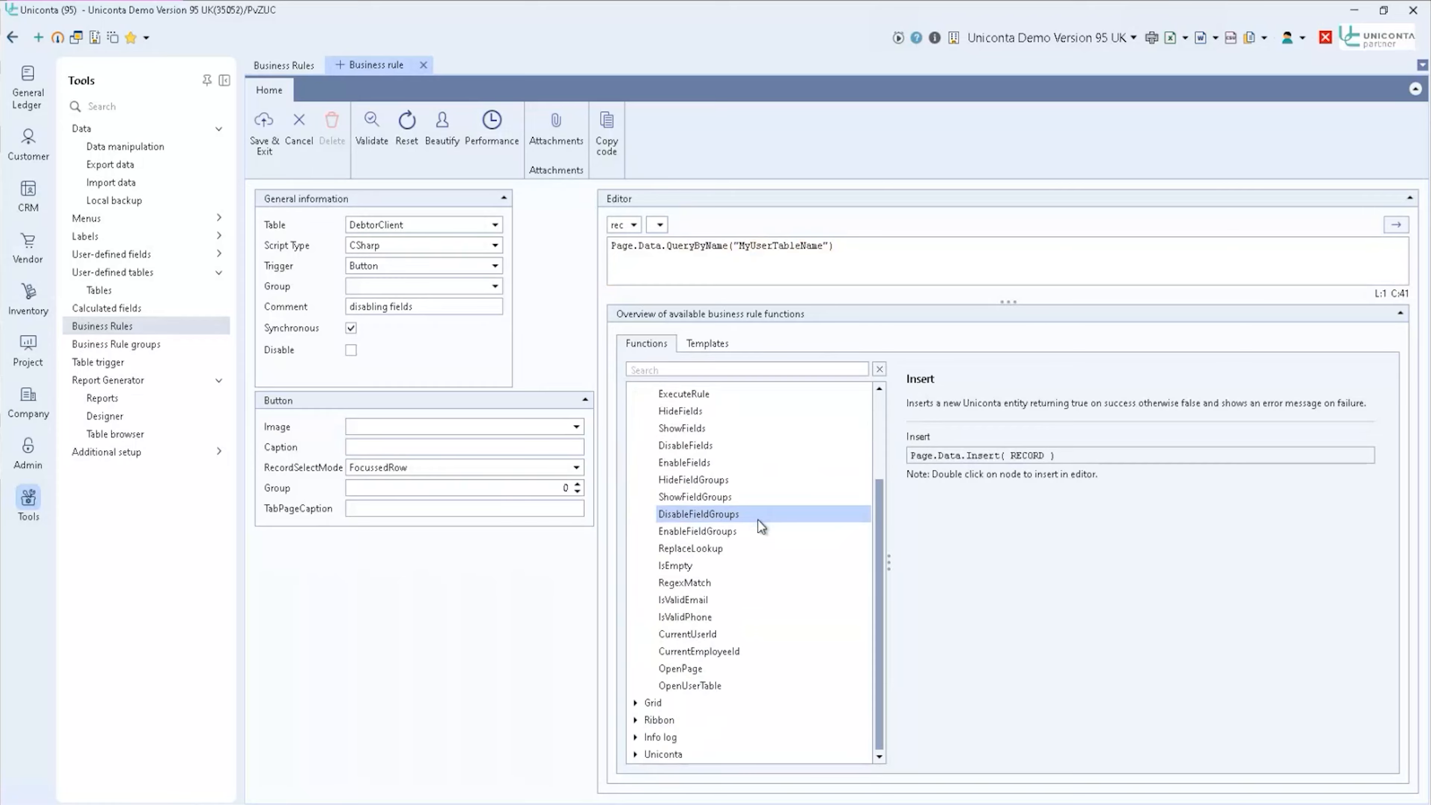
{"action": "scroll", "coordinate": [738, 508], "scroll_direction": "up", "scroll_amount": 2}
{"action": "scroll", "coordinate": [732, 510], "scroll_direction": "up", "scroll_amount": 3}
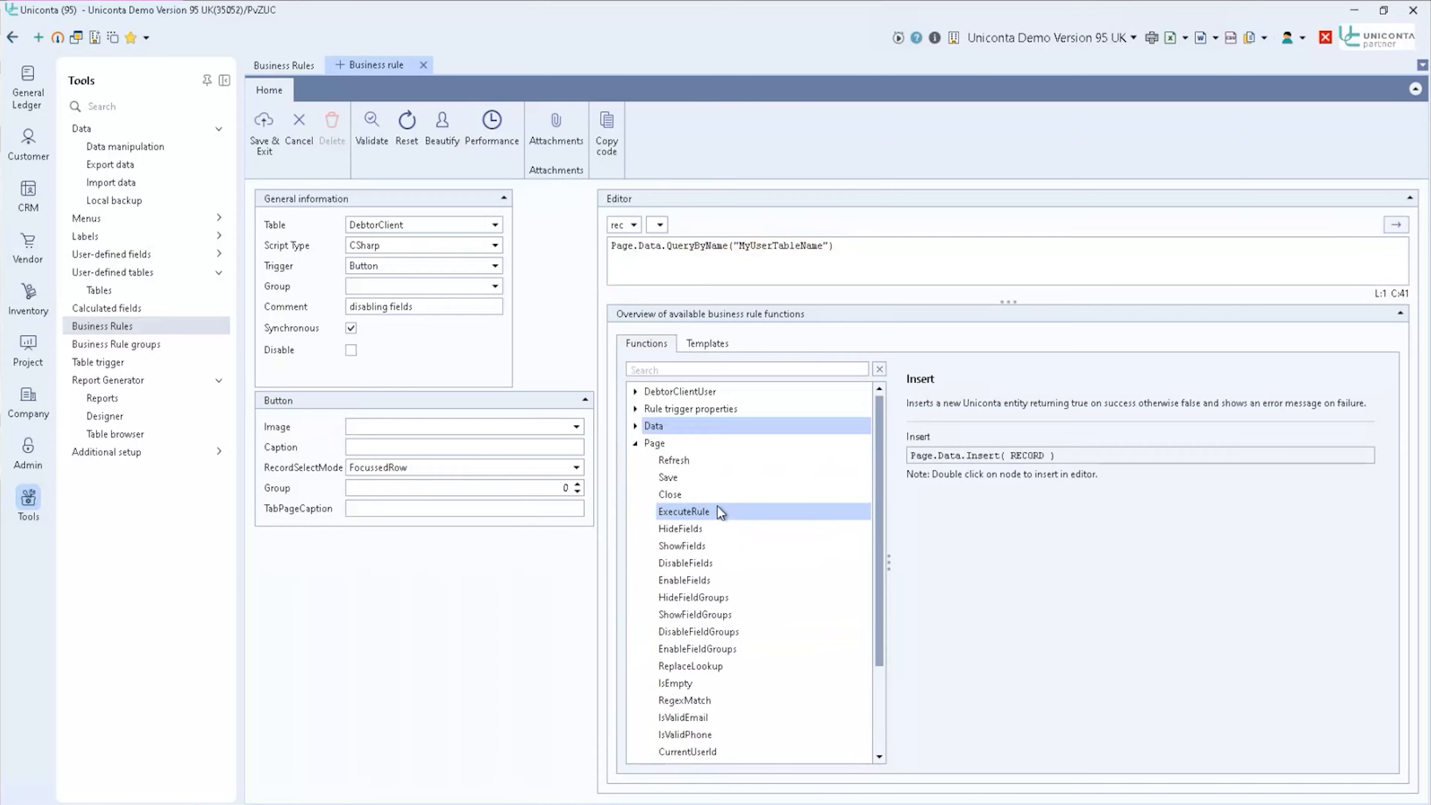
{"action": "left_click", "coordinate": [635, 444]}
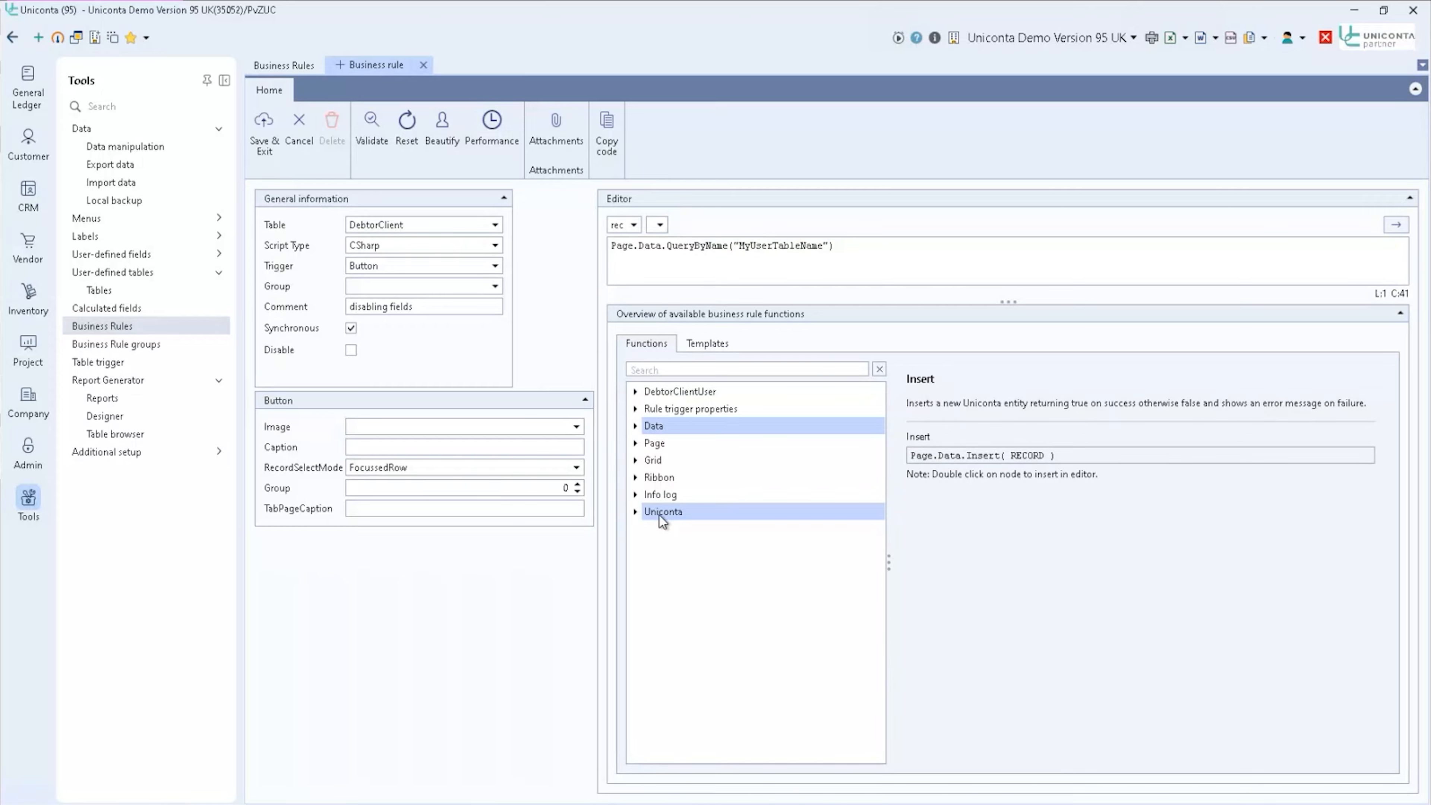
- Reset the editor to remove the inserted QueryByName code
{"action": "left_click", "coordinate": [682, 517]}
{"action": "left_click", "coordinate": [699, 366]}
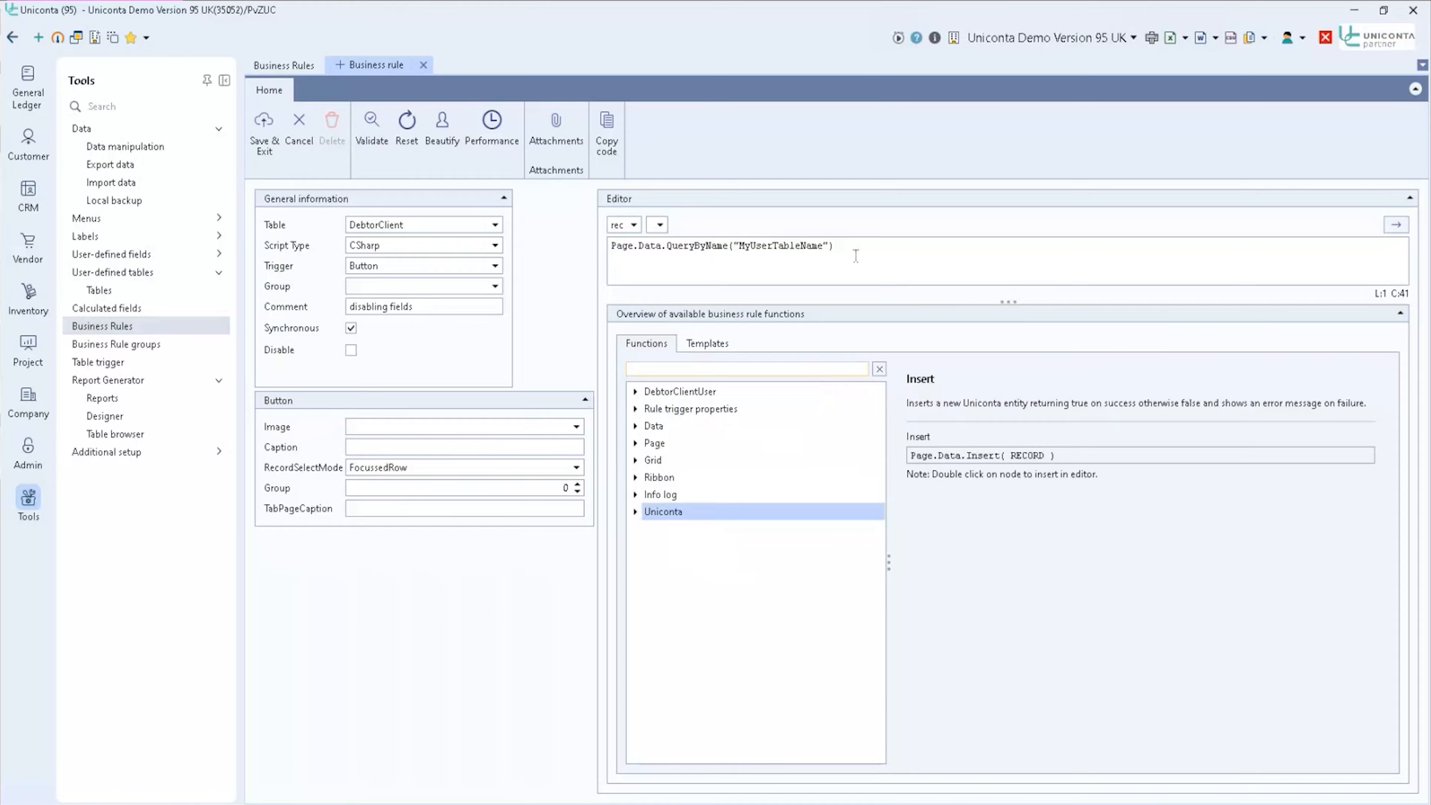
{"action": "left_click", "coordinate": [407, 130]}
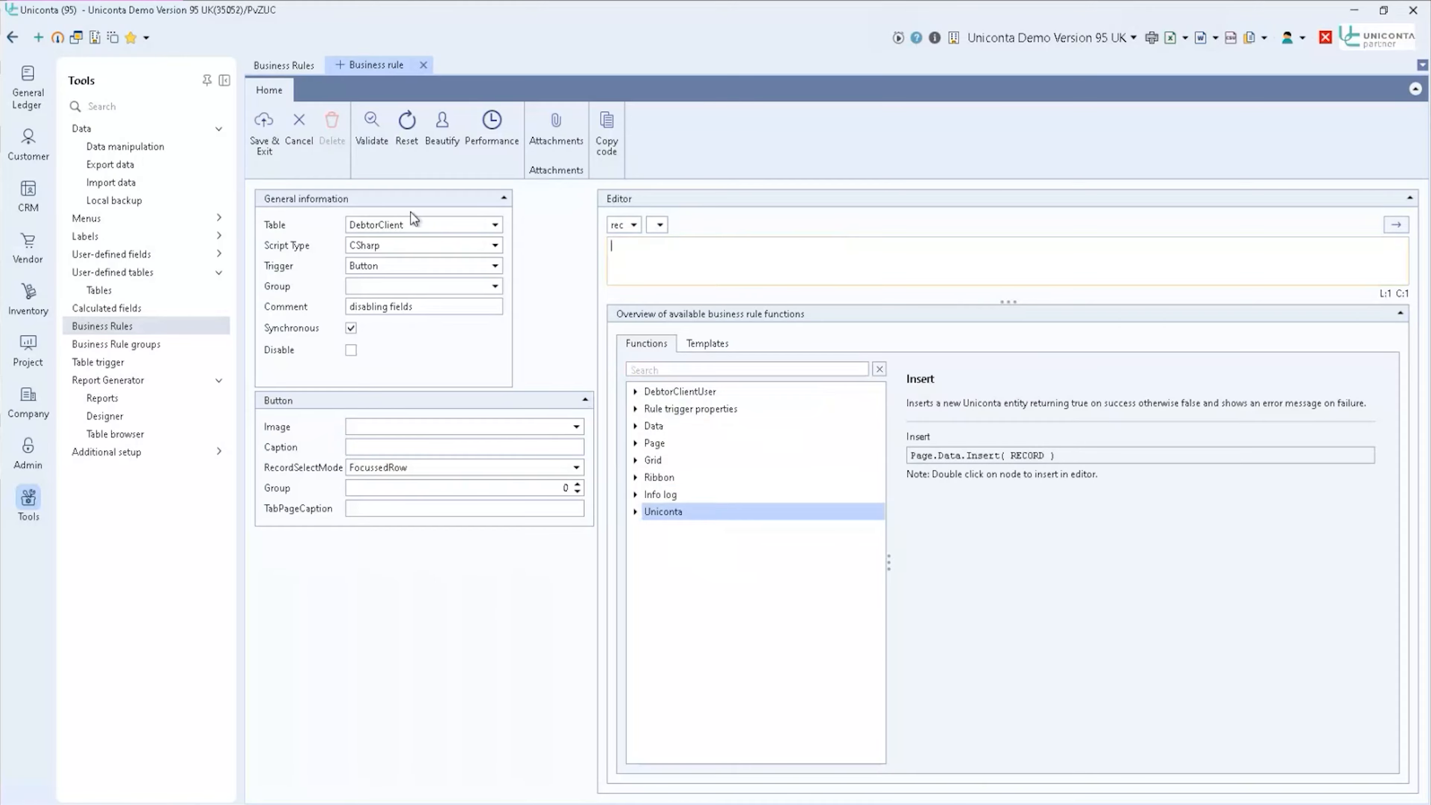
- Insert the Account field of DebtorClientUser into the editor as rec.Account and delete it again
{"action": "left_click", "coordinate": [635, 392]}
{"action": "left_click", "coordinate": [650, 409]}
{"action": "left_click", "coordinate": [690, 427]}
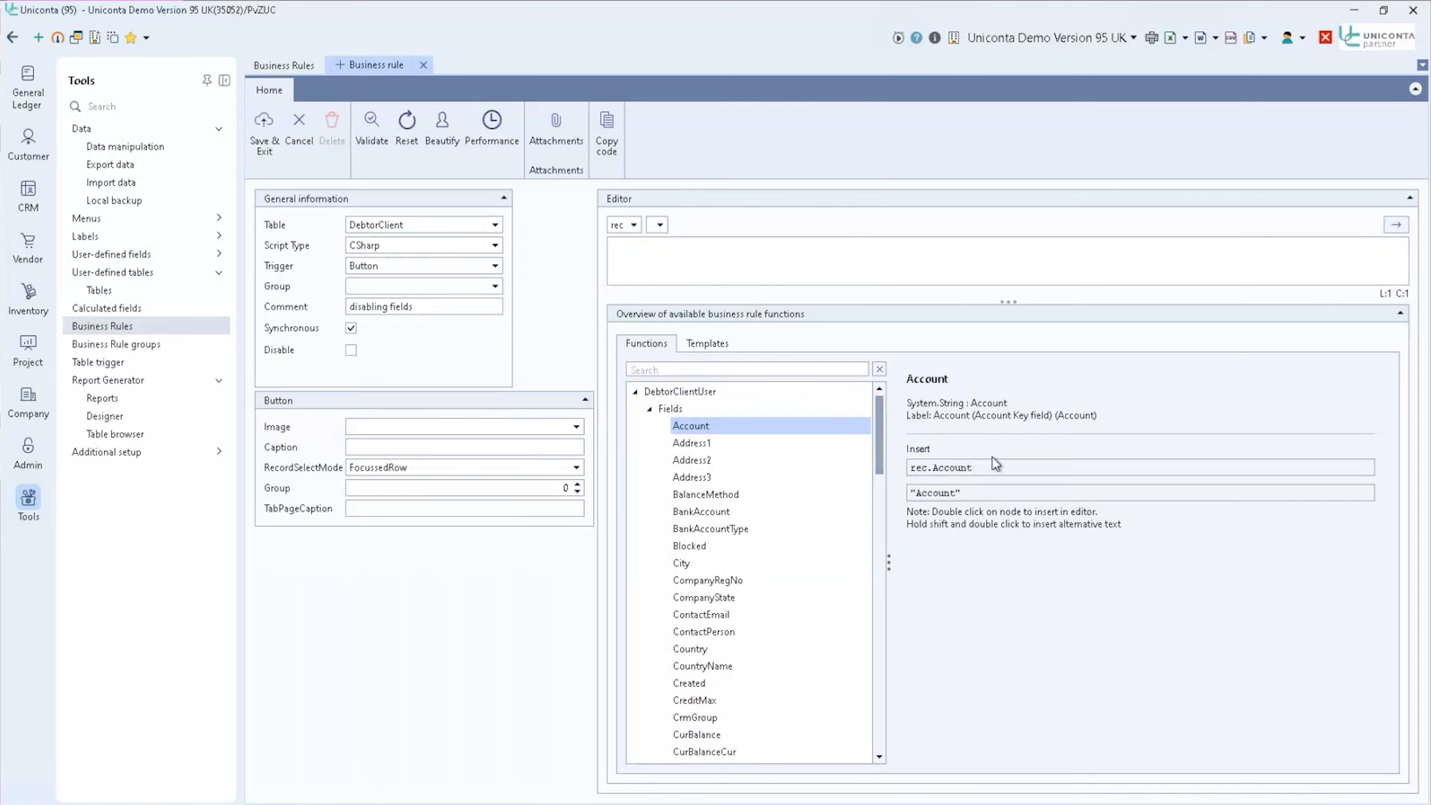
{"action": "double_click", "coordinate": [699, 426]}
{"action": "left_click", "coordinate": [674, 245]}
{"action": "key", "text": "ctrl+a"}
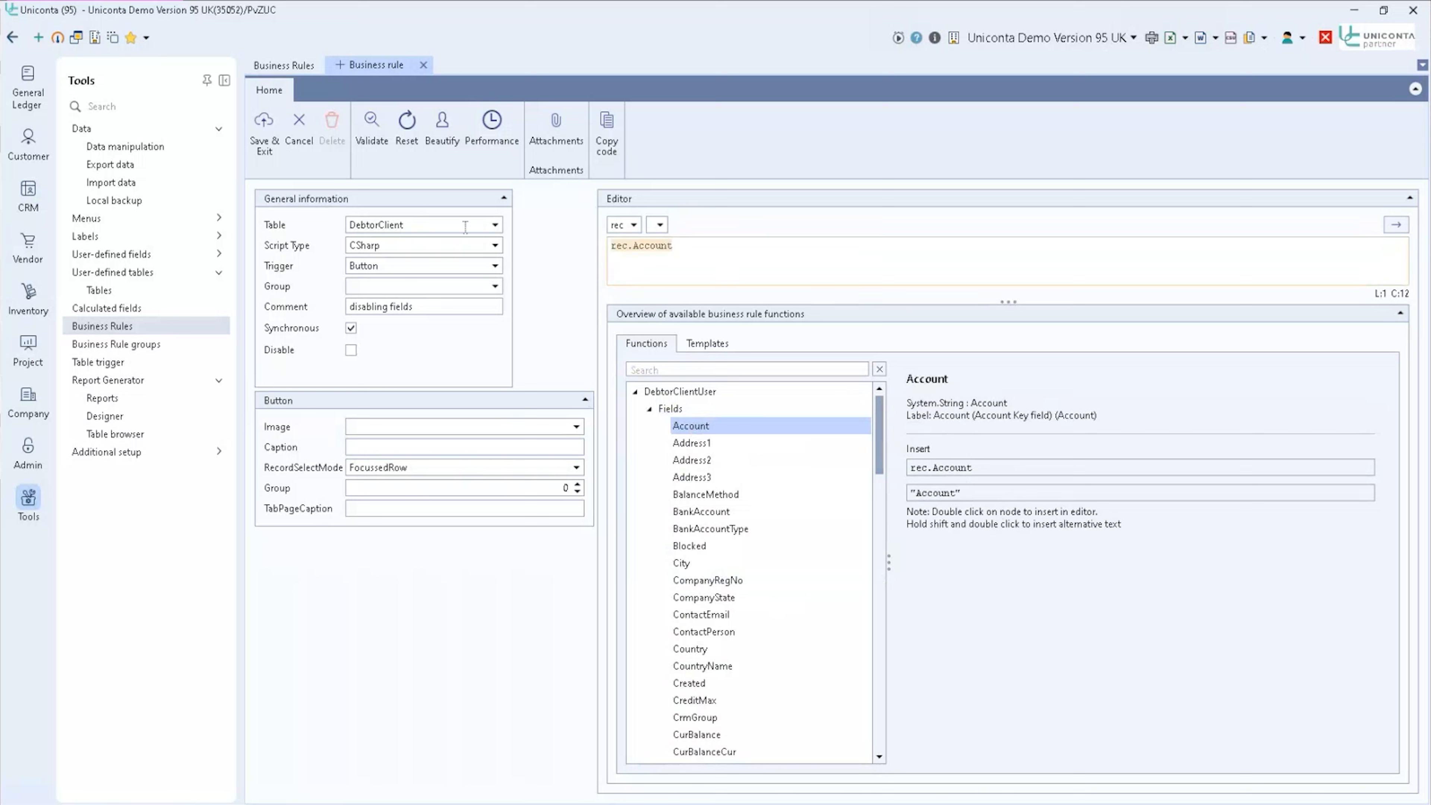
{"action": "key", "text": "BackSpace"}
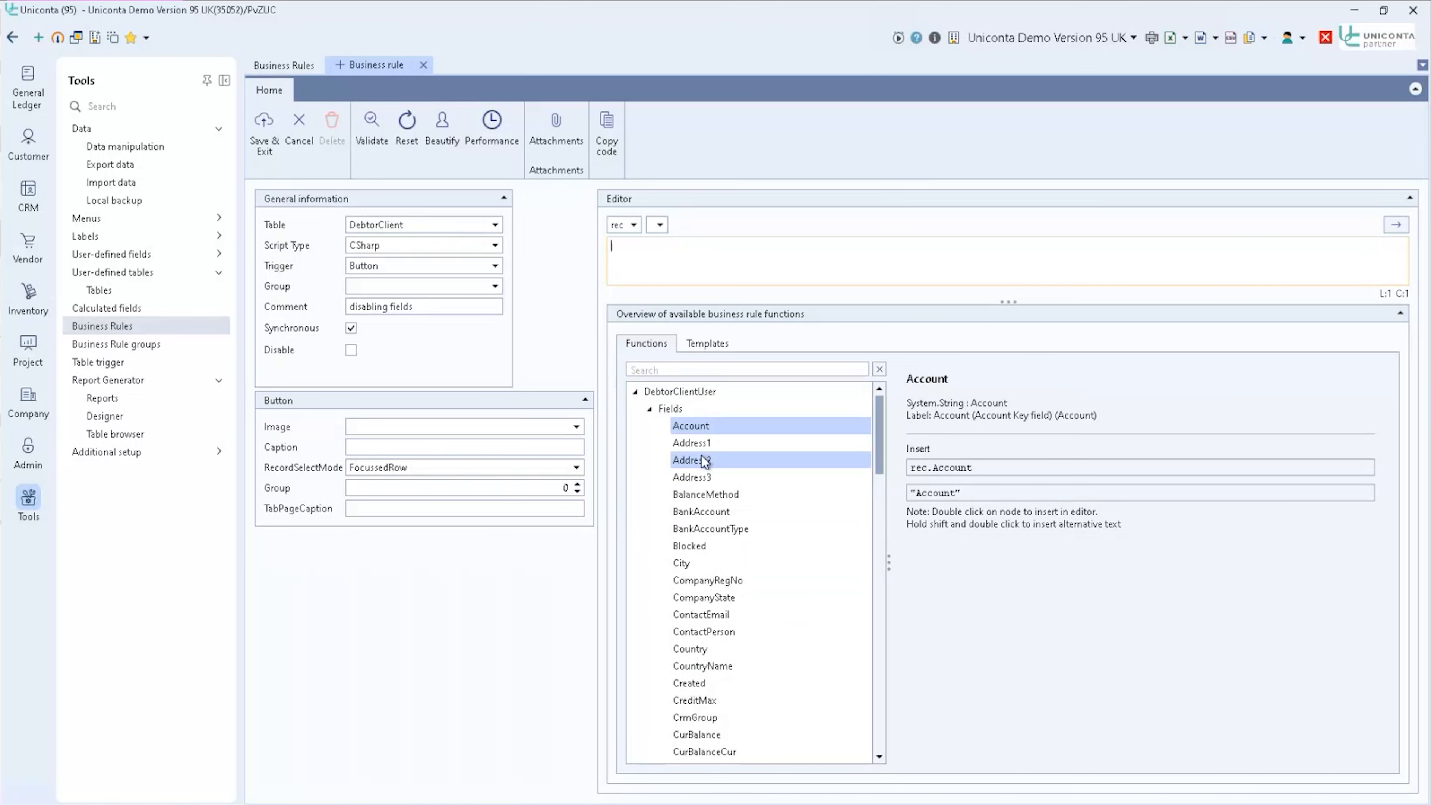
- Insert the Account field's alternative text "Account" in quotation marks into the editor and delete it
{"action": "double_click", "coordinate": [701, 427], "text": "shift"}
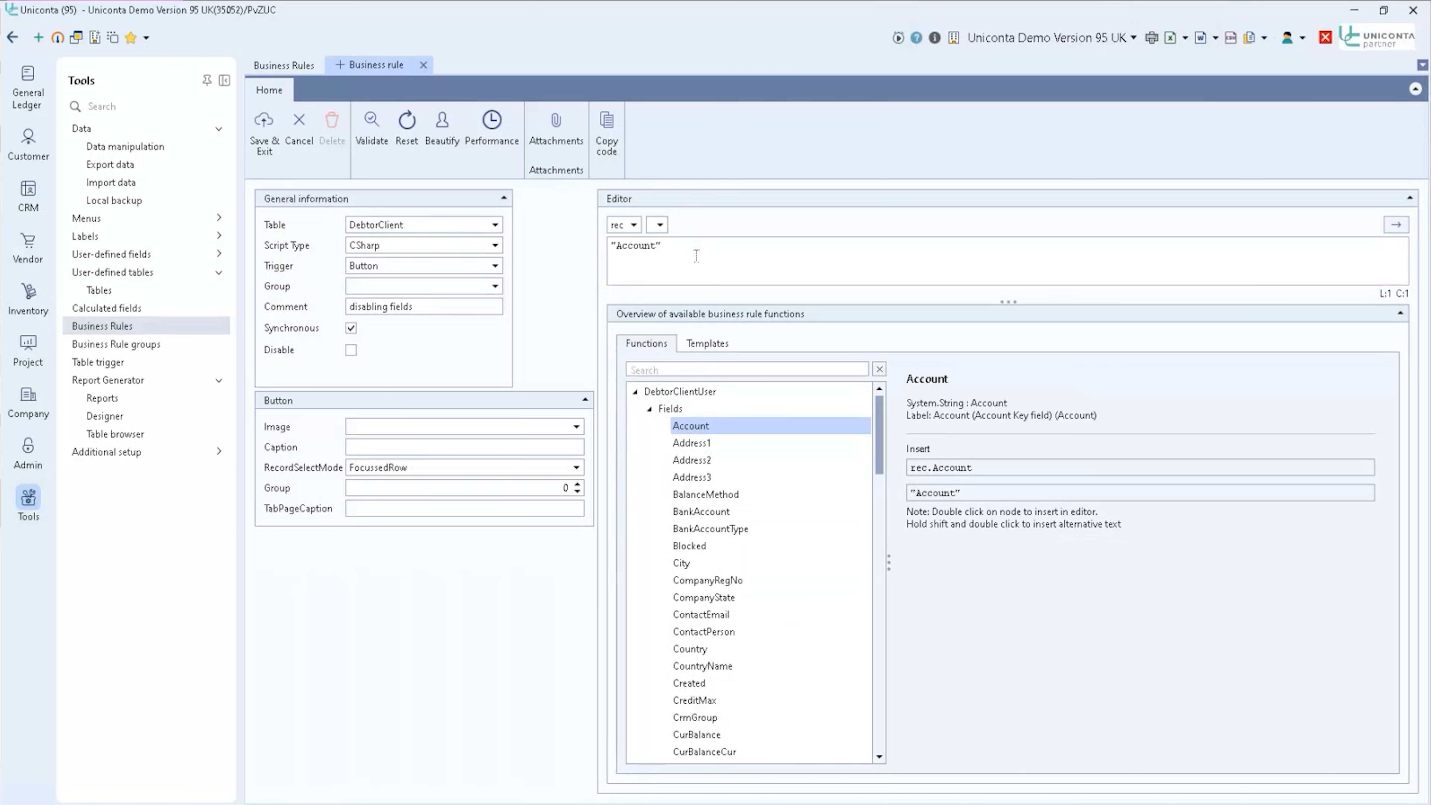
{"action": "left_click", "coordinate": [707, 285]}
{"action": "key", "text": "ctrl+a"}
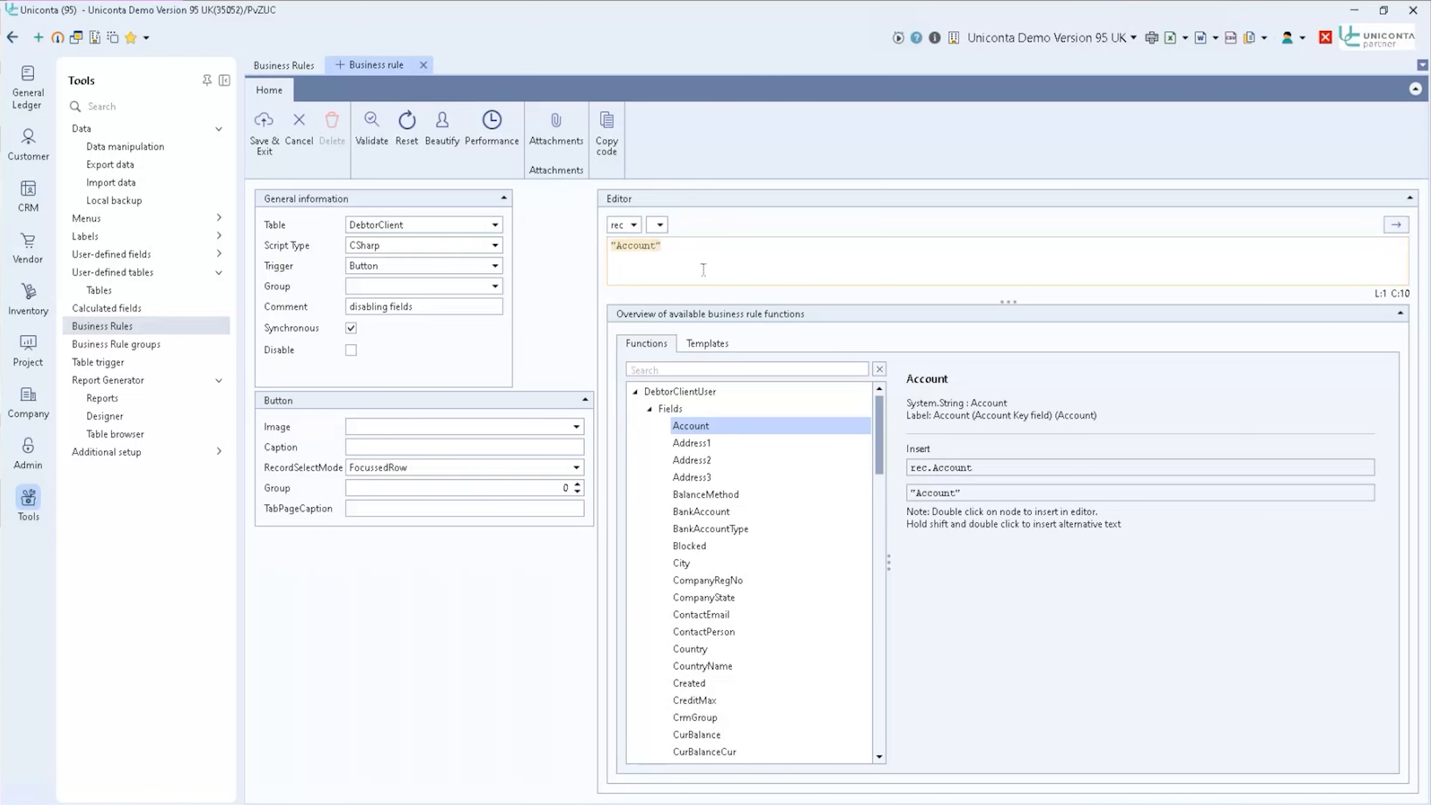
{"action": "key", "text": "Delete"}
- Search the business rule templates for "crm"
{"action": "left_click", "coordinate": [705, 345]}
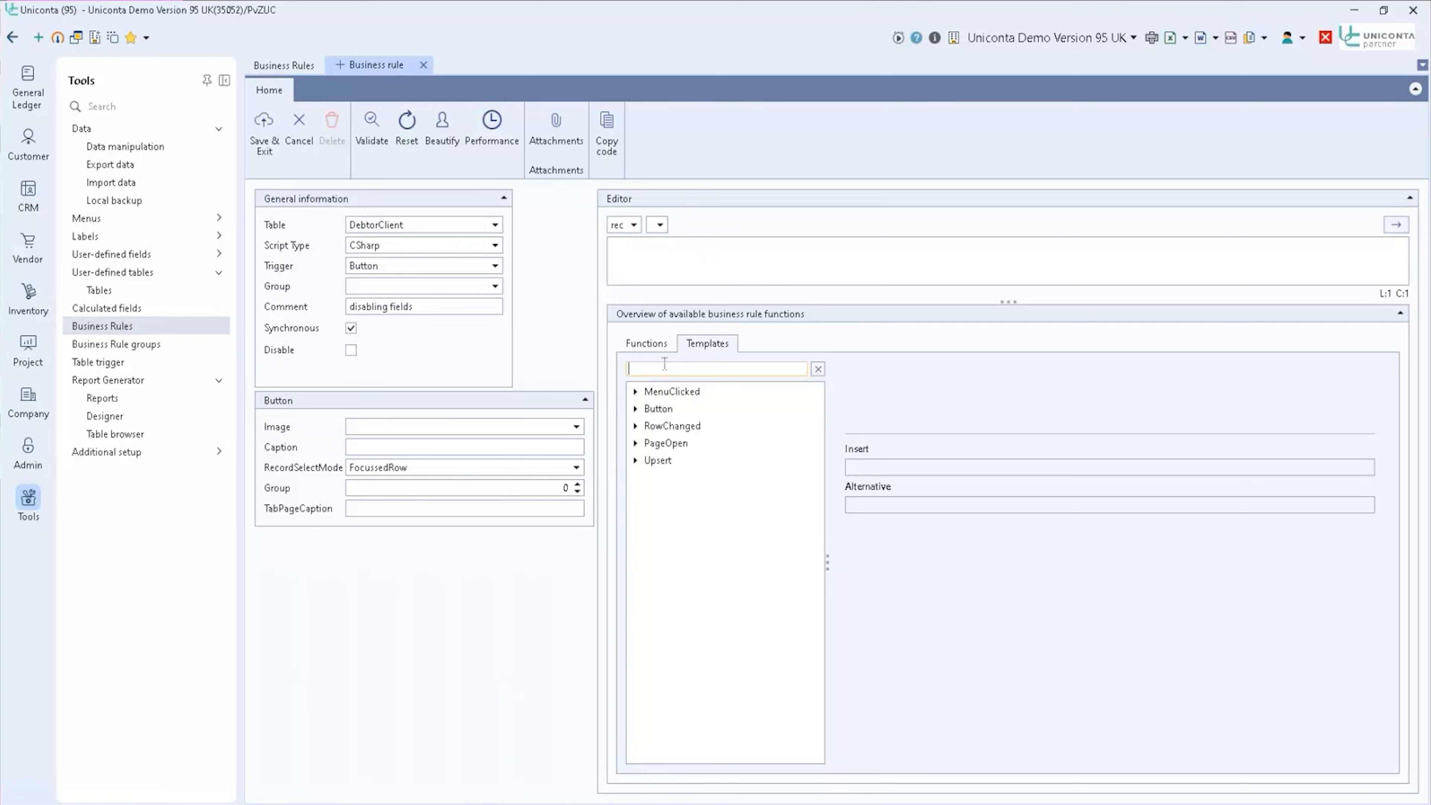
{"action": "type", "text": "crm"}
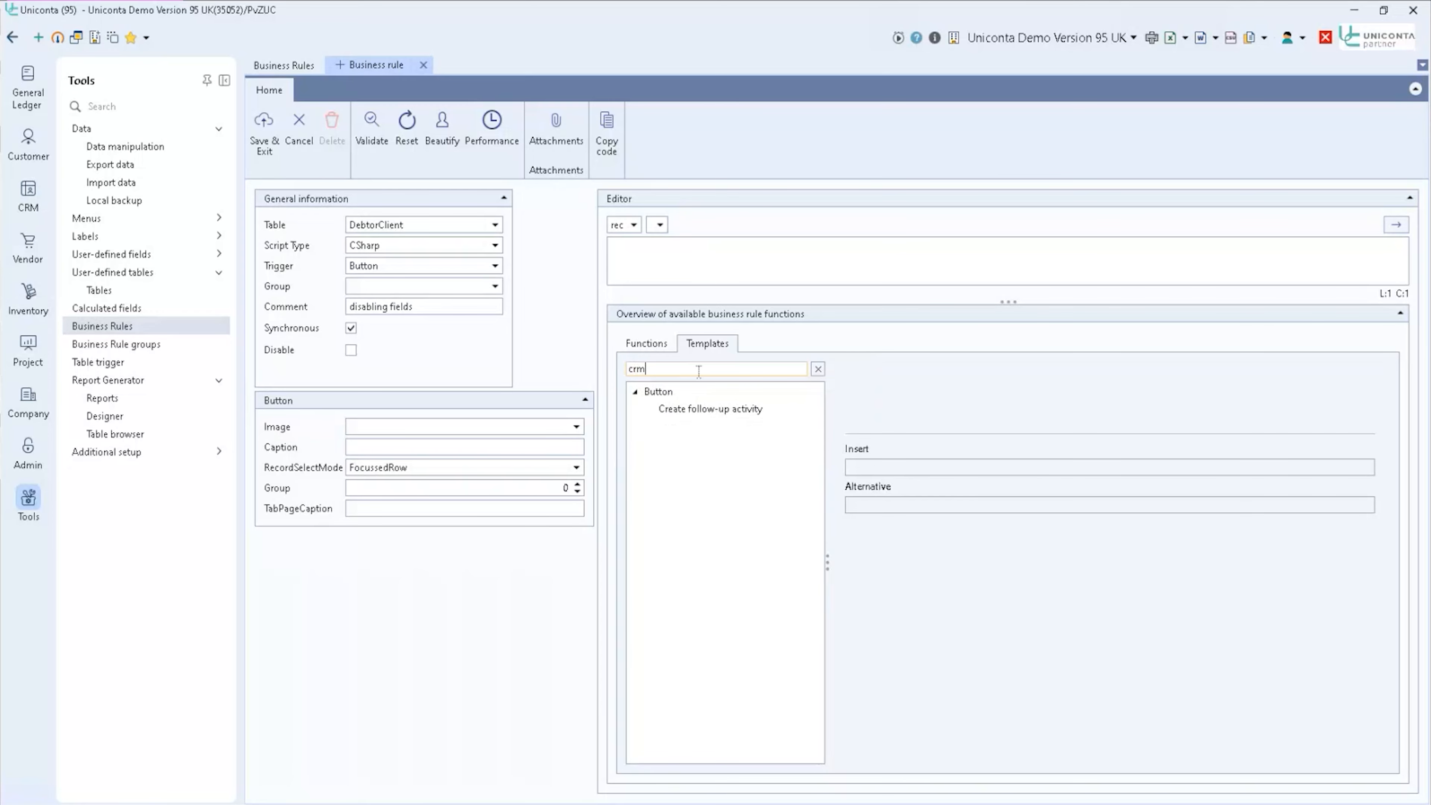
- Insert the Create follow-up activity template code into the editor and enlarge the editor area
{"action": "left_click", "coordinate": [702, 411]}
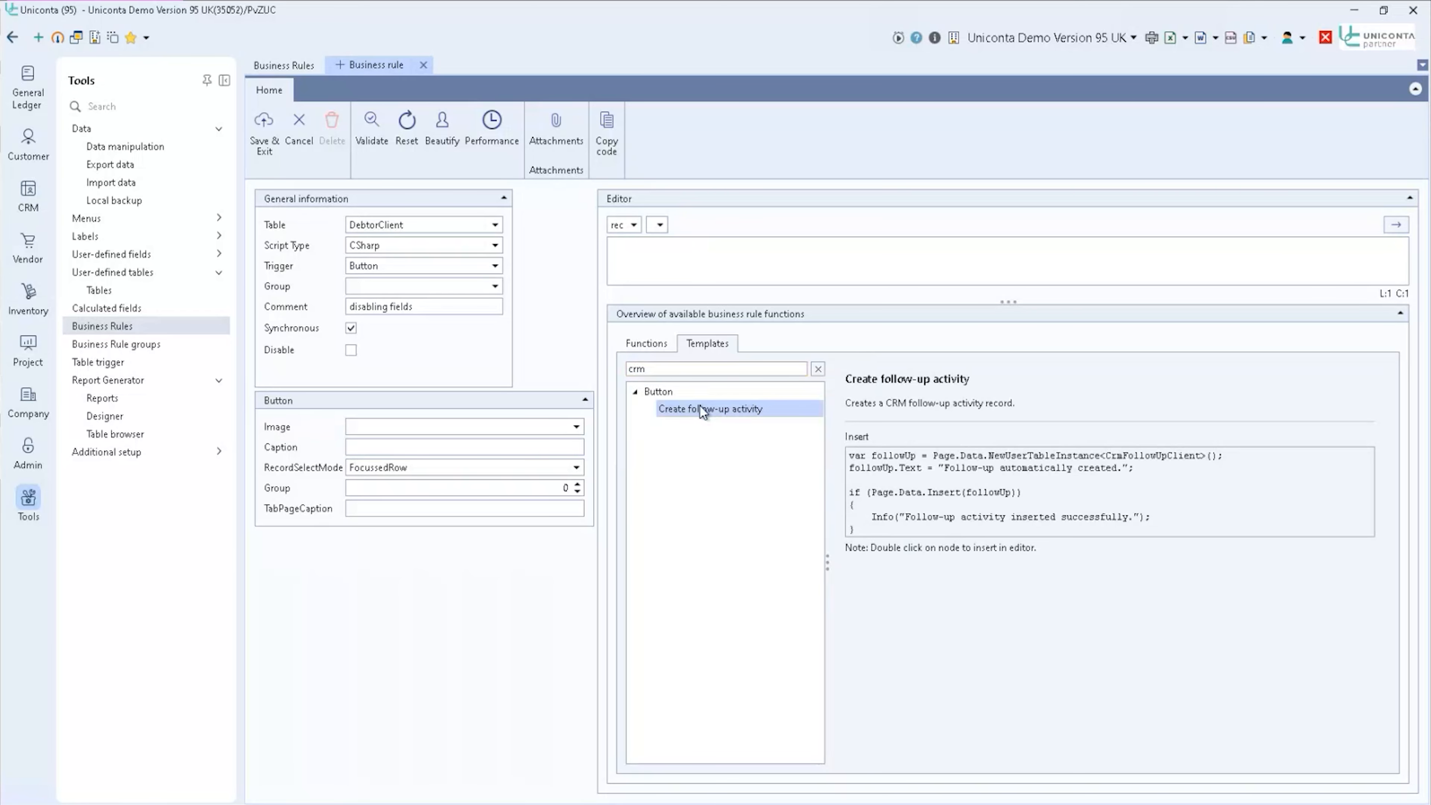
{"action": "left_click_drag", "start_coordinate": [1017, 303], "coordinate": [1032, 365]}
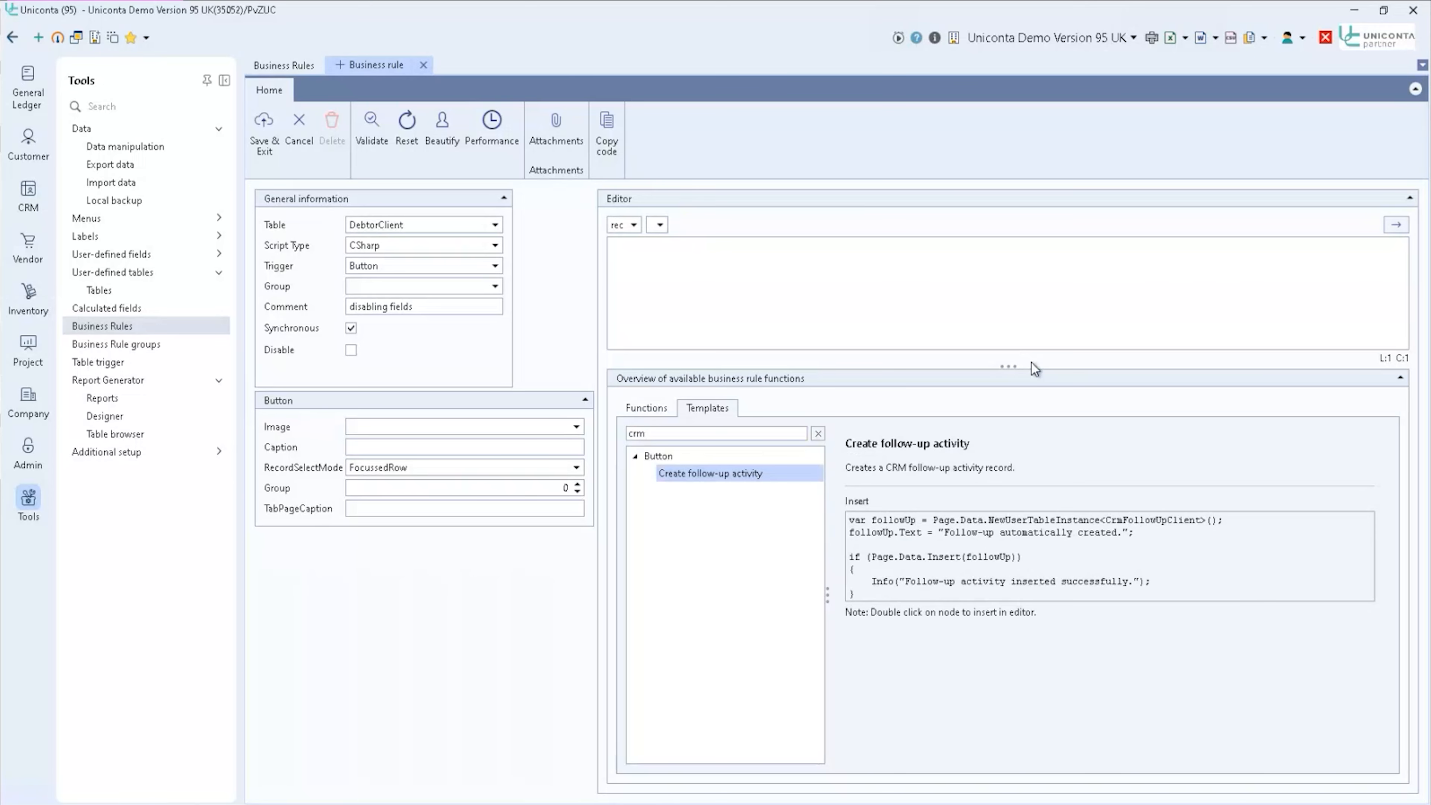
{"action": "left_click", "coordinate": [715, 243]}
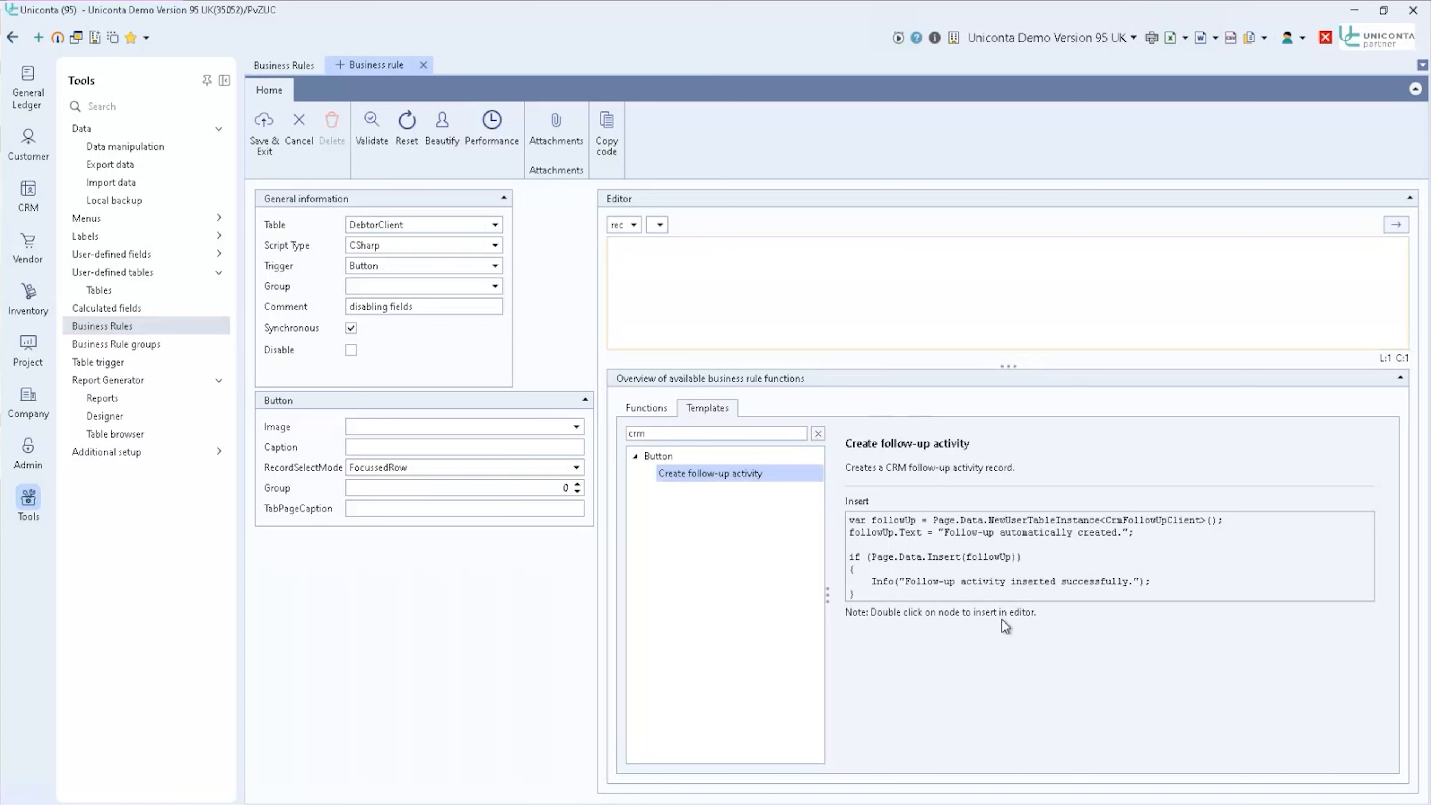
{"action": "double_click", "coordinate": [726, 478]}
{"action": "left_click_drag", "start_coordinate": [611, 246], "coordinate": [1015, 641]}
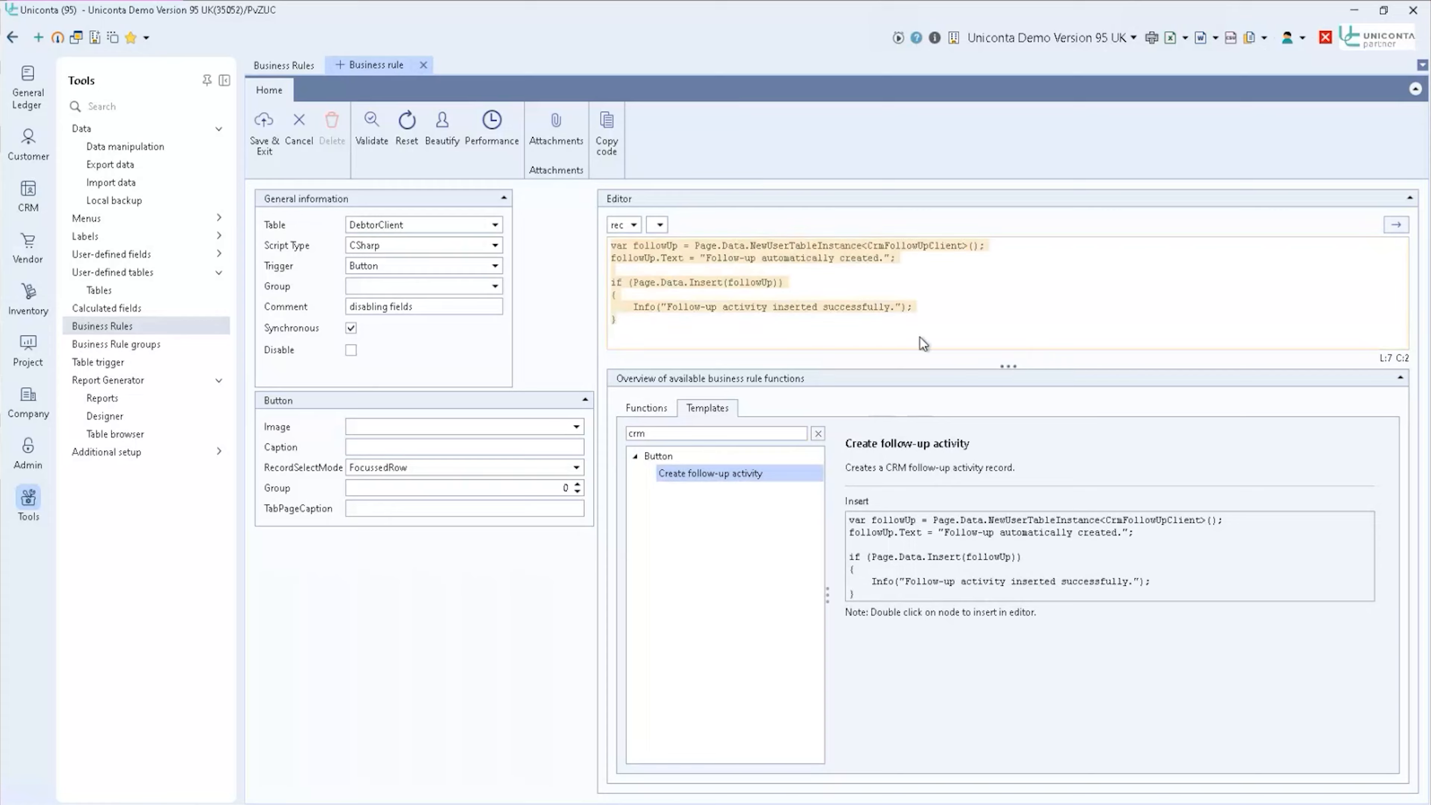
{"action": "left_click", "coordinate": [923, 314]}
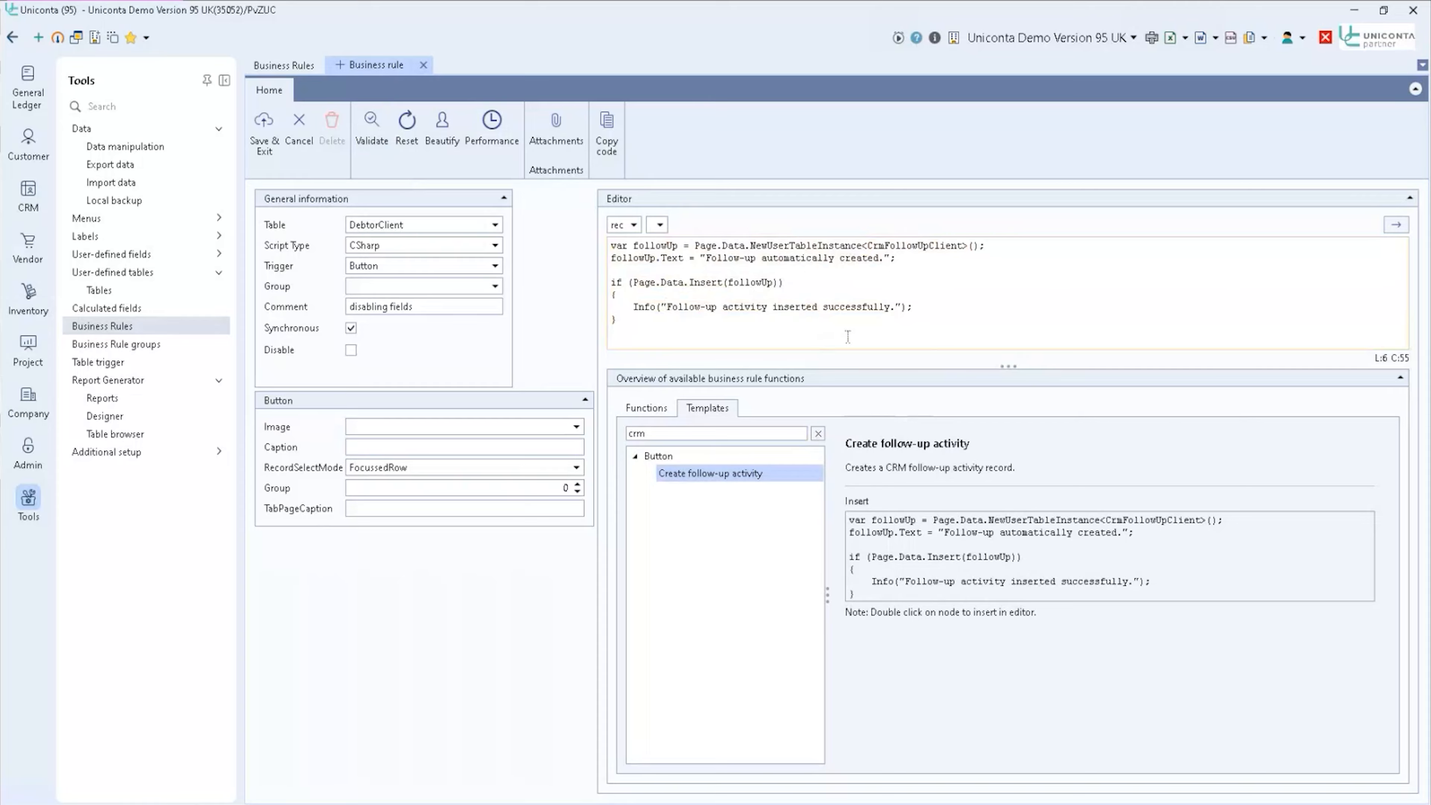
{"action": "left_click_drag", "start_coordinate": [1018, 369], "coordinate": [1018, 404]}
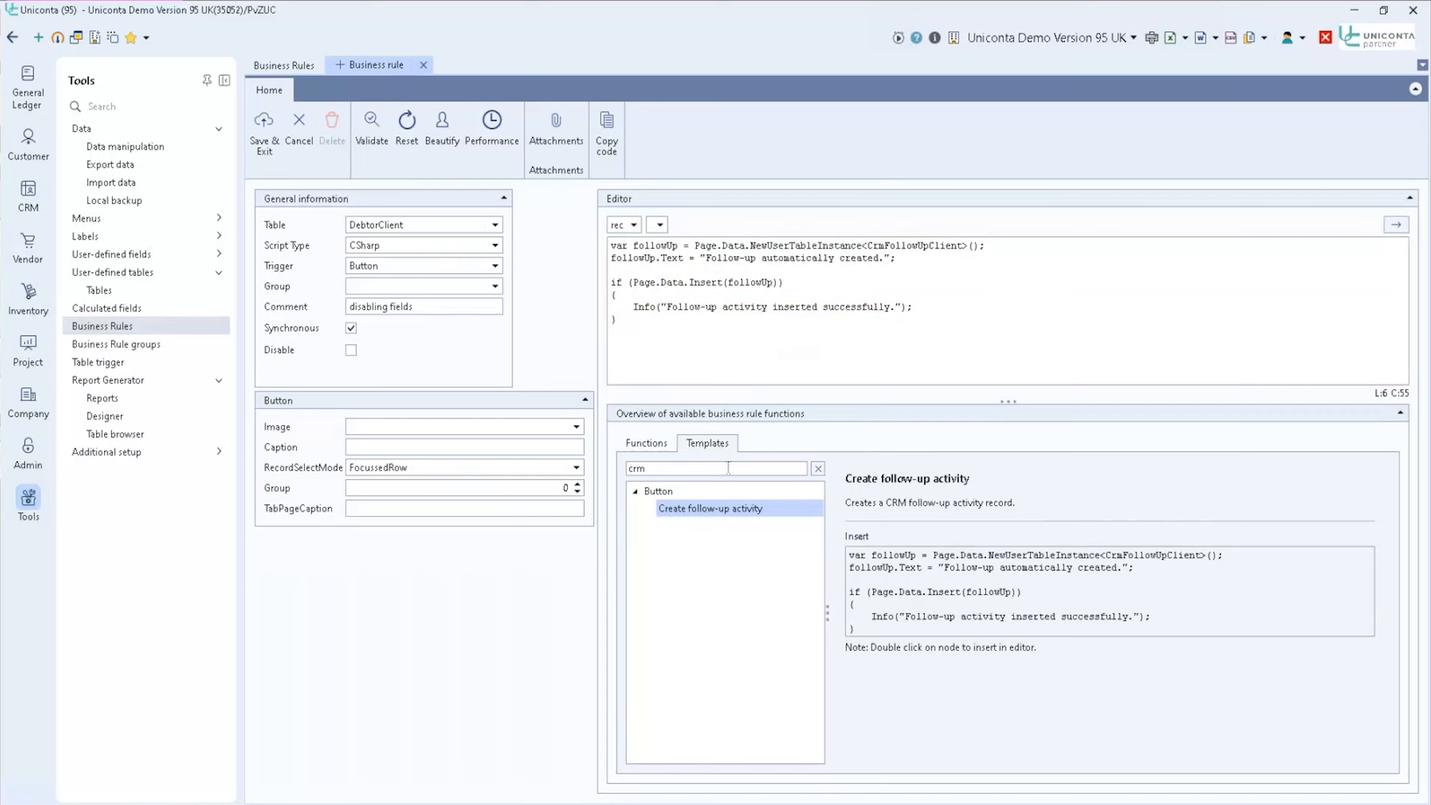
- Clear the template search and look through the templates under PageOpen
{"action": "left_click", "coordinate": [817, 469]}
{"action": "left_click", "coordinate": [635, 543]}
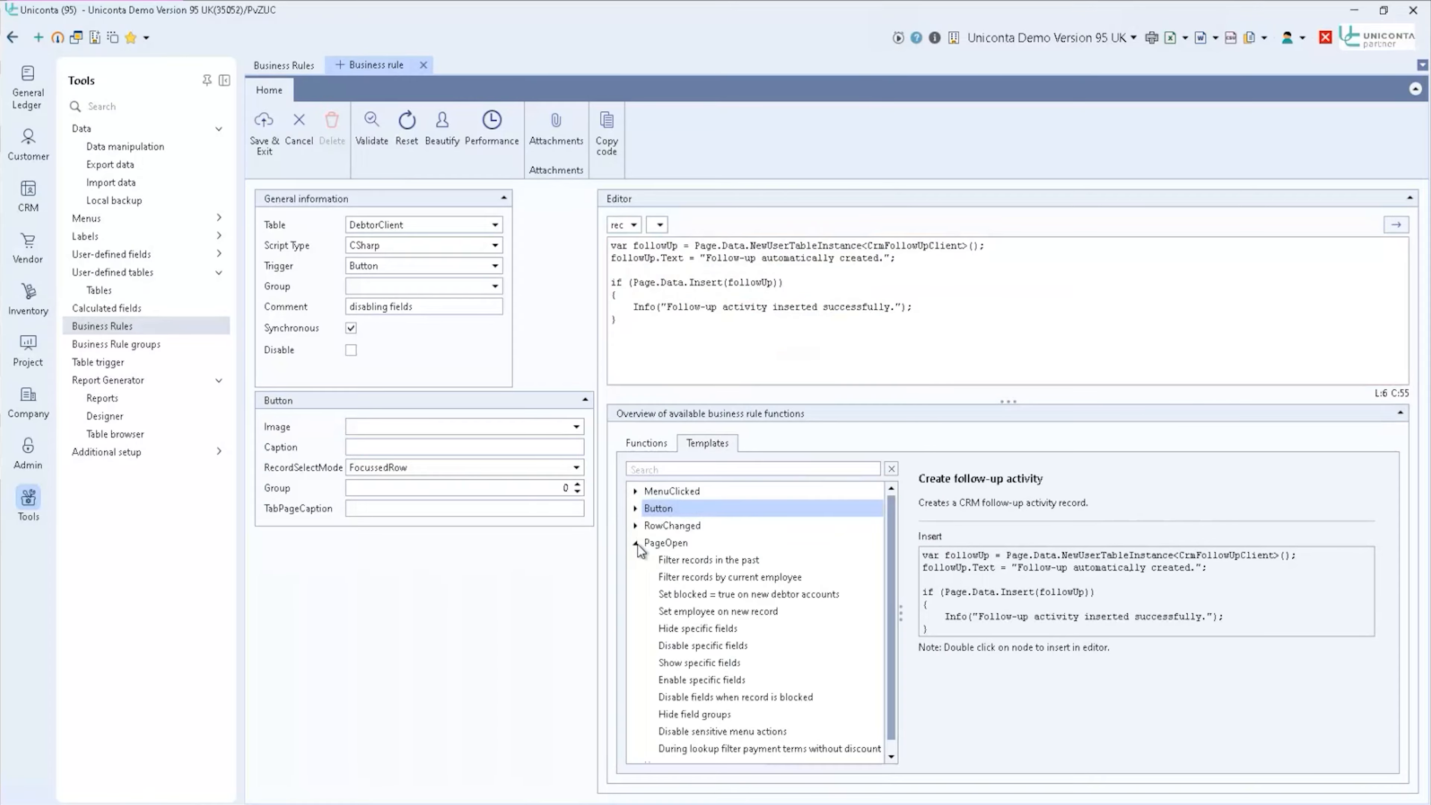
{"action": "scroll", "coordinate": [878, 595], "scroll_direction": "down", "scroll_amount": 1}
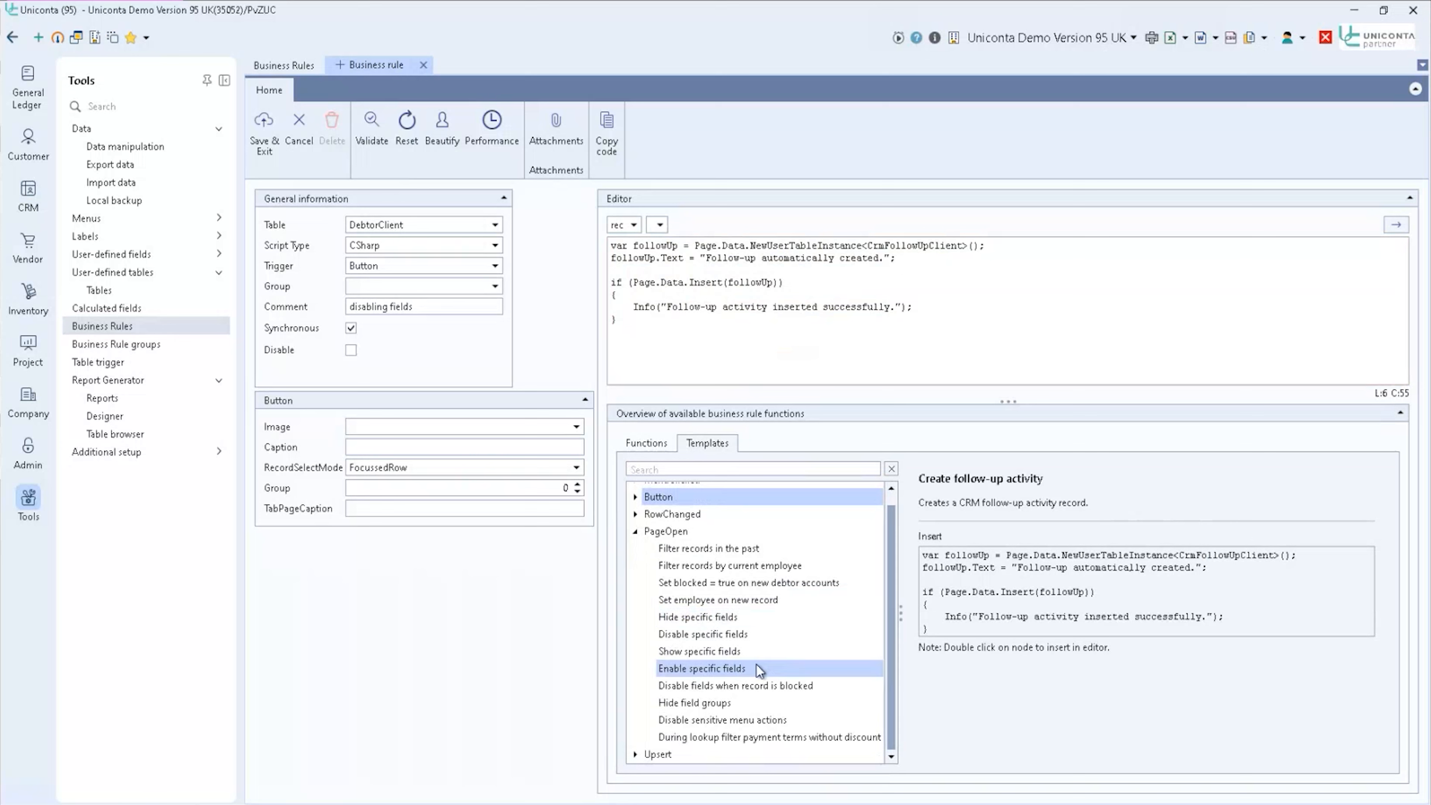
- Delete all the follow-up activity code from the editor
{"action": "left_click", "coordinate": [687, 370]}
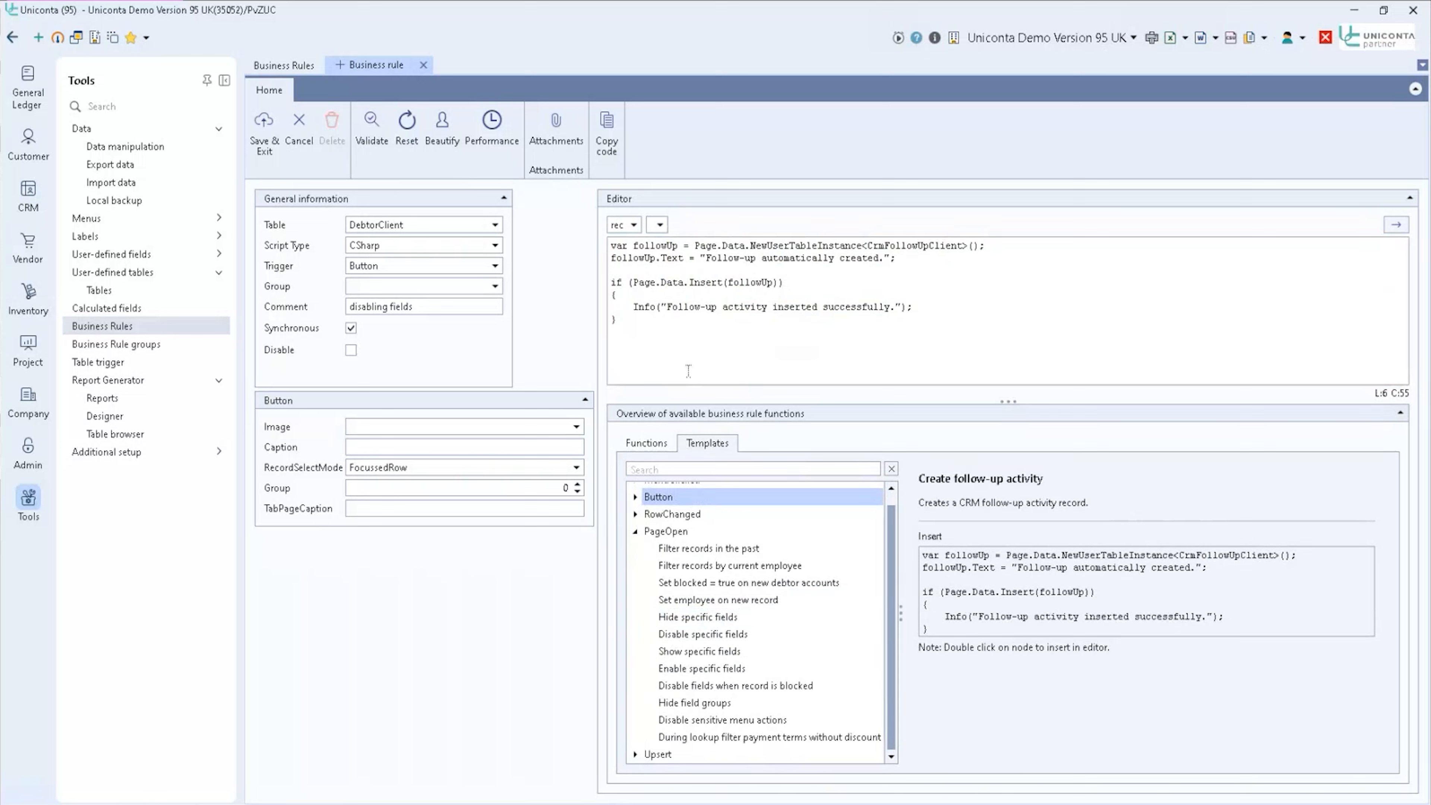
{"action": "key", "text": "ctrl+a"}
{"action": "key", "text": "Delete"}
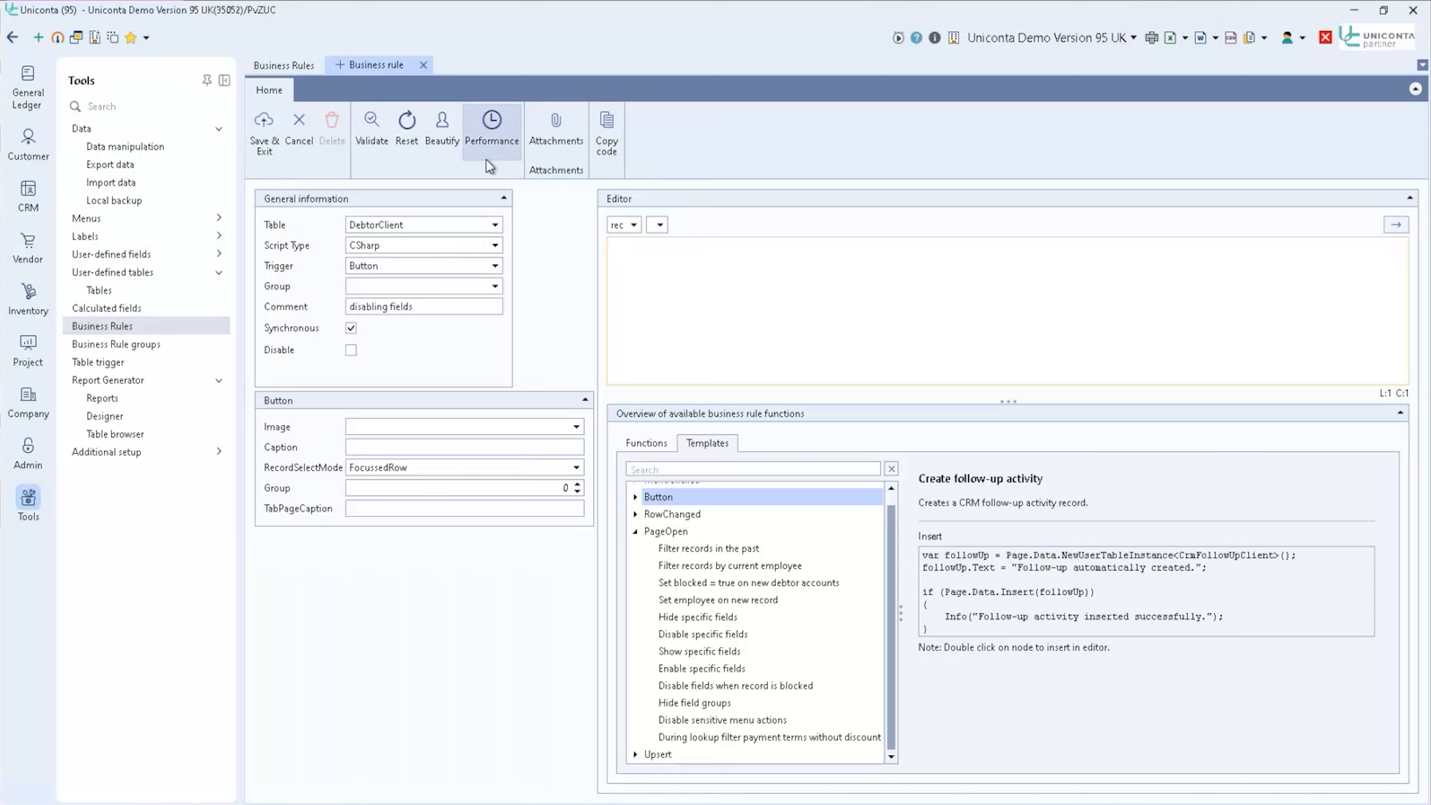
- Open the Business Rule Performance window, enlarge it to show more columns, and enable performance tracing
{"action": "left_click", "coordinate": [491, 135]}
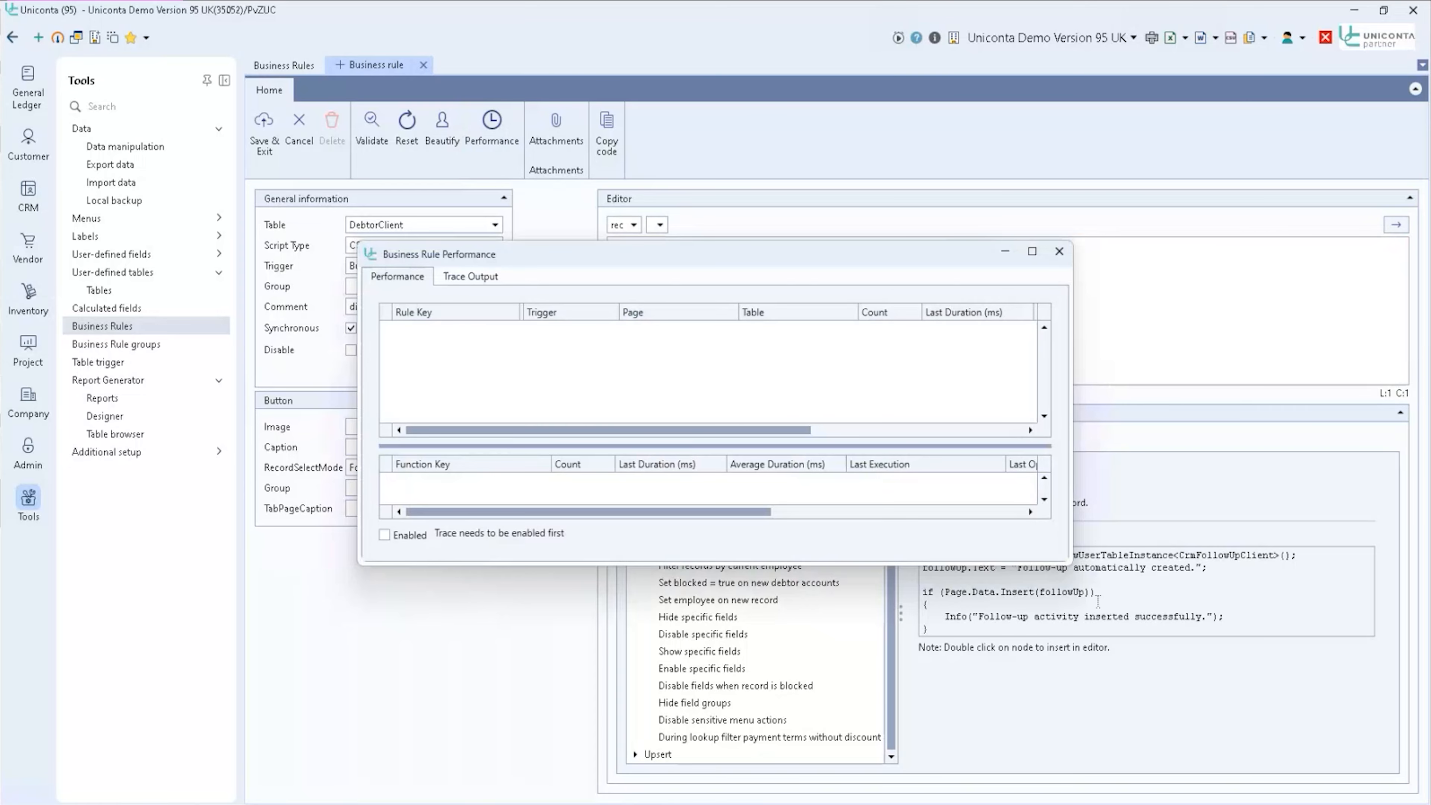
{"action": "left_click_drag", "start_coordinate": [1070, 564], "coordinate": [1116, 702]}
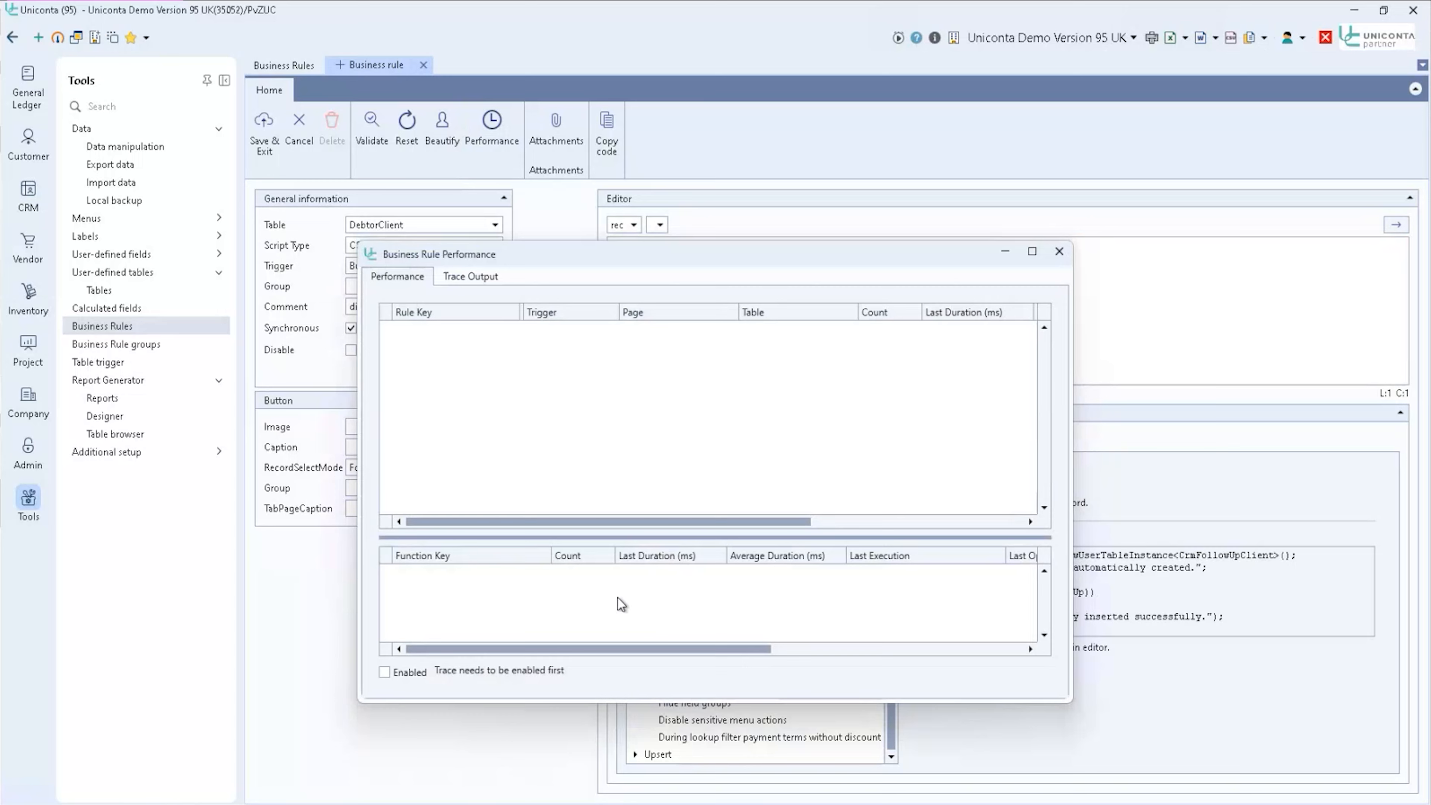
{"action": "left_click_drag", "start_coordinate": [619, 537], "coordinate": [629, 447]}
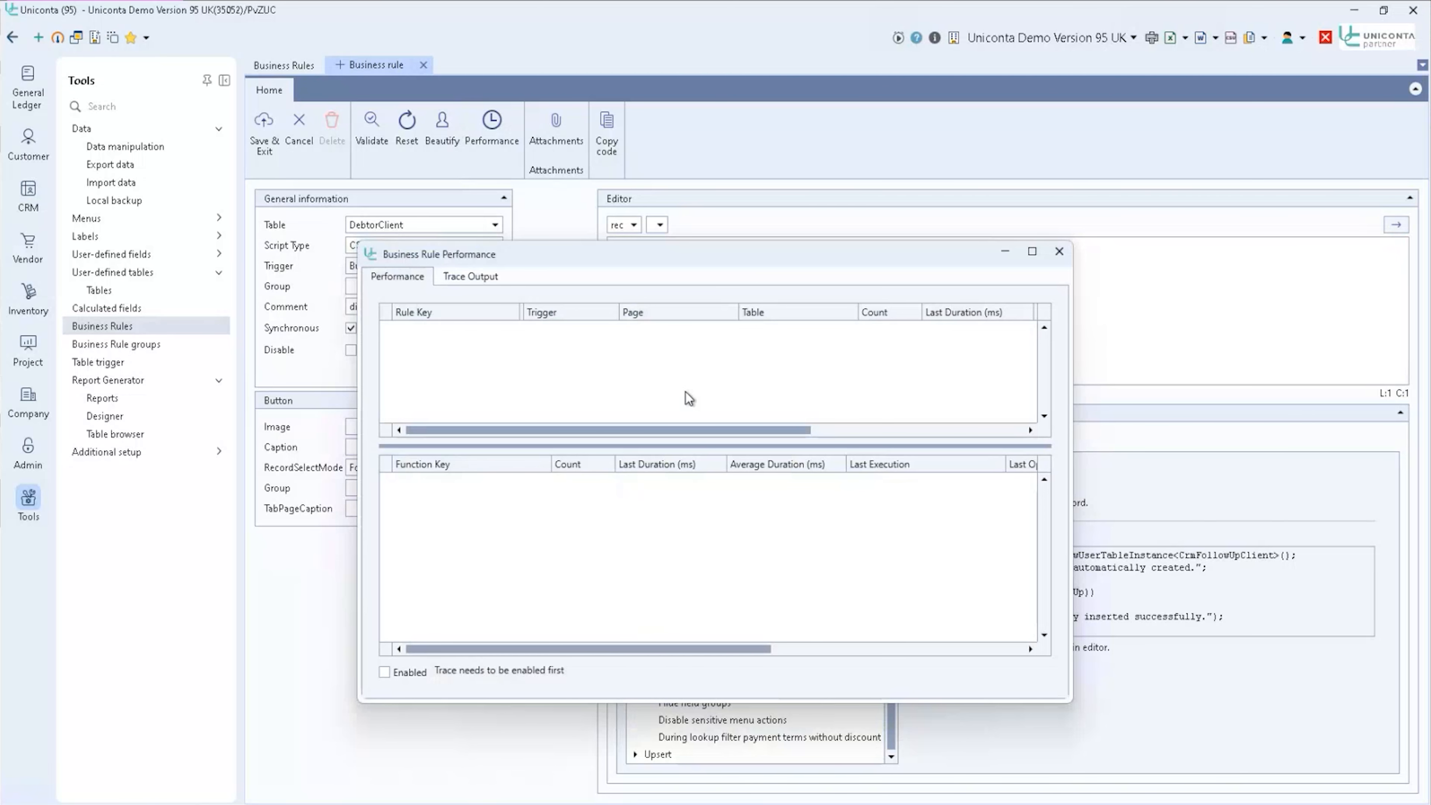
{"action": "left_click_drag", "start_coordinate": [1071, 359], "coordinate": [1383, 359]}
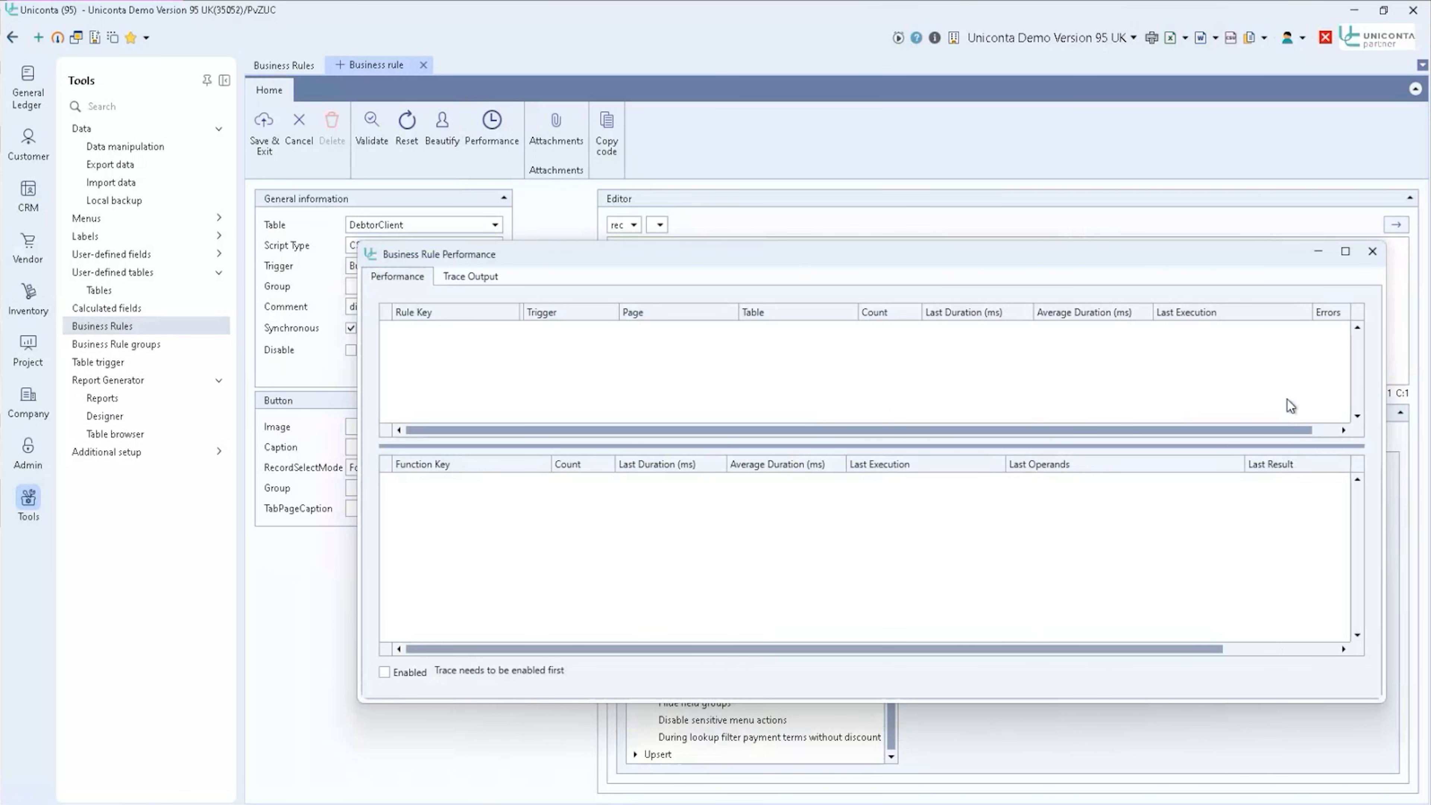
{"action": "left_click", "coordinate": [384, 671]}
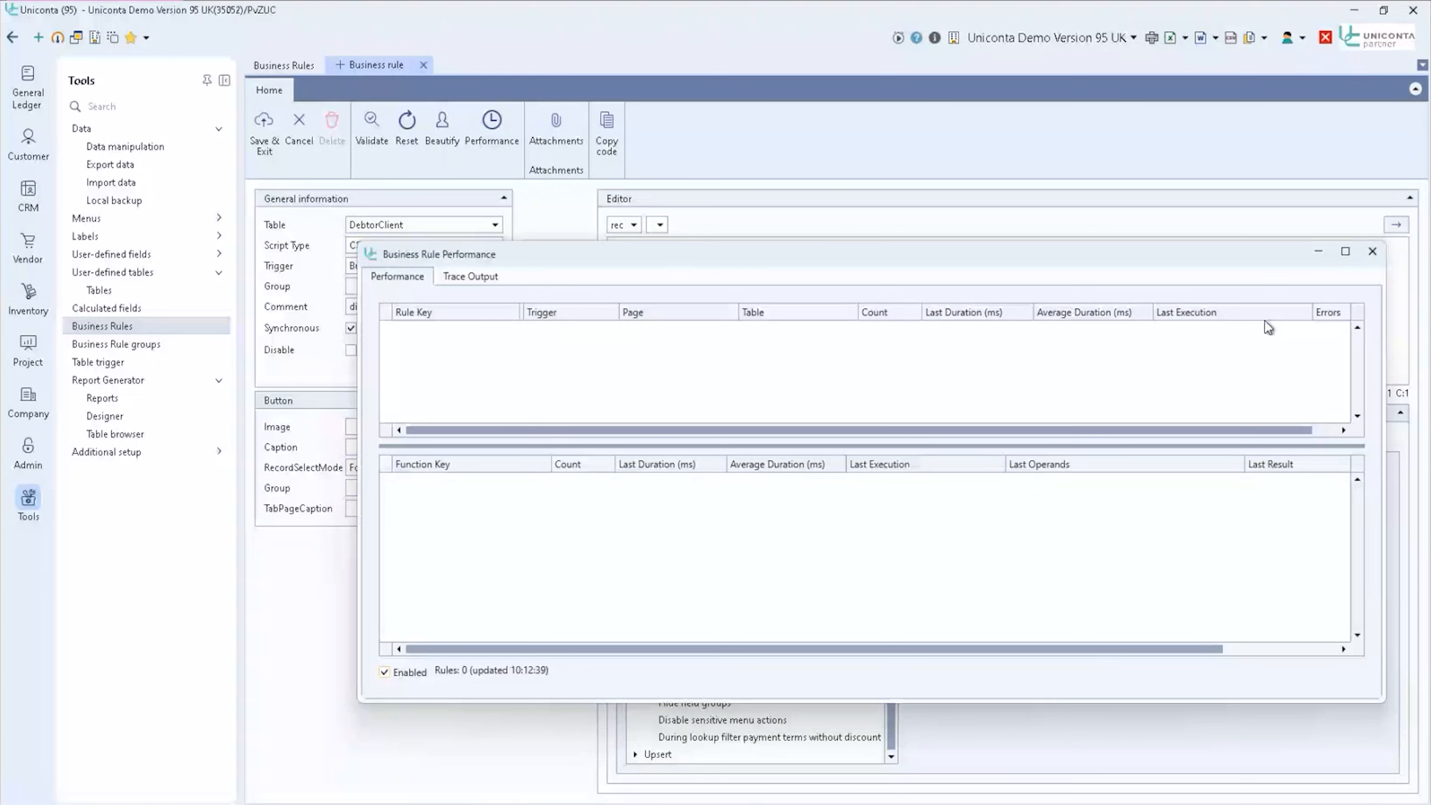
{"action": "left_click_drag", "start_coordinate": [732, 254], "coordinate": [880, 352]}
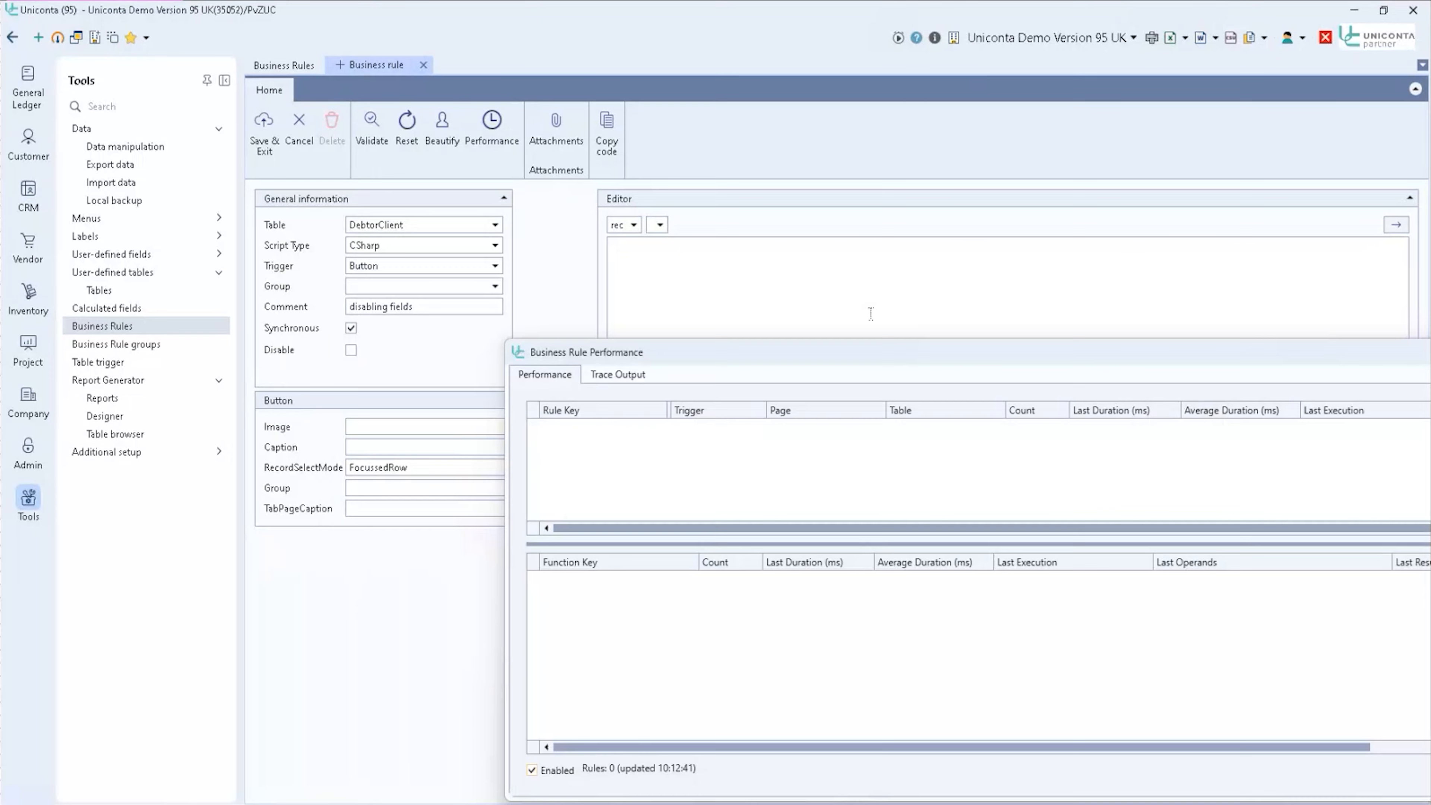
{"action": "left_click", "coordinate": [870, 313]}
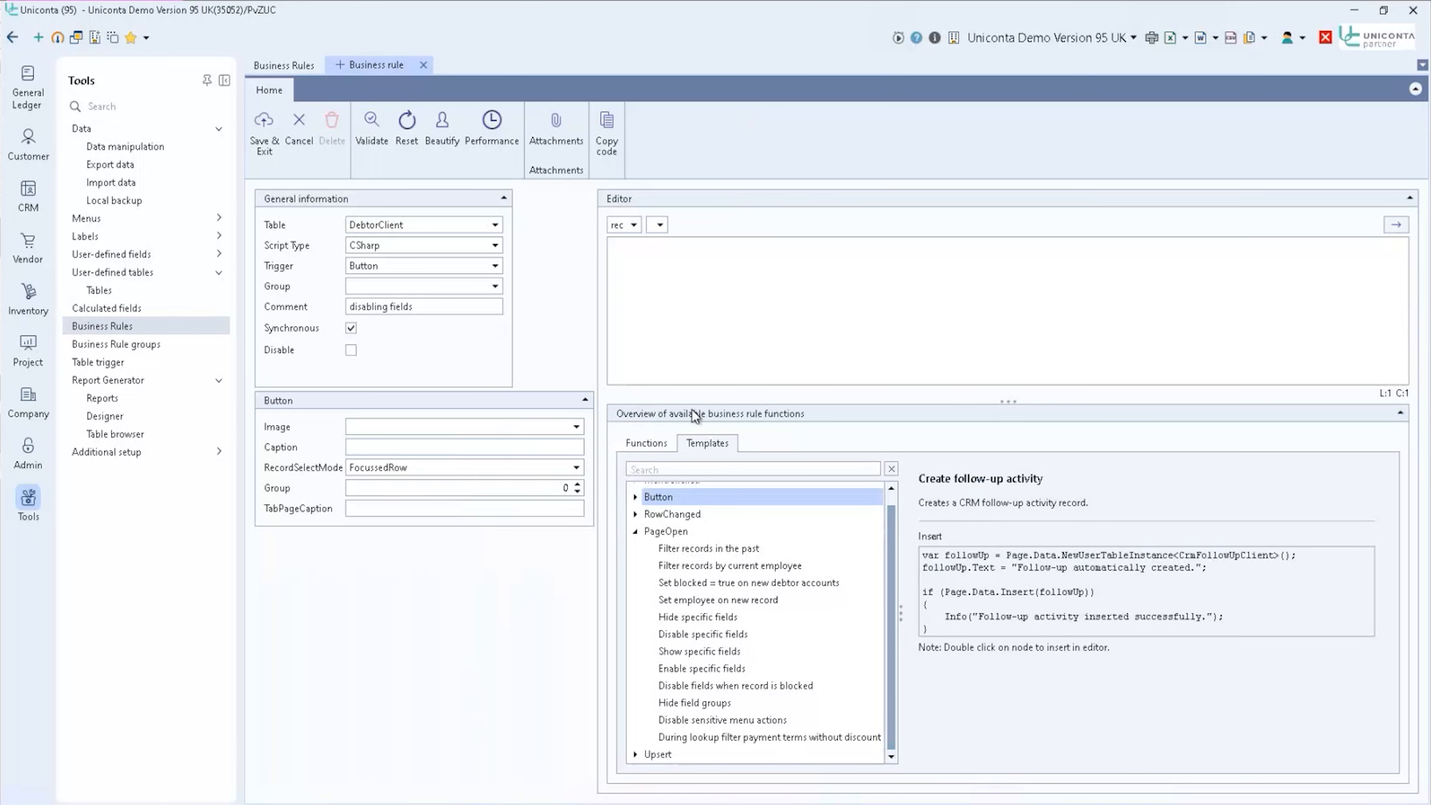
- Discard the current business rule without saving and start a new CSharp business rule
{"action": "left_click", "coordinate": [668, 445]}
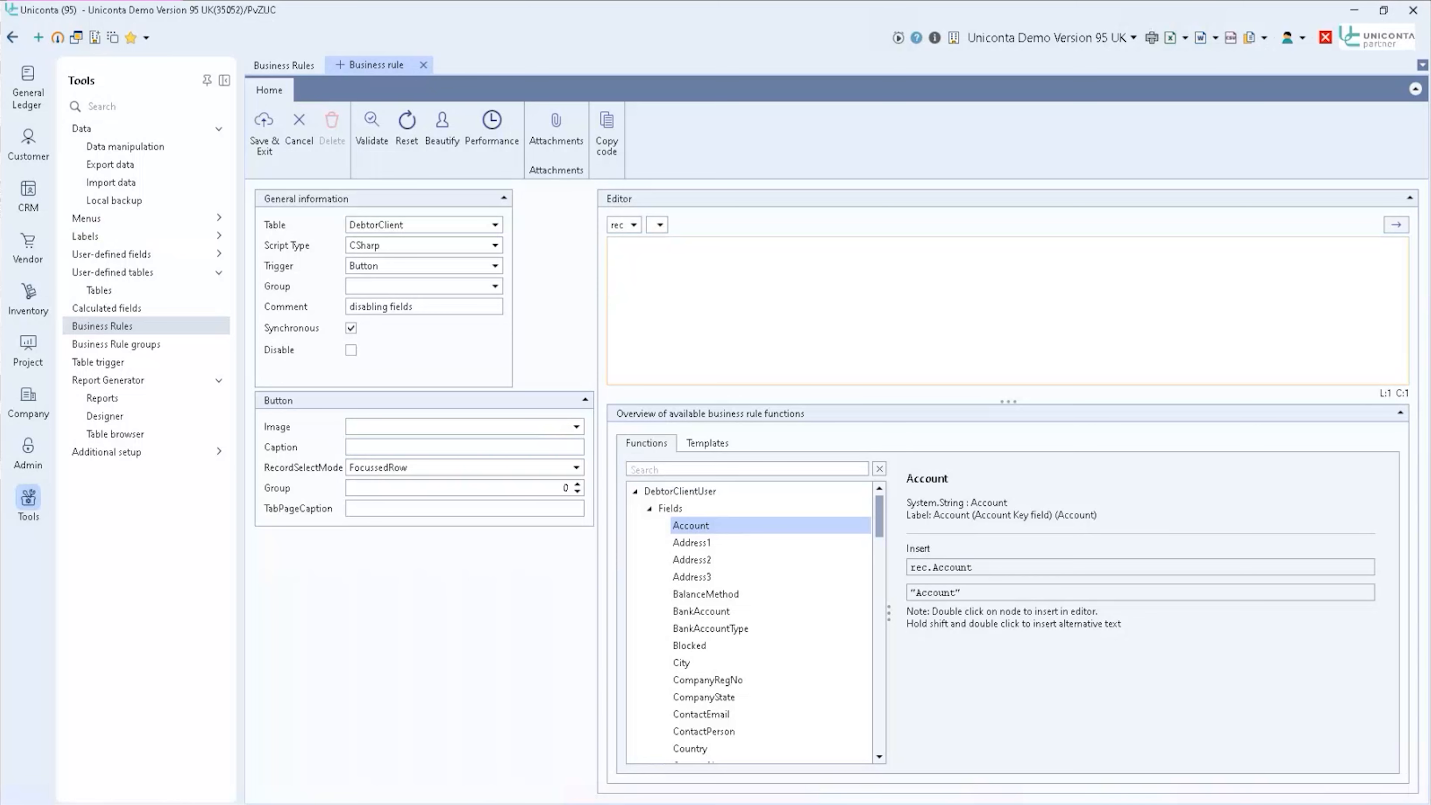
{"action": "left_click", "coordinate": [302, 138]}
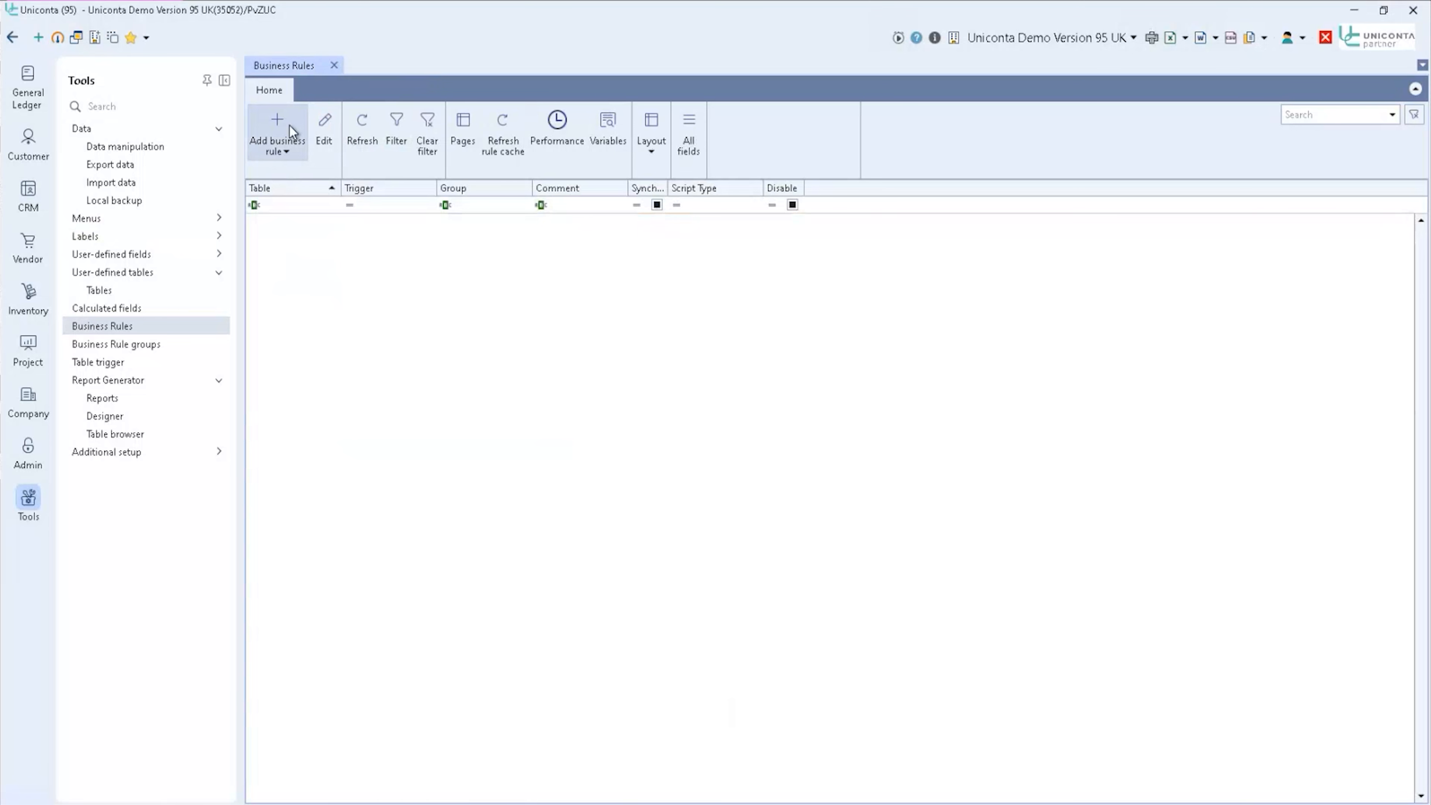
{"action": "left_click", "coordinate": [289, 126]}
{"action": "left_click", "coordinate": [246, 179]}
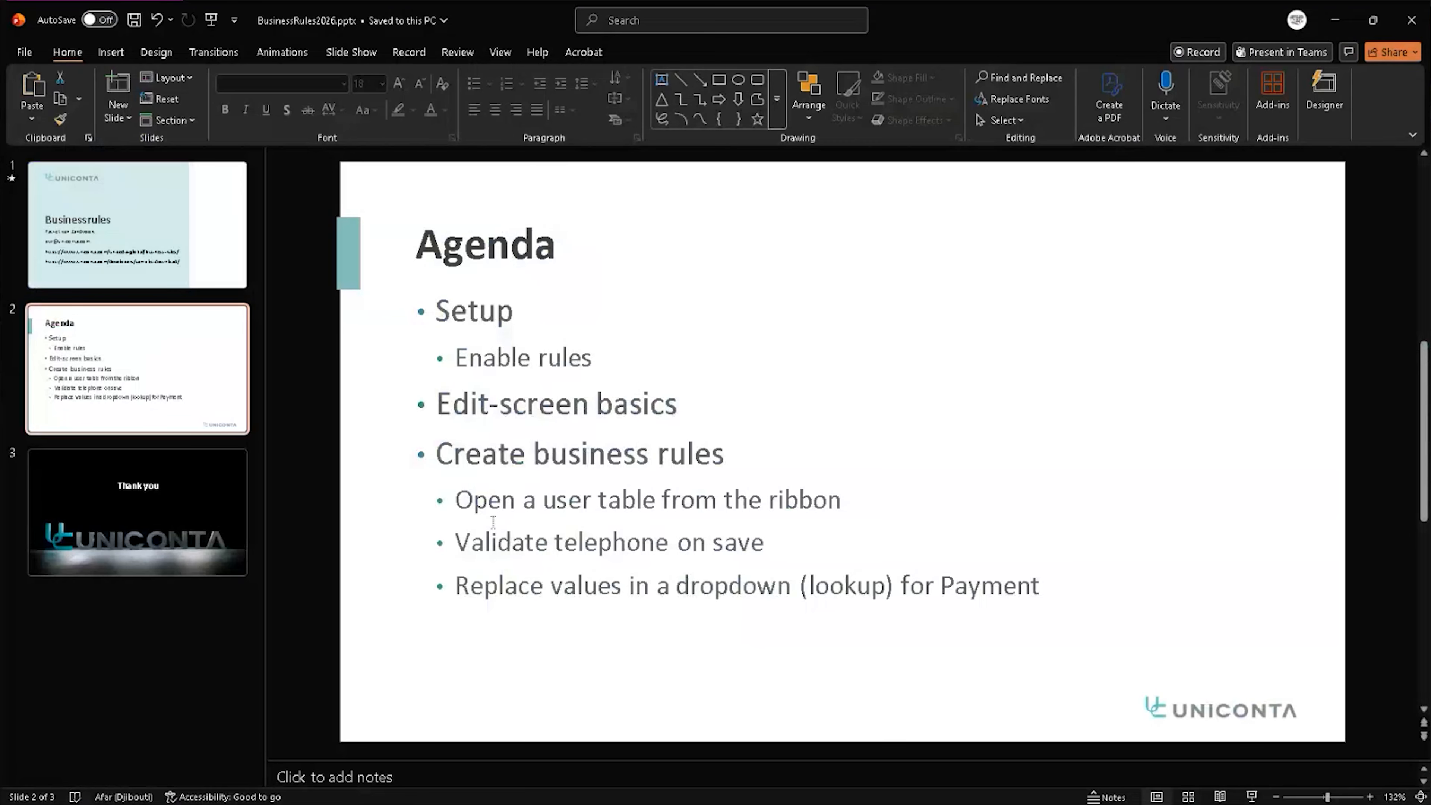
{"action": "key", "text": "alt+Tab"}
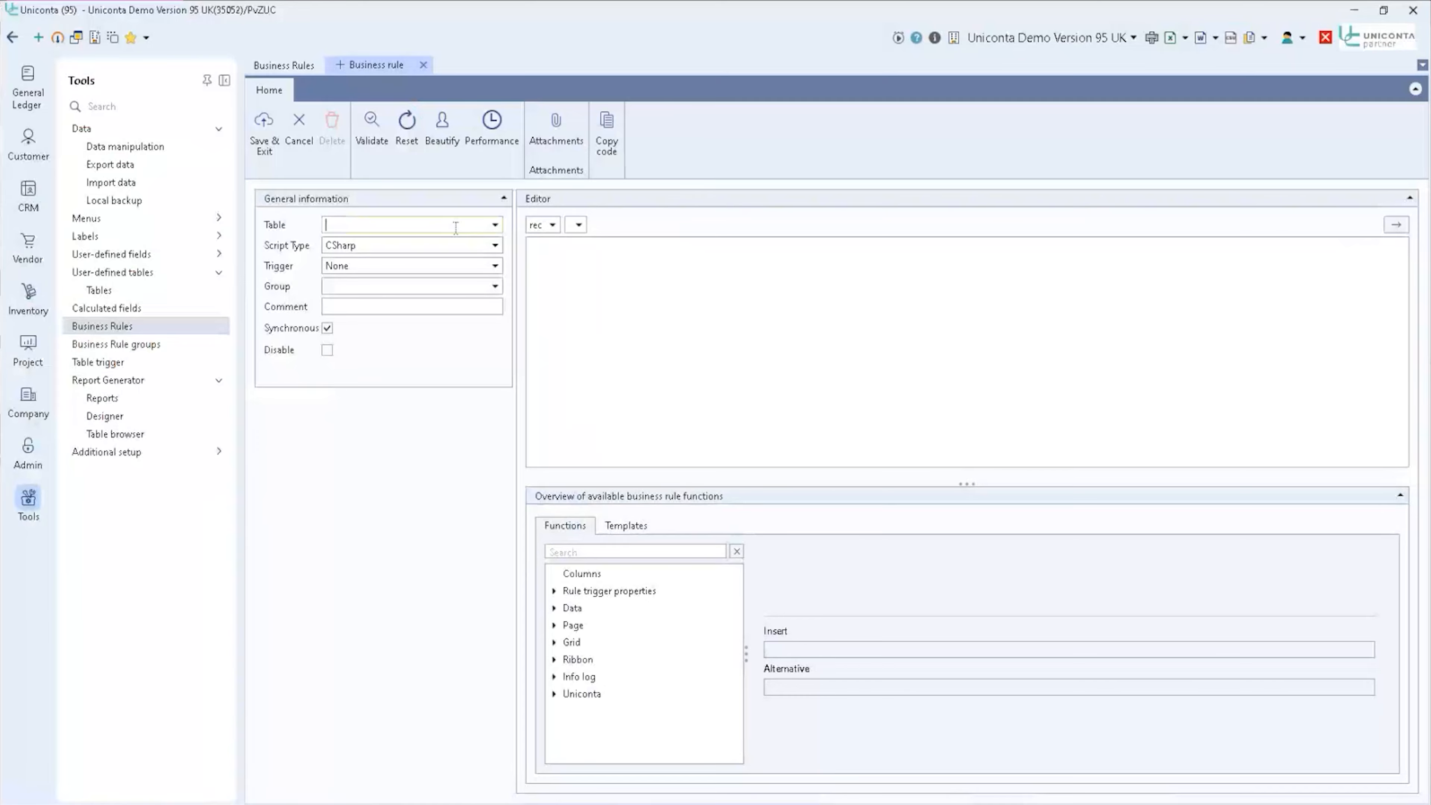
- Set the new rule's table to DebtorClient, its trigger to Button and its comment to "open cars"
{"action": "type", "text": "Deb"}
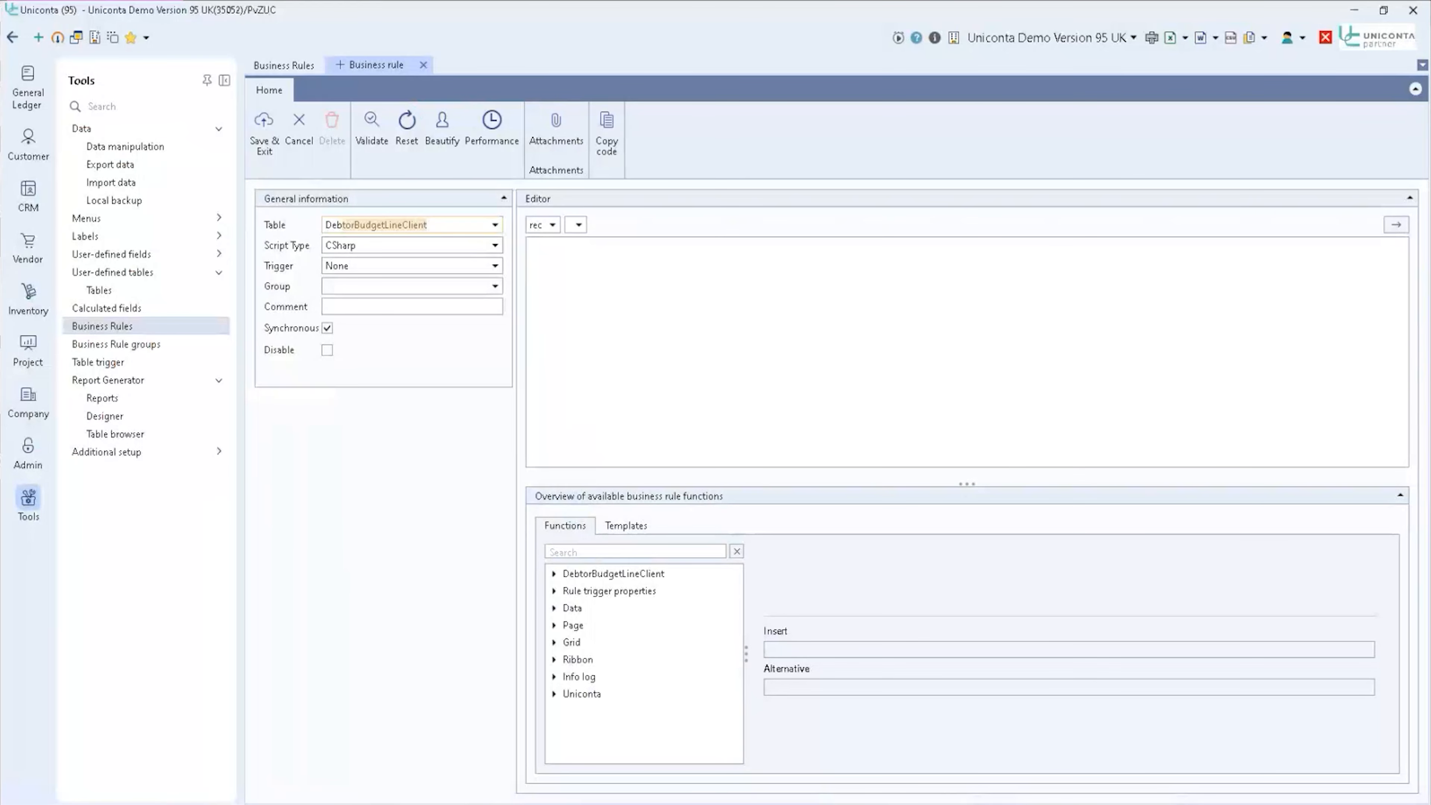
{"action": "type", "text": "tor"}
{"action": "type", "text": "C"}
{"action": "key", "text": "Tab"}
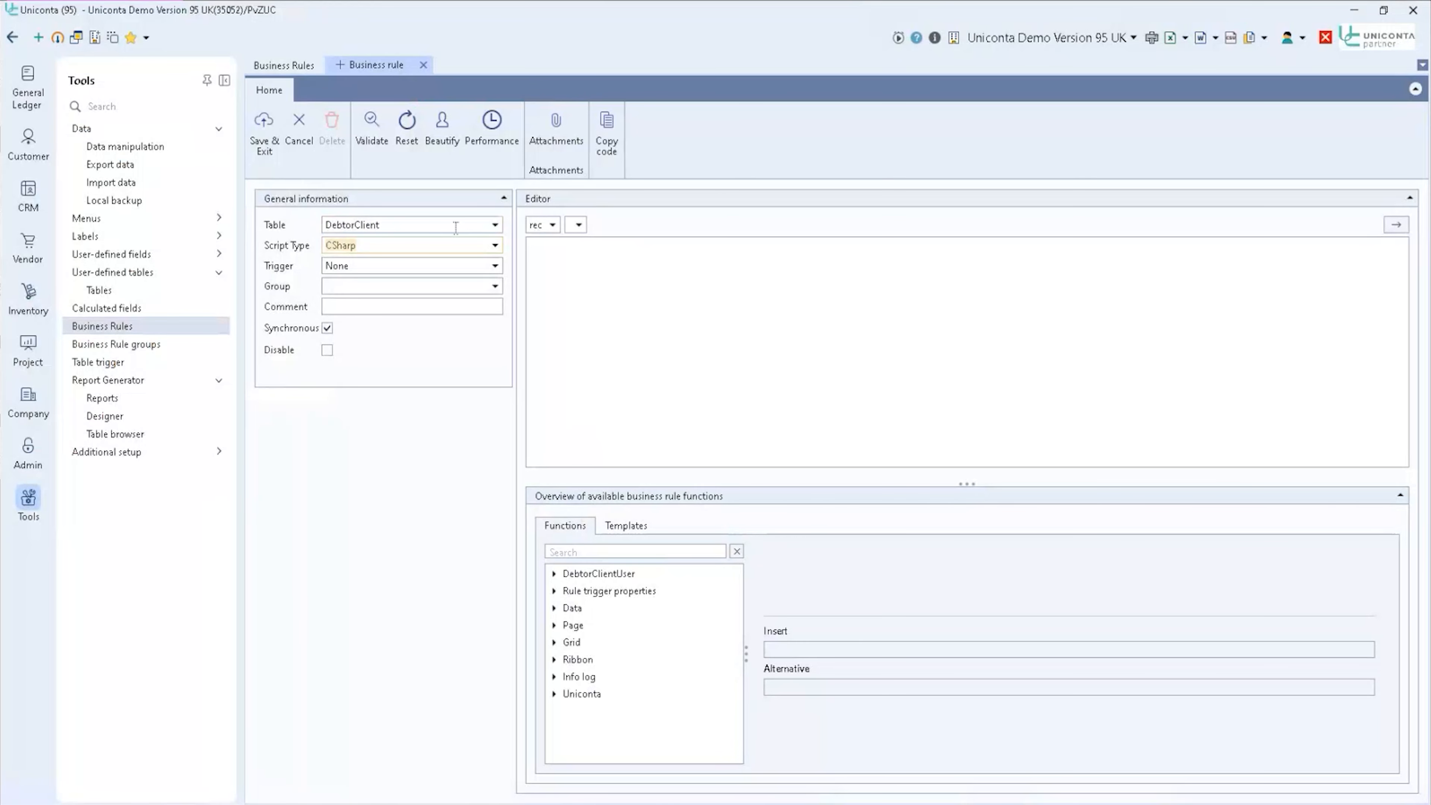
{"action": "left_click", "coordinate": [500, 269]}
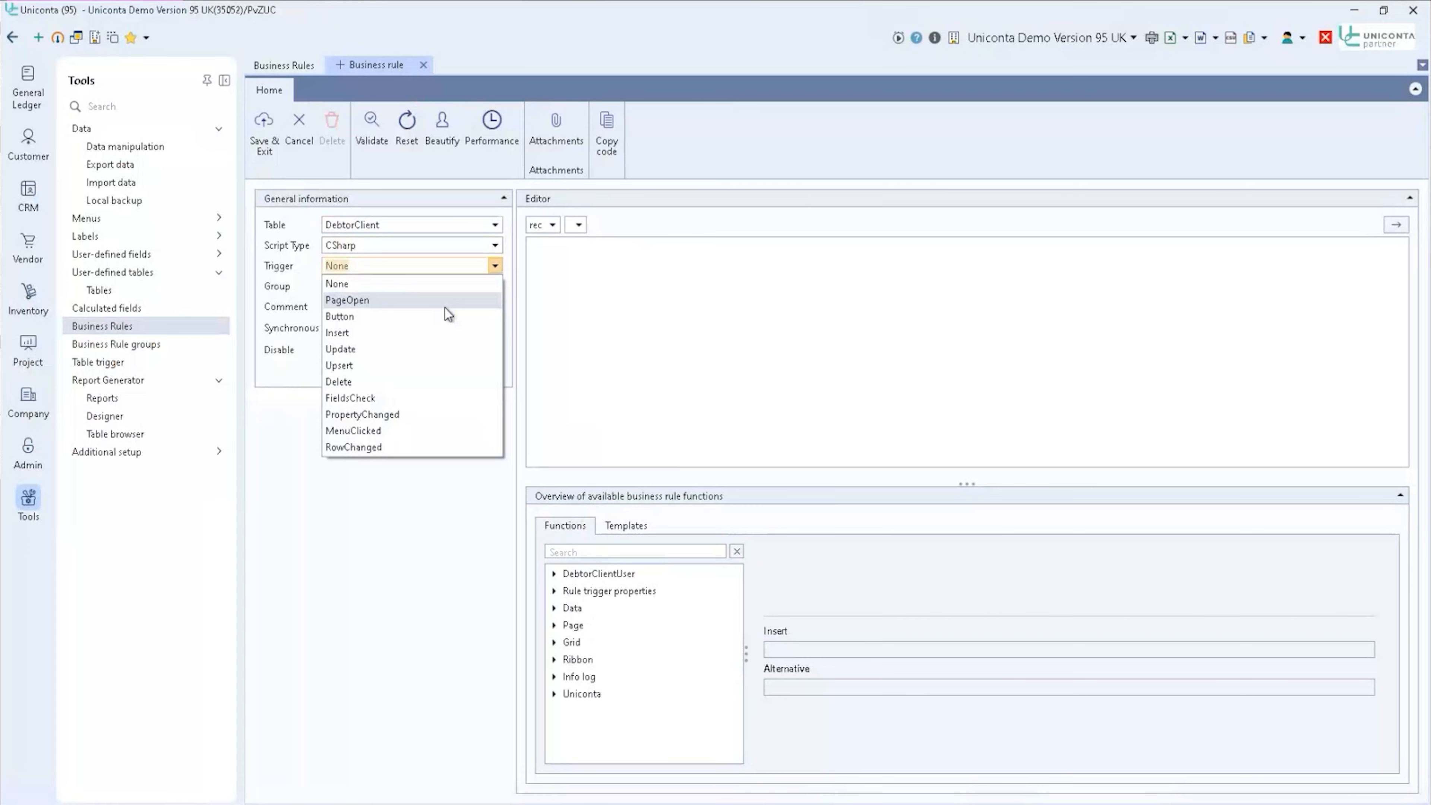
{"action": "left_click", "coordinate": [445, 316]}
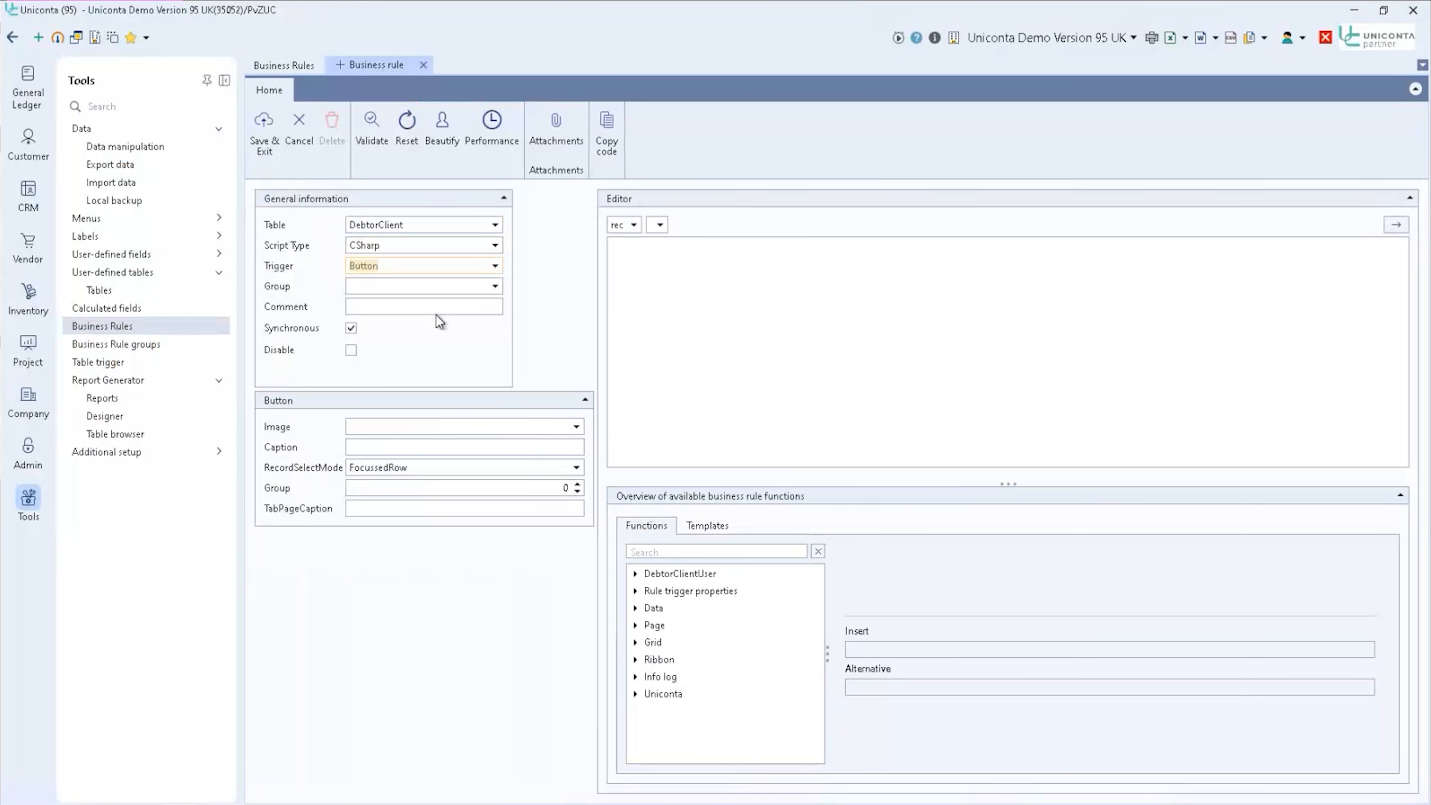
{"action": "left_click", "coordinate": [373, 307]}
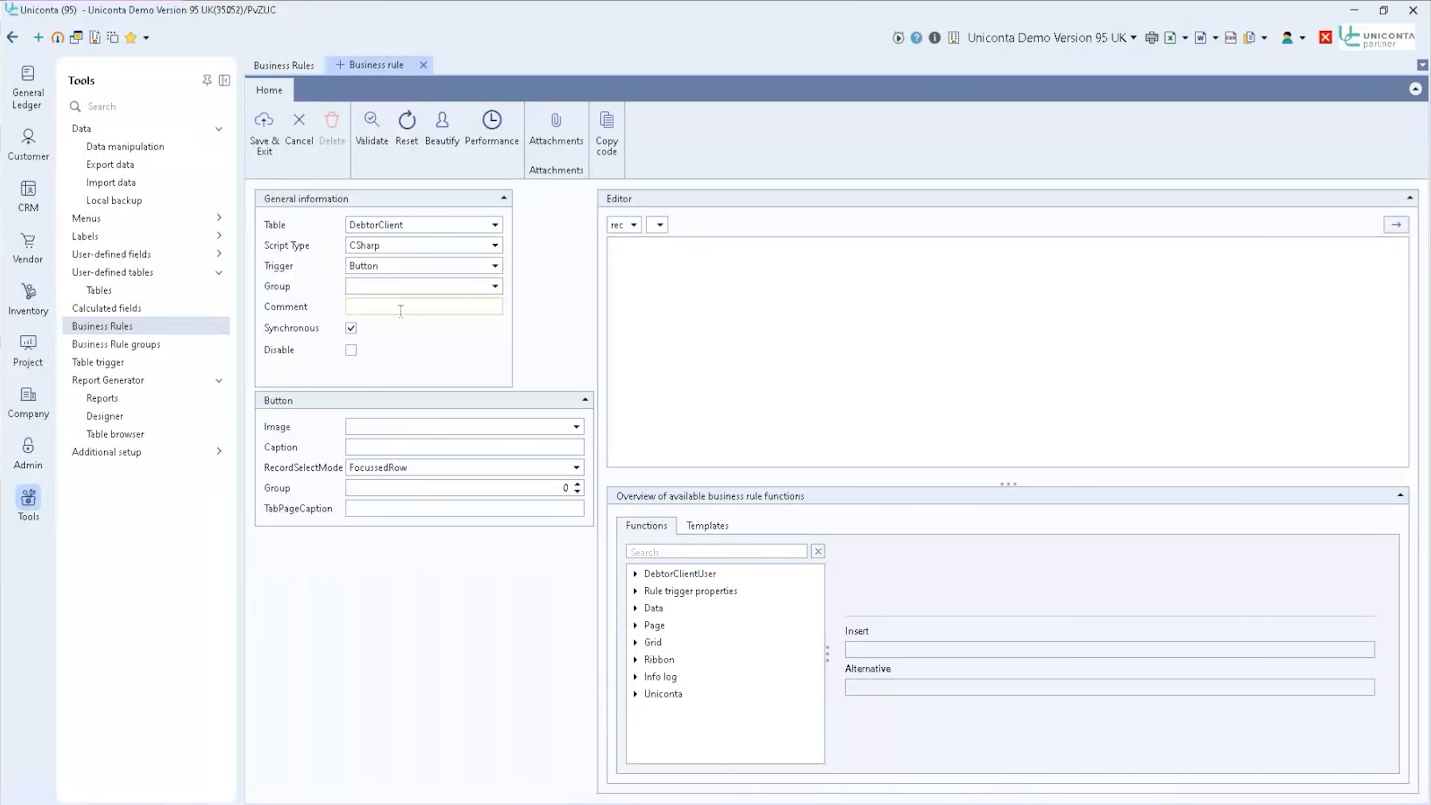
{"action": "type", "text": "open cars"}
{"action": "key", "text": "Tab"}
- Give the rule's button the add_mileage_32x32 image and the caption "Show my cars"
{"action": "left_click", "coordinate": [446, 434]}
{"action": "left_click", "coordinate": [576, 426]}
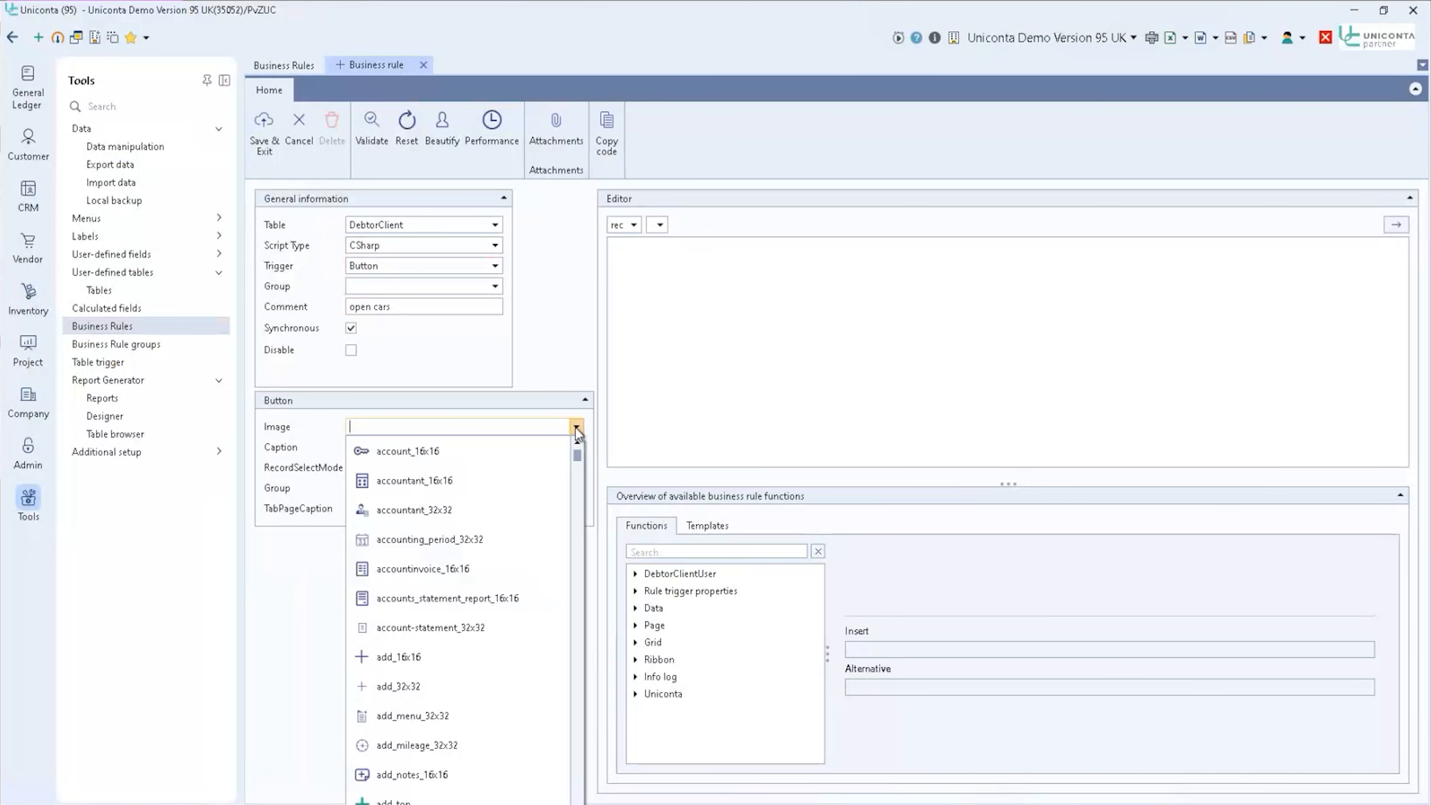
{"action": "left_click", "coordinate": [404, 777]}
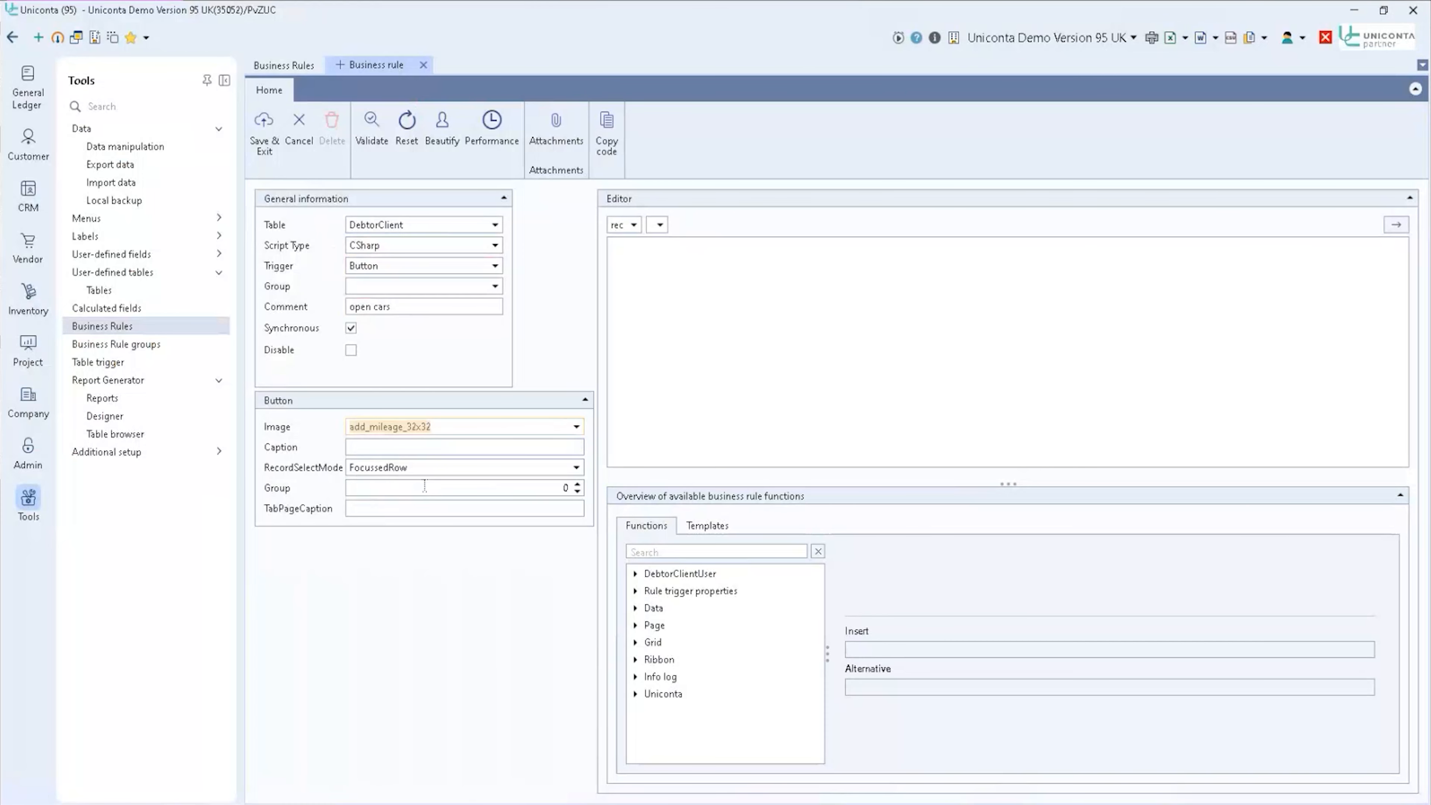
{"action": "key", "text": "Tab"}
{"action": "type", "text": "S"}
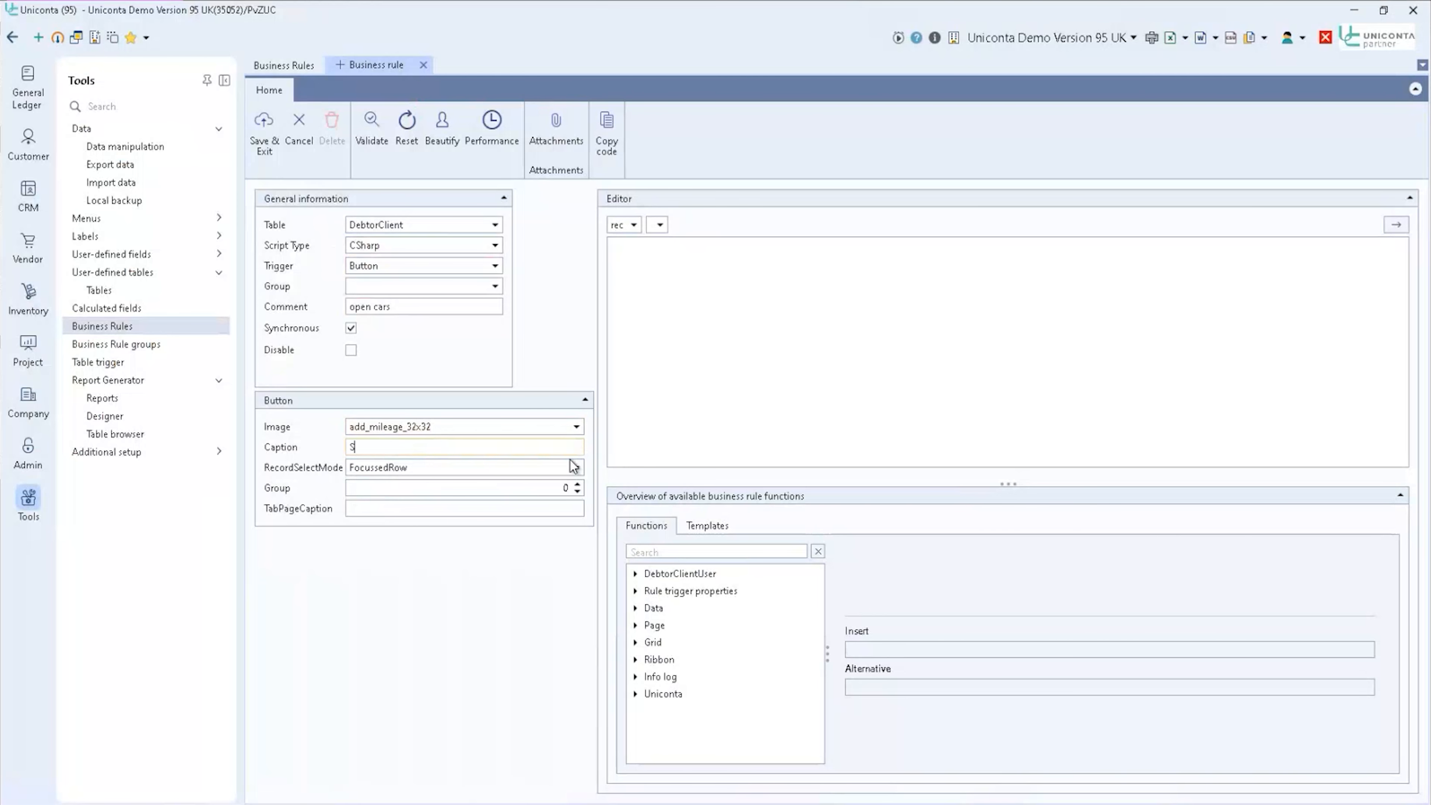
{"action": "type", "text": "how my cars"}
- Review the RecordSelectMode options for the button and keep FocussedRow
{"action": "left_click", "coordinate": [576, 467]}
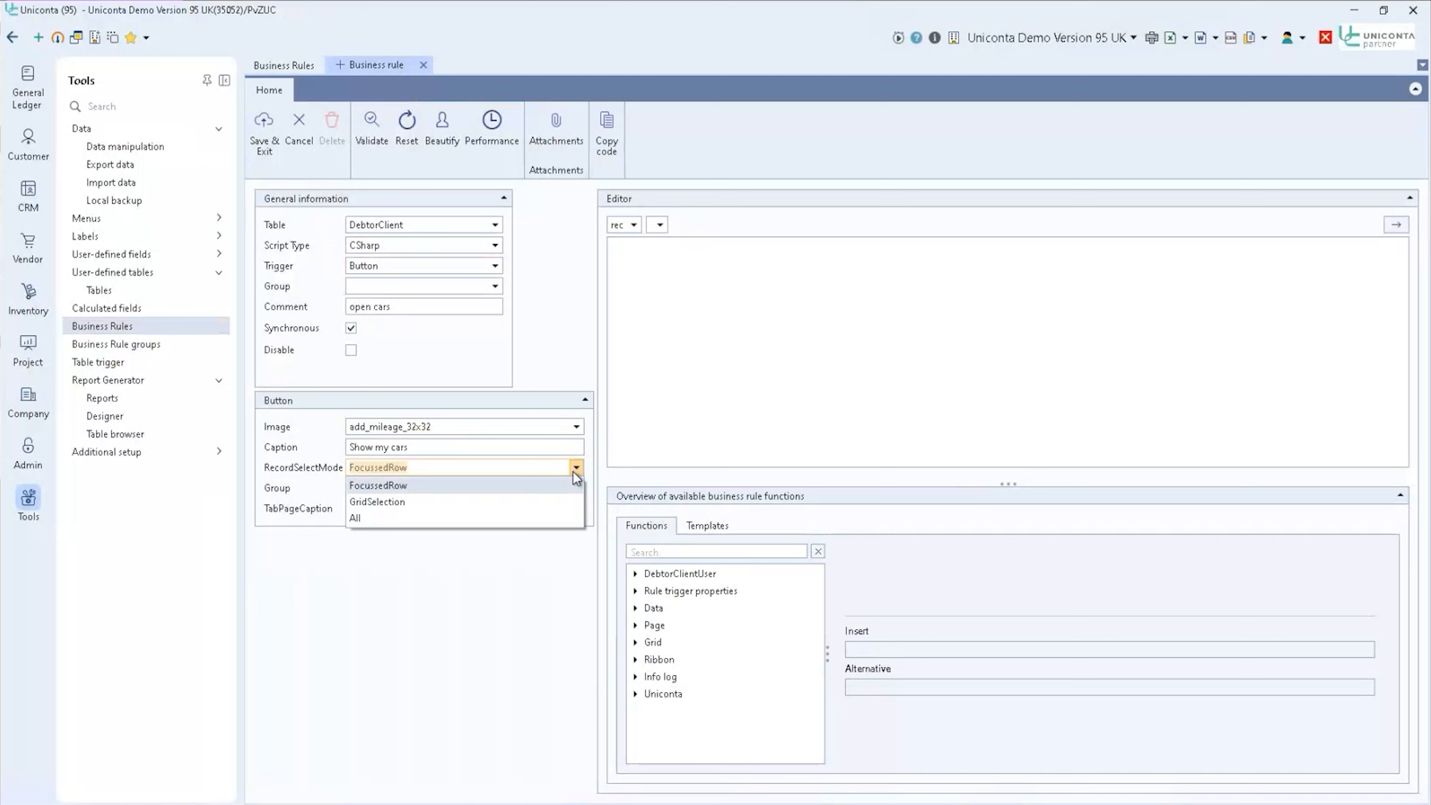
{"action": "left_click", "coordinate": [494, 533]}
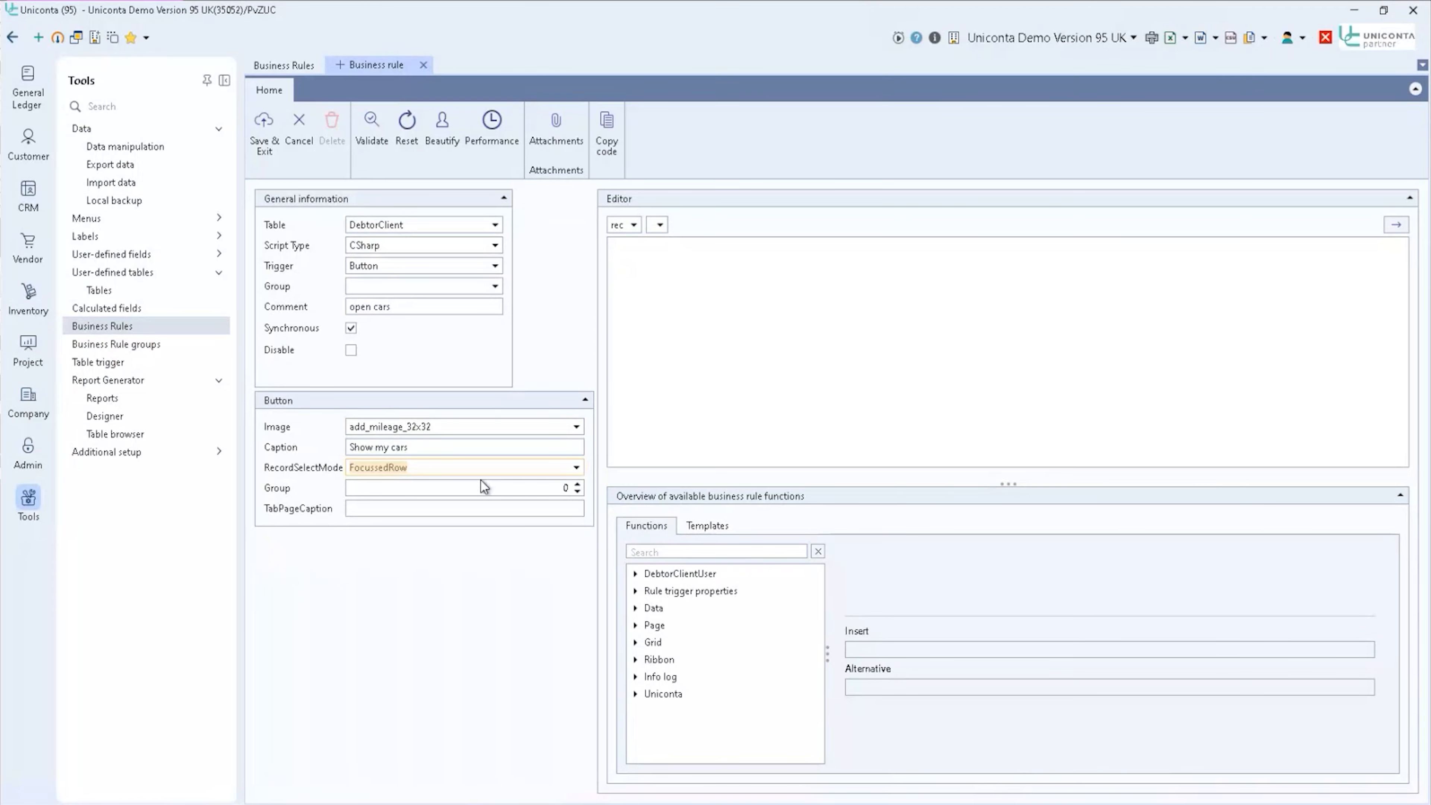
{"action": "left_click", "coordinate": [576, 468]}
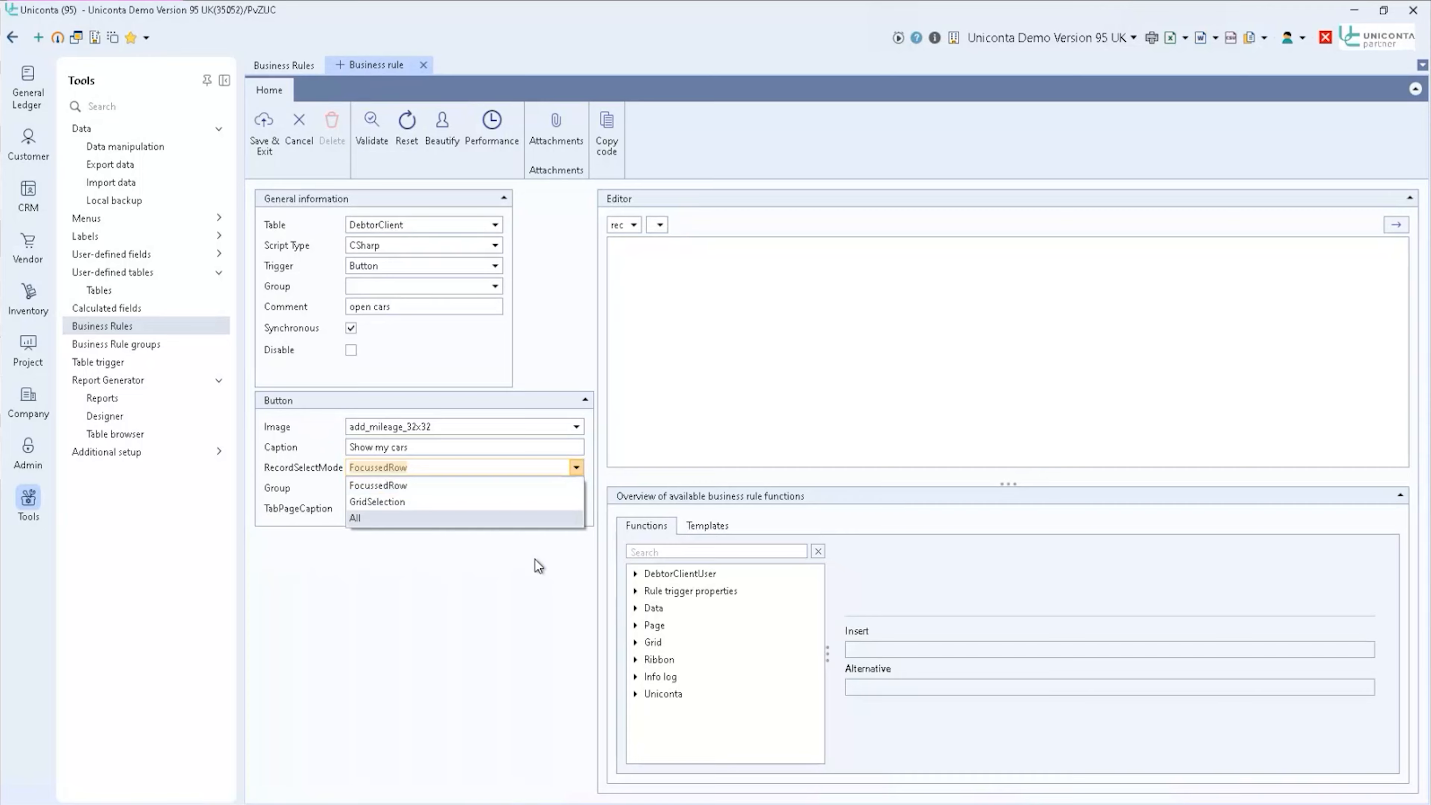
{"action": "left_click", "coordinate": [497, 488]}
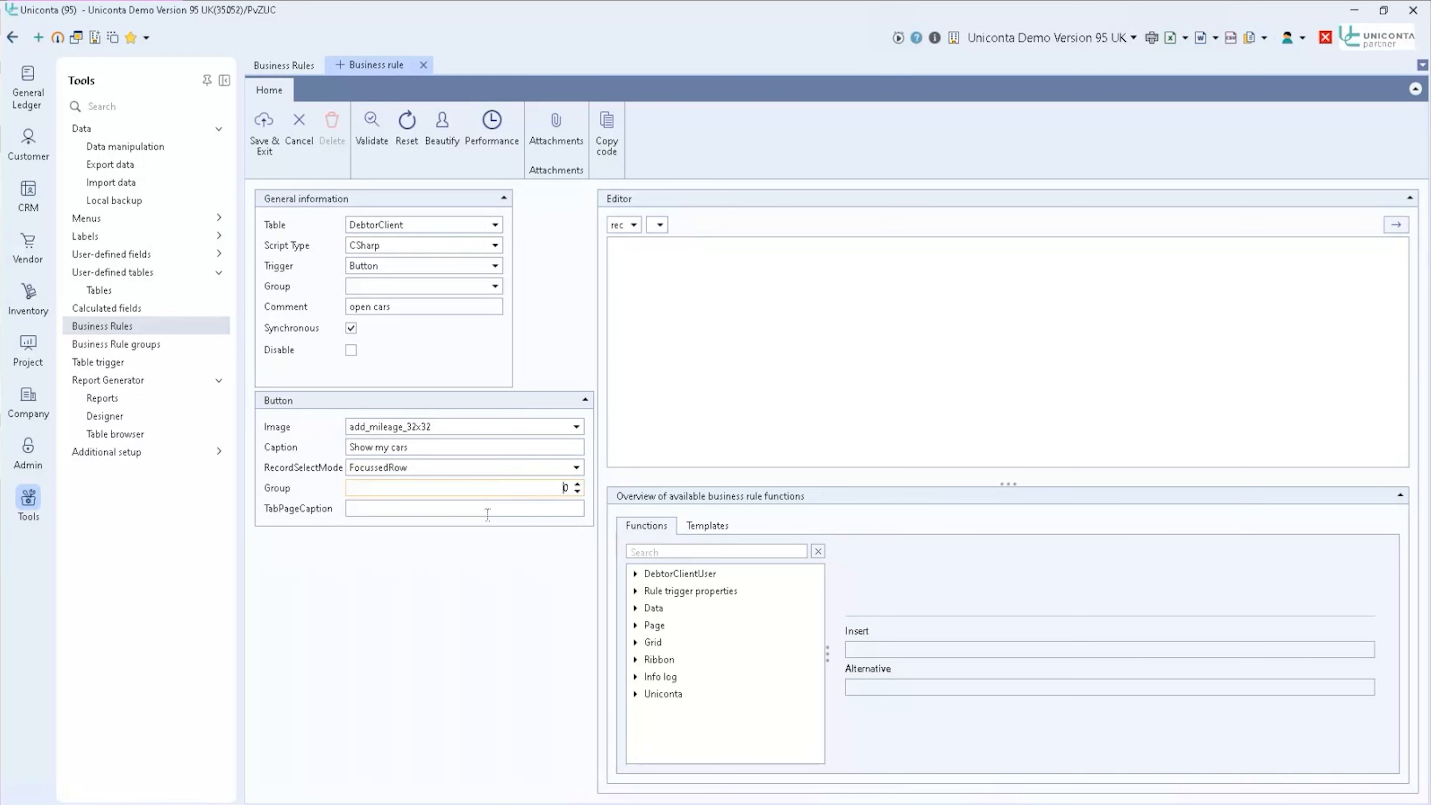
{"action": "left_click", "coordinate": [494, 468]}
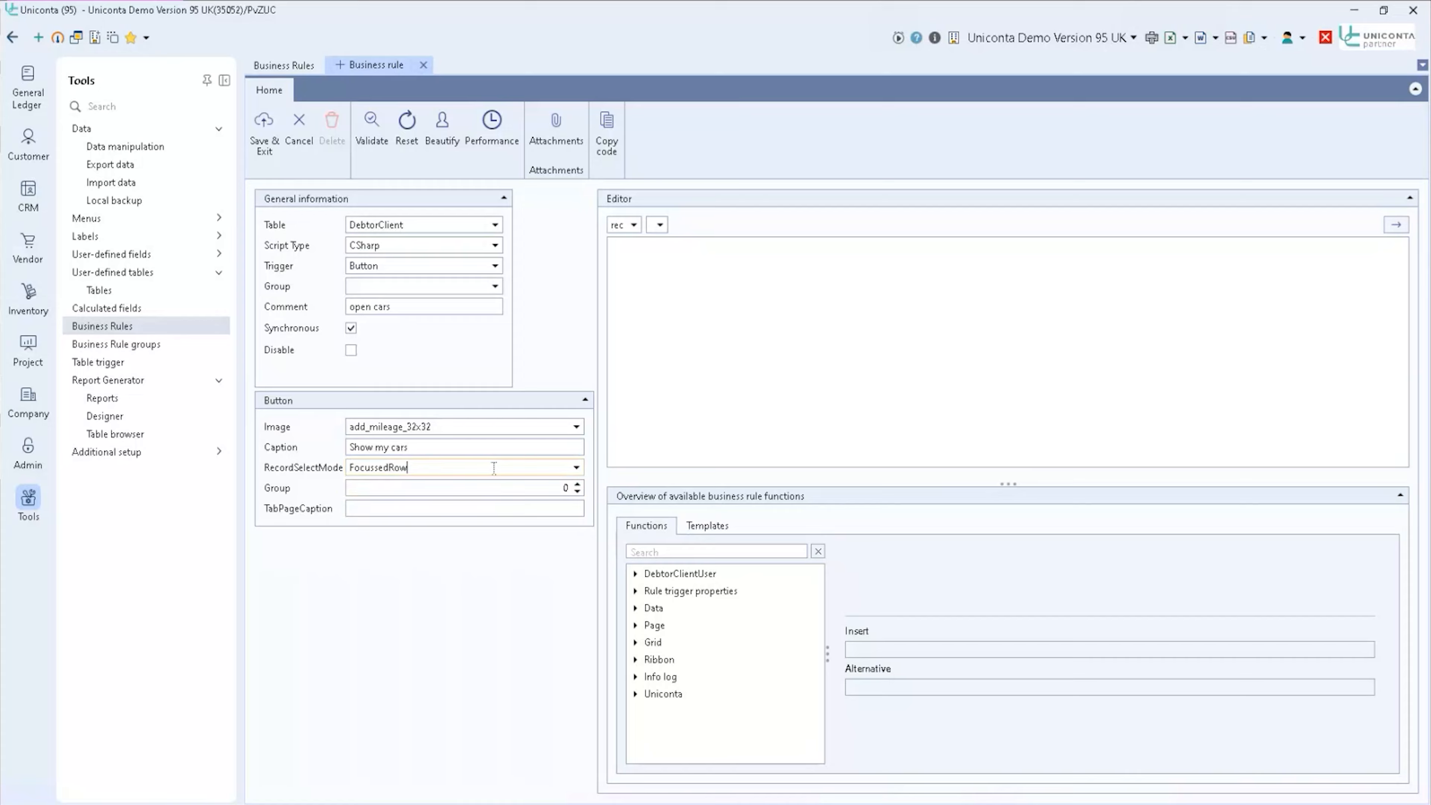
{"action": "left_click", "coordinate": [572, 467]}
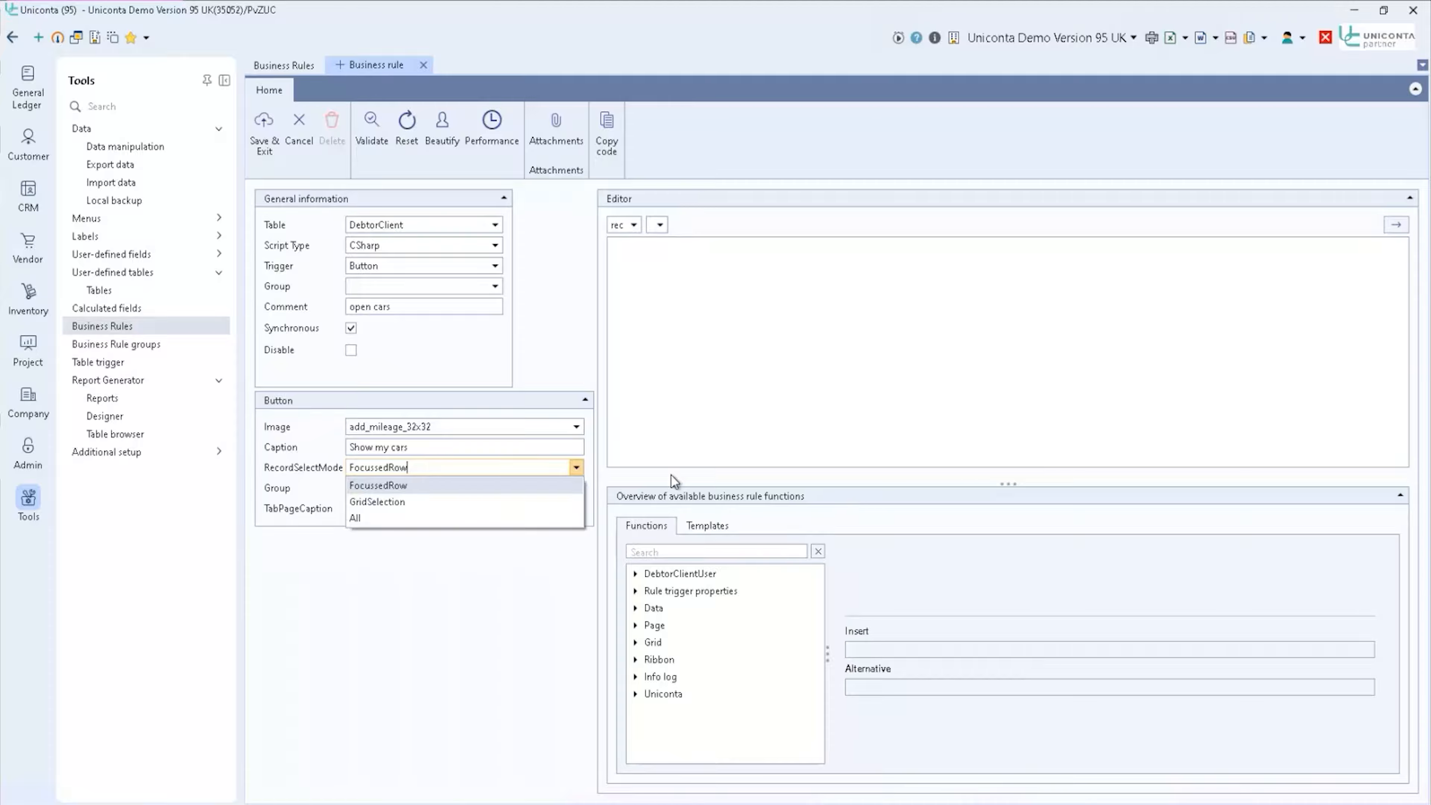
{"action": "left_click", "coordinate": [775, 431]}
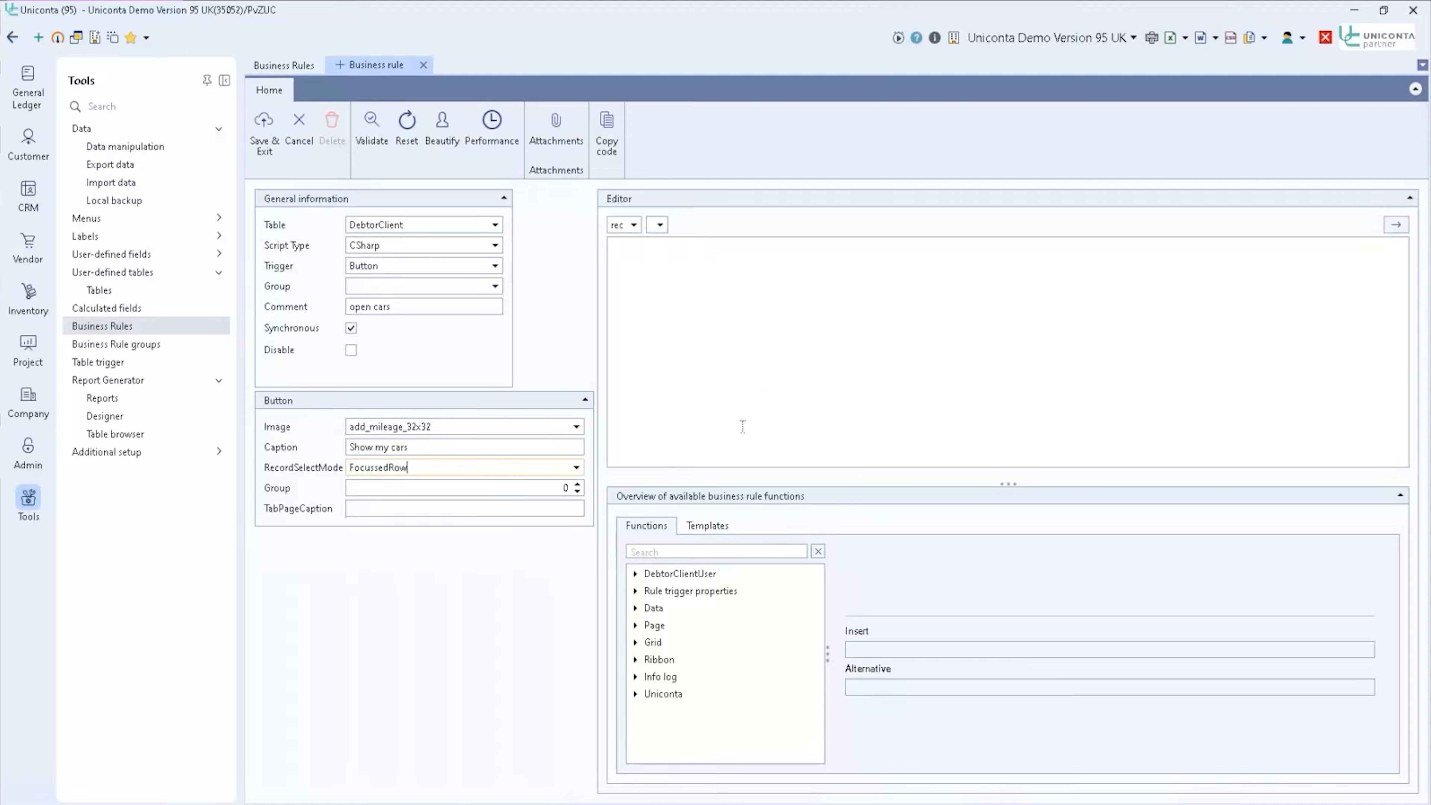
- Set the button's group to 1 and leave the TabPageCaption empty
{"action": "left_click", "coordinate": [423, 489]}
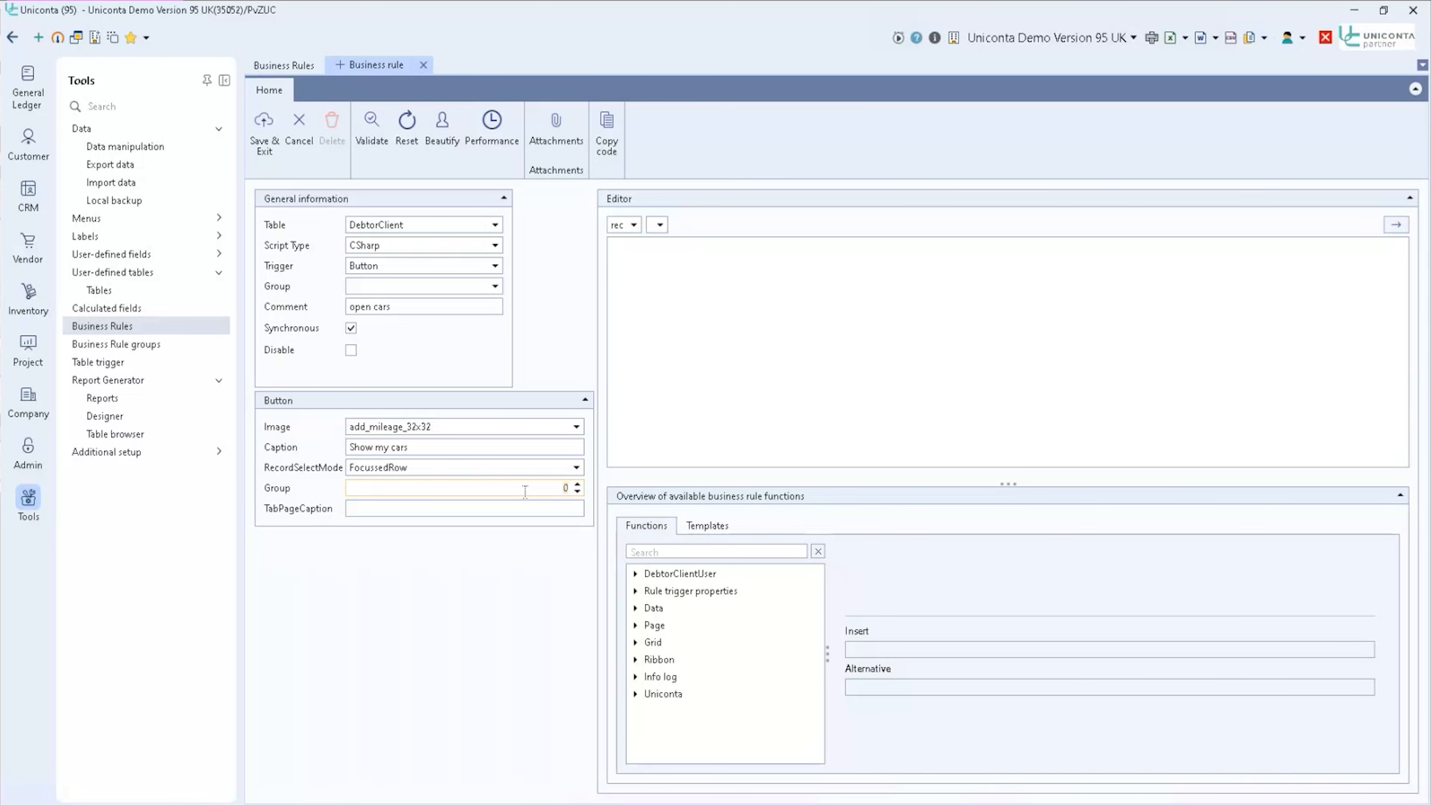
{"action": "left_click", "coordinate": [578, 484]}
{"action": "left_click", "coordinate": [558, 507]}
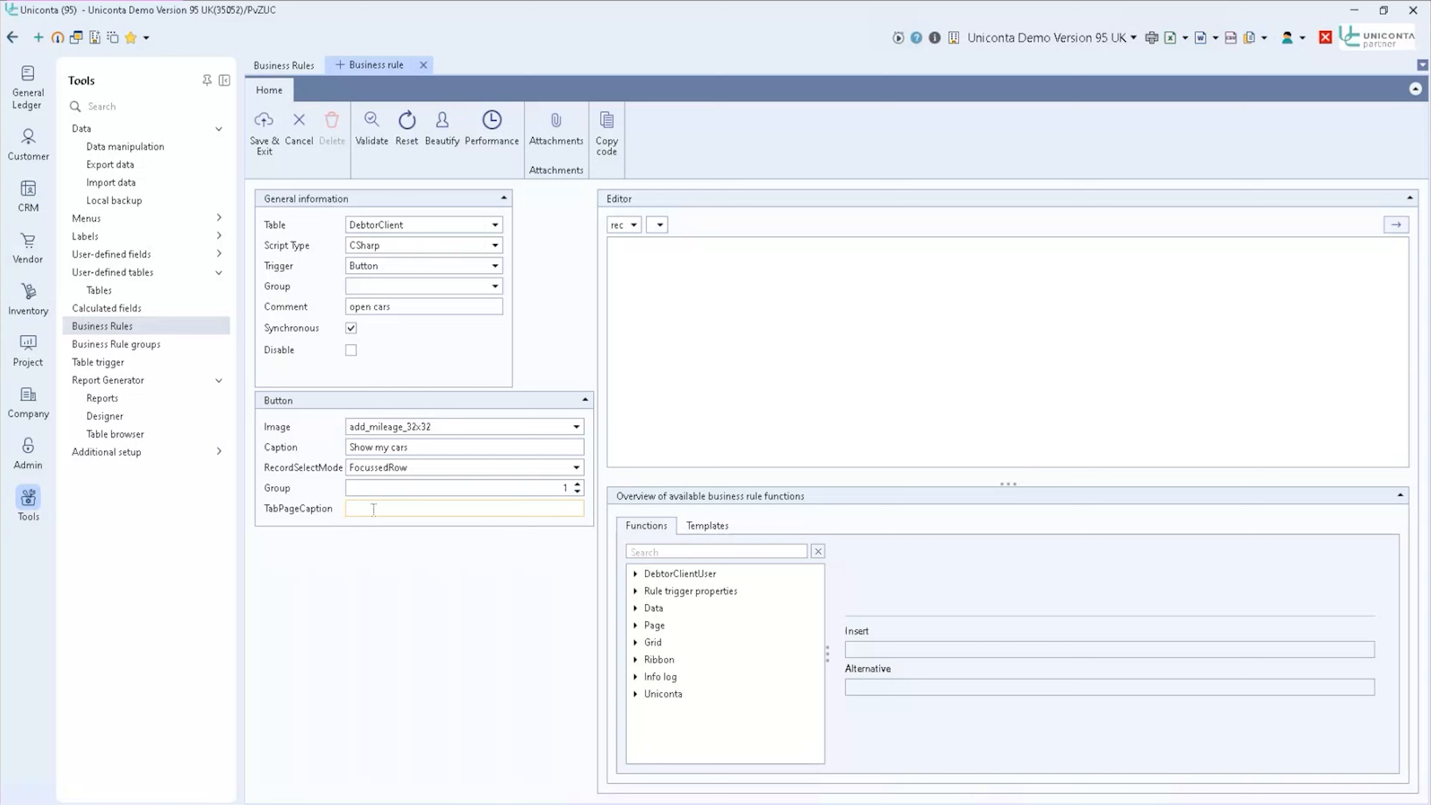
- Search the code templates for "openus" and insert the "Open related user table page" template into the editor
{"action": "left_click", "coordinate": [720, 281]}
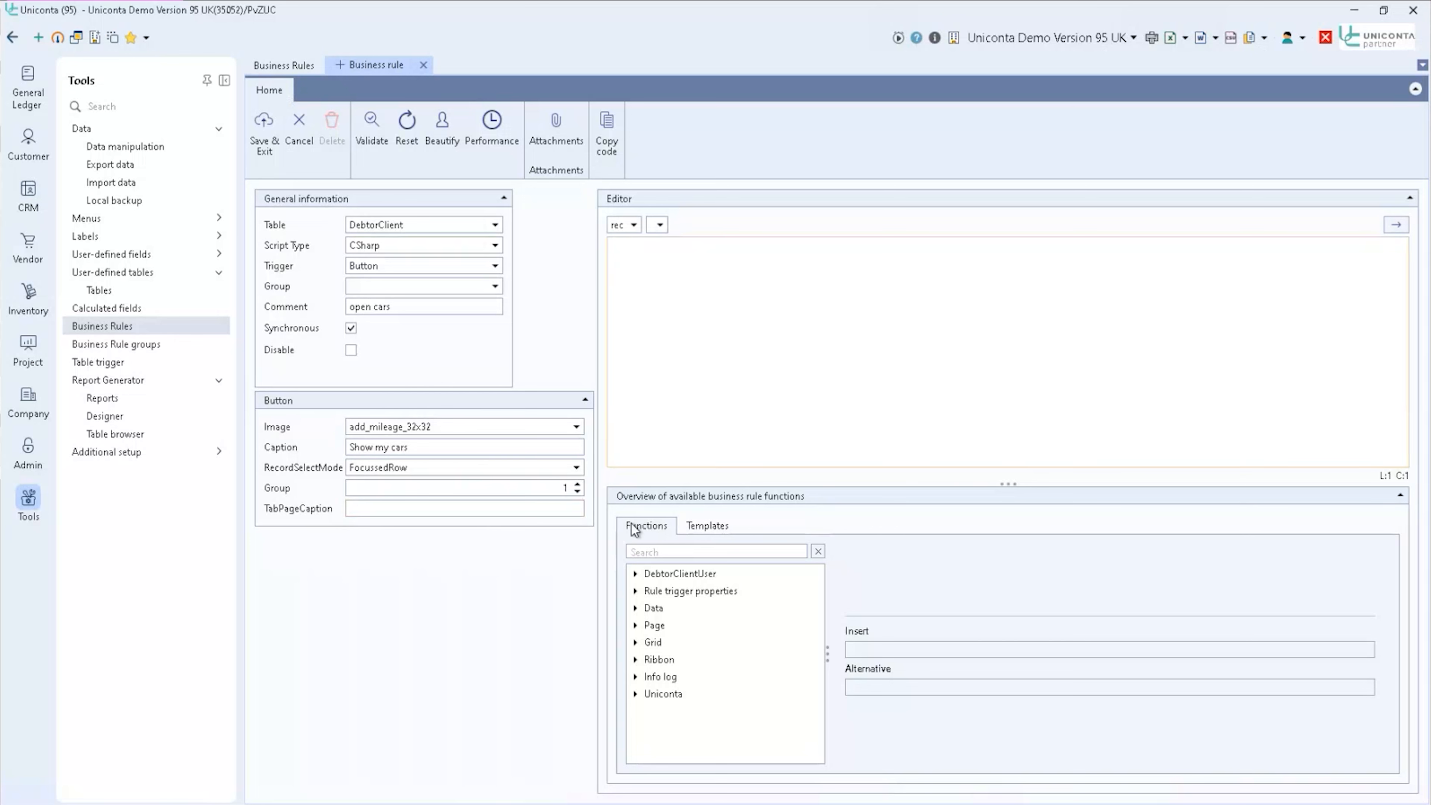
{"action": "left_click", "coordinate": [705, 523]}
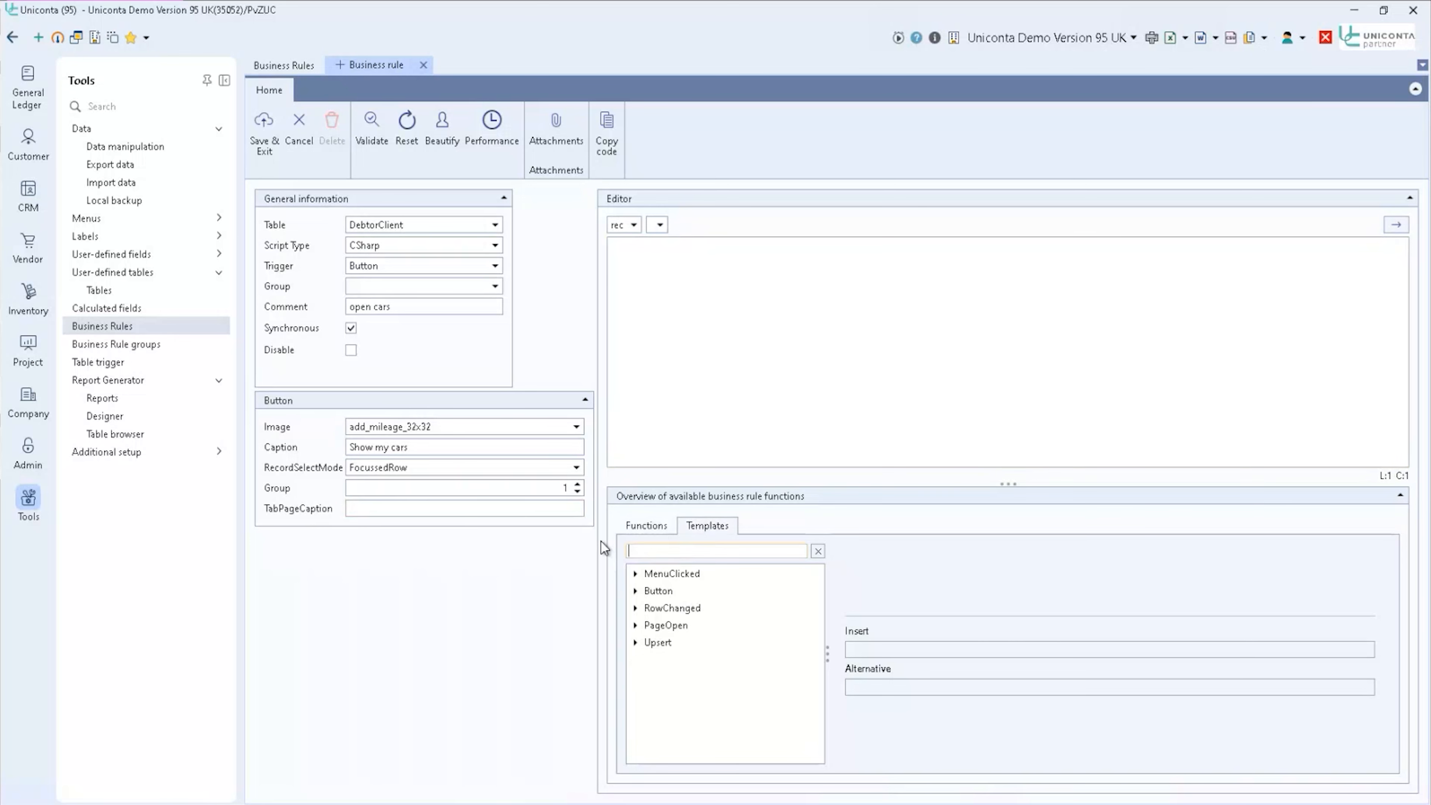
{"action": "type", "text": "openus"}
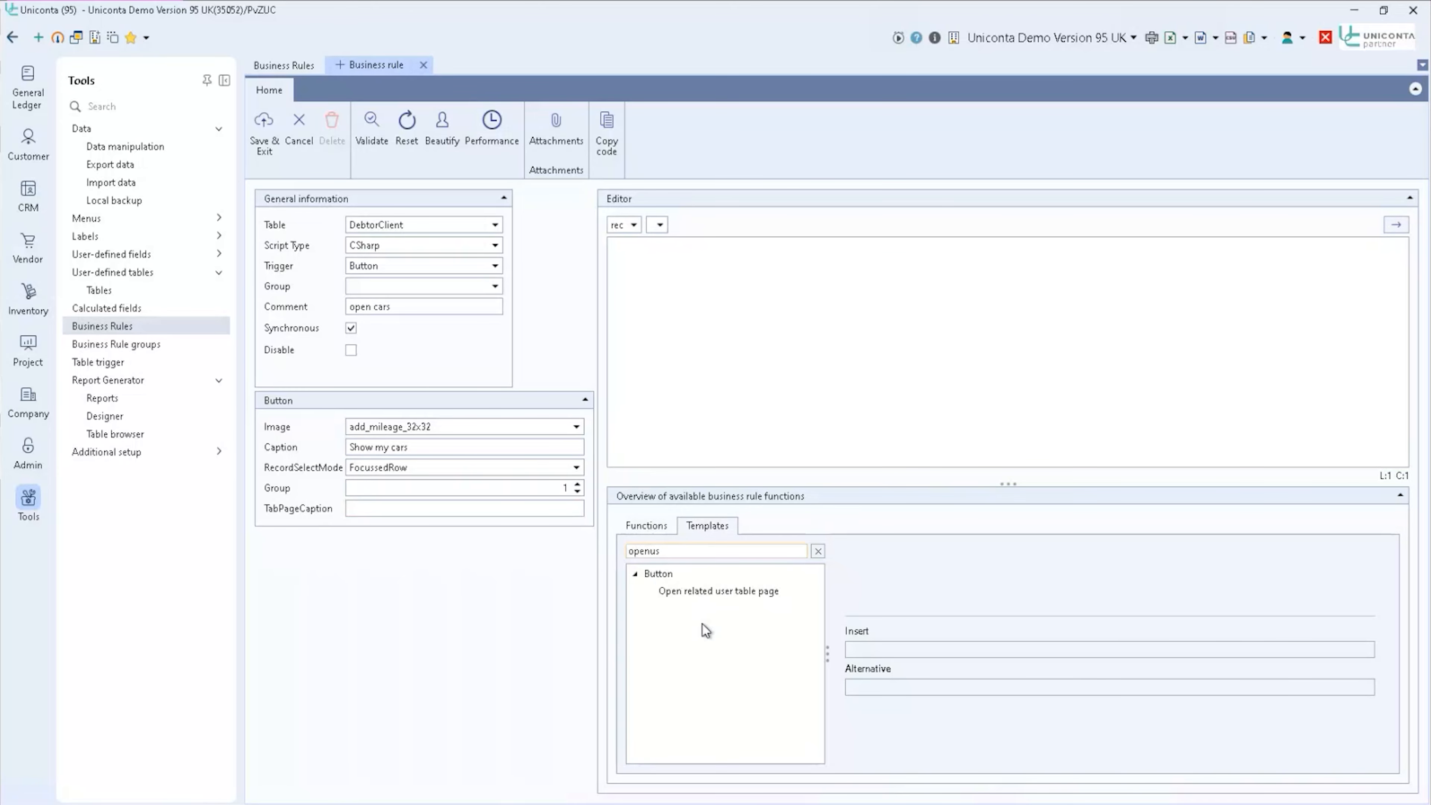
{"action": "double_click", "coordinate": [729, 592]}
{"action": "scroll", "coordinate": [833, 297], "scroll_direction": "up", "scroll_amount": 3}
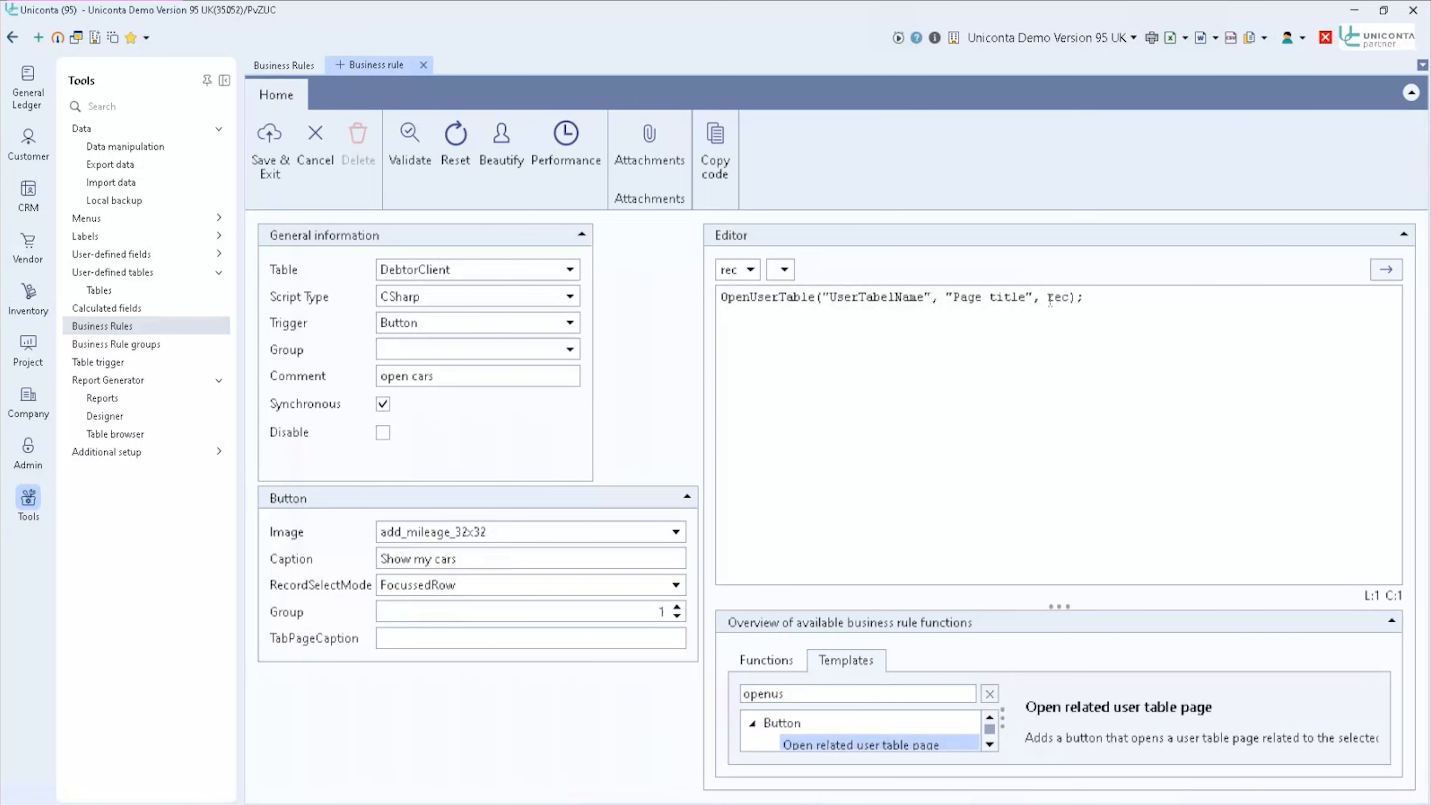
- In the OpenUserTable call, set the user table name to "Cars" and the page title to "Cars for : " followed by a plus sign
{"action": "double_click", "coordinate": [881, 298]}
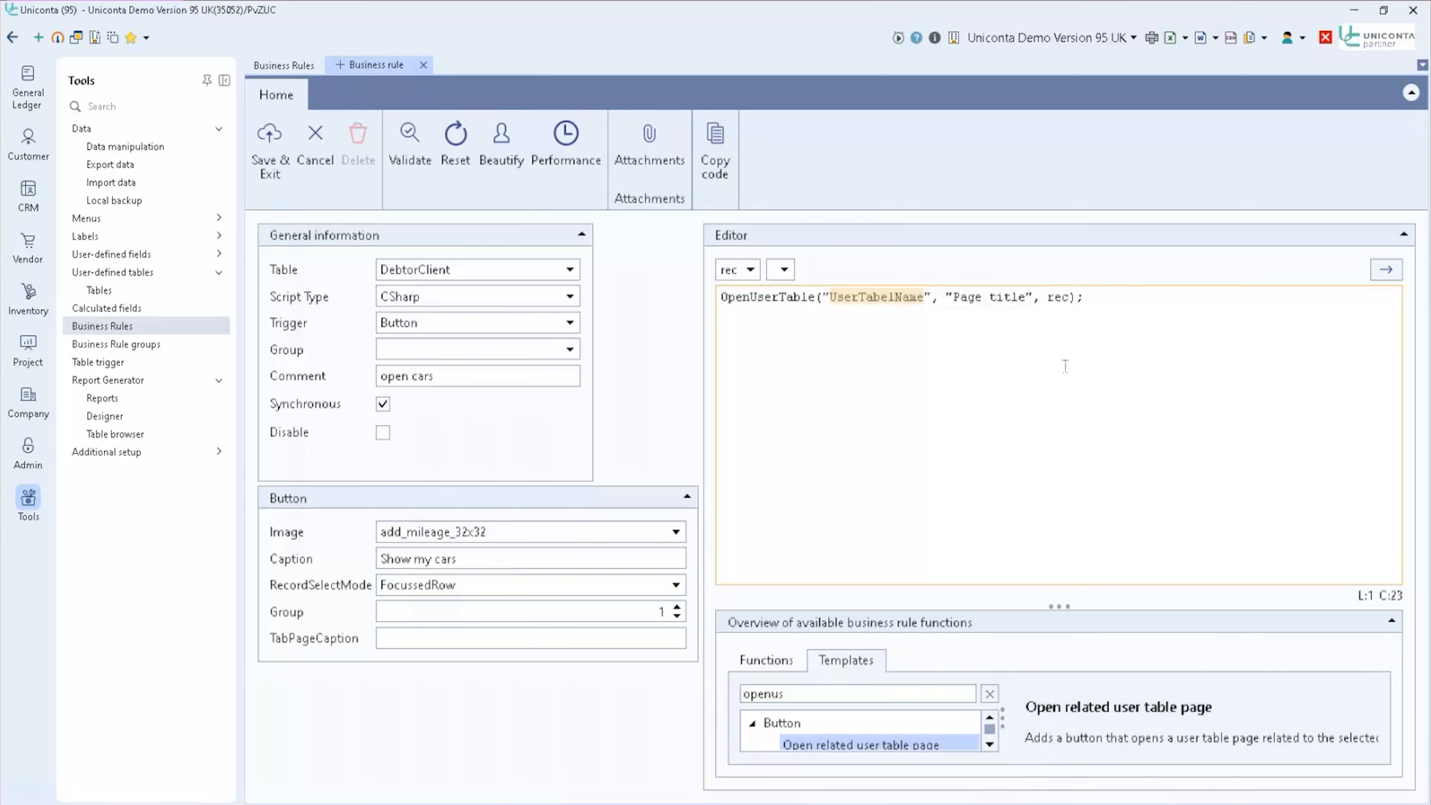
{"action": "type", "text": "Cars"}
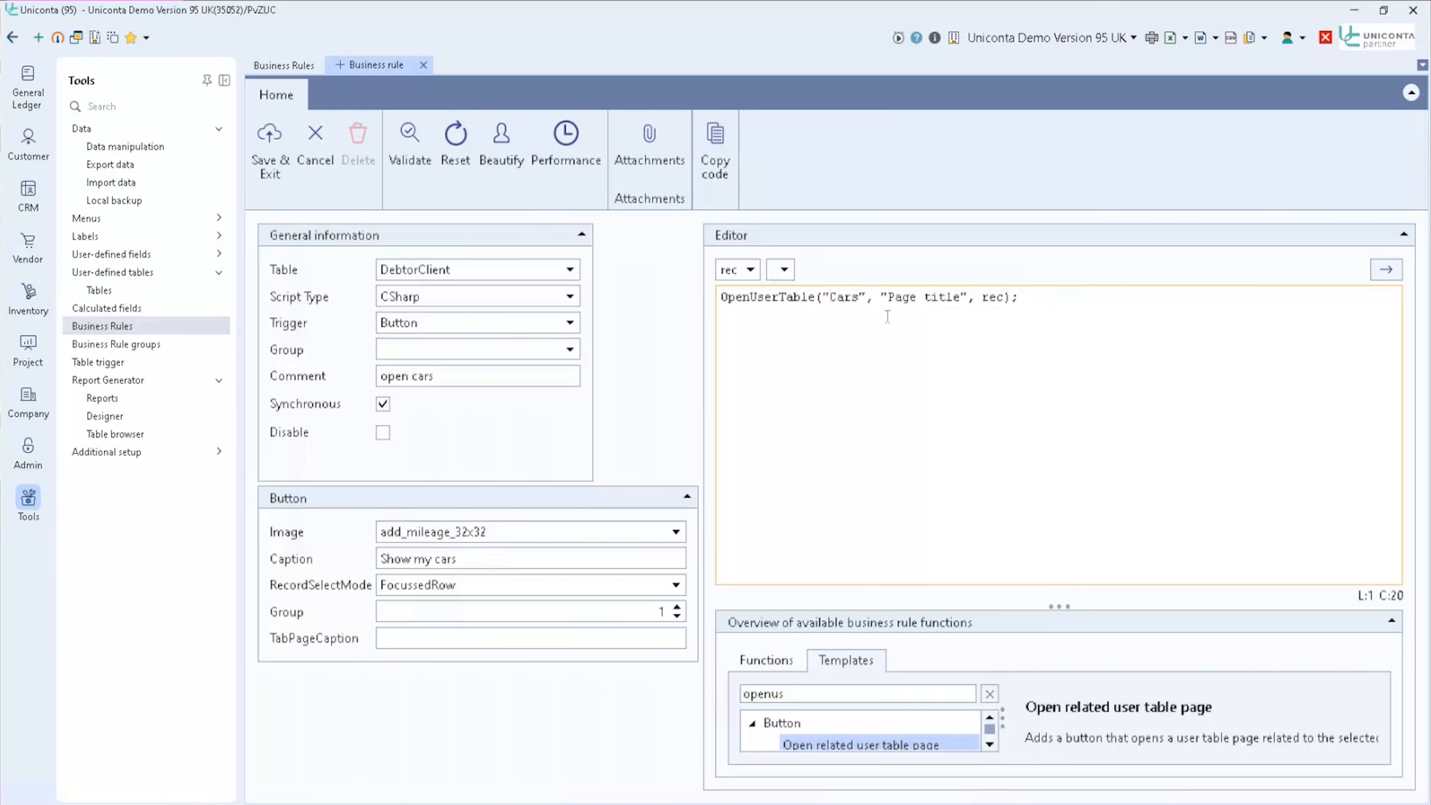
{"action": "left_click", "coordinate": [905, 294]}
{"action": "double_click", "coordinate": [937, 299]}
{"action": "key", "text": "BackSpace"}
{"action": "key", "text": "BackSpace"}
{"action": "key", "text": "BackSpace"}
{"action": "key", "text": "BackSpace"}
{"action": "key", "text": "BackSpace"}
{"action": "key", "text": "BackSpace"}
{"action": "type", "text": "Cars for :"}
{"action": "key", "text": "Right"}
{"action": "type", "text": "+"}
- Enlarge the function overview, search the functions for "Name" and insert the DebtorClientUser Name field, rec.Name, into the page title expression
{"action": "left_click_drag", "start_coordinate": [1055, 602], "coordinate": [1055, 375]}
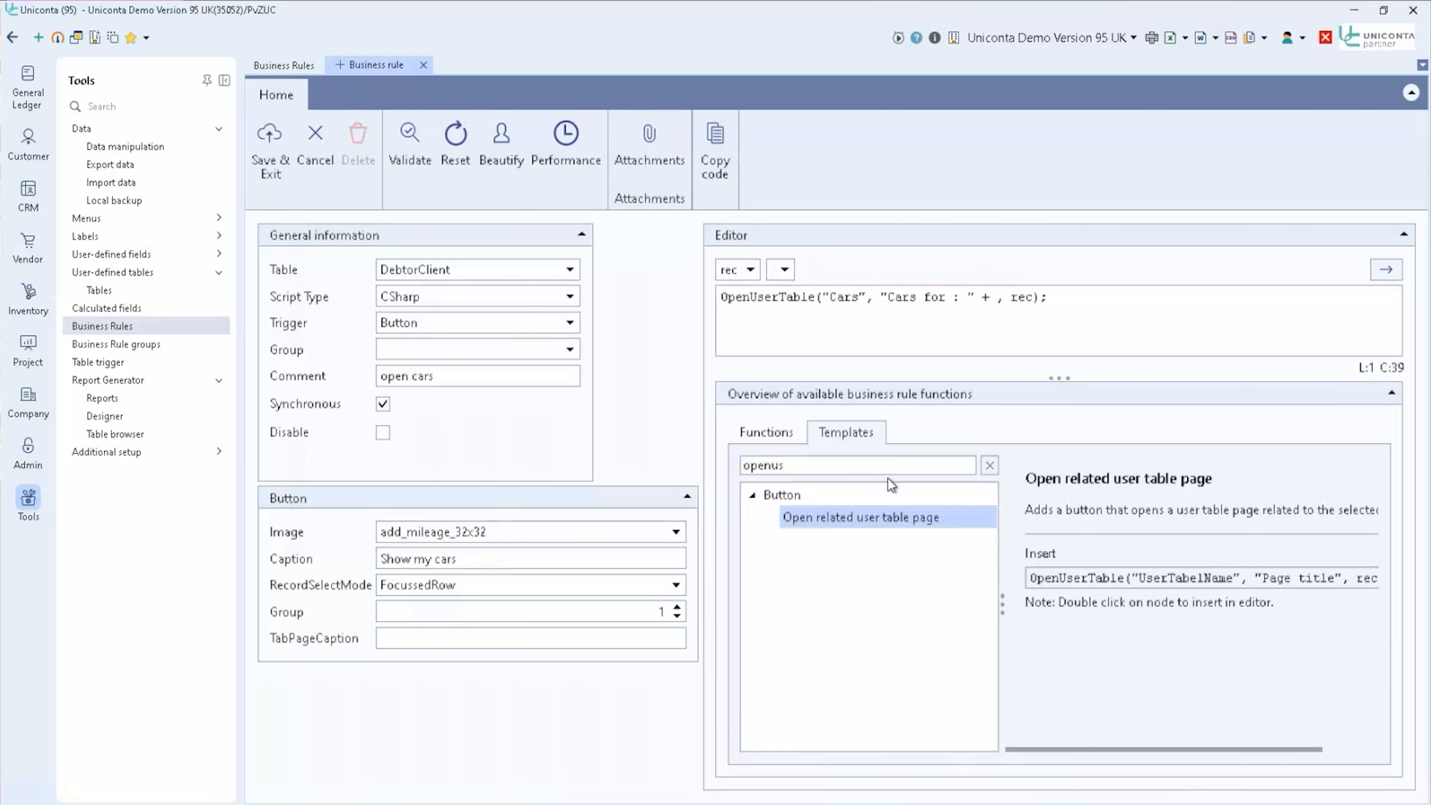
{"action": "left_click", "coordinate": [766, 431]}
{"action": "type", "text": "Name"}
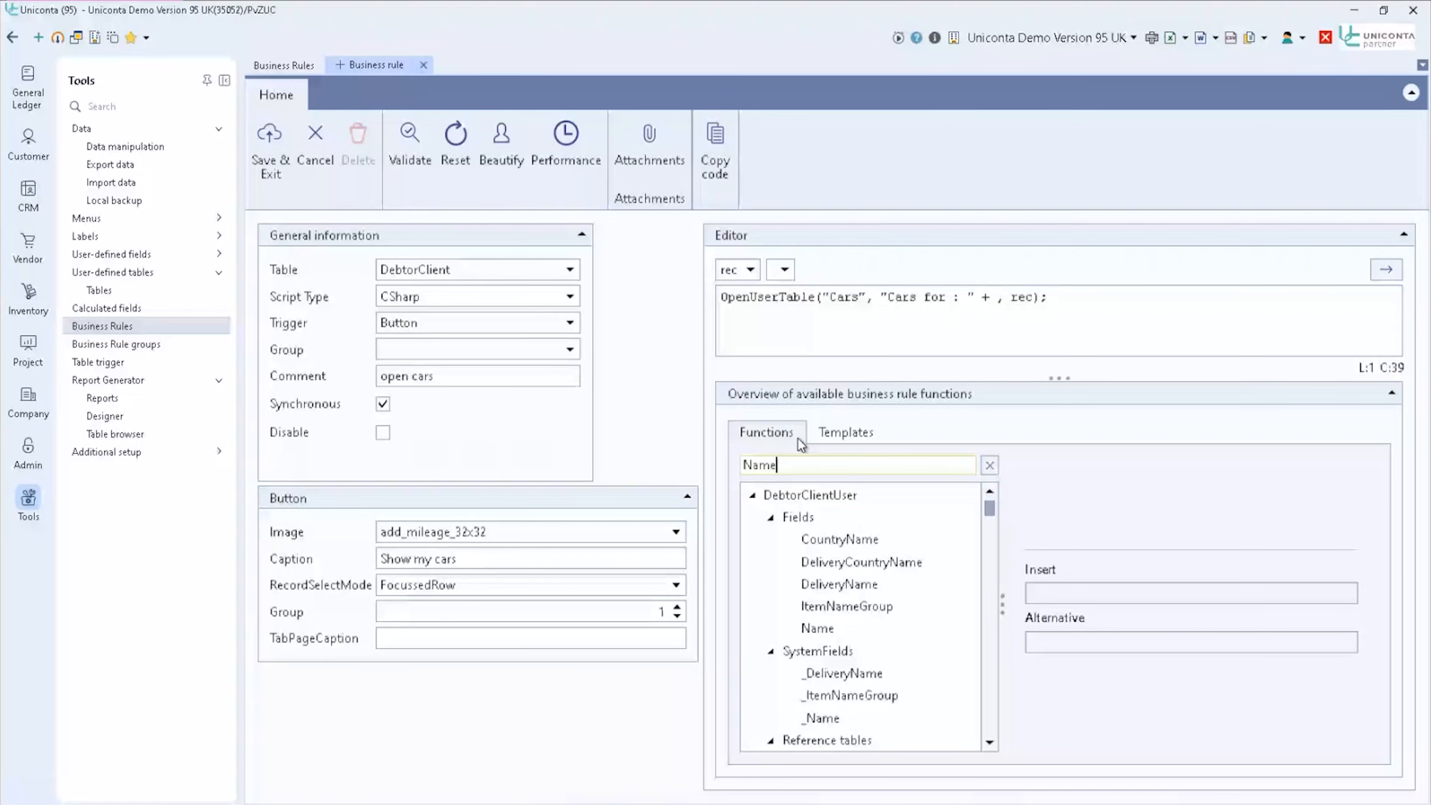
{"action": "double_click", "coordinate": [827, 628]}
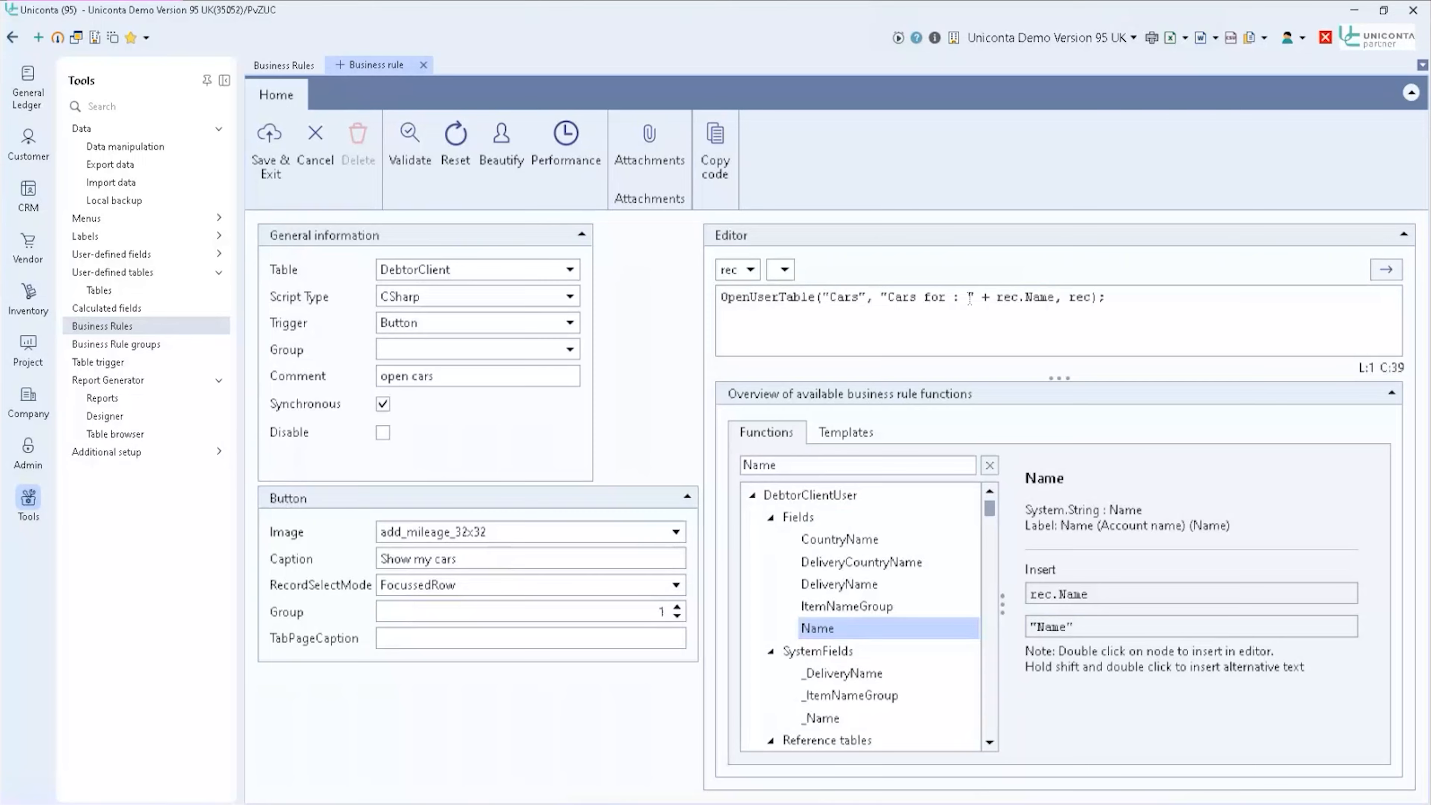
- Validate the rule's code, dismiss the message log, and save and close the business rule
{"action": "left_click", "coordinate": [428, 161]}
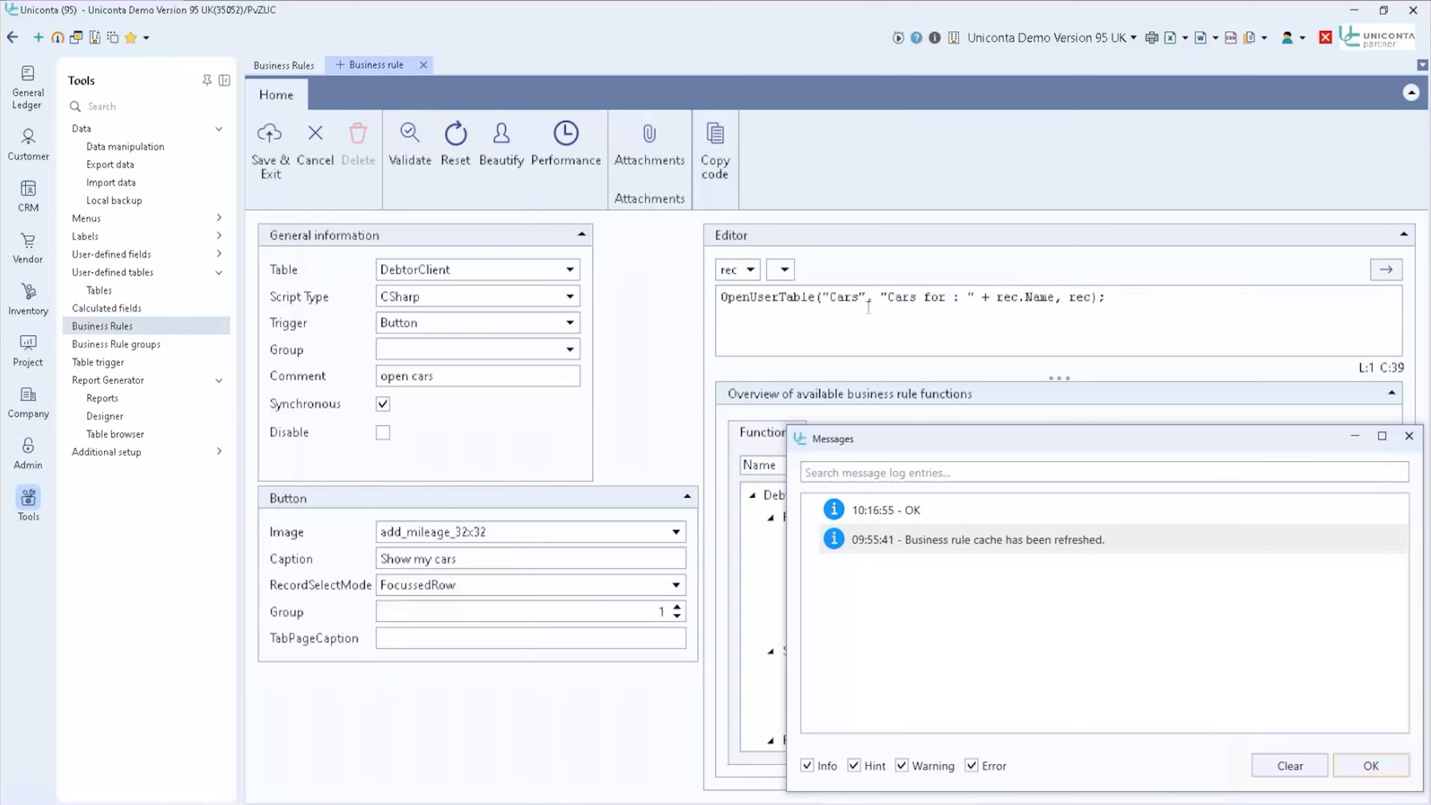
{"action": "left_click", "coordinate": [1408, 436]}
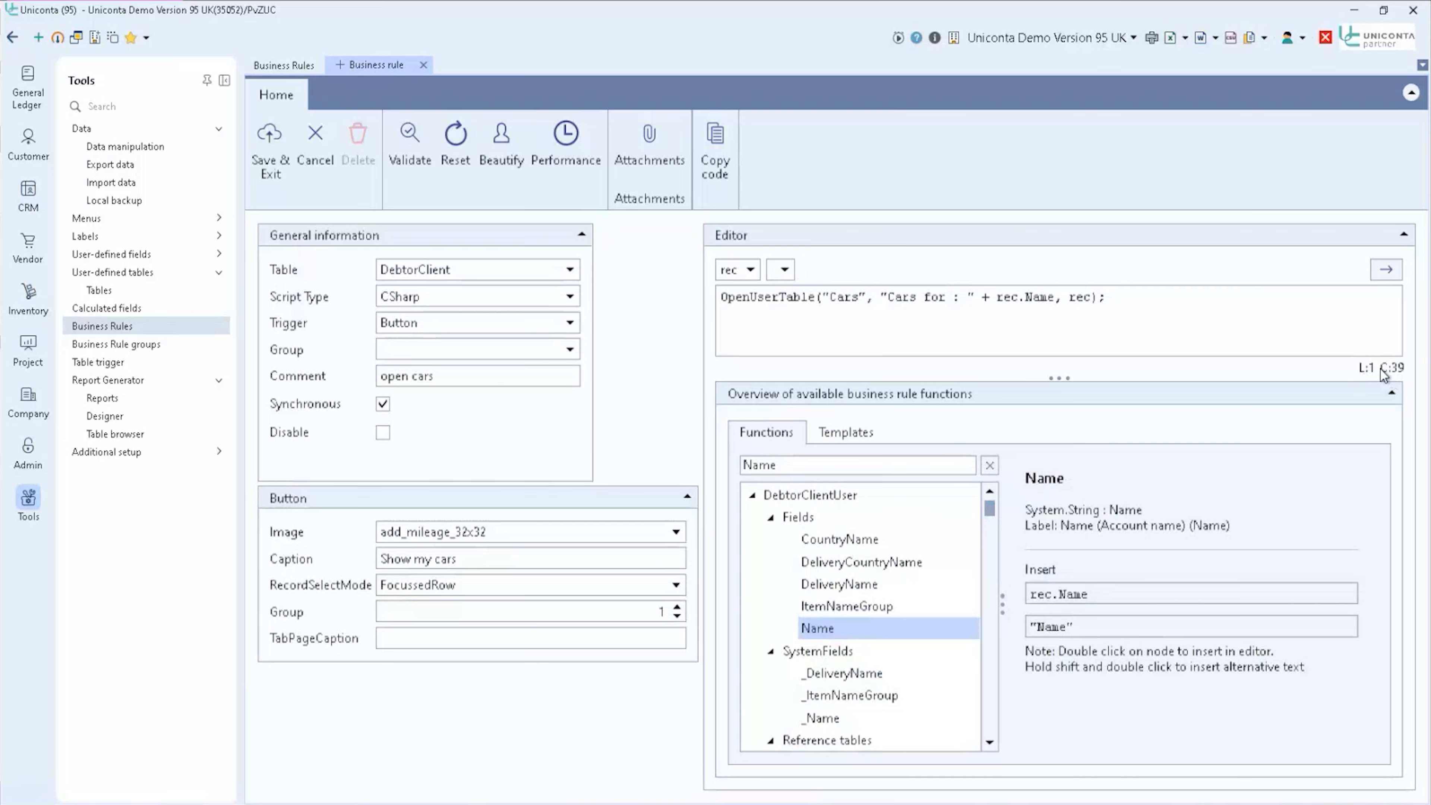
{"action": "left_click", "coordinate": [1012, 299]}
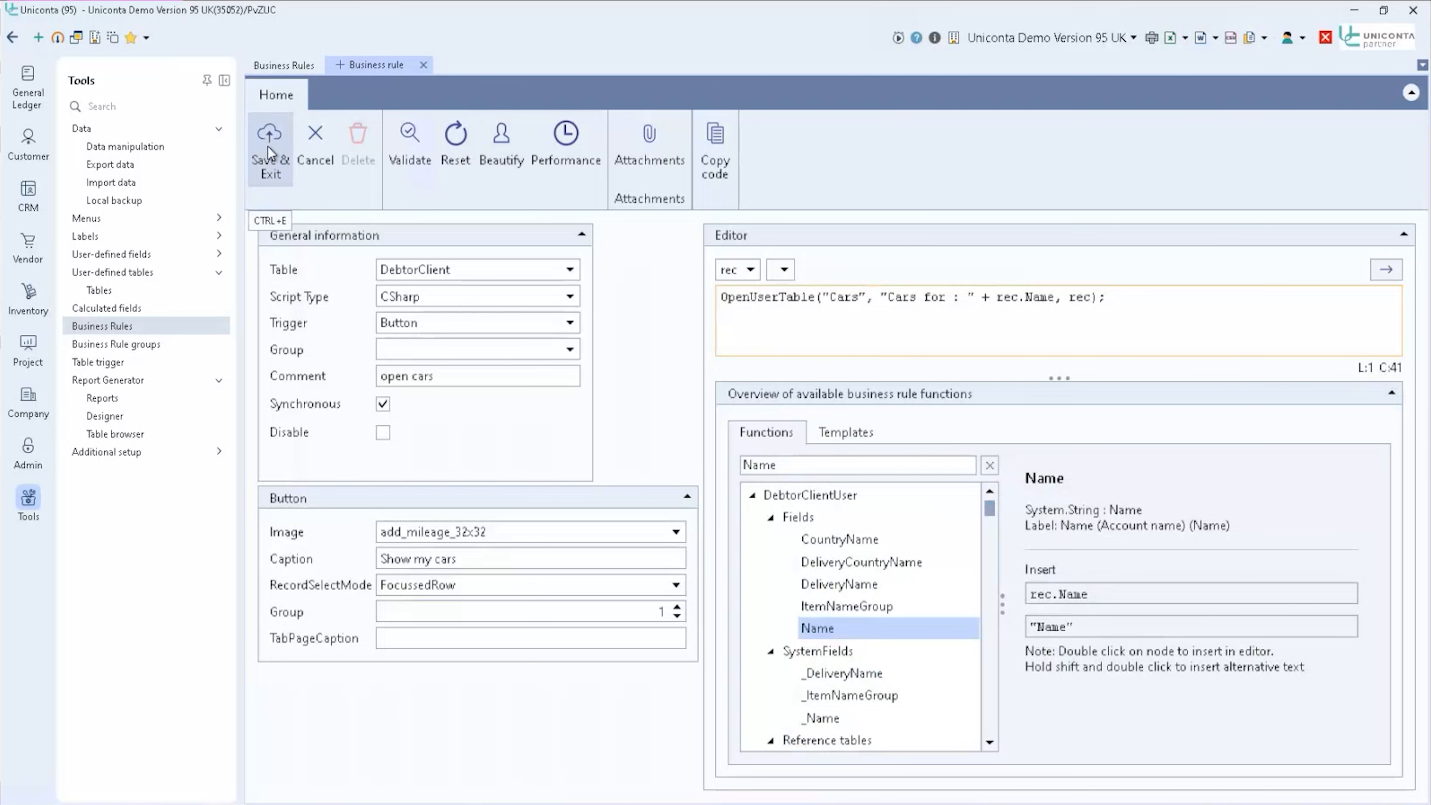
{"action": "left_click", "coordinate": [286, 144]}
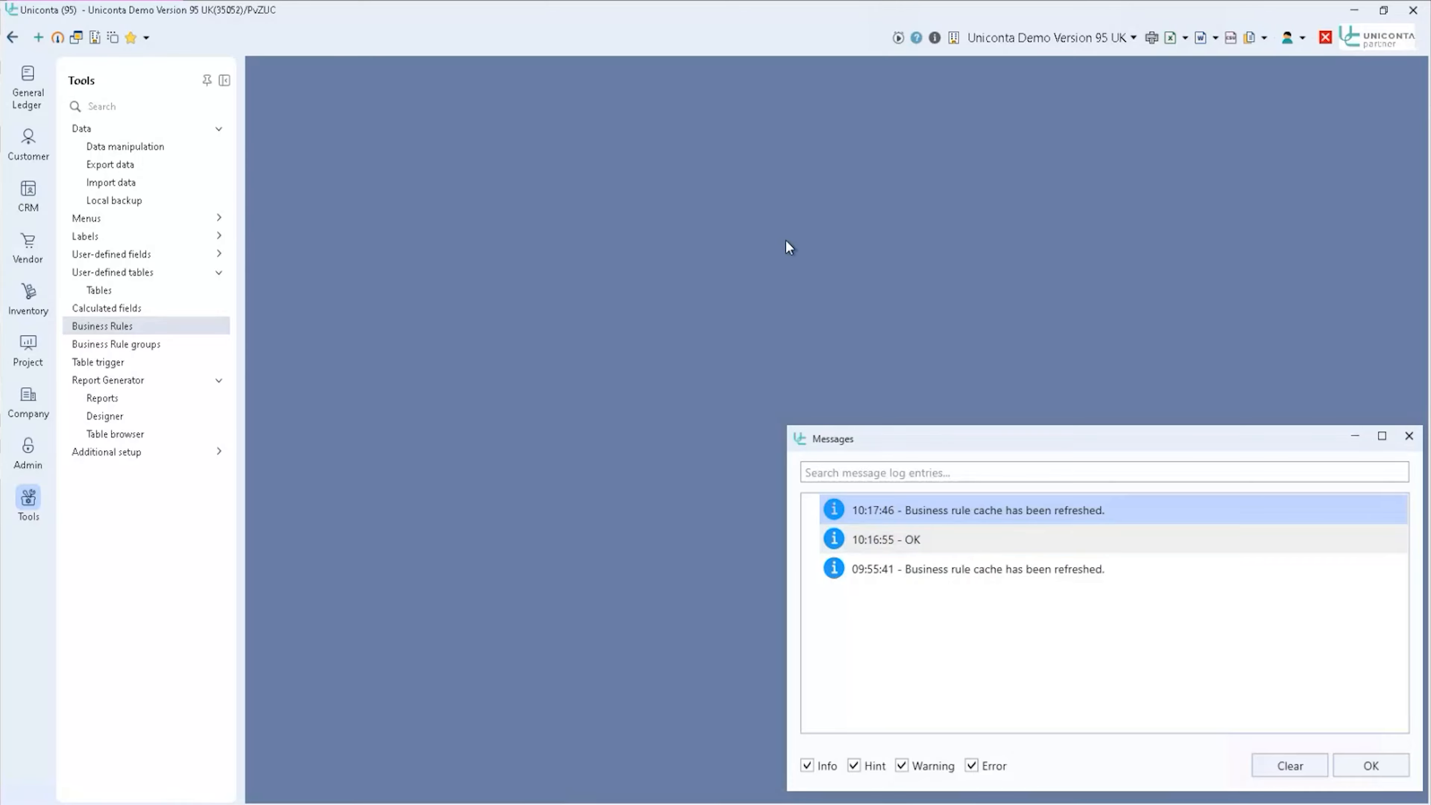
- Open the customer list and test Show my cars on Furniture Hourse and Small Ally School, closing each cars page
{"action": "left_click", "coordinate": [44, 152]}
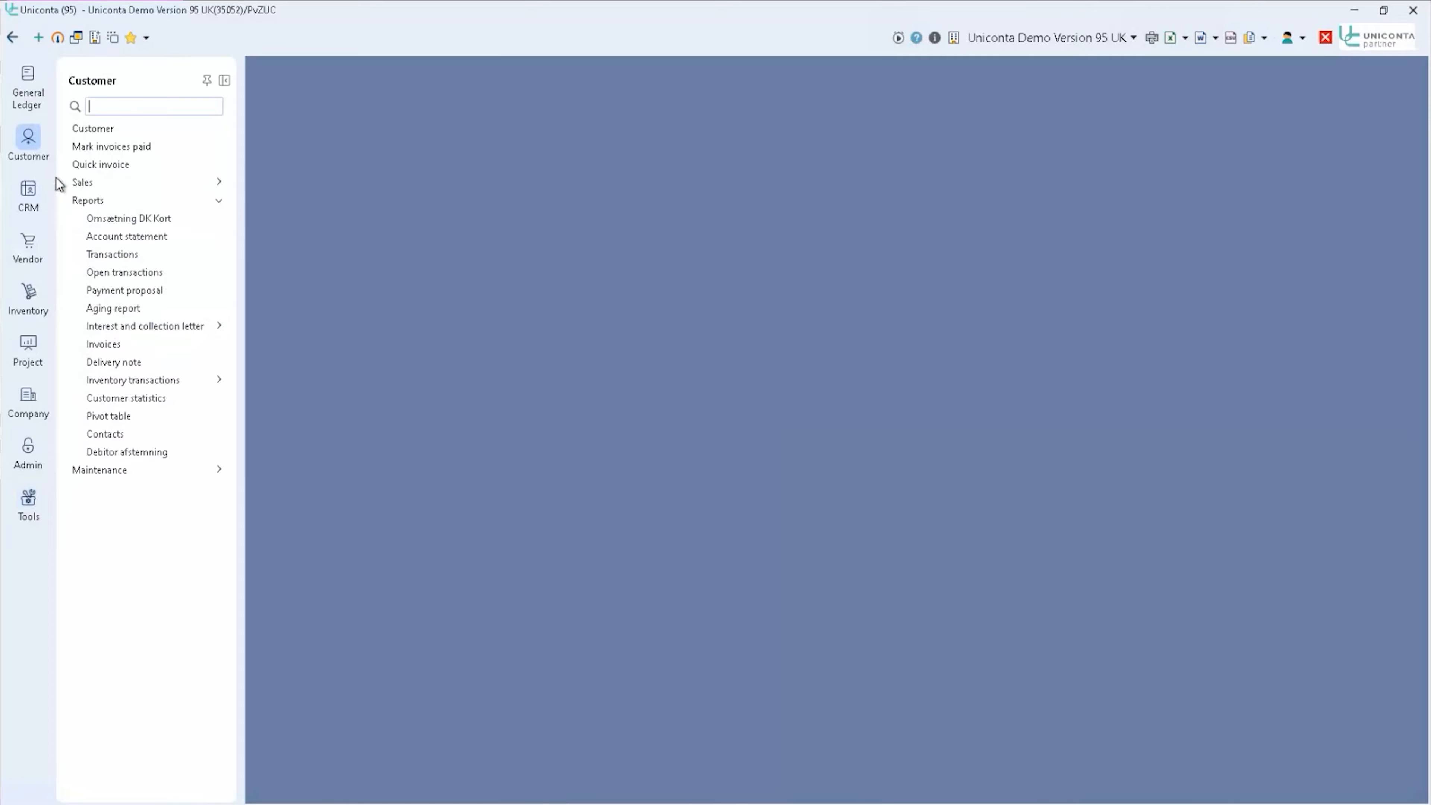
{"action": "left_click", "coordinate": [109, 133]}
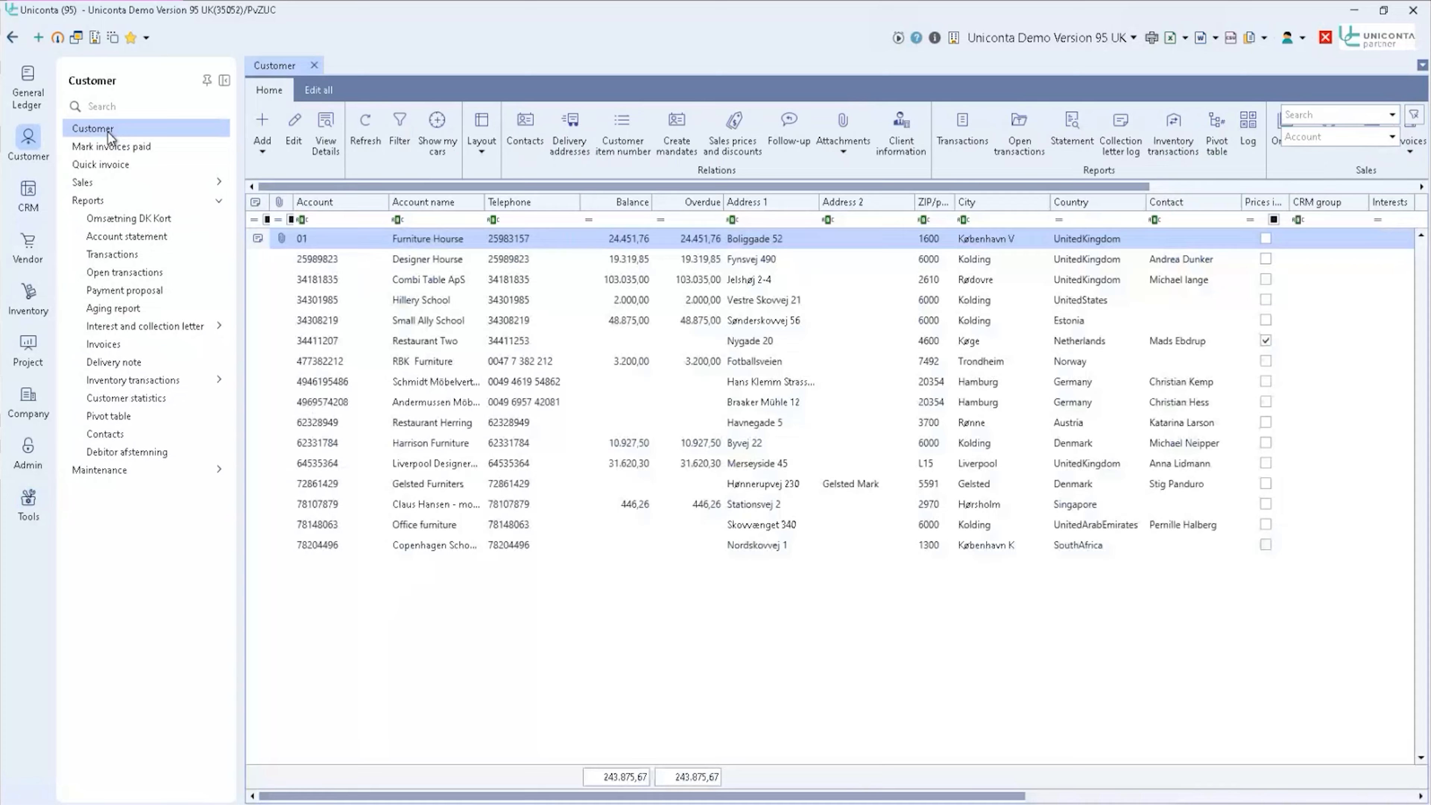
{"action": "left_click", "coordinate": [435, 153]}
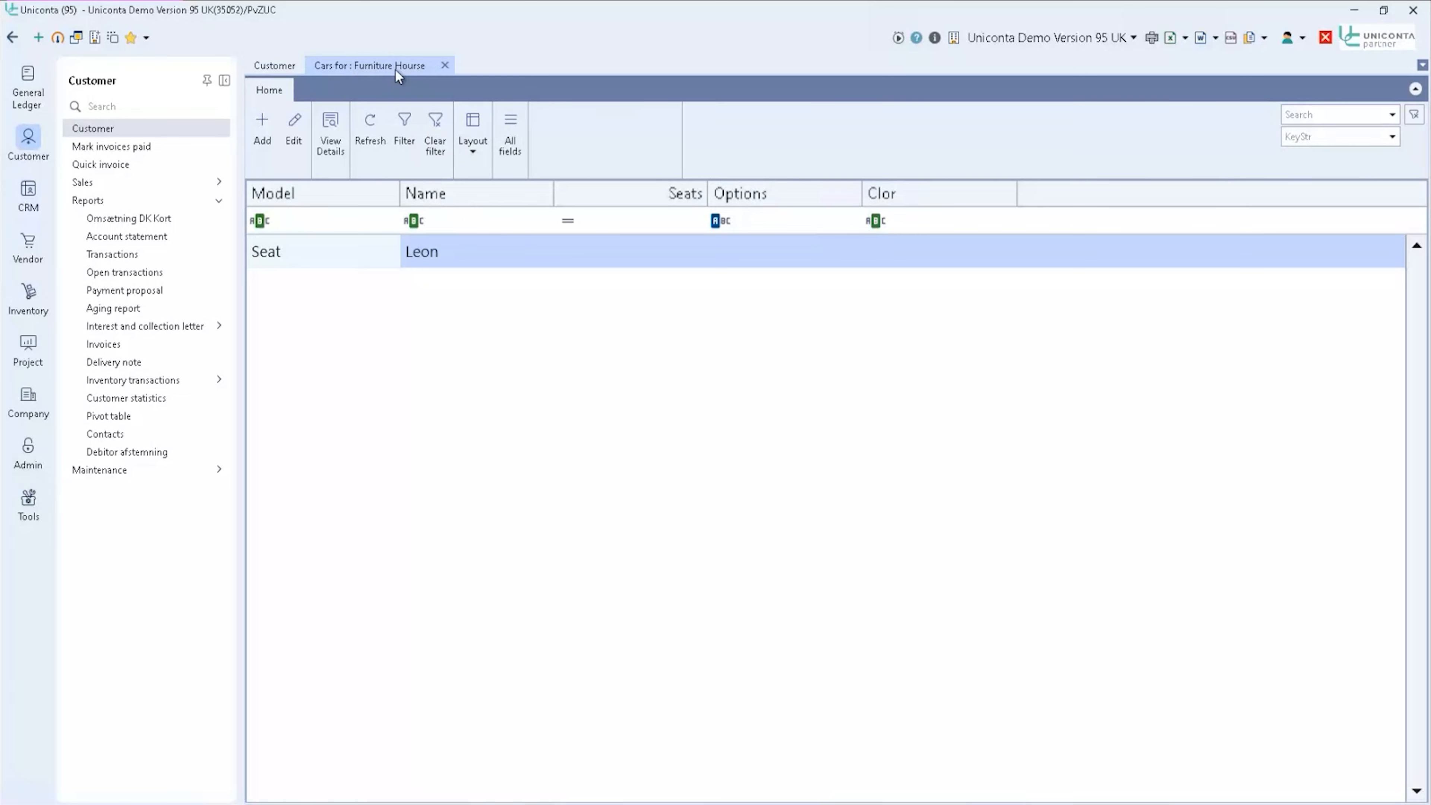
{"action": "left_click", "coordinate": [445, 66]}
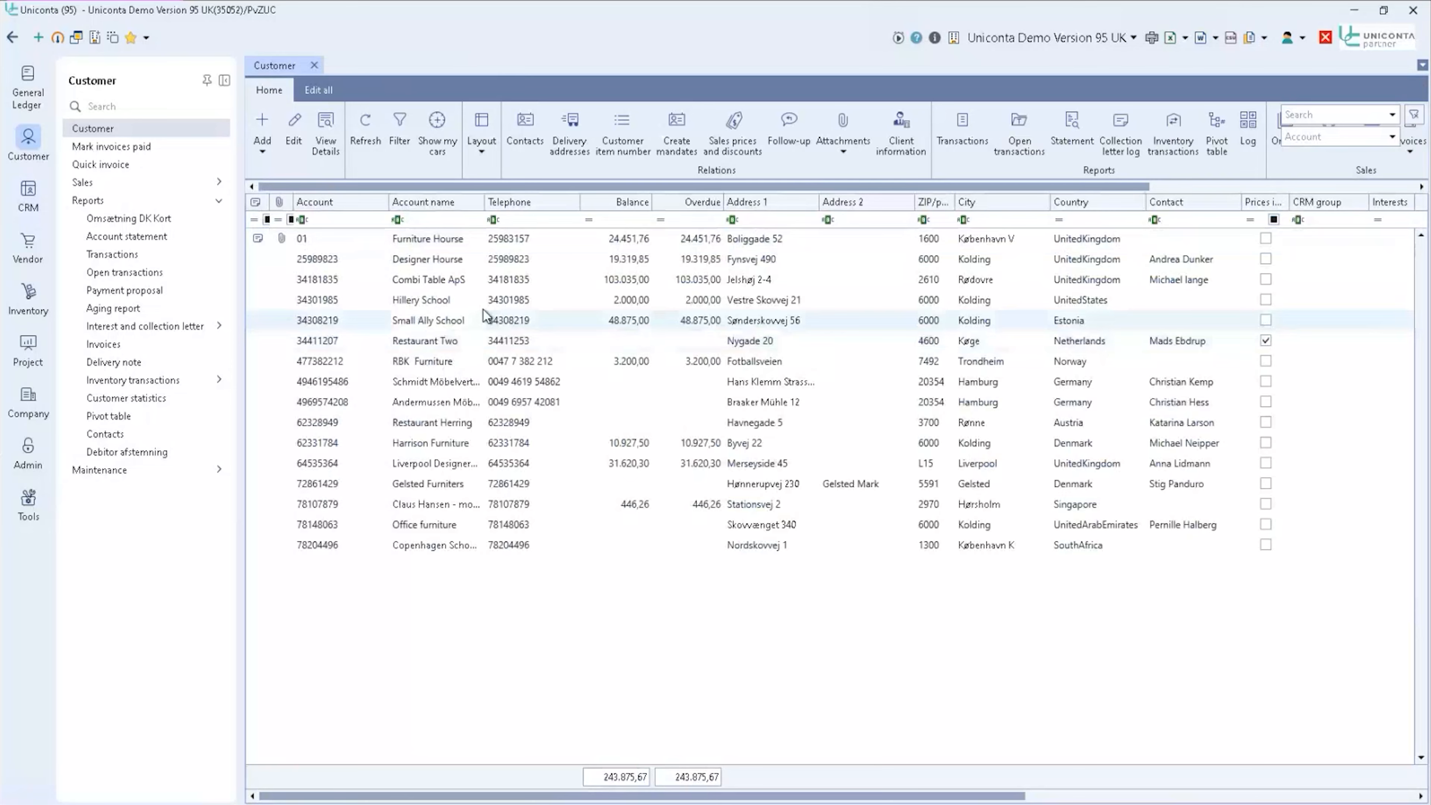
{"action": "left_click", "coordinate": [437, 138]}
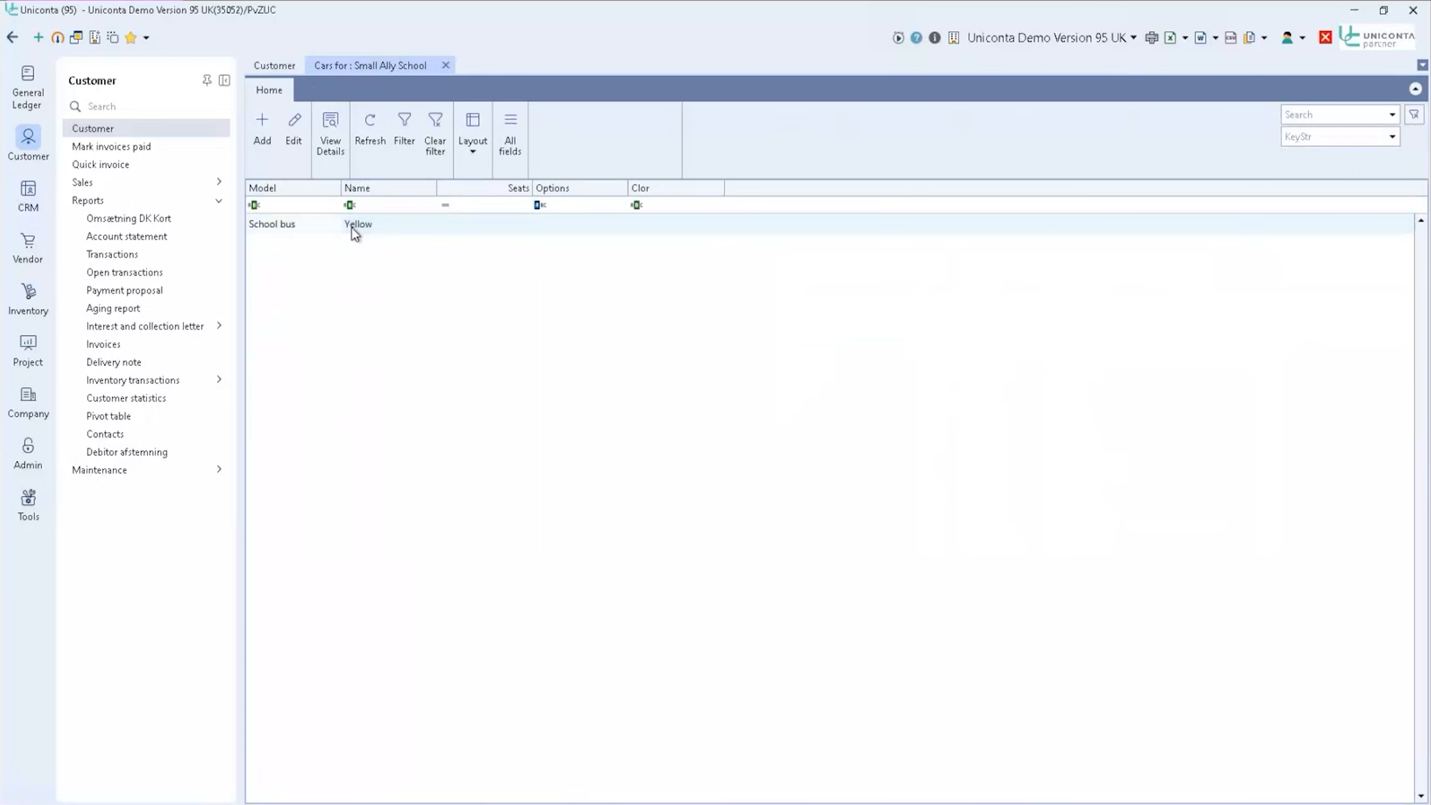
{"action": "left_click", "coordinate": [446, 65]}
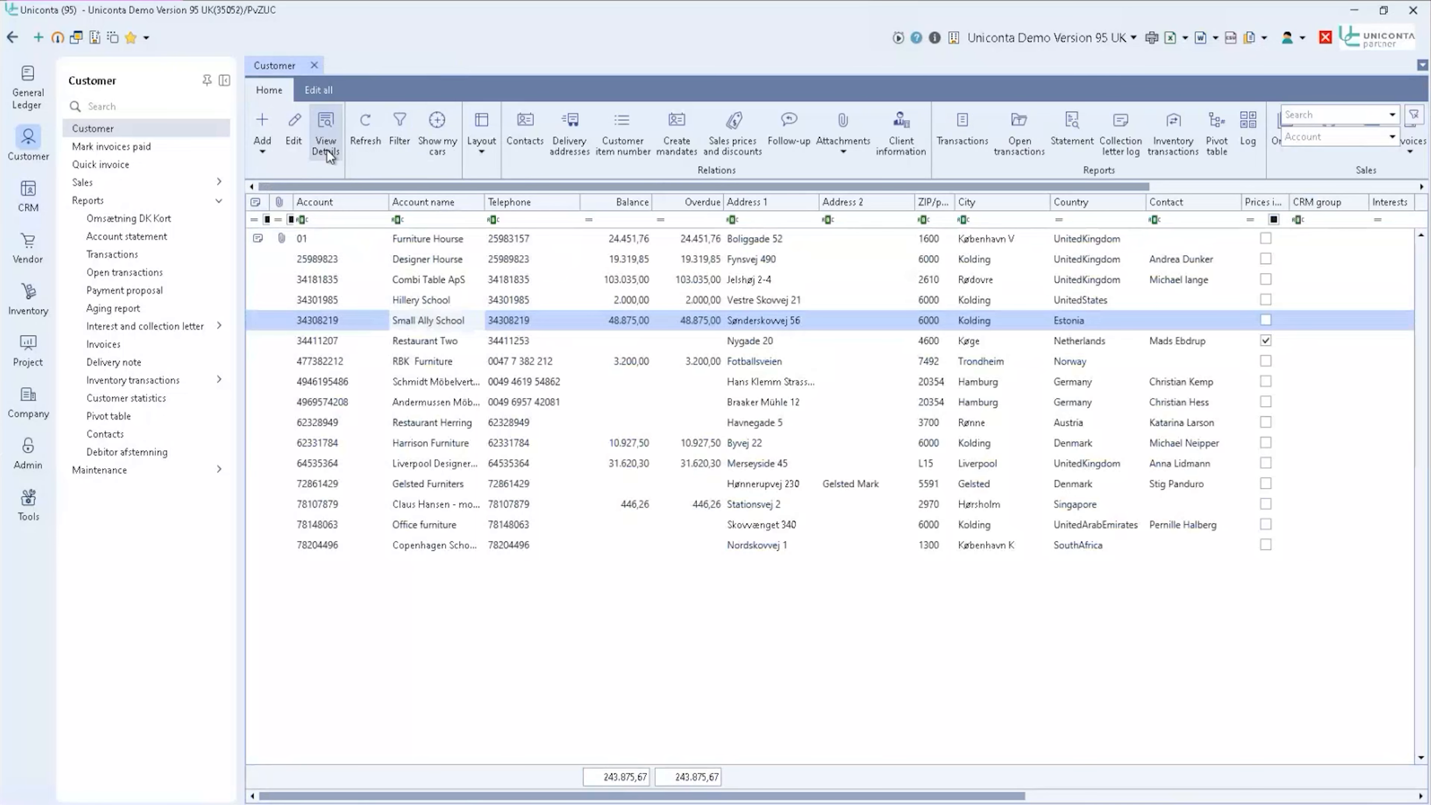
- Check for the Show my cars button in Small Ally School's edit form and details view, and close the customer page
{"action": "left_click", "coordinate": [304, 133]}
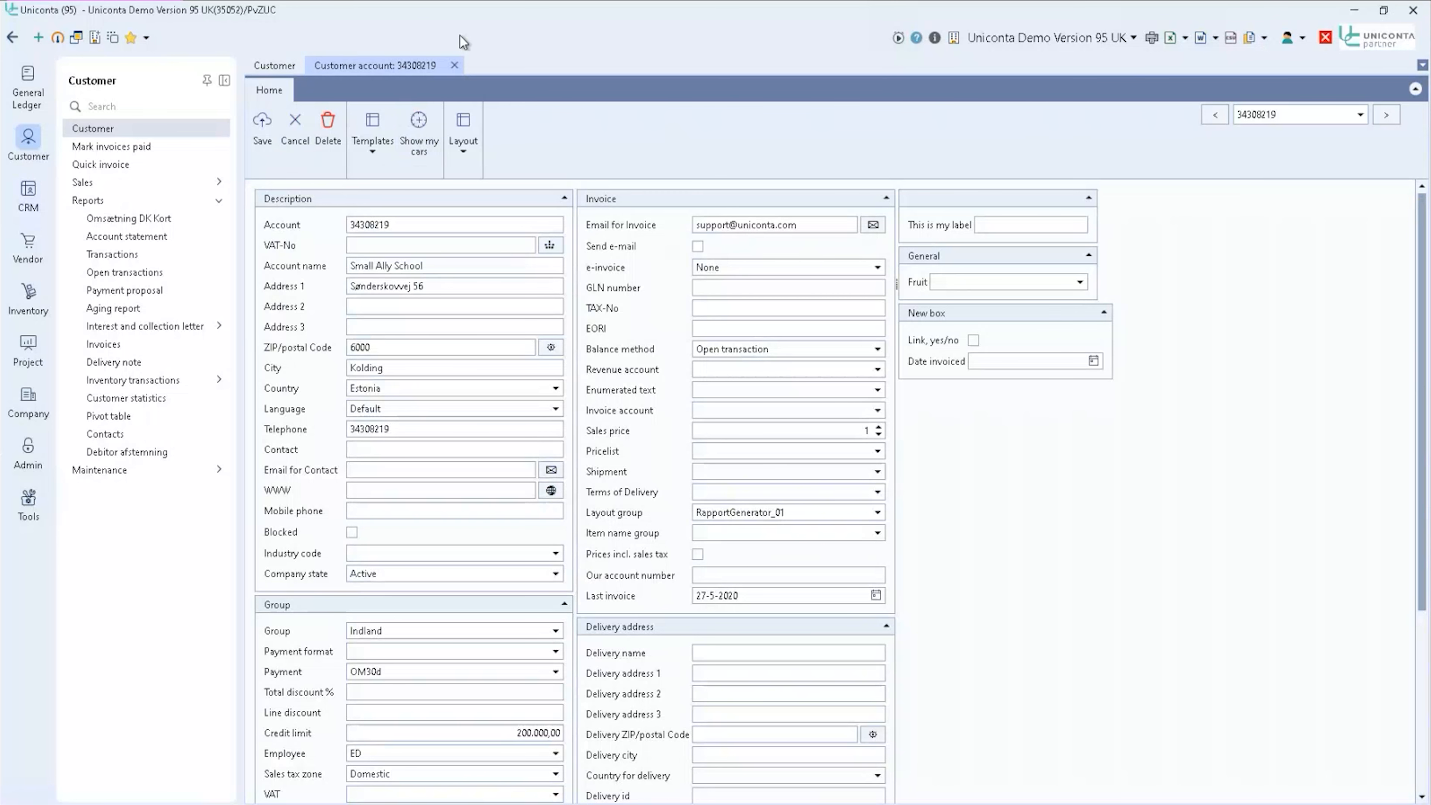
{"action": "left_click", "coordinate": [453, 67]}
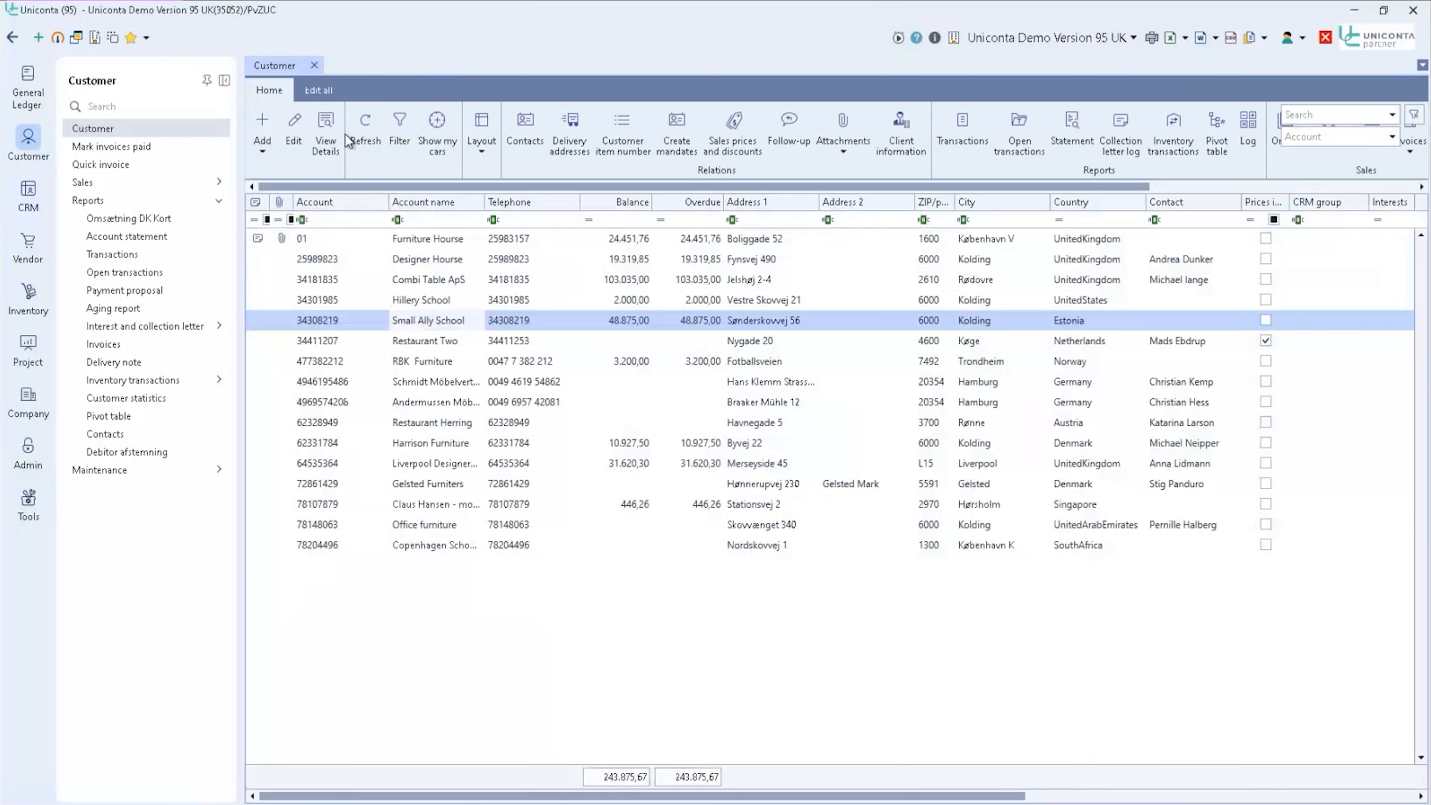
{"action": "left_click", "coordinate": [327, 134]}
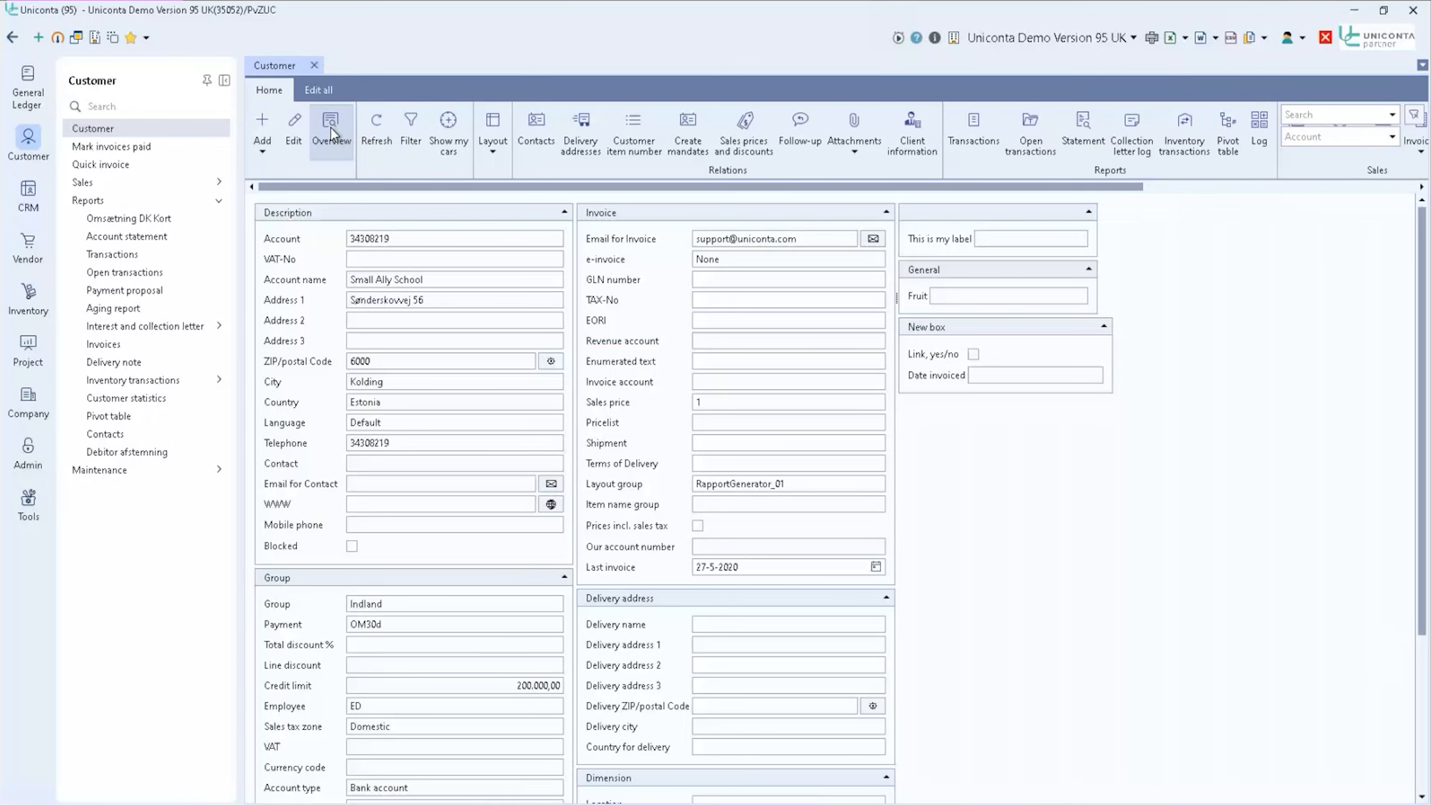
{"action": "left_click", "coordinate": [315, 69]}
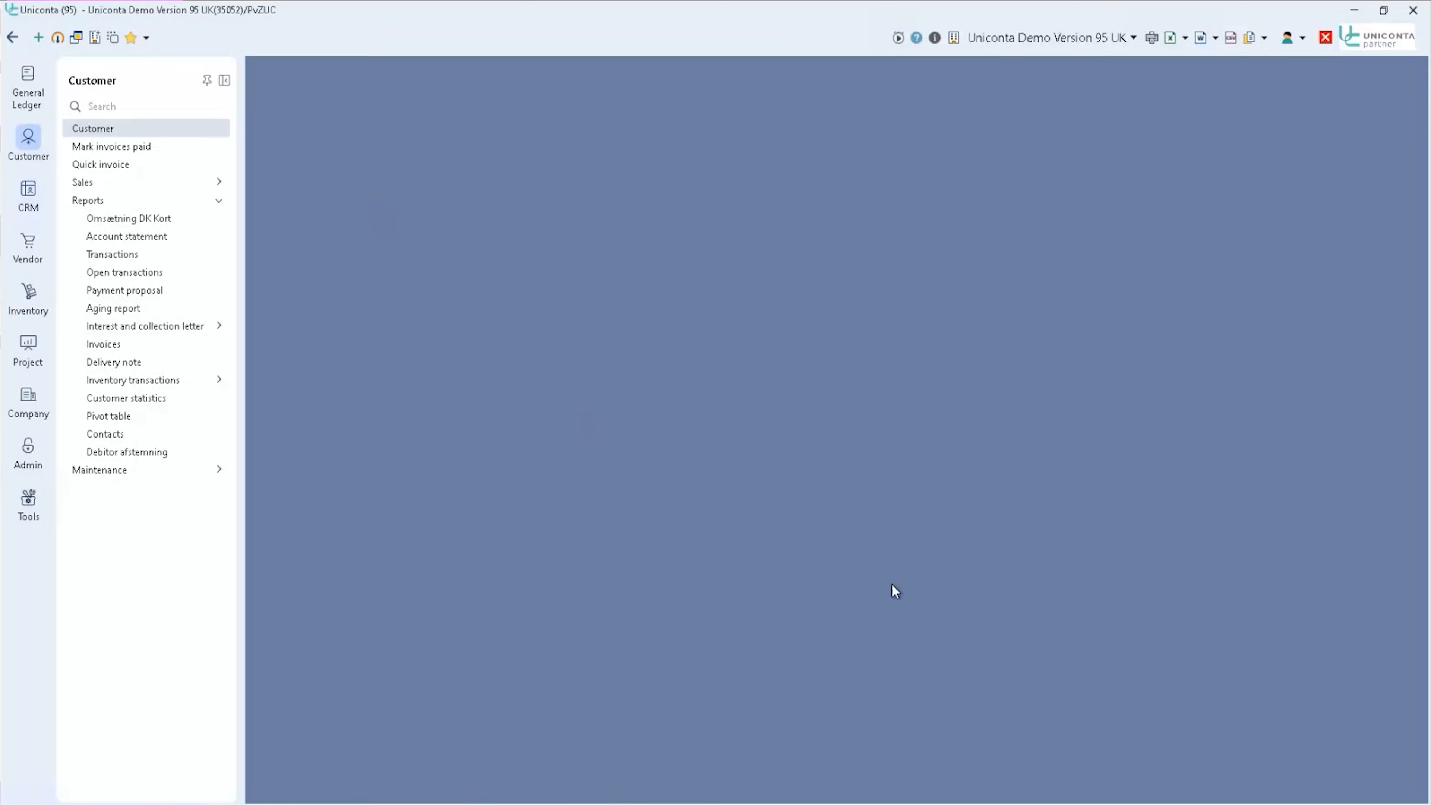
- Open the business rules list and add a new business rule
{"action": "left_click", "coordinate": [28, 501]}
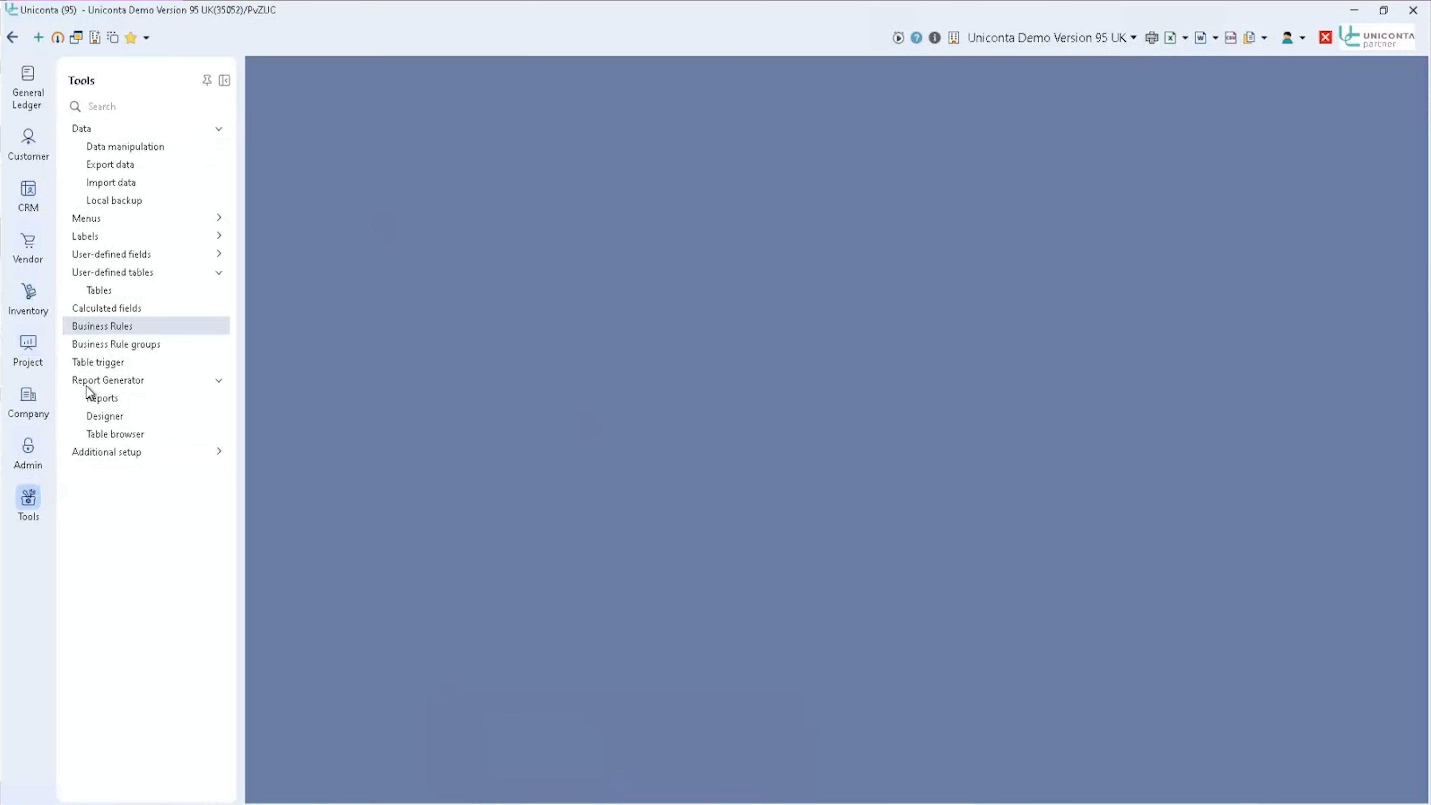
{"action": "left_click", "coordinate": [111, 325]}
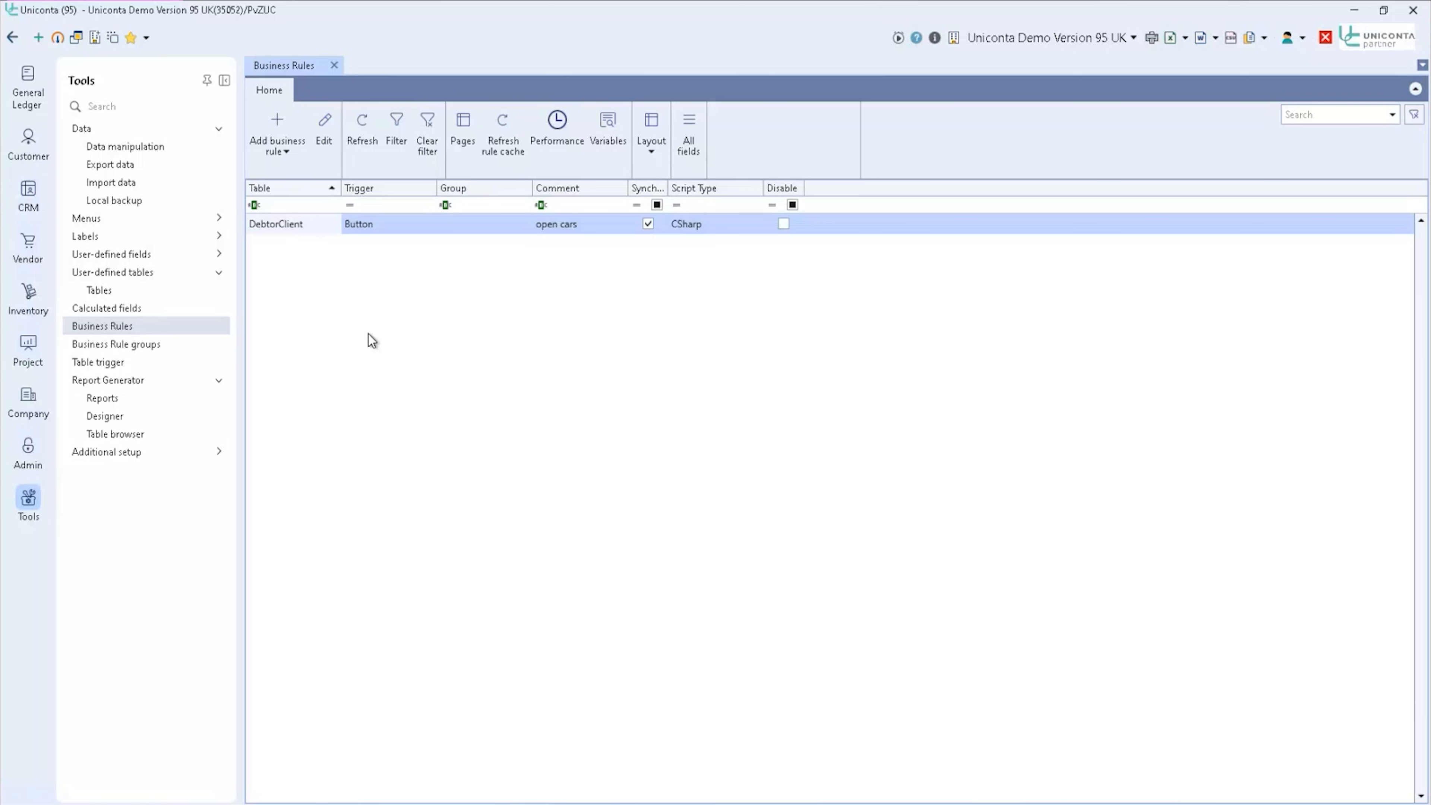
{"action": "left_click", "coordinate": [292, 141]}
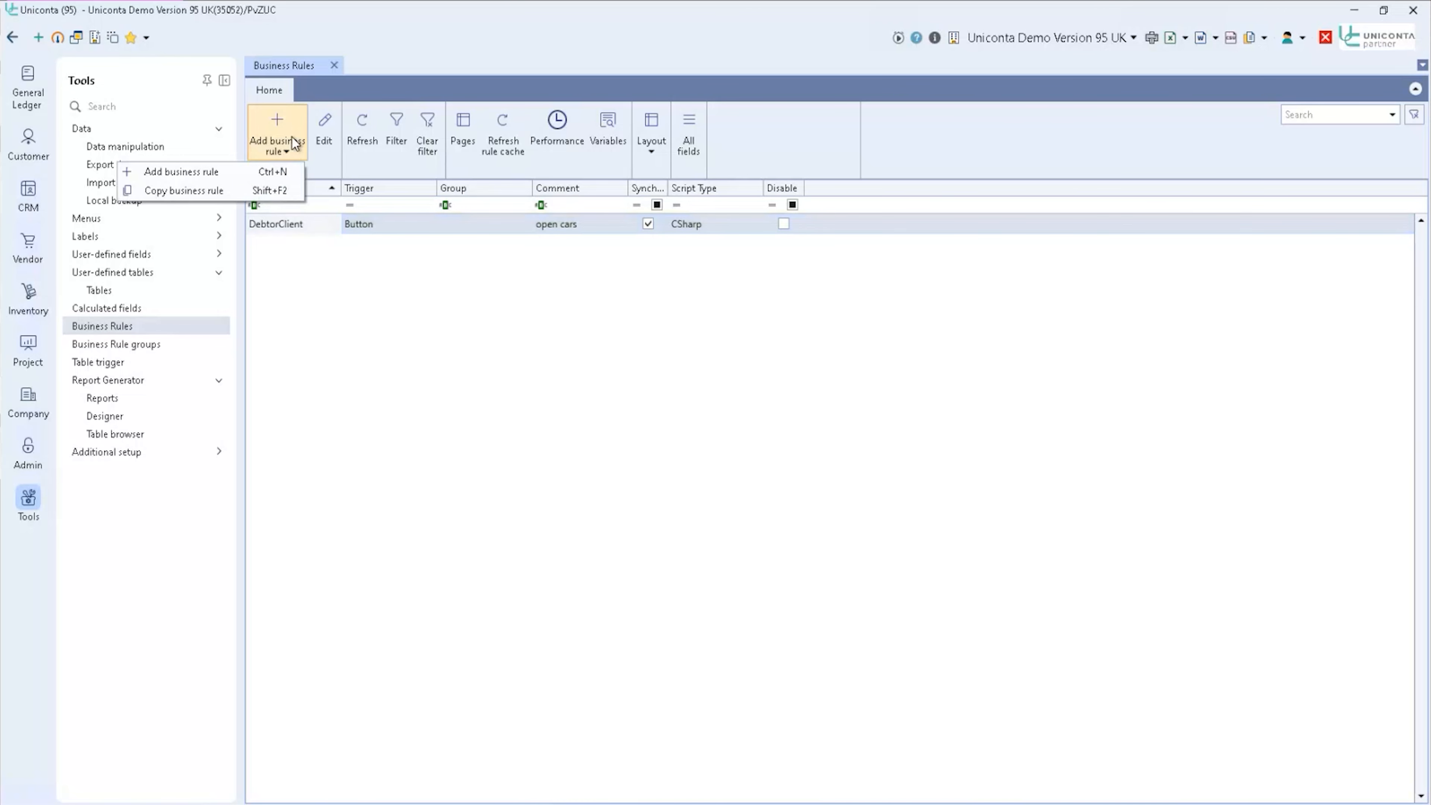
{"action": "left_click", "coordinate": [251, 178]}
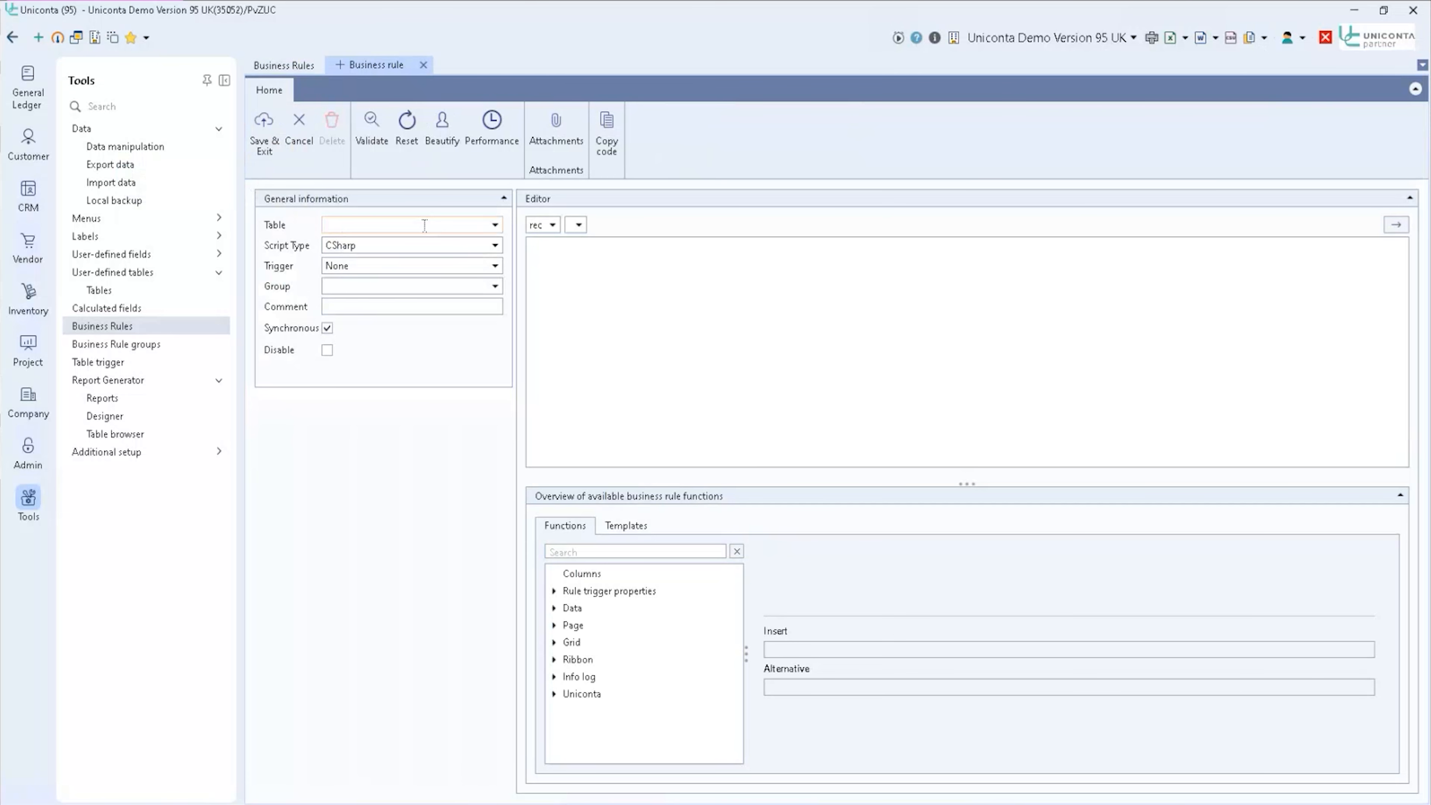
- Set the new rule's table to DebtorClient and its trigger to FieldsCheck
{"action": "type", "text": "Deb"}
{"action": "type", "text": "torClient"}
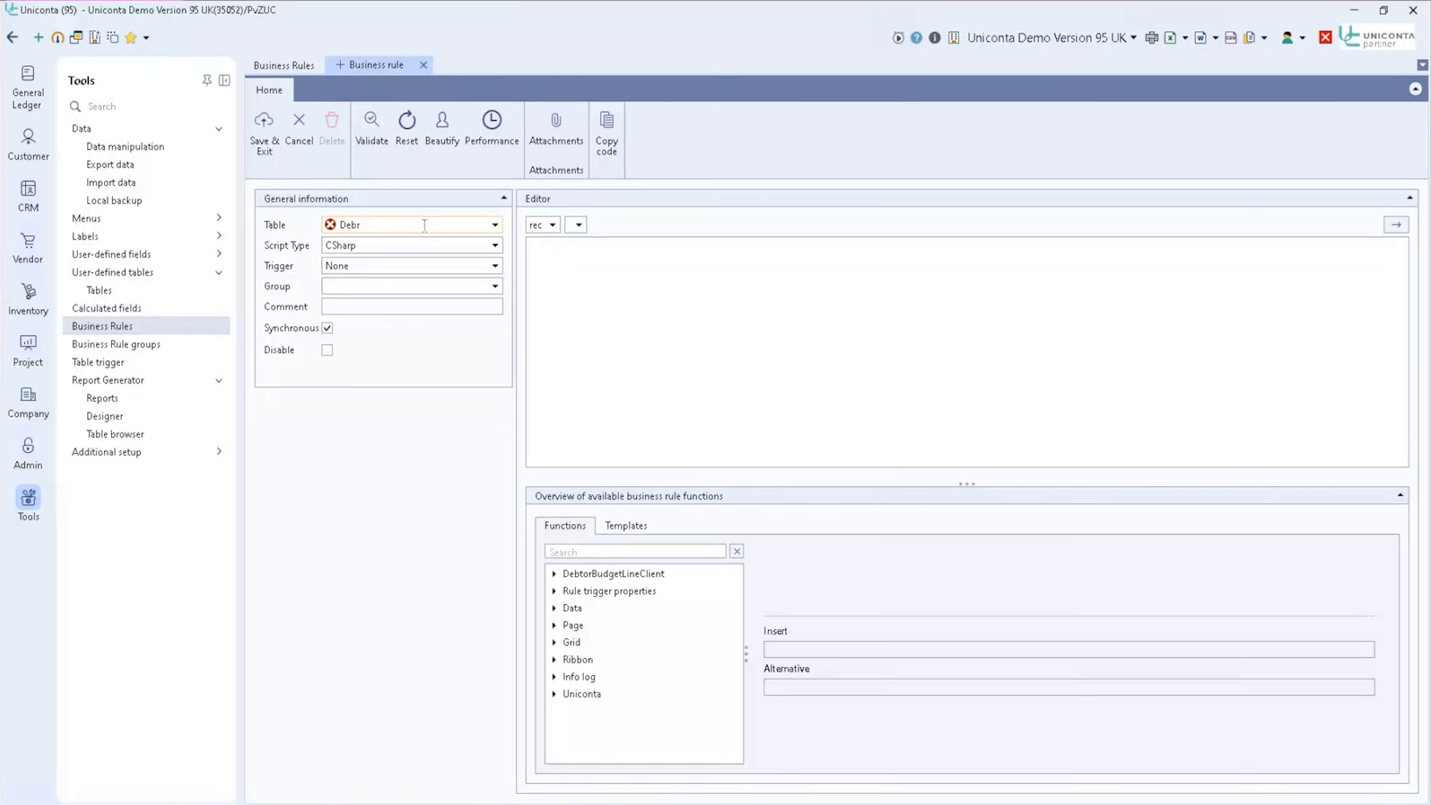
{"action": "key", "text": "Tab"}
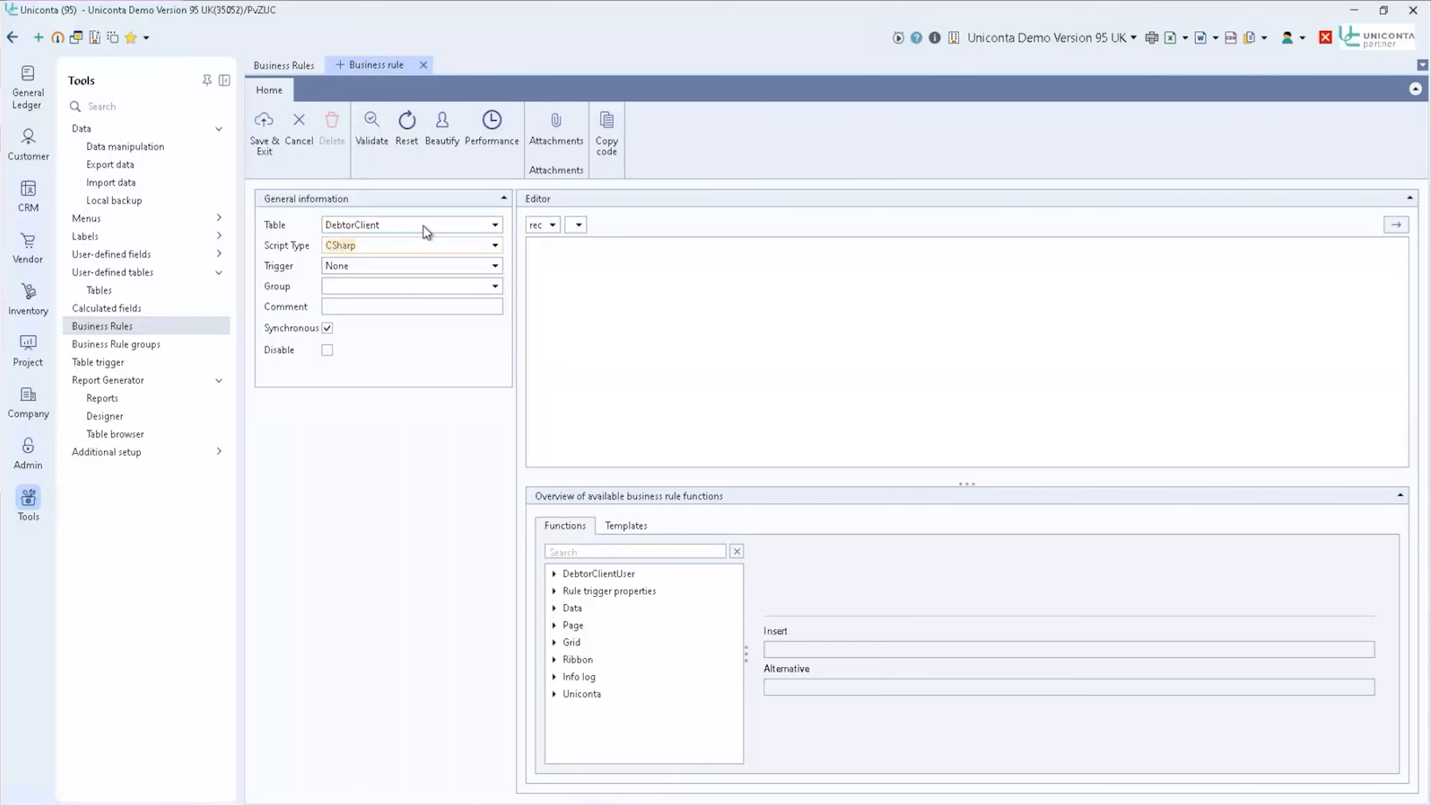
{"action": "left_click", "coordinate": [494, 266]}
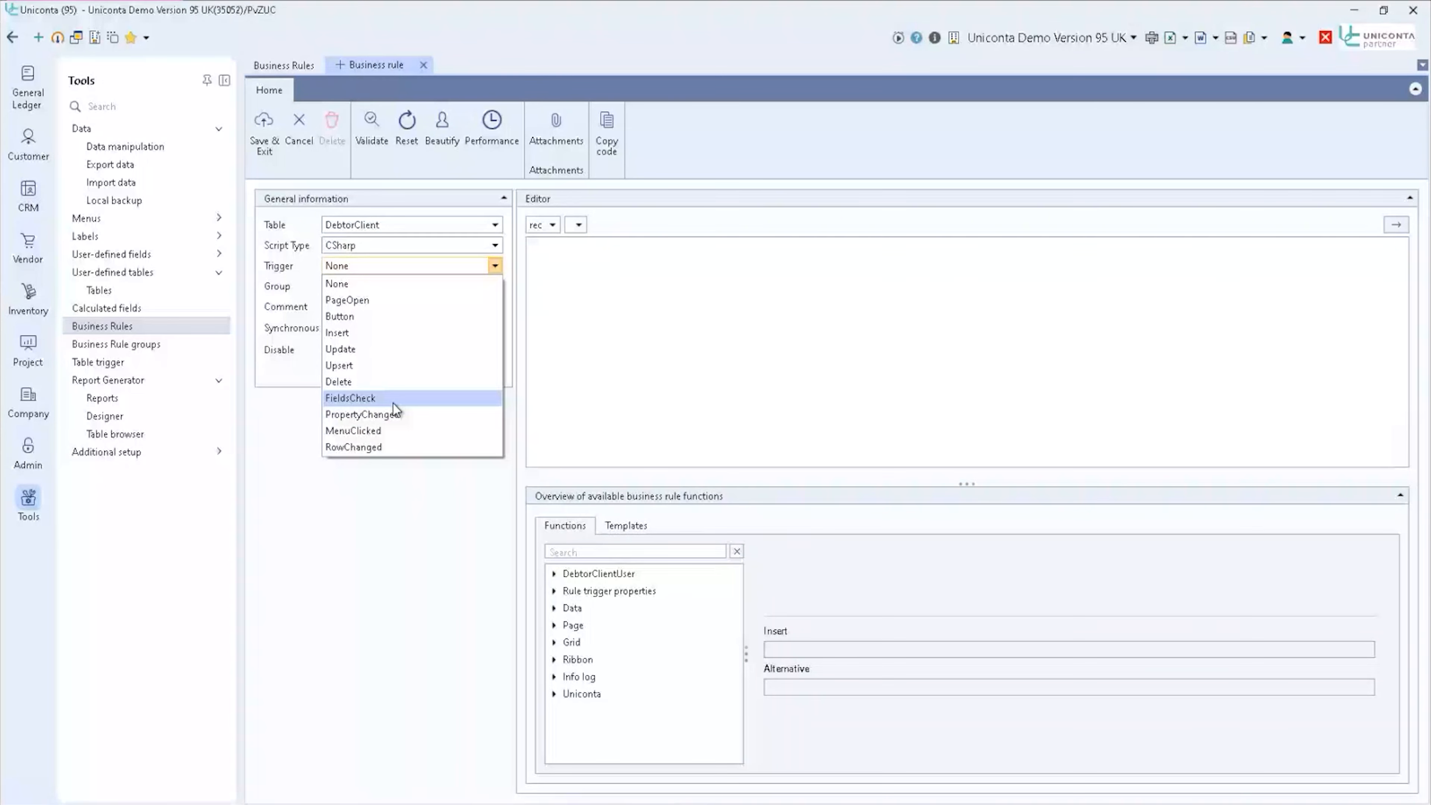
{"action": "left_click", "coordinate": [388, 400]}
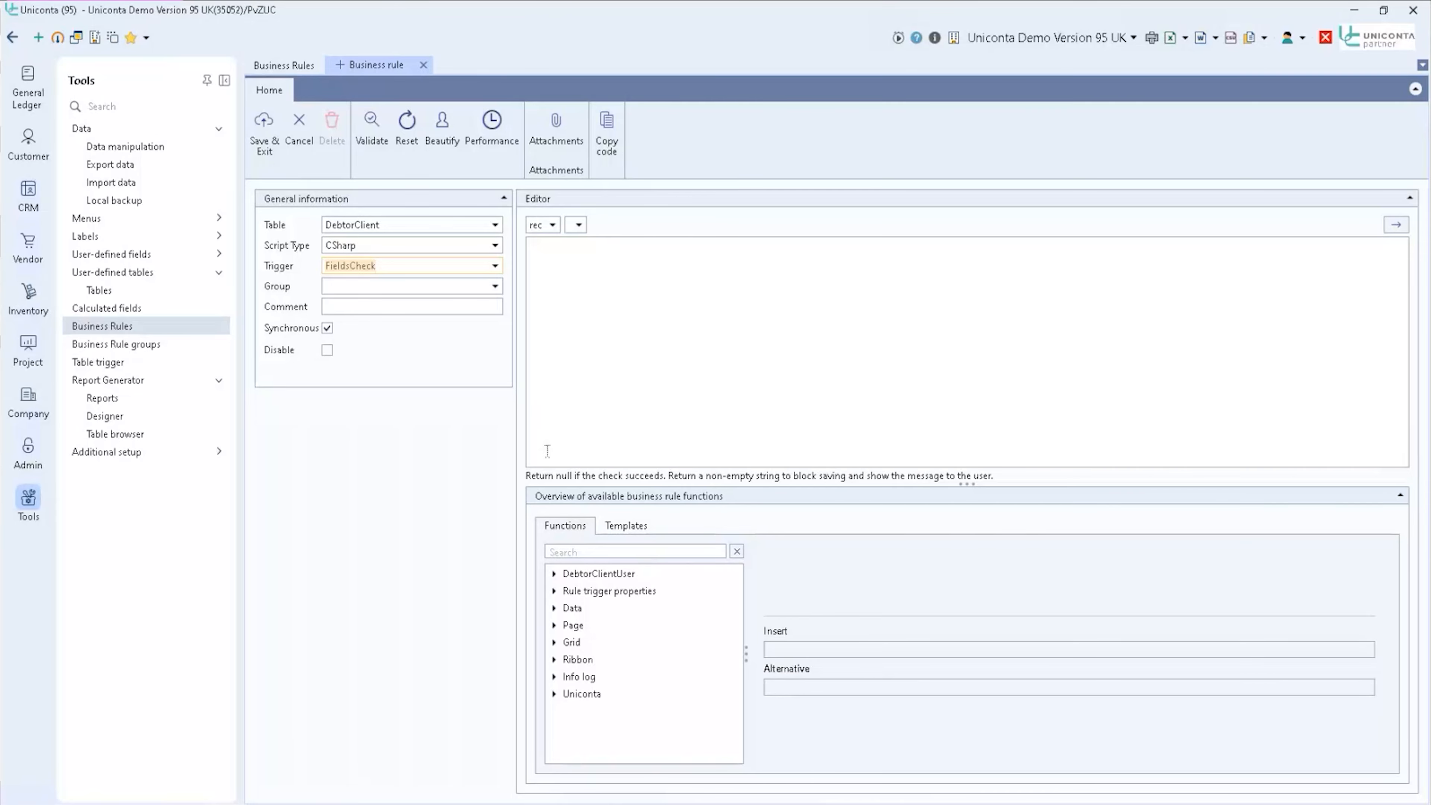
- Search the available business rule functions for "phone"
{"action": "left_click", "coordinate": [661, 552]}
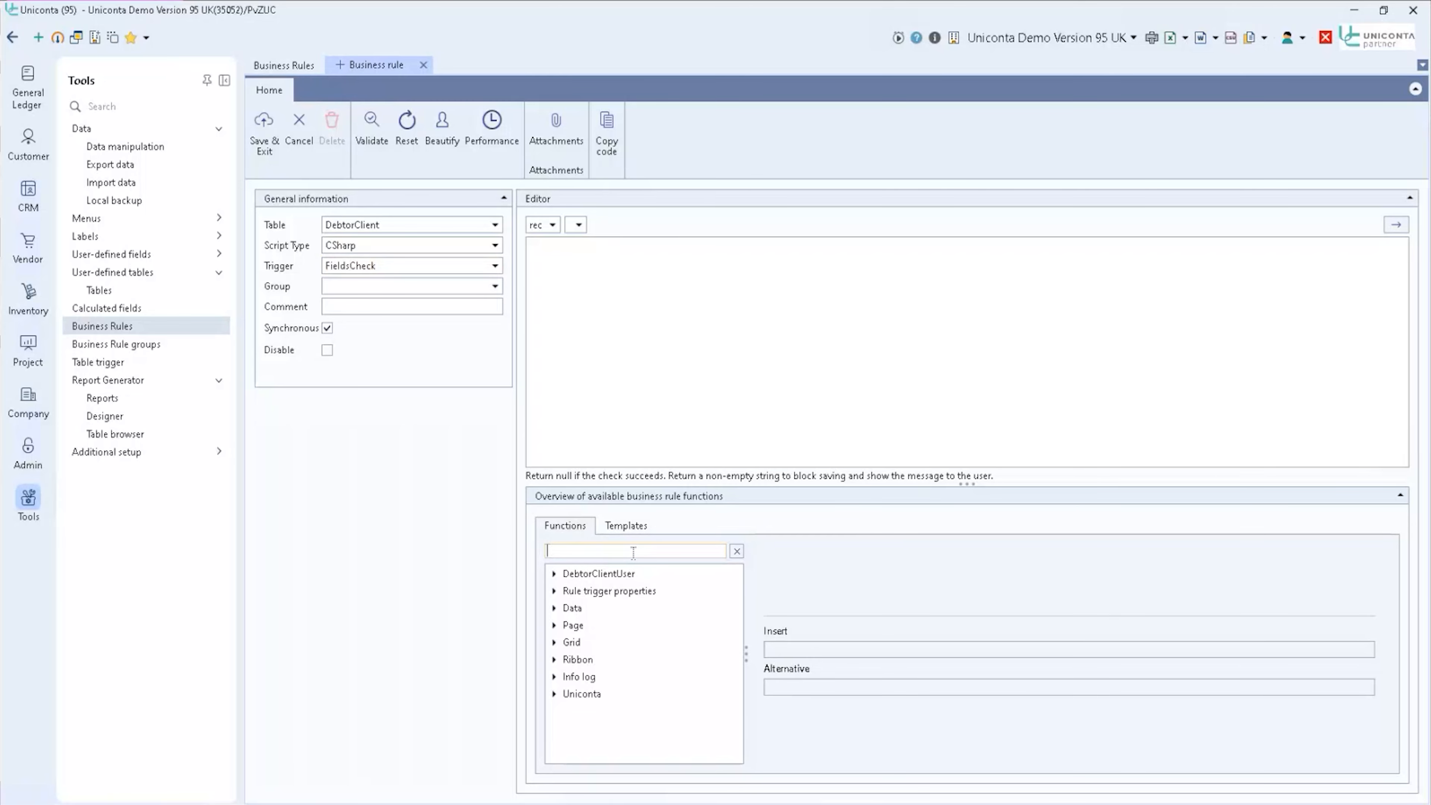
{"action": "type", "text": "pho"}
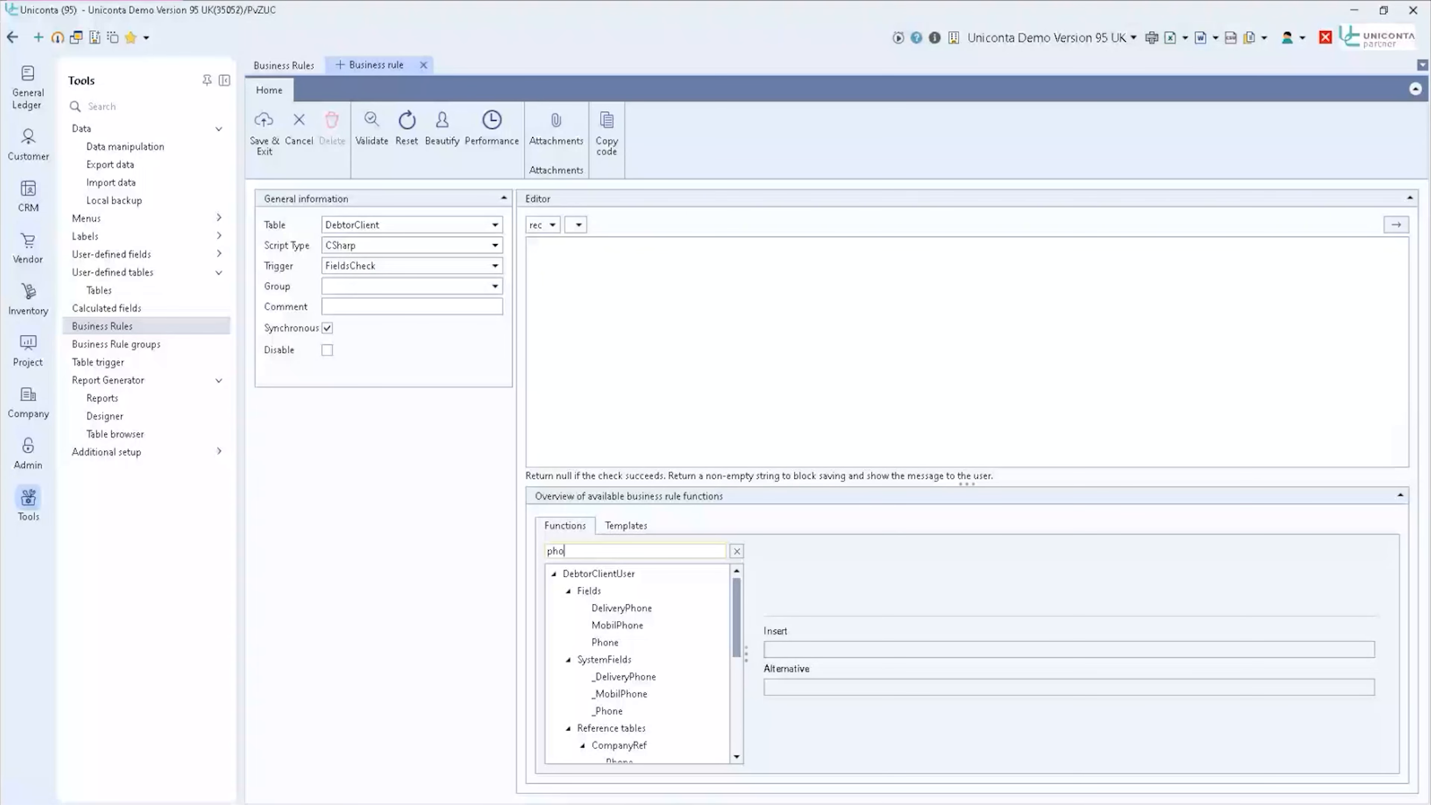
{"action": "type", "text": "ne"}
{"action": "left_click", "coordinate": [622, 609]}
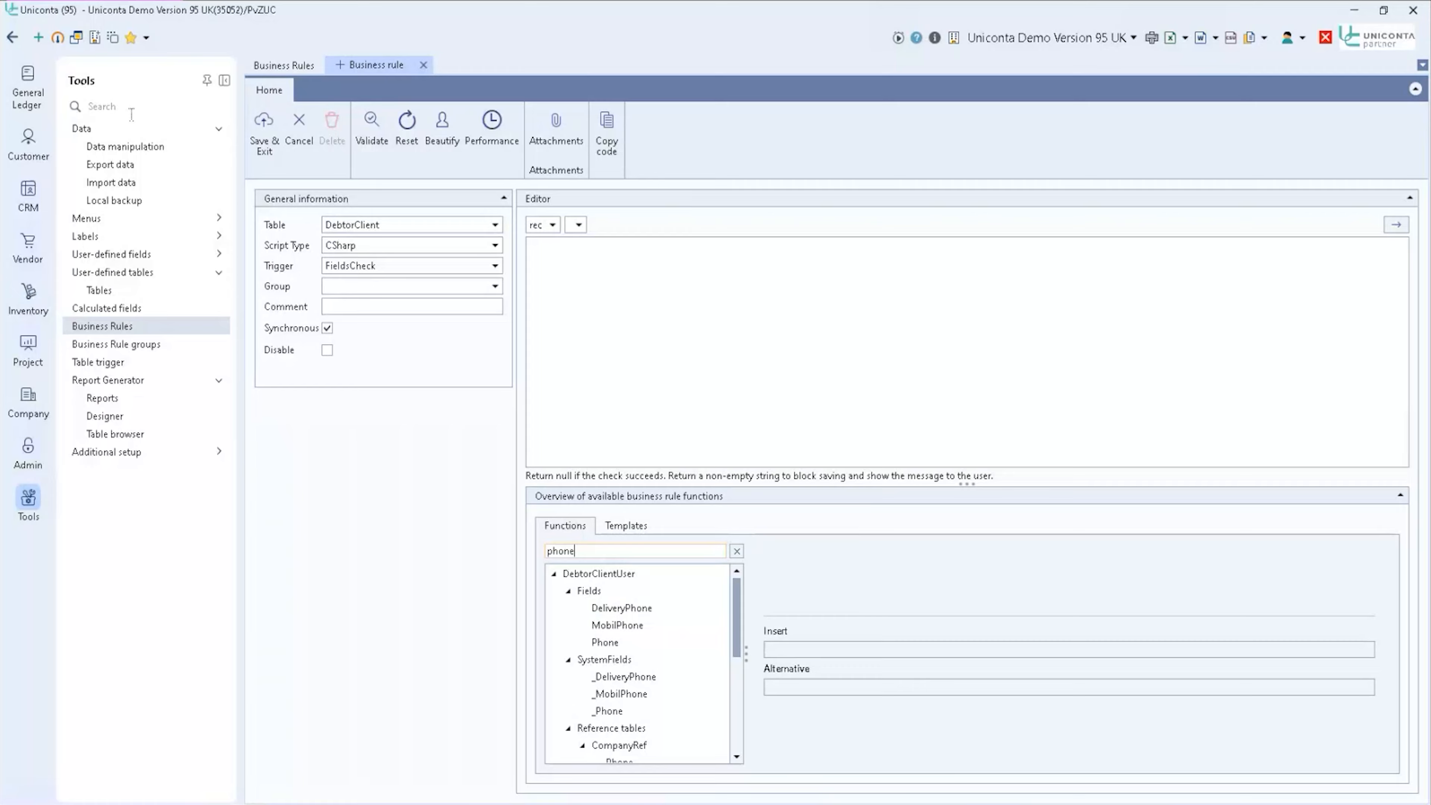
- Open the customer list, bring up its page information window, and view the ribbon actions and the field names
{"action": "left_click", "coordinate": [29, 141]}
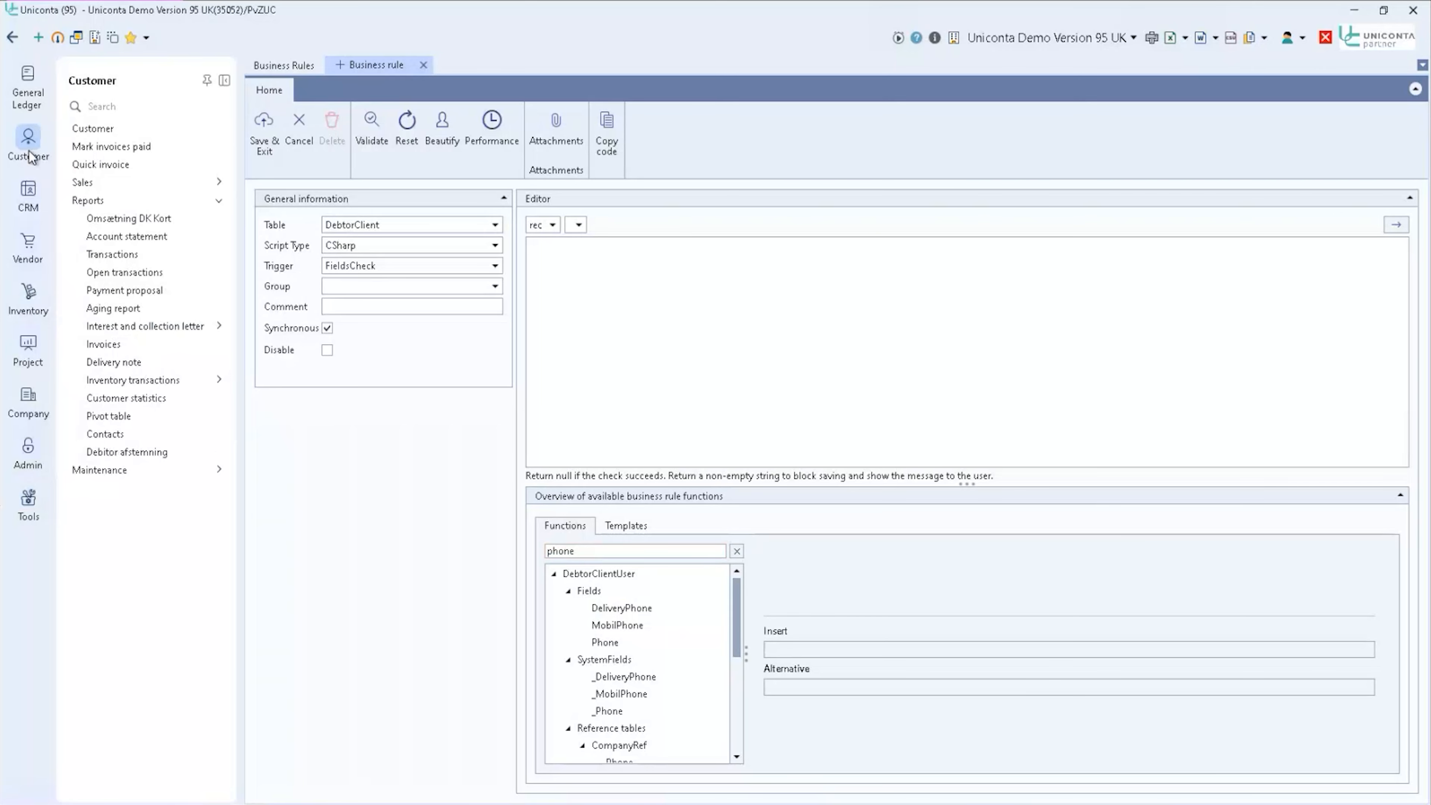
{"action": "left_click", "coordinate": [108, 139]}
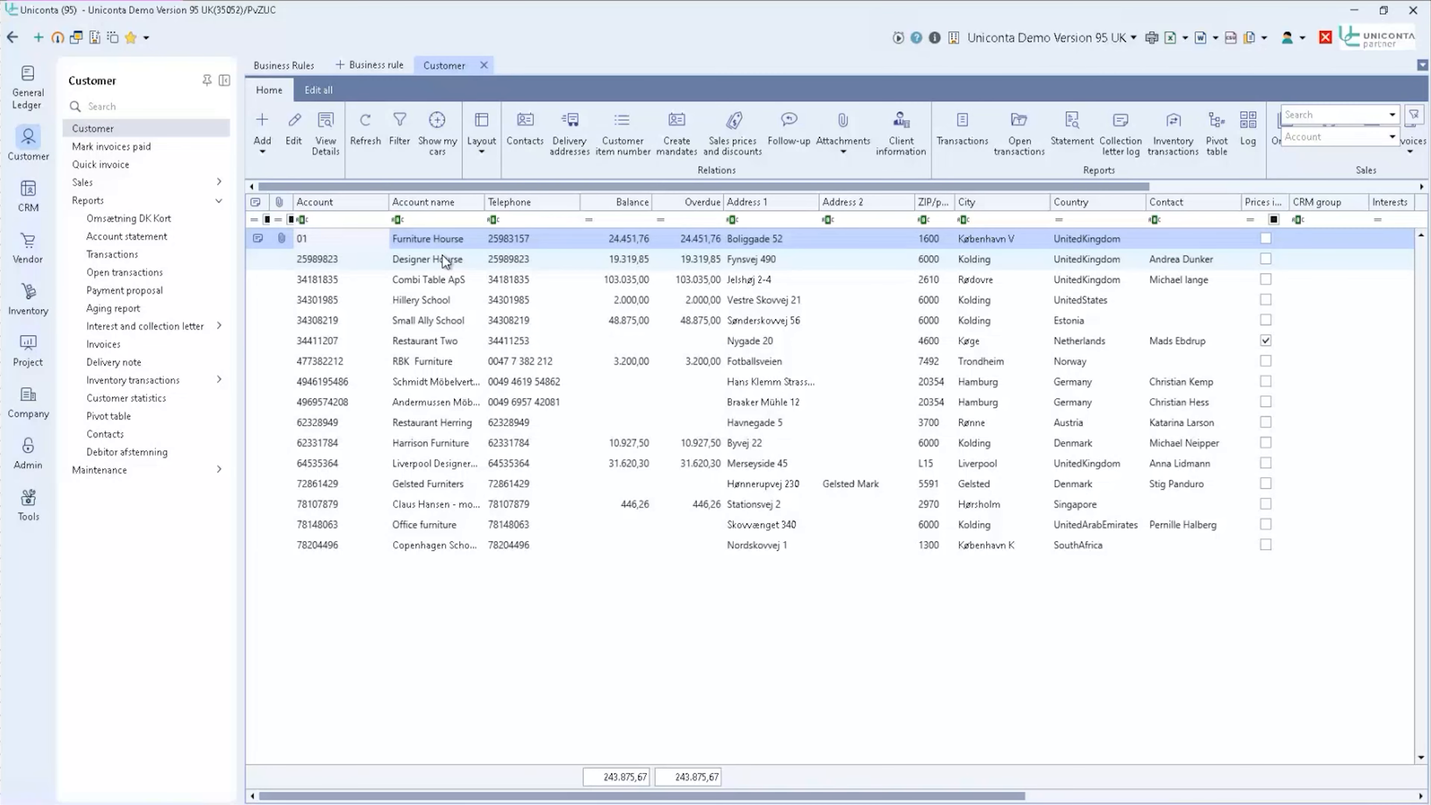
{"action": "key", "text": "F12"}
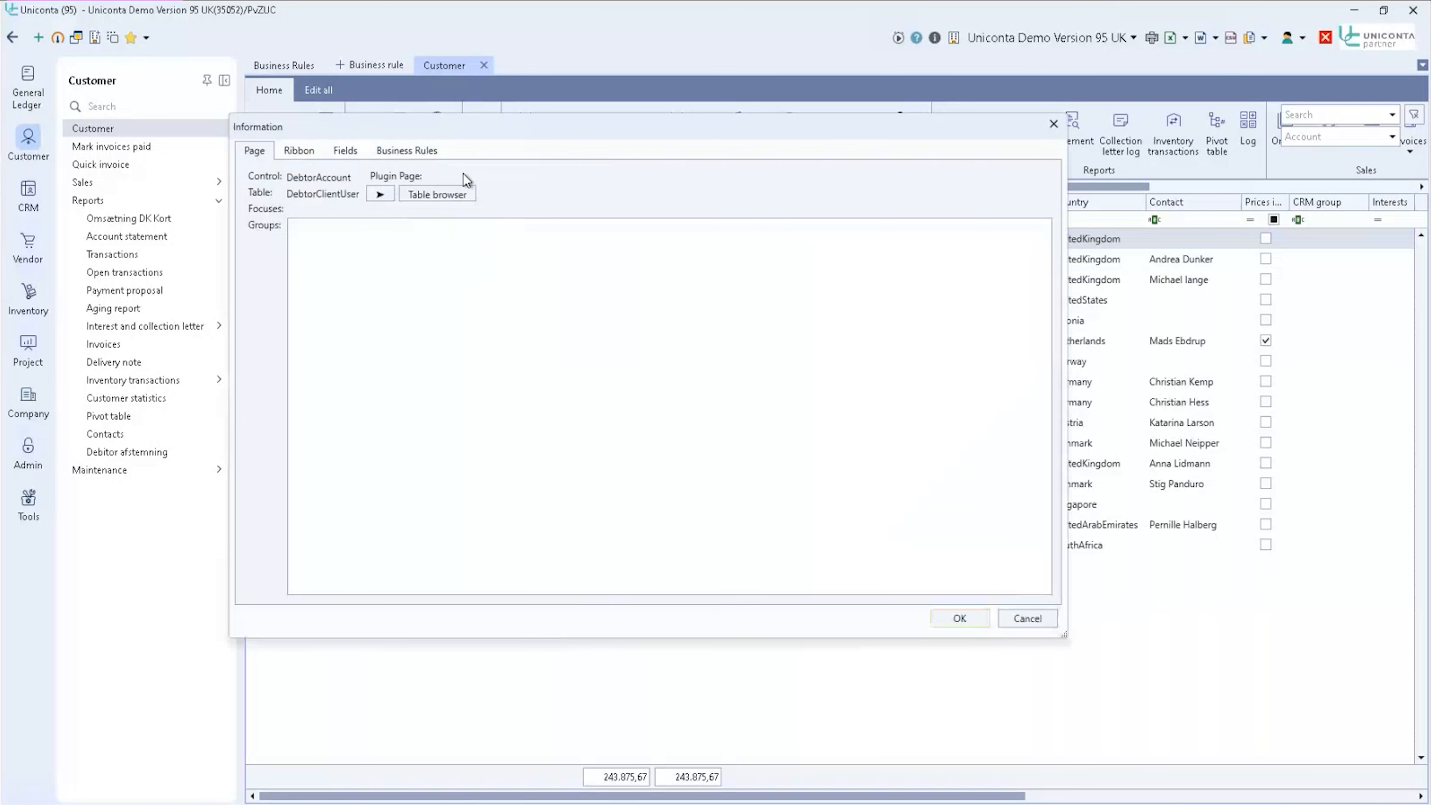
{"action": "left_click_drag", "start_coordinate": [406, 128], "coordinate": [463, 165]}
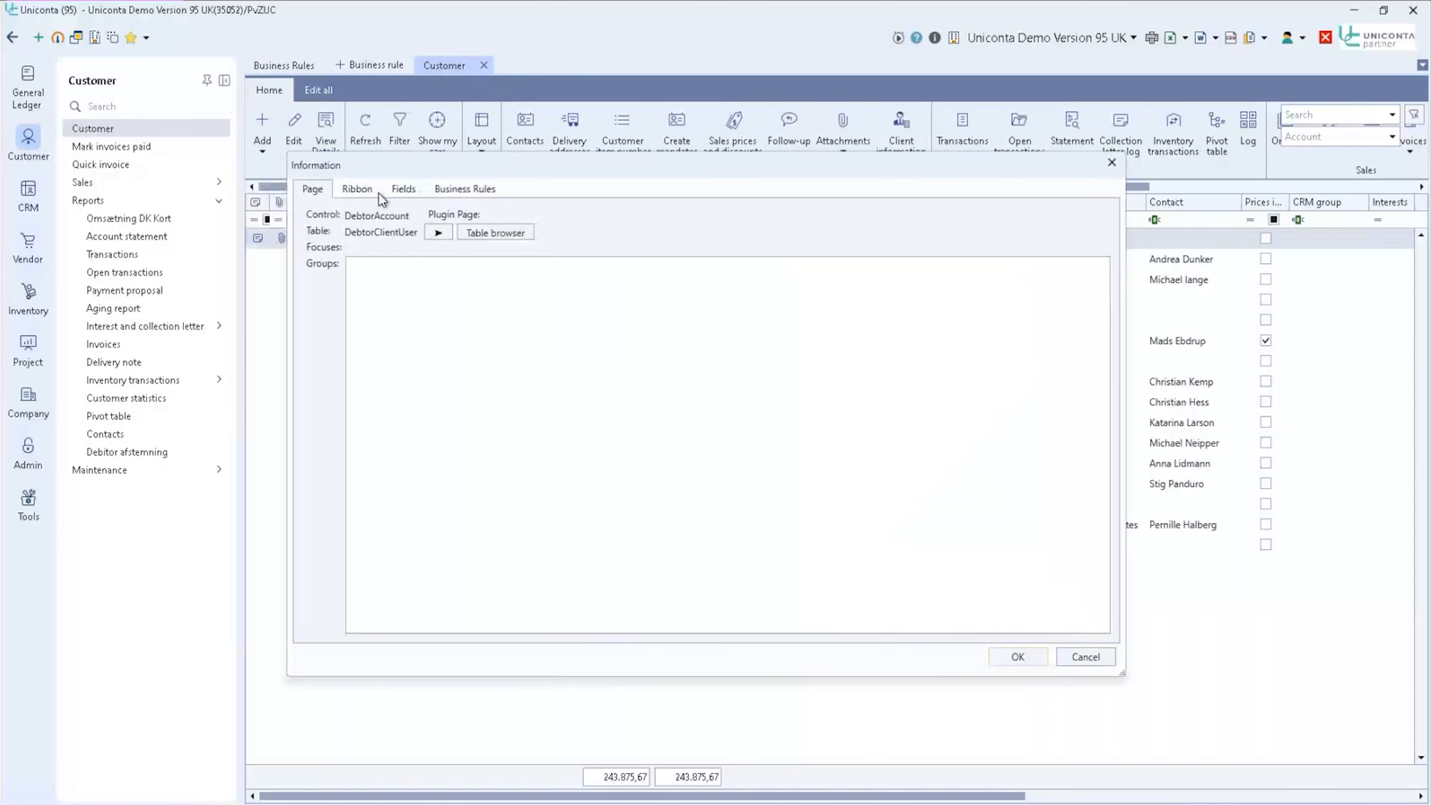
{"action": "left_click", "coordinate": [360, 189]}
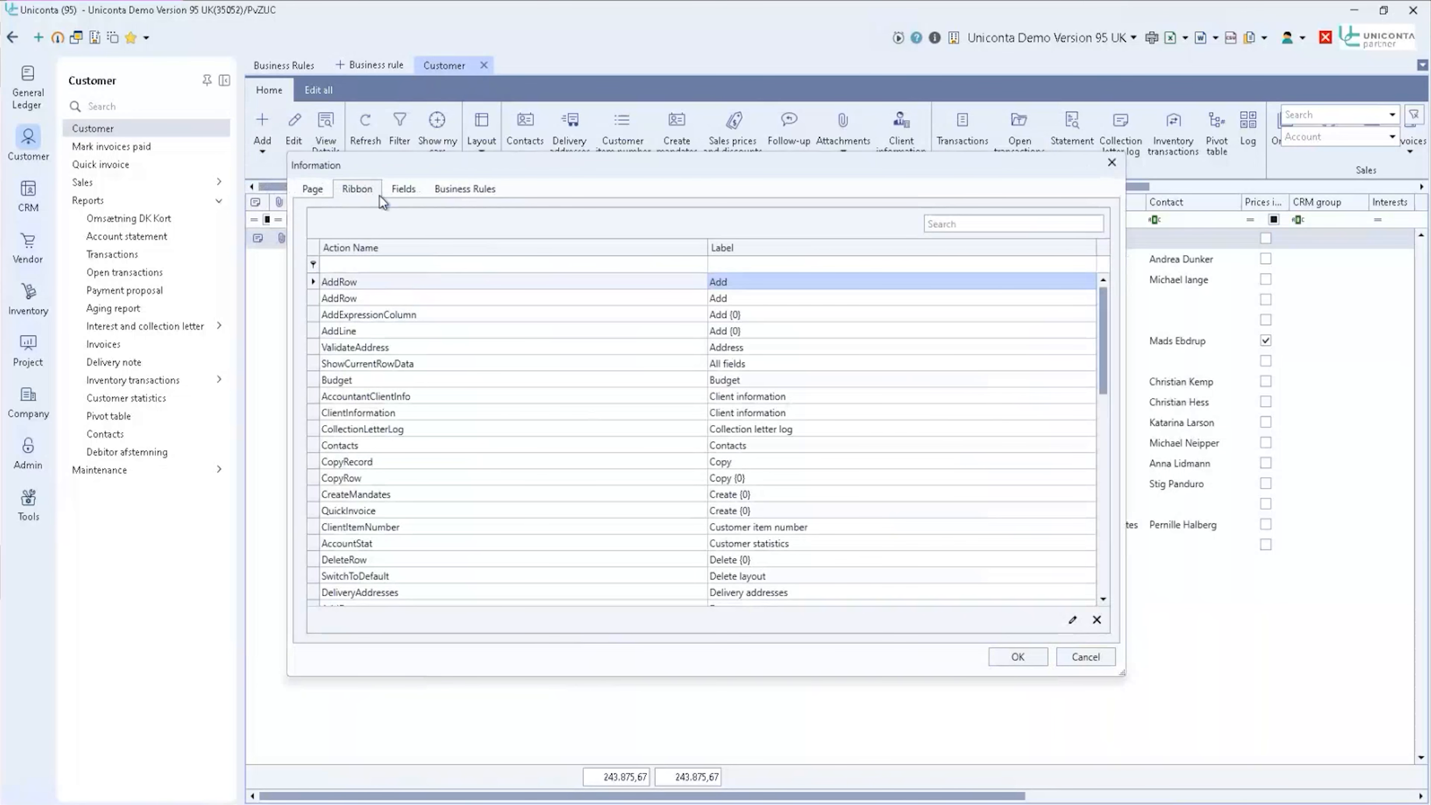
{"action": "left_click", "coordinate": [395, 195]}
- Search the customer page's fields for "phone" and select the internal name of the field labelled Telephone
{"action": "left_click", "coordinate": [1008, 224]}
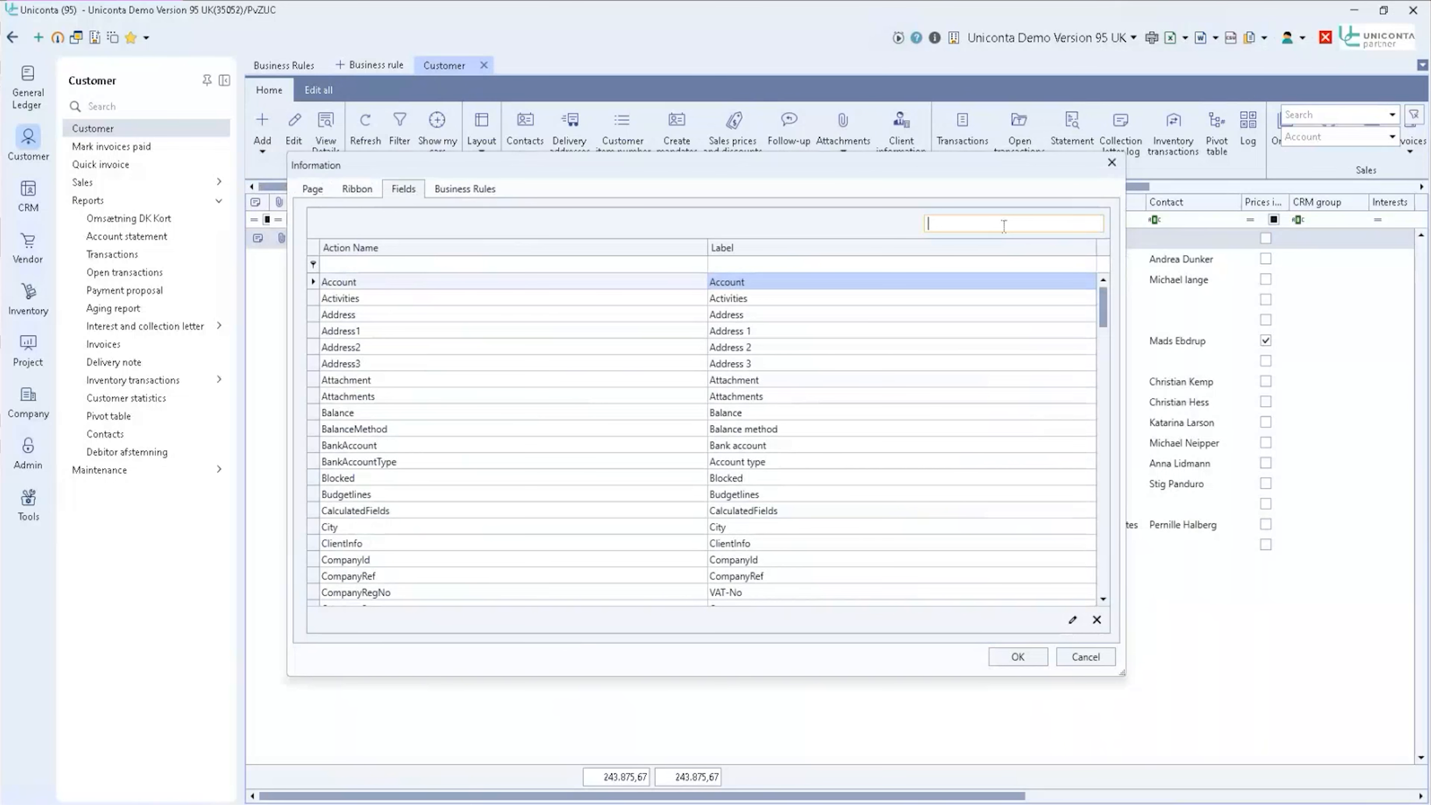
{"action": "type", "text": "phone"}
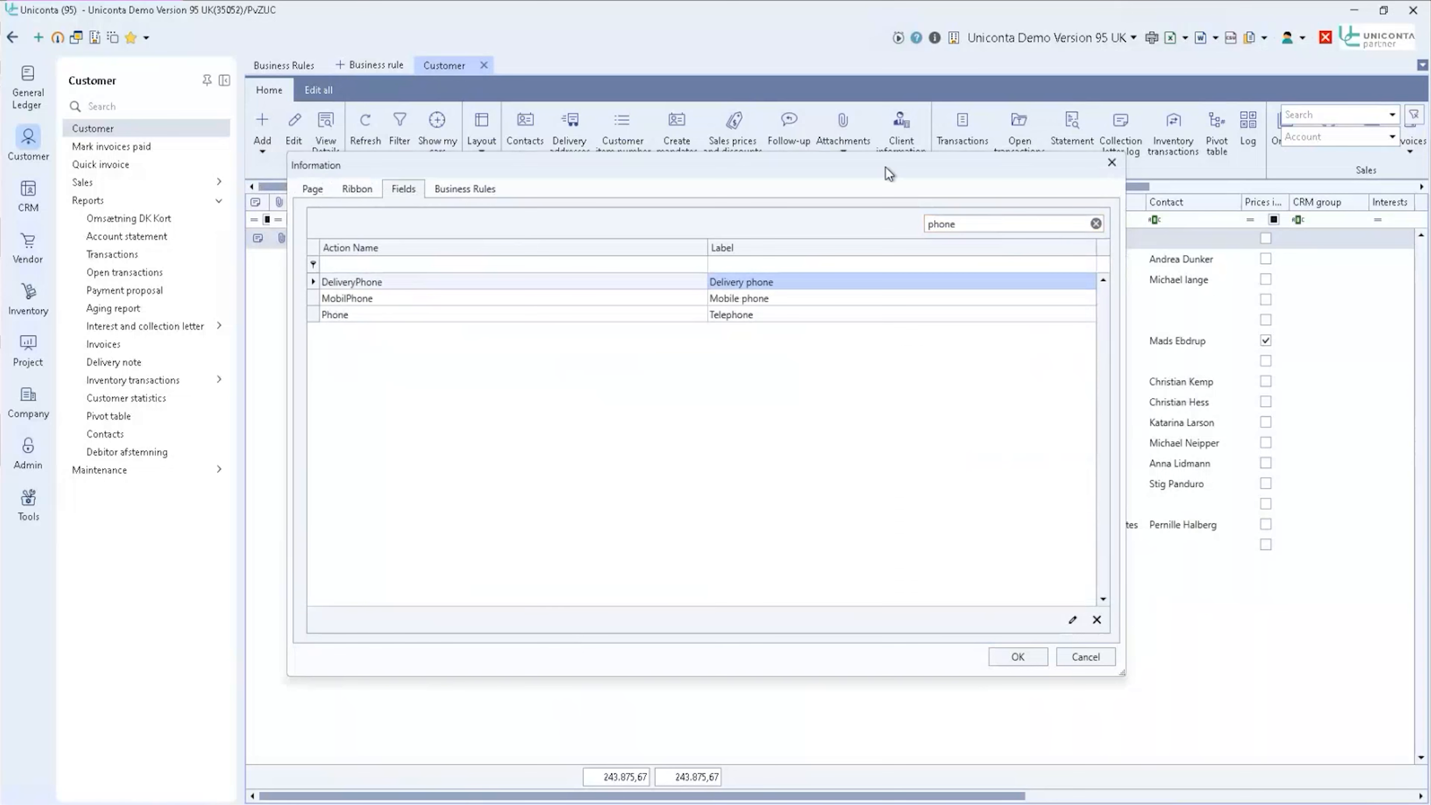
{"action": "left_click", "coordinate": [775, 299]}
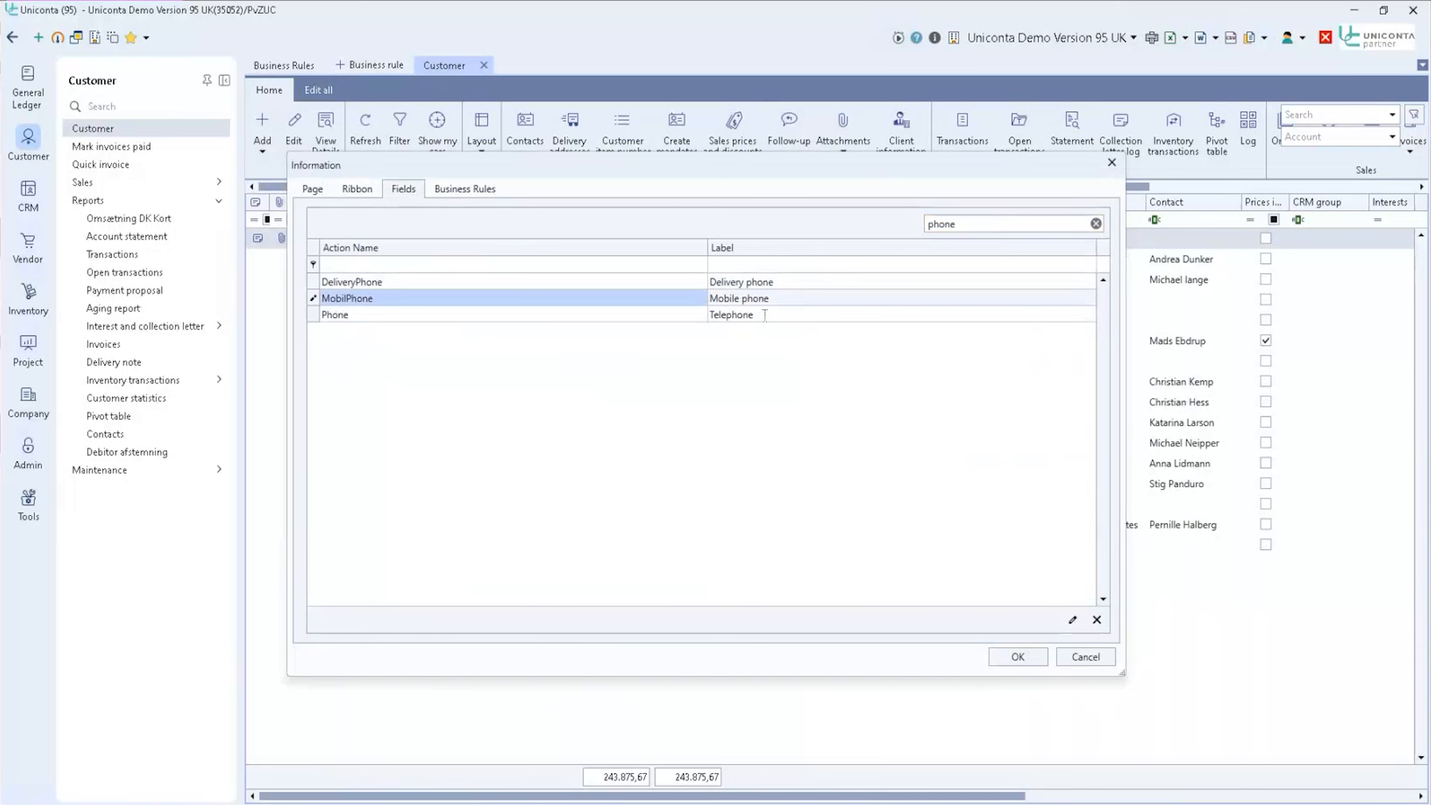
{"action": "left_click_drag", "start_coordinate": [747, 168], "coordinate": [799, 241]}
{"action": "left_click", "coordinate": [426, 387]}
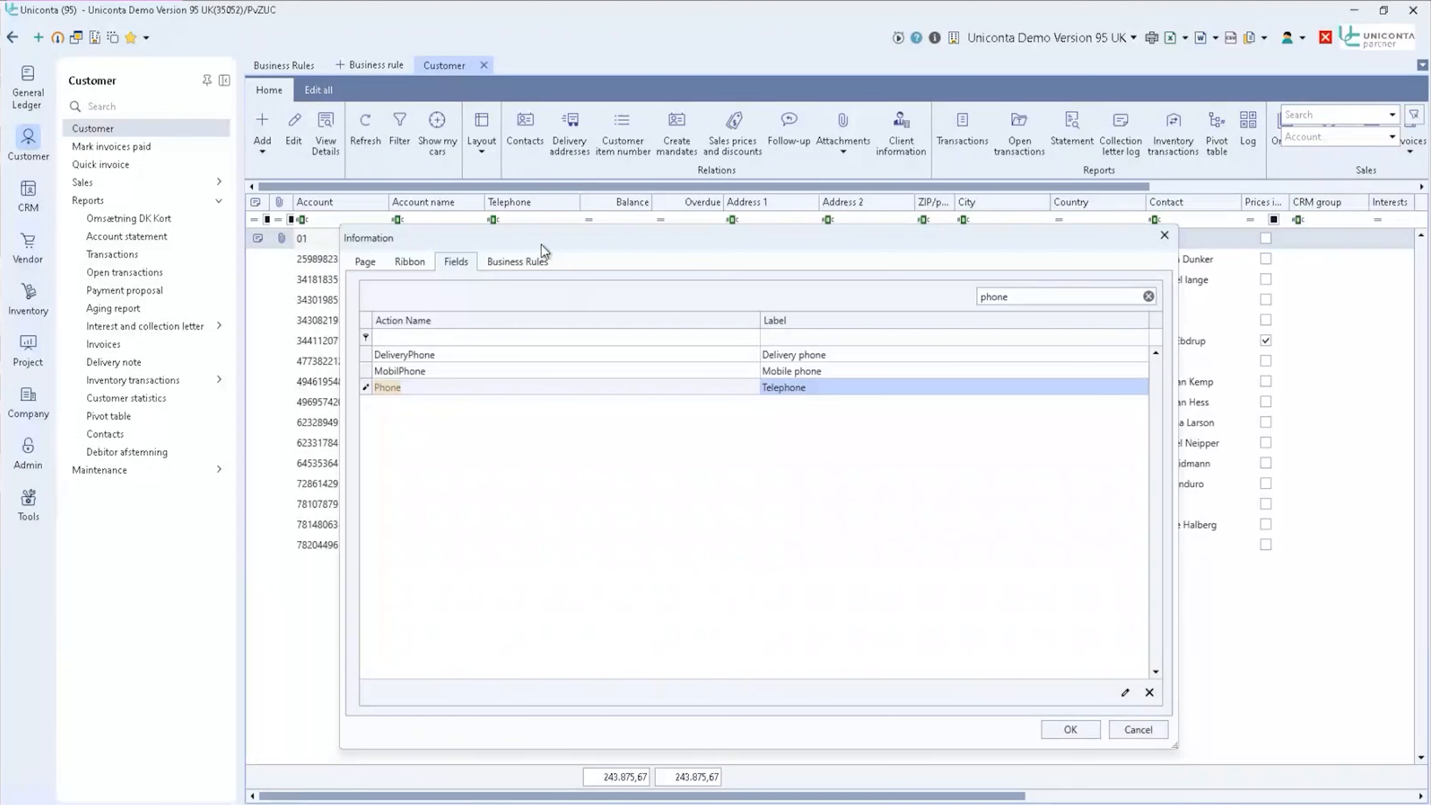
- Show the business rules attached to the customer page and widen the information window to read their scripts
{"action": "left_click_drag", "start_coordinate": [540, 245], "coordinate": [556, 209]}
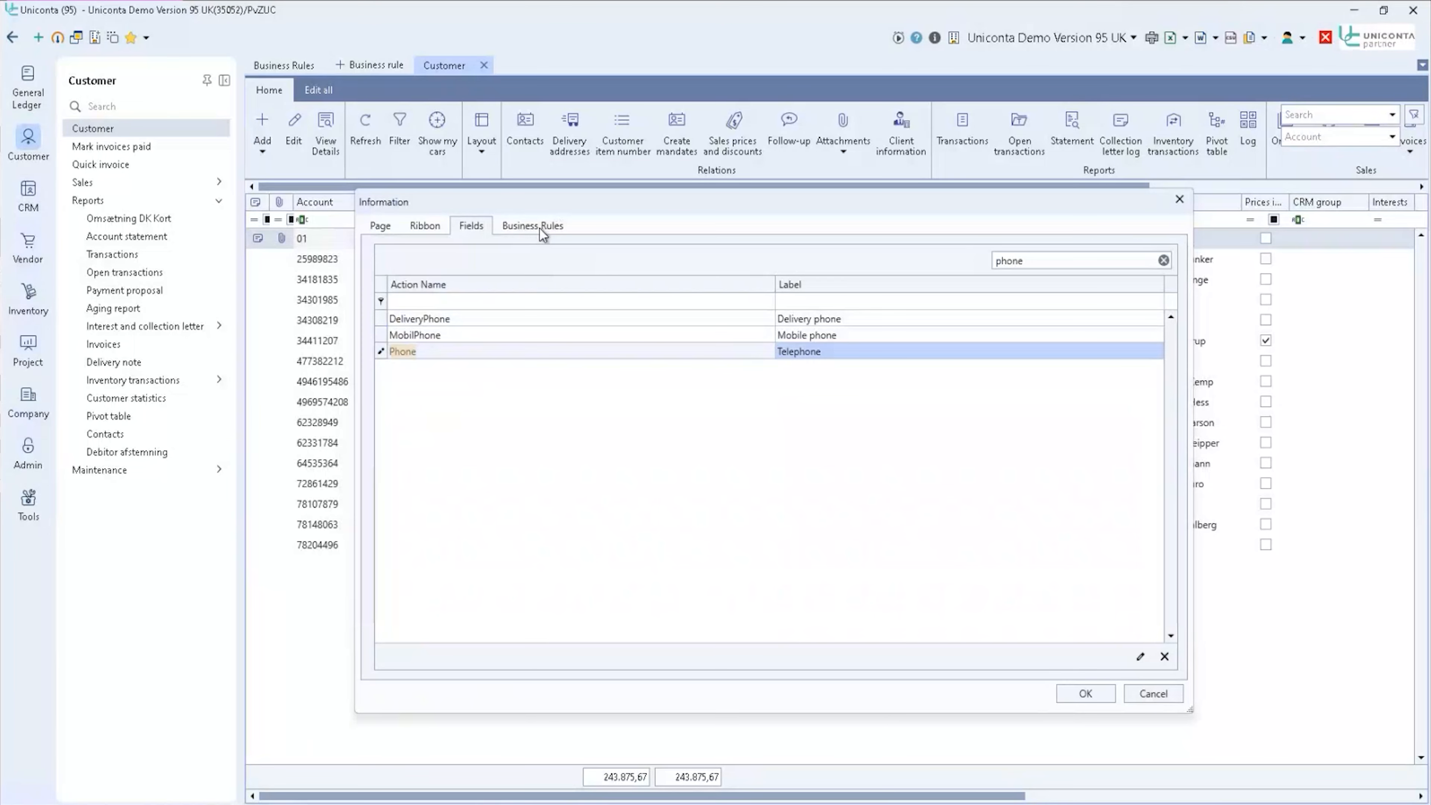
{"action": "left_click", "coordinate": [535, 228]}
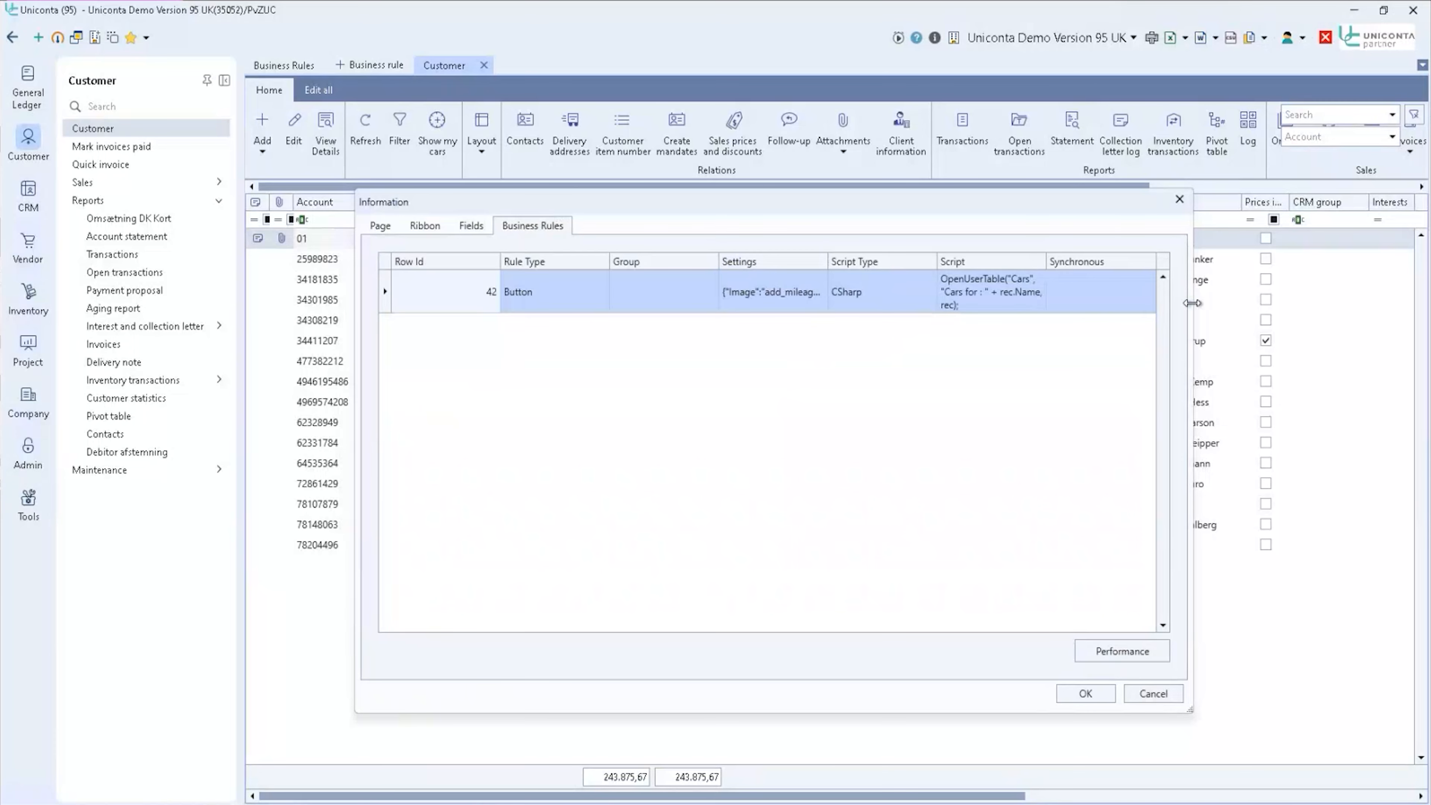
{"action": "left_click_drag", "start_coordinate": [1193, 303], "coordinate": [1352, 284]}
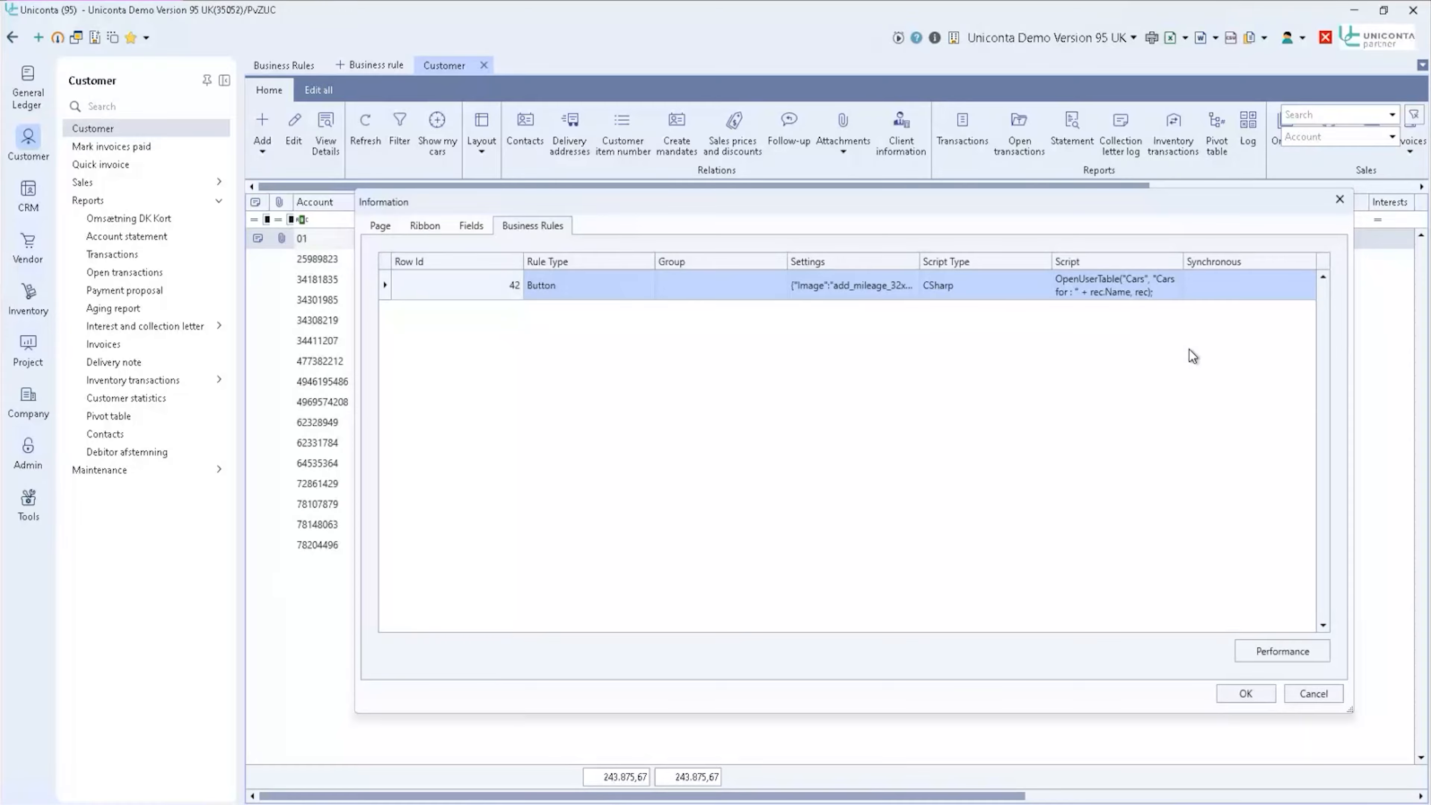
{"action": "left_click", "coordinate": [634, 293]}
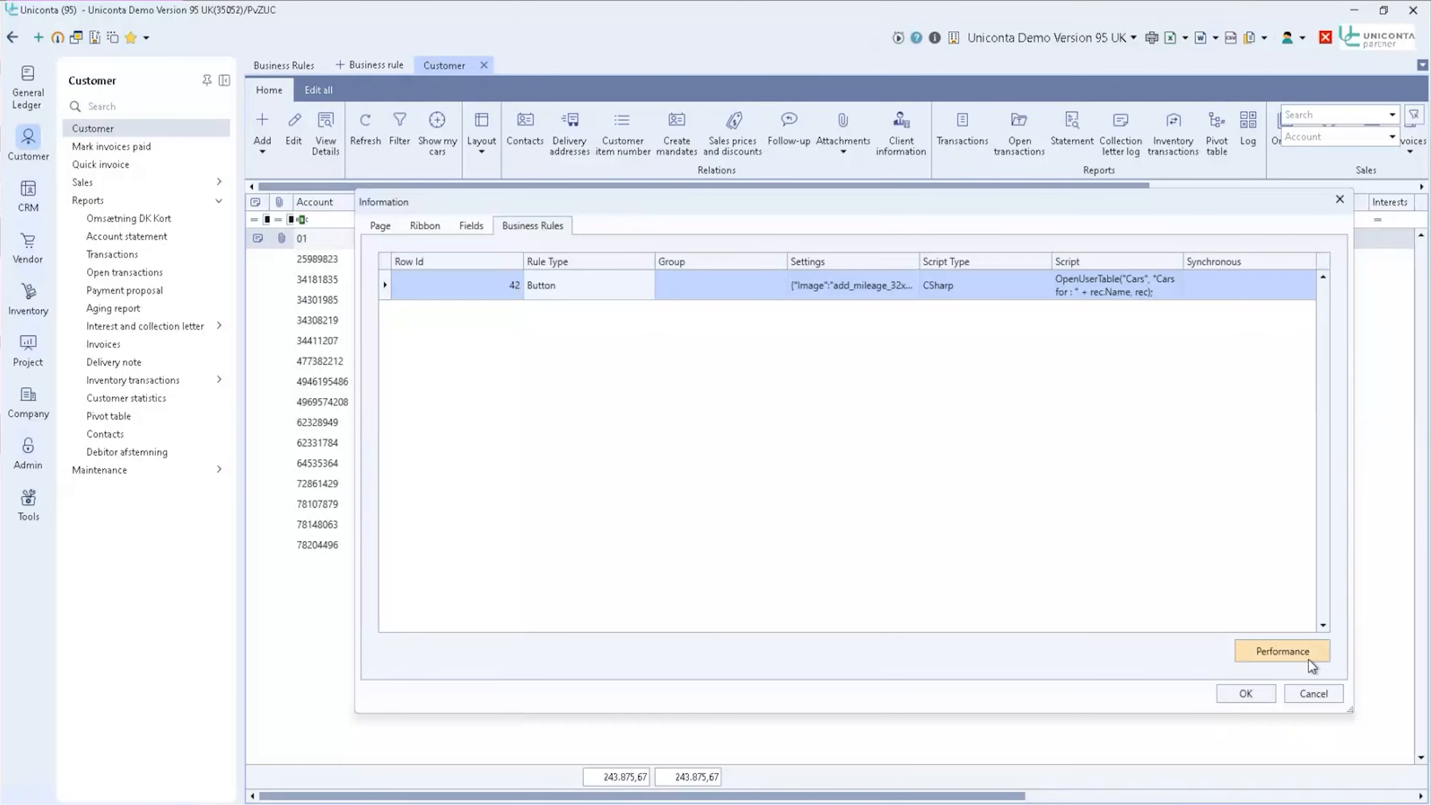
- Open the business rule performance window from the page information and examine the execution statistics
{"action": "left_click", "coordinate": [1282, 650]}
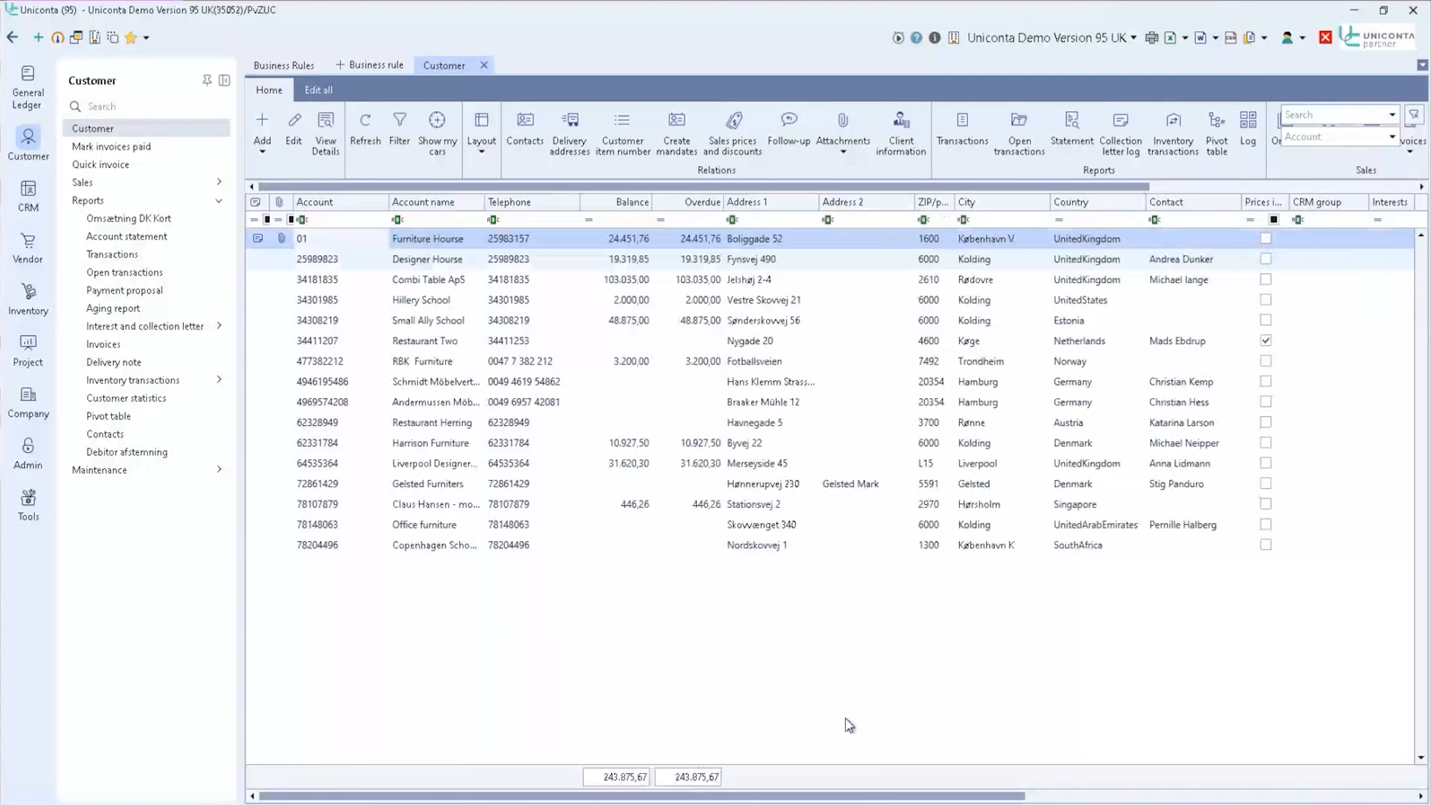
{"action": "left_click", "coordinate": [846, 719]}
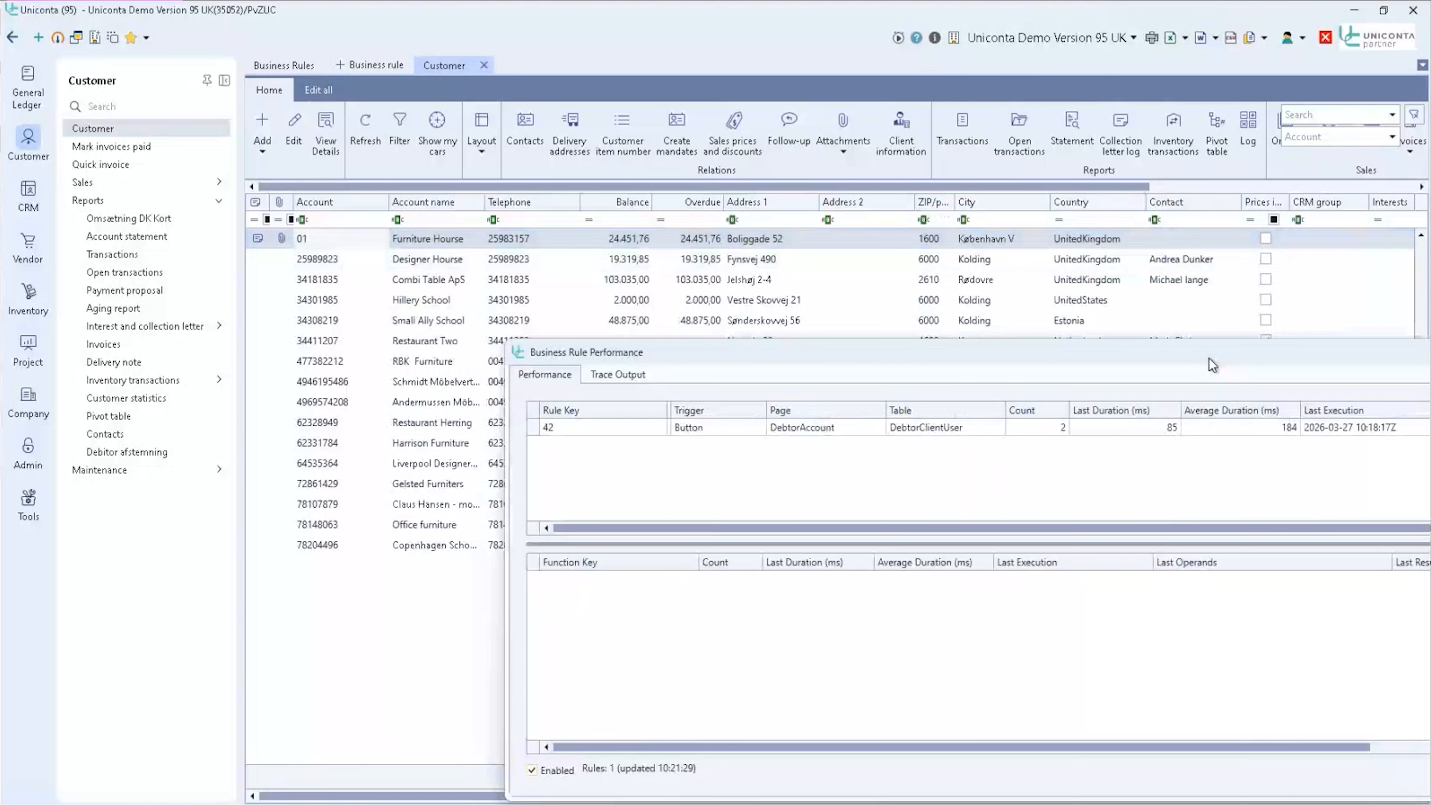
{"action": "left_click_drag", "start_coordinate": [1208, 358], "coordinate": [1118, 323]}
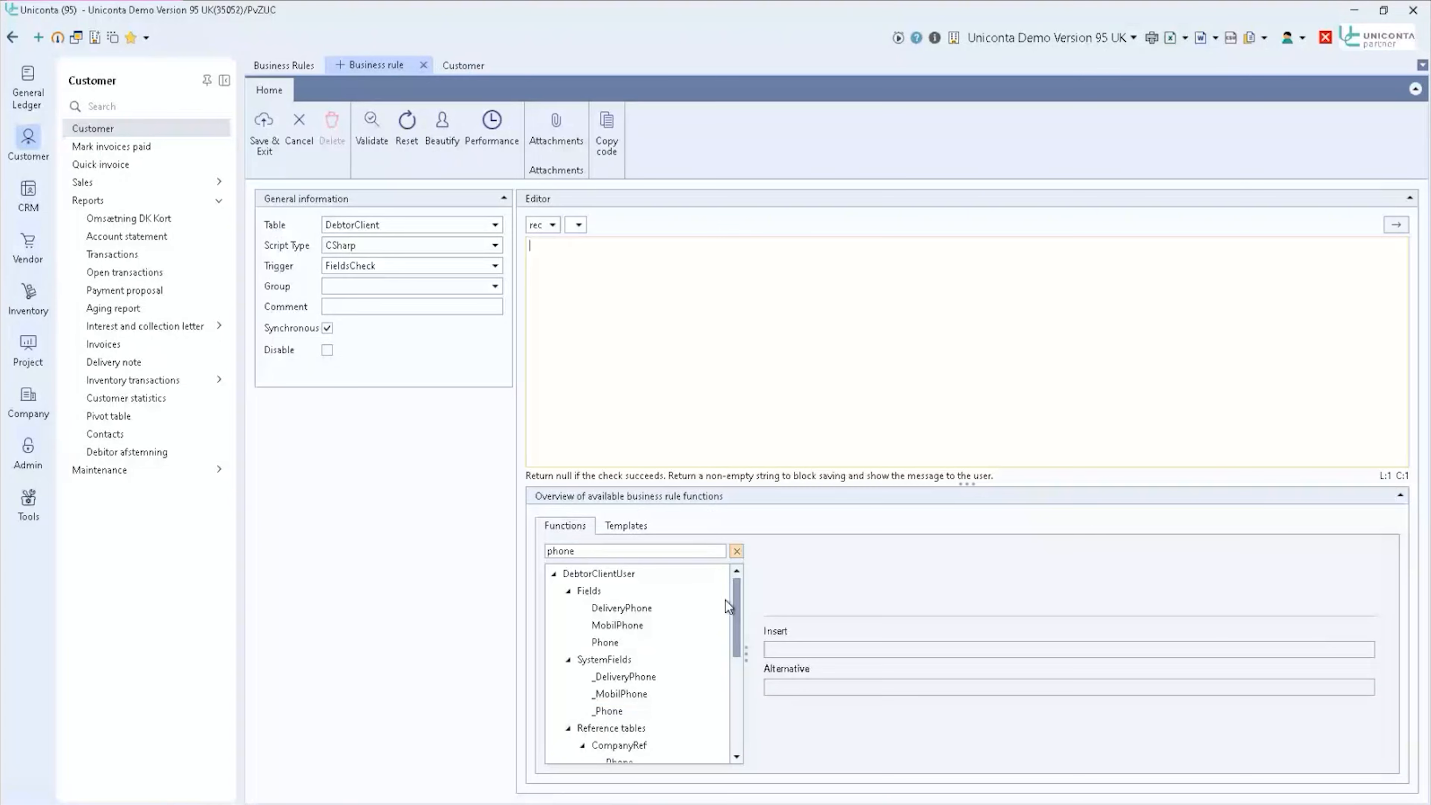
- Return to the new business rule, search its functions for "valid", and read the IsValidPhone and IsValidEmail descriptions
{"action": "scroll", "coordinate": [726, 601], "scroll_direction": "down", "scroll_amount": 5}
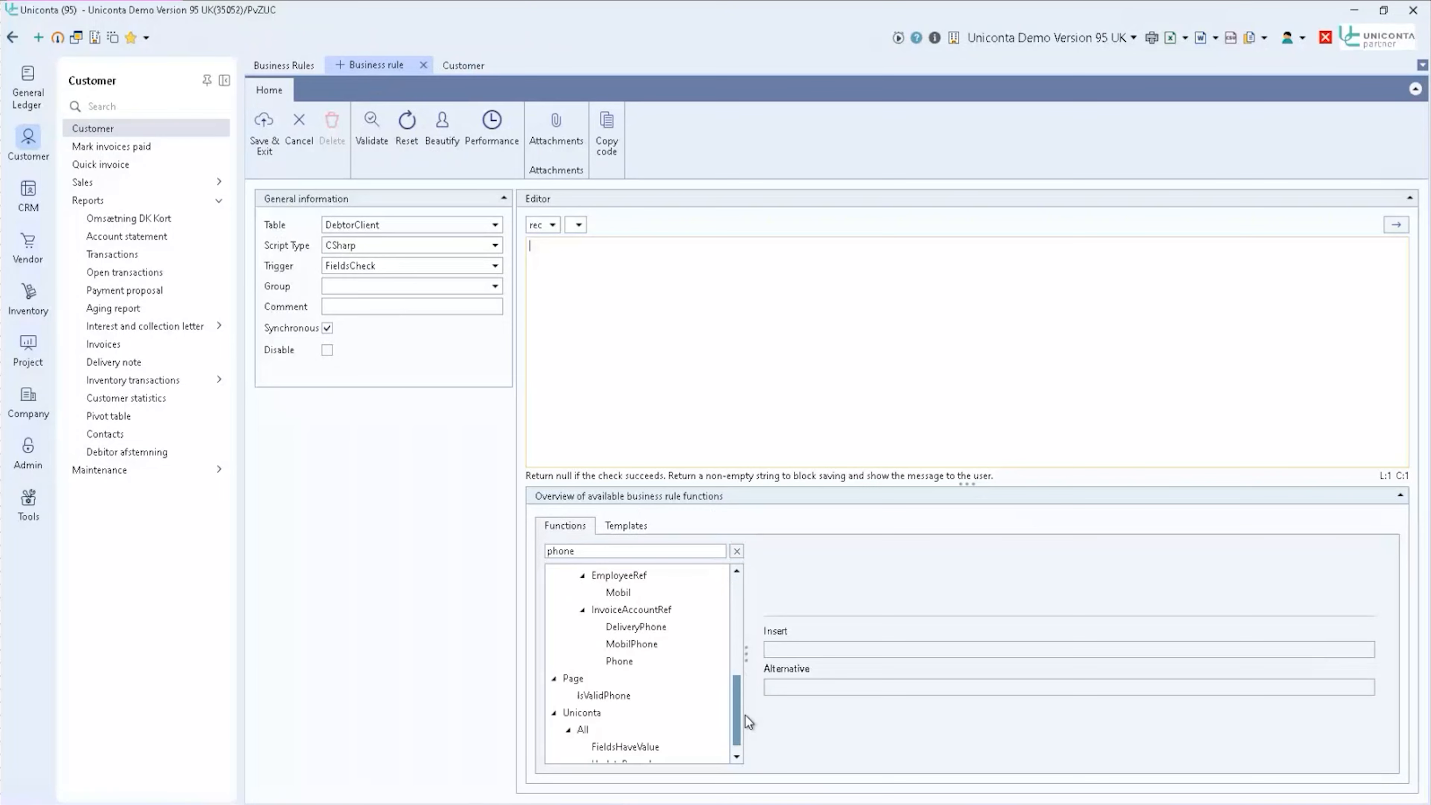
{"action": "scroll", "coordinate": [624, 683], "scroll_direction": "down", "scroll_amount": 1}
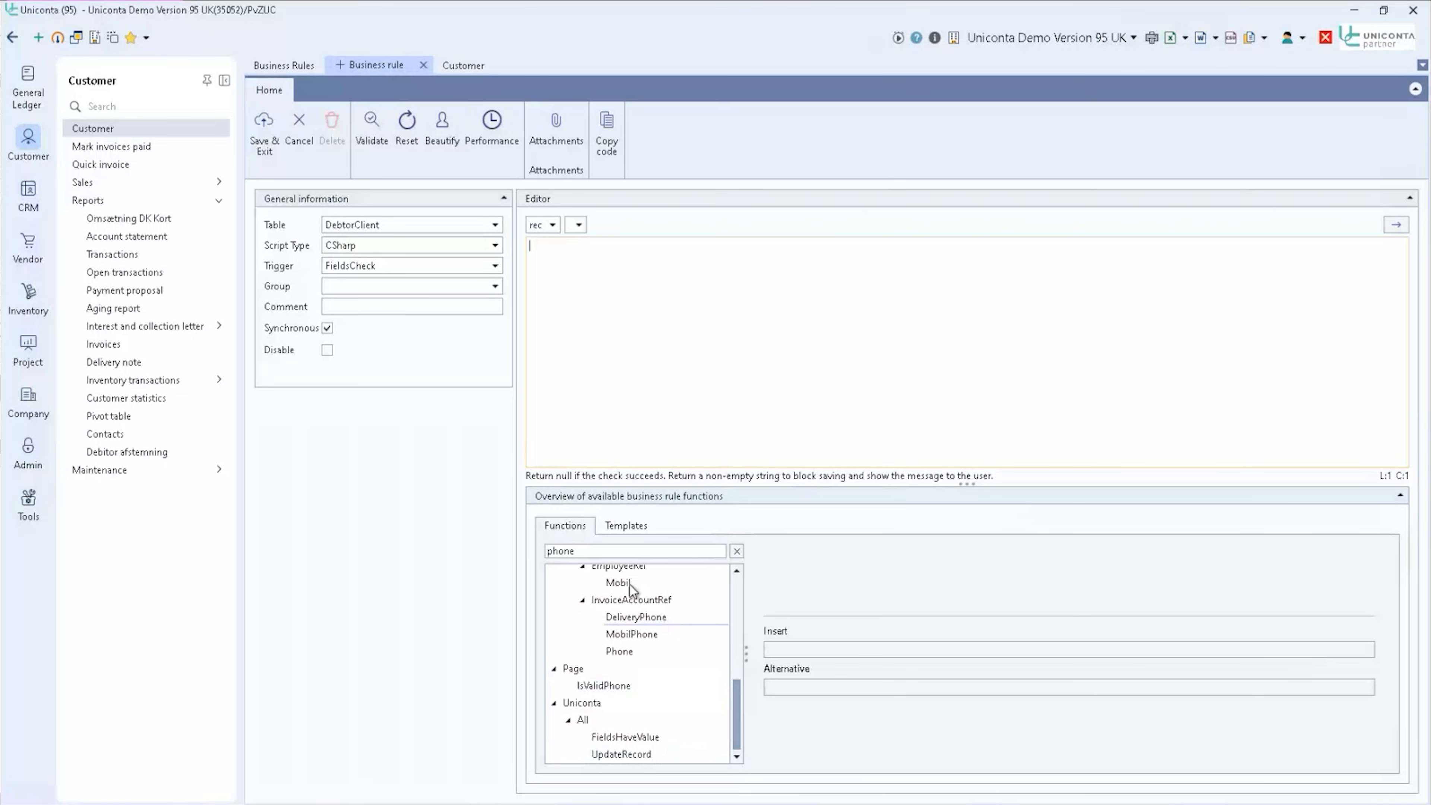
{"action": "left_click", "coordinate": [610, 554]}
{"action": "type", "text": "v"}
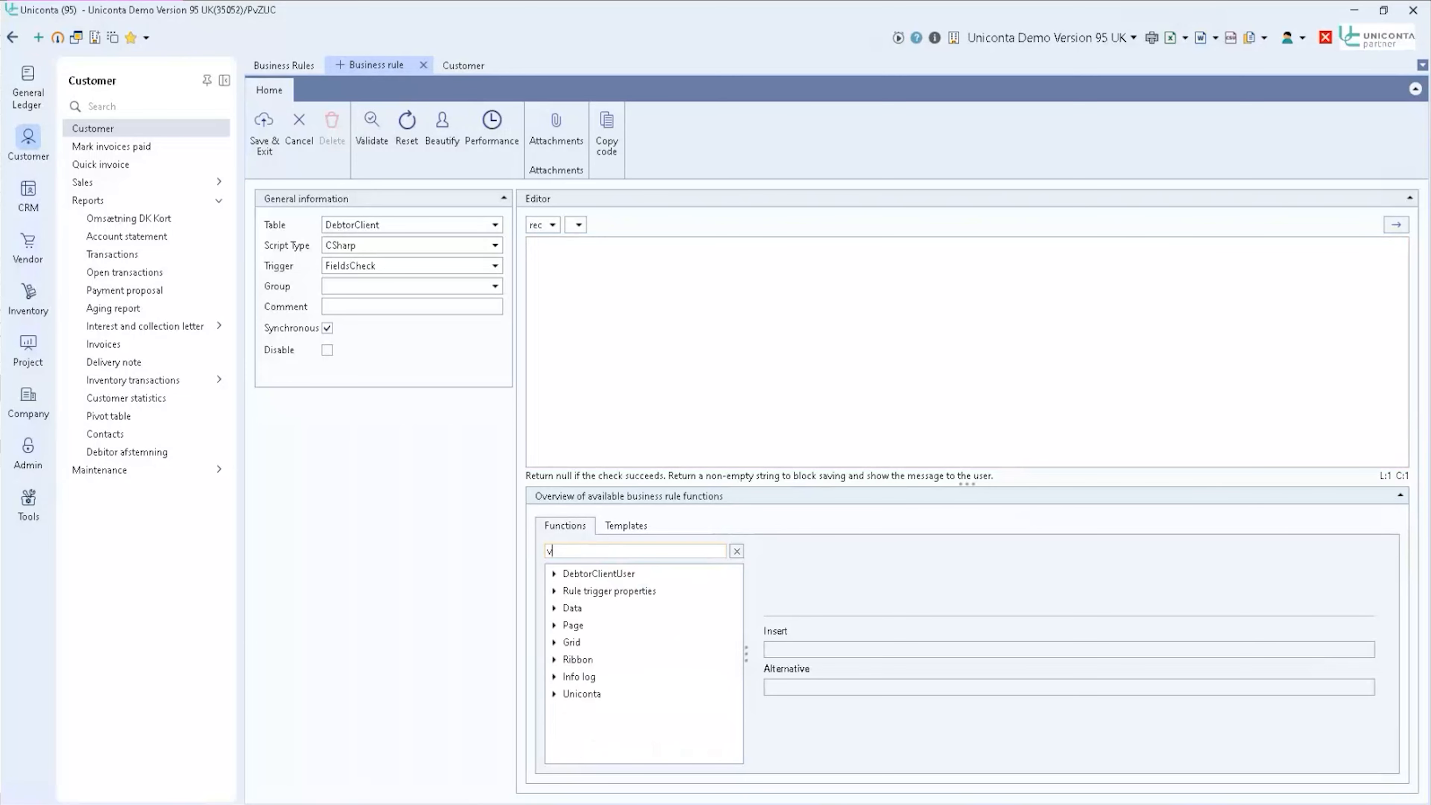
{"action": "type", "text": "alid"}
{"action": "left_click", "coordinate": [642, 610]}
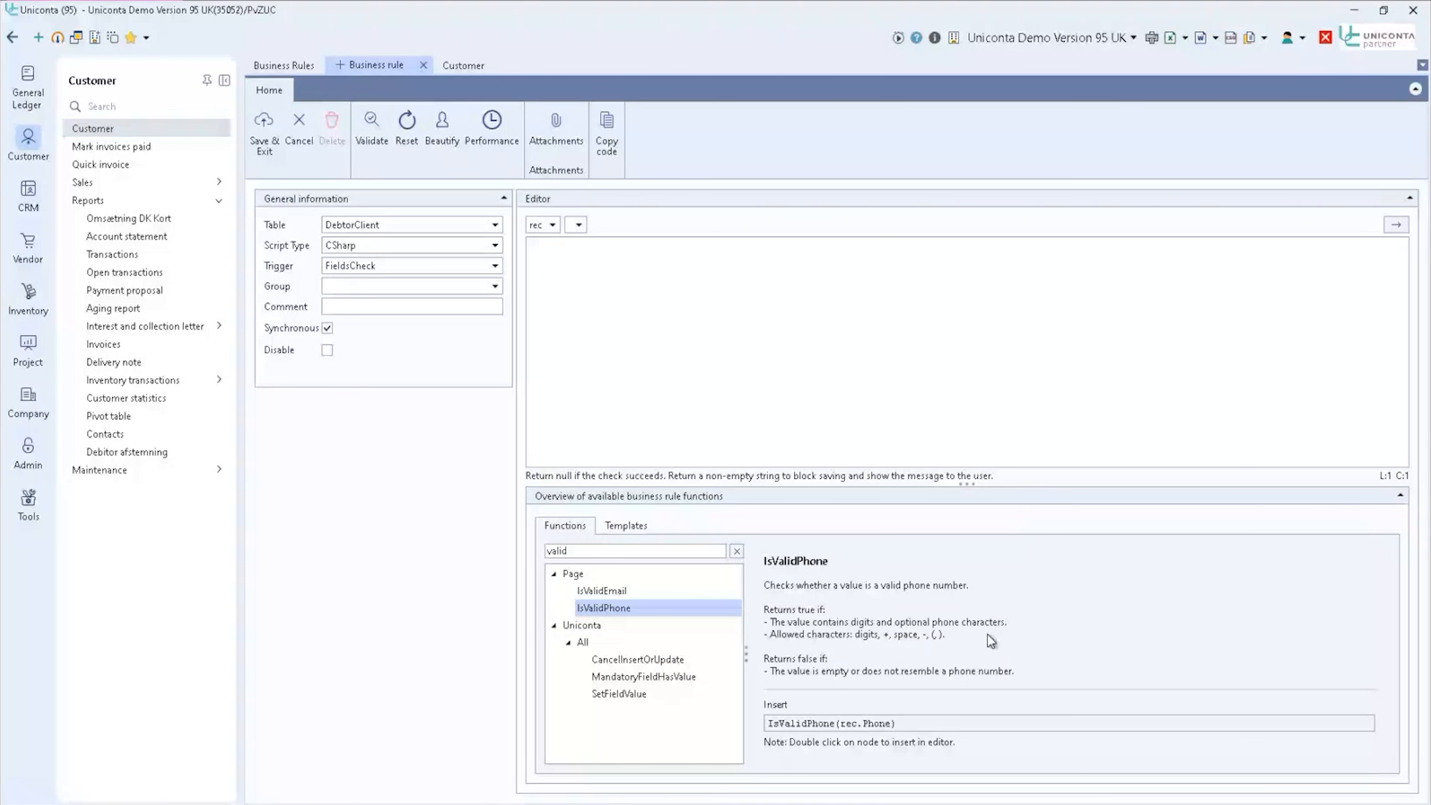
{"action": "left_click", "coordinate": [638, 593]}
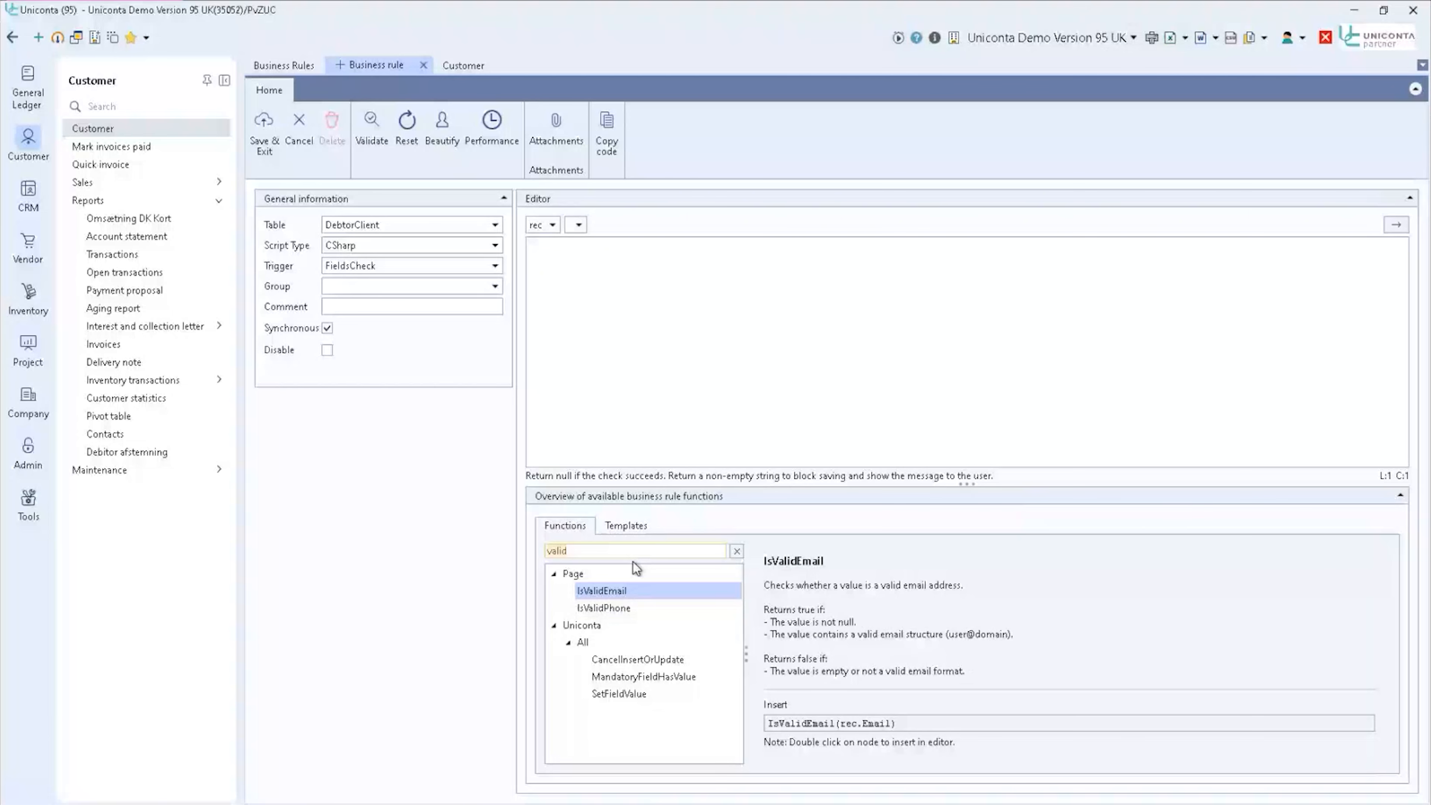
- Search the functions for "rege" and examine RegexMatch's description and the parameters in its insert syntax
{"action": "type", "text": "rege"}
{"action": "left_click", "coordinate": [652, 591]}
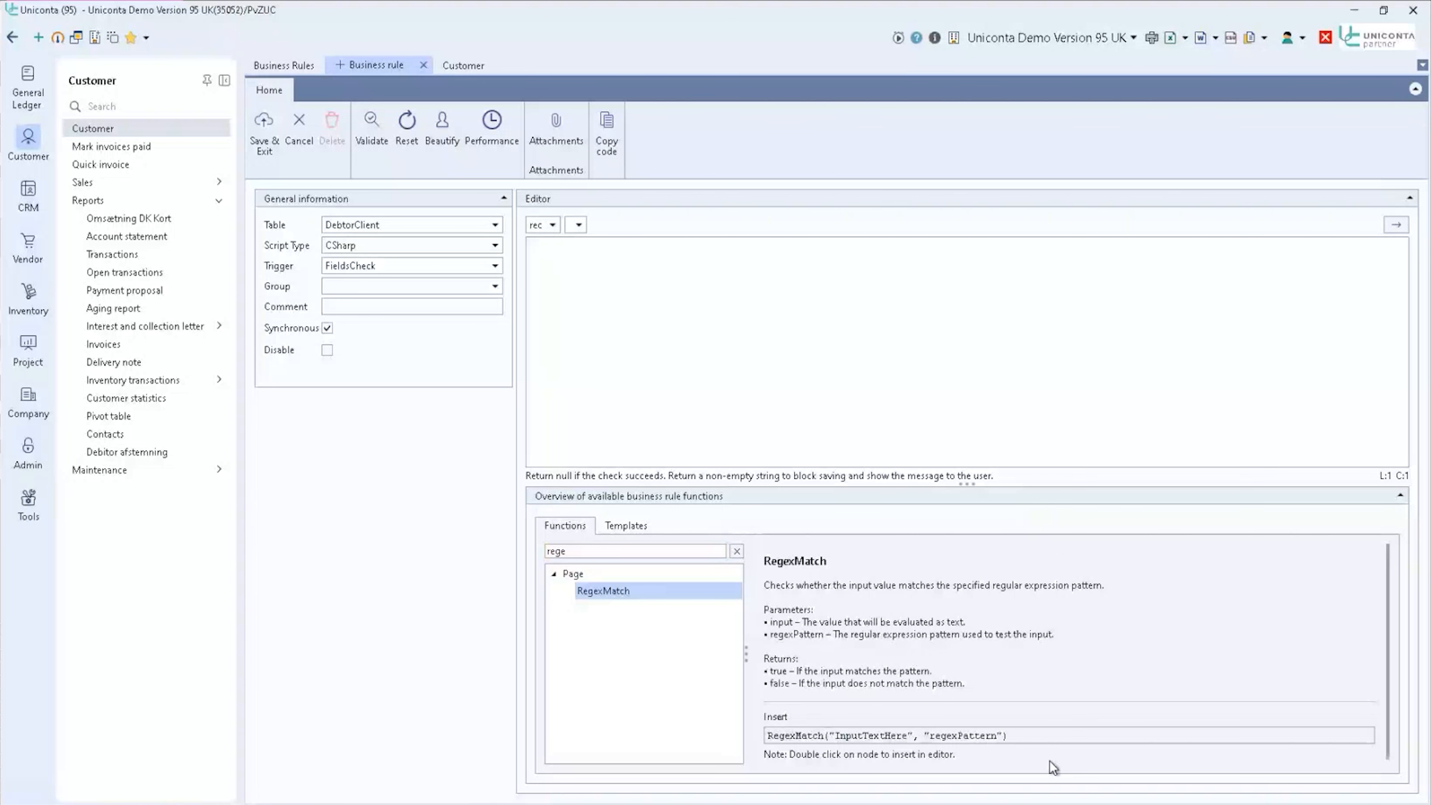
{"action": "left_click_drag", "start_coordinate": [823, 735], "coordinate": [1006, 741]}
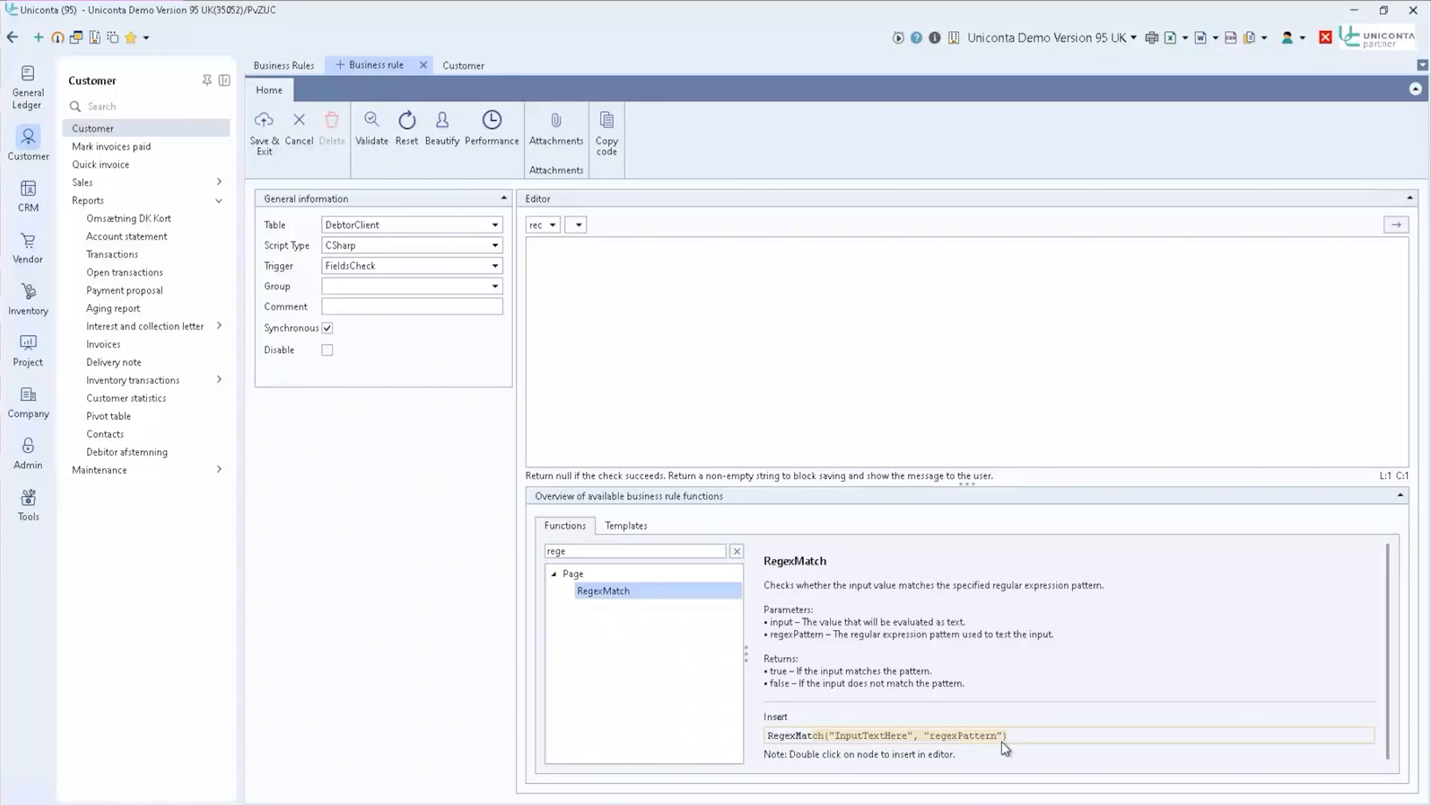
{"action": "left_click_drag", "start_coordinate": [835, 736], "coordinate": [993, 737]}
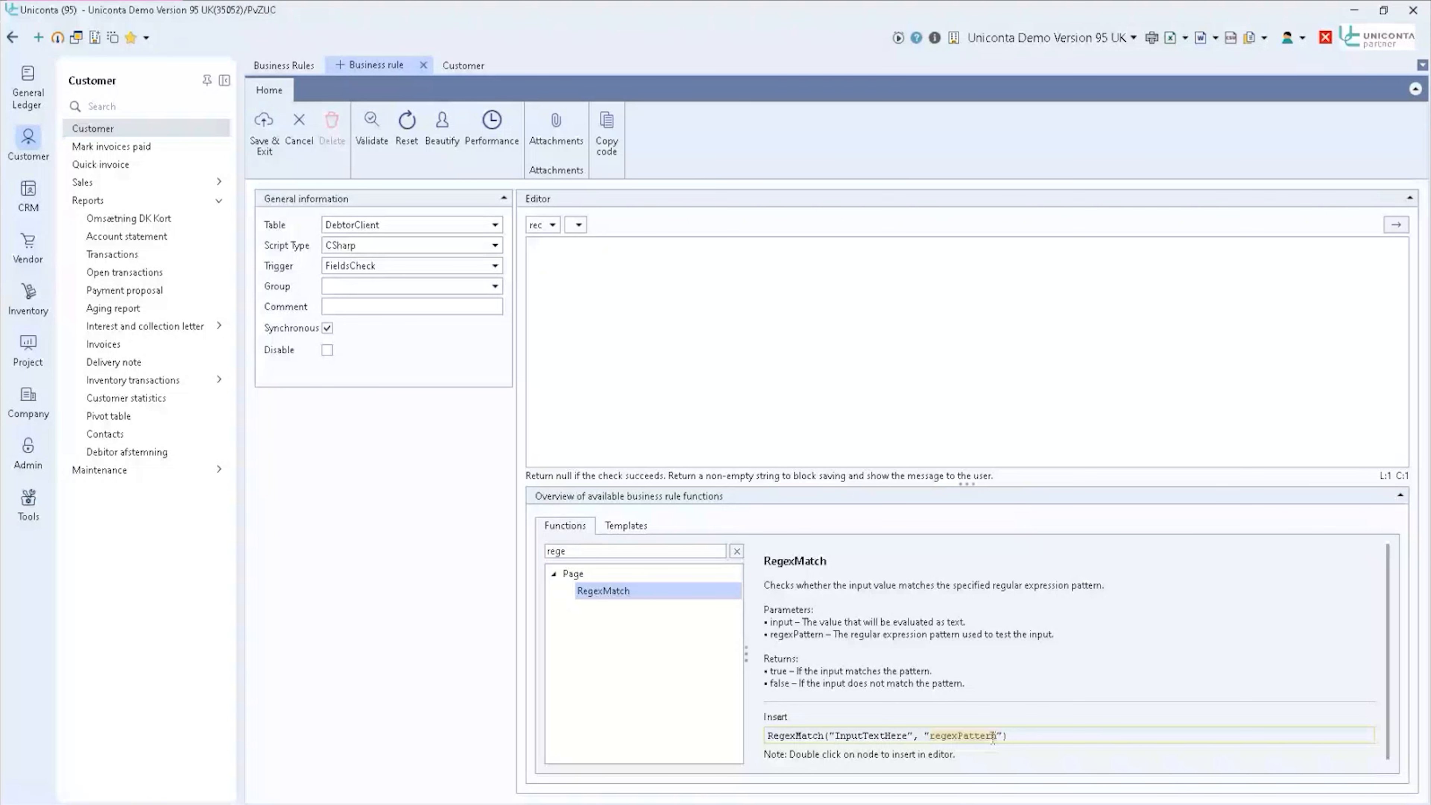
- Search the functions for "isvali", insert IsValidPhone(rec.Phone) into the empty script, and search the functions for "phone"
{"action": "left_click", "coordinate": [641, 272]}
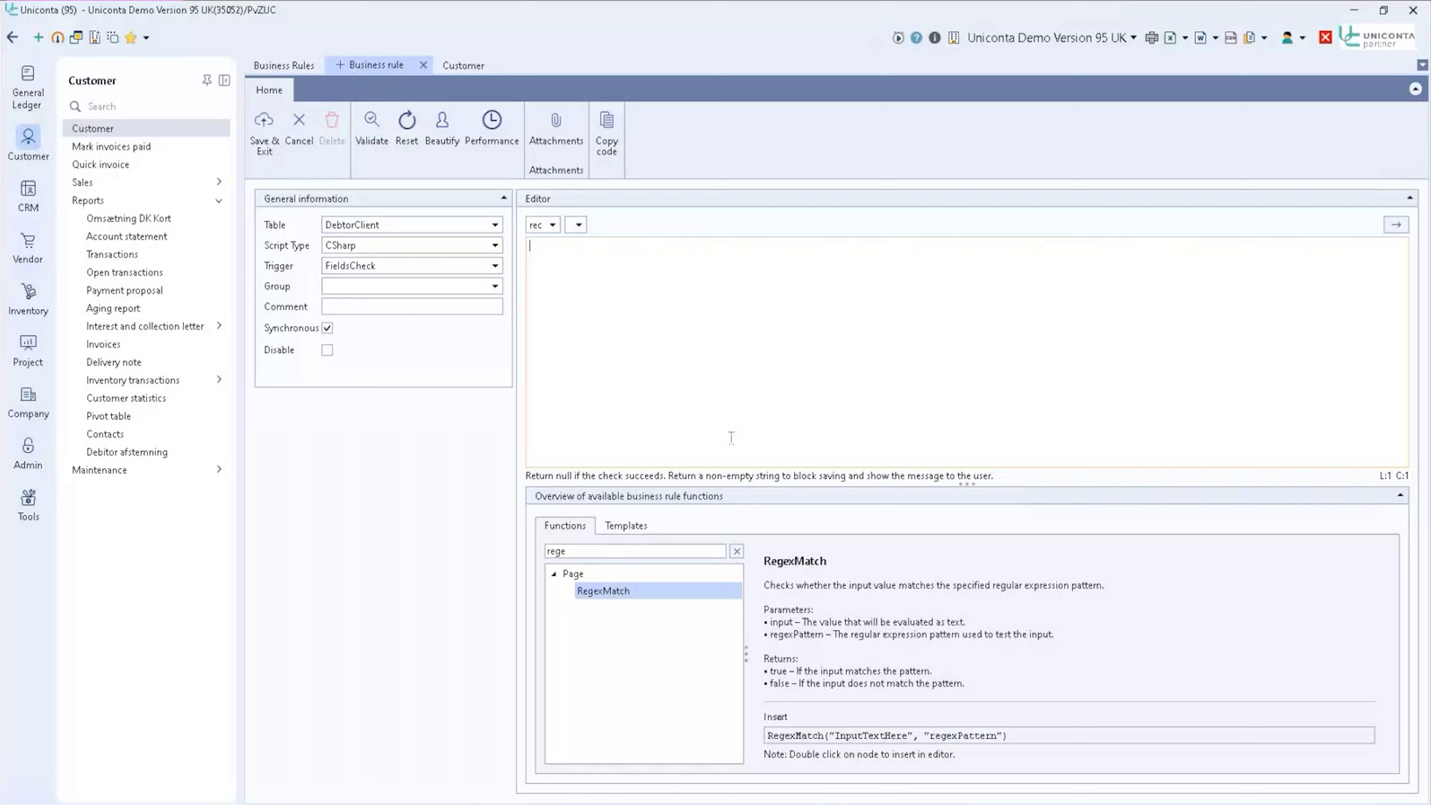
{"action": "double_click", "coordinate": [616, 547]}
{"action": "type", "text": "is"}
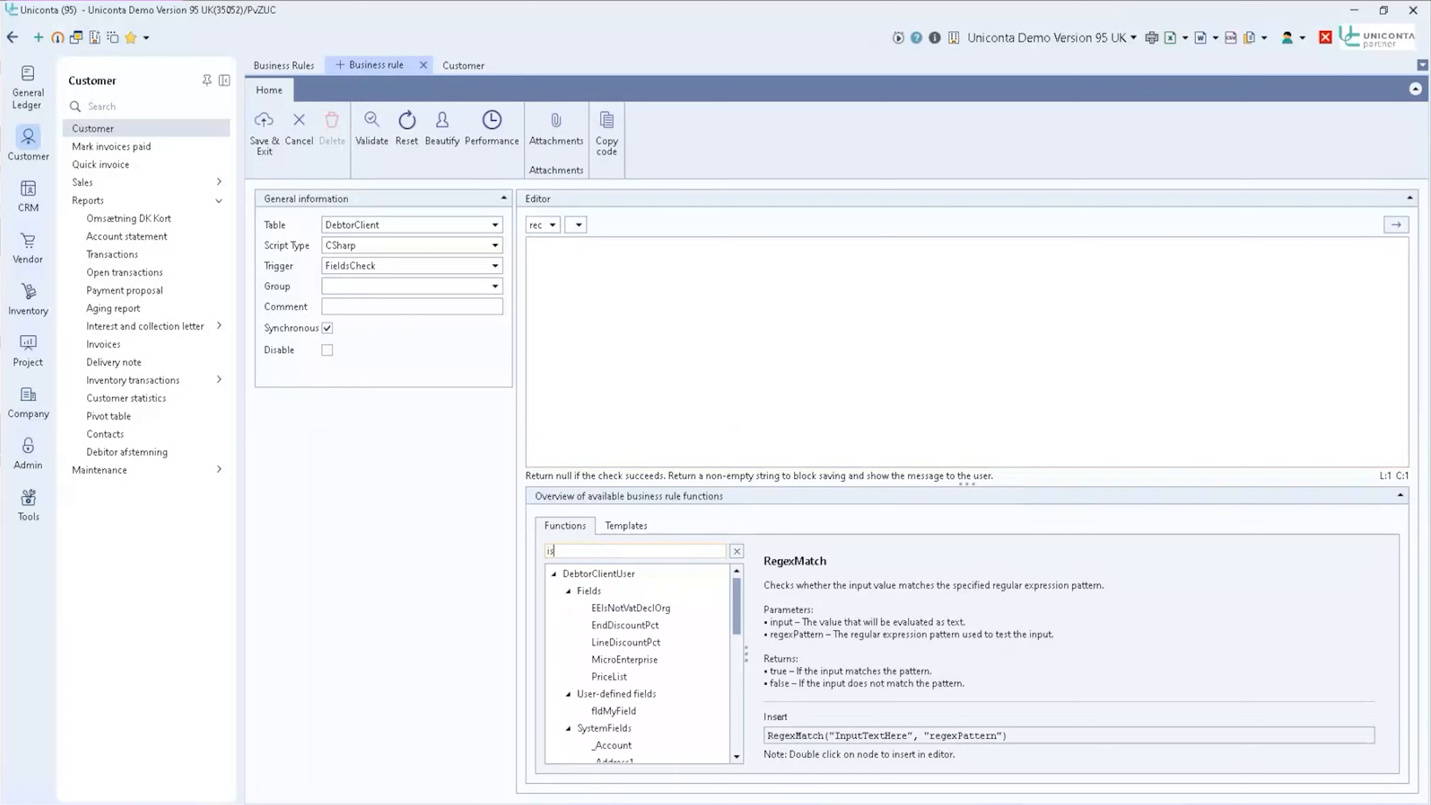
{"action": "type", "text": "vali"}
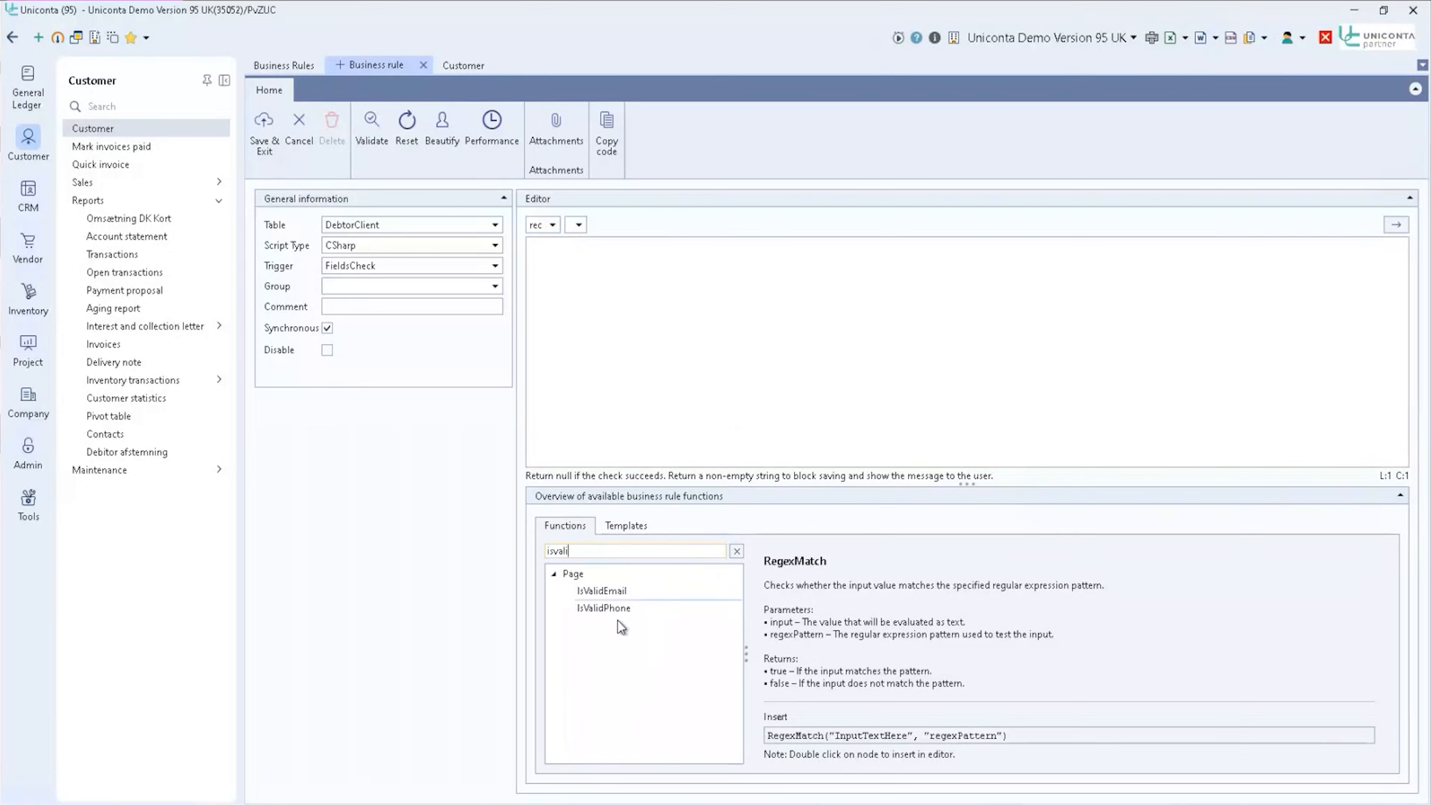
{"action": "double_click", "coordinate": [613, 607]}
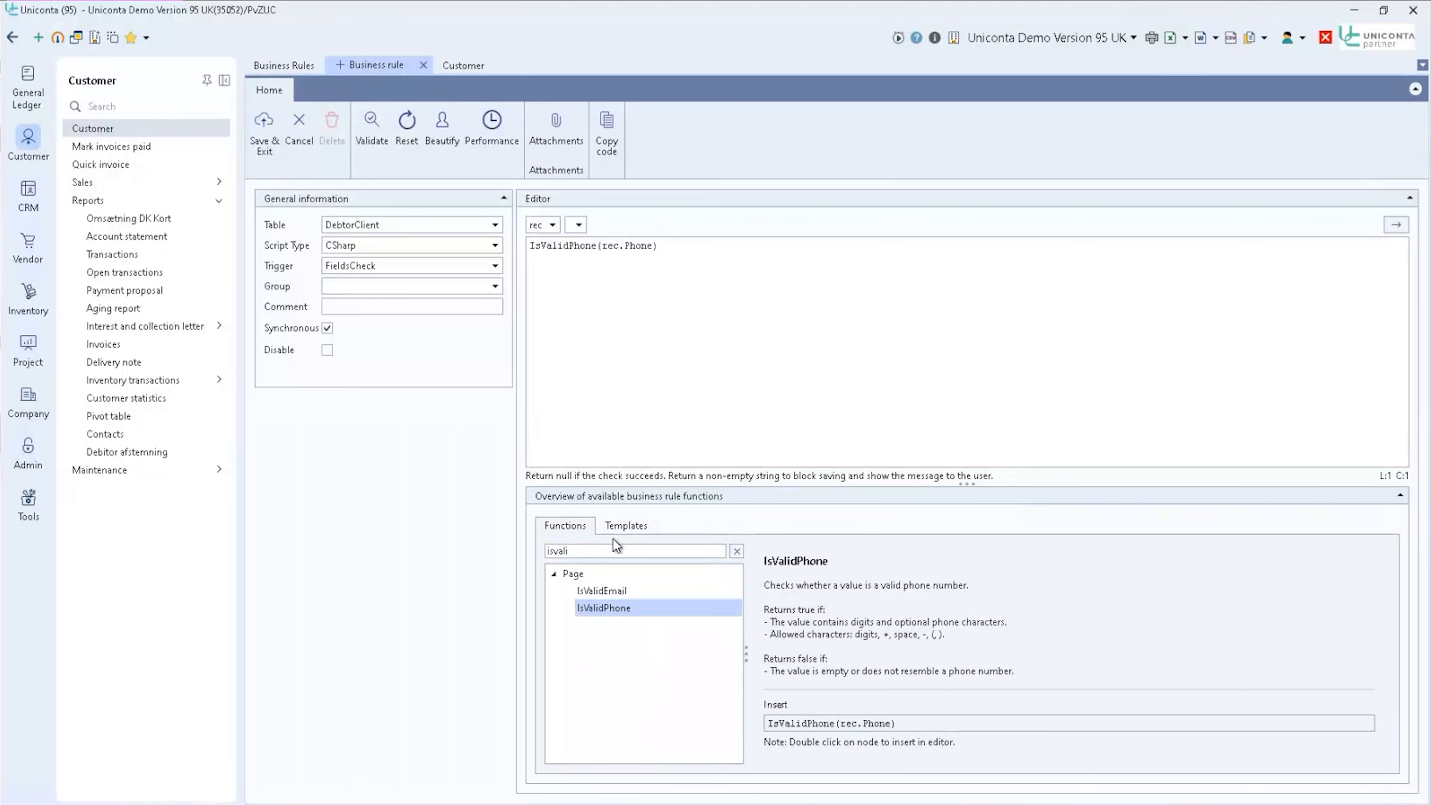
{"action": "double_click", "coordinate": [608, 551]}
{"action": "type", "text": "phone"}
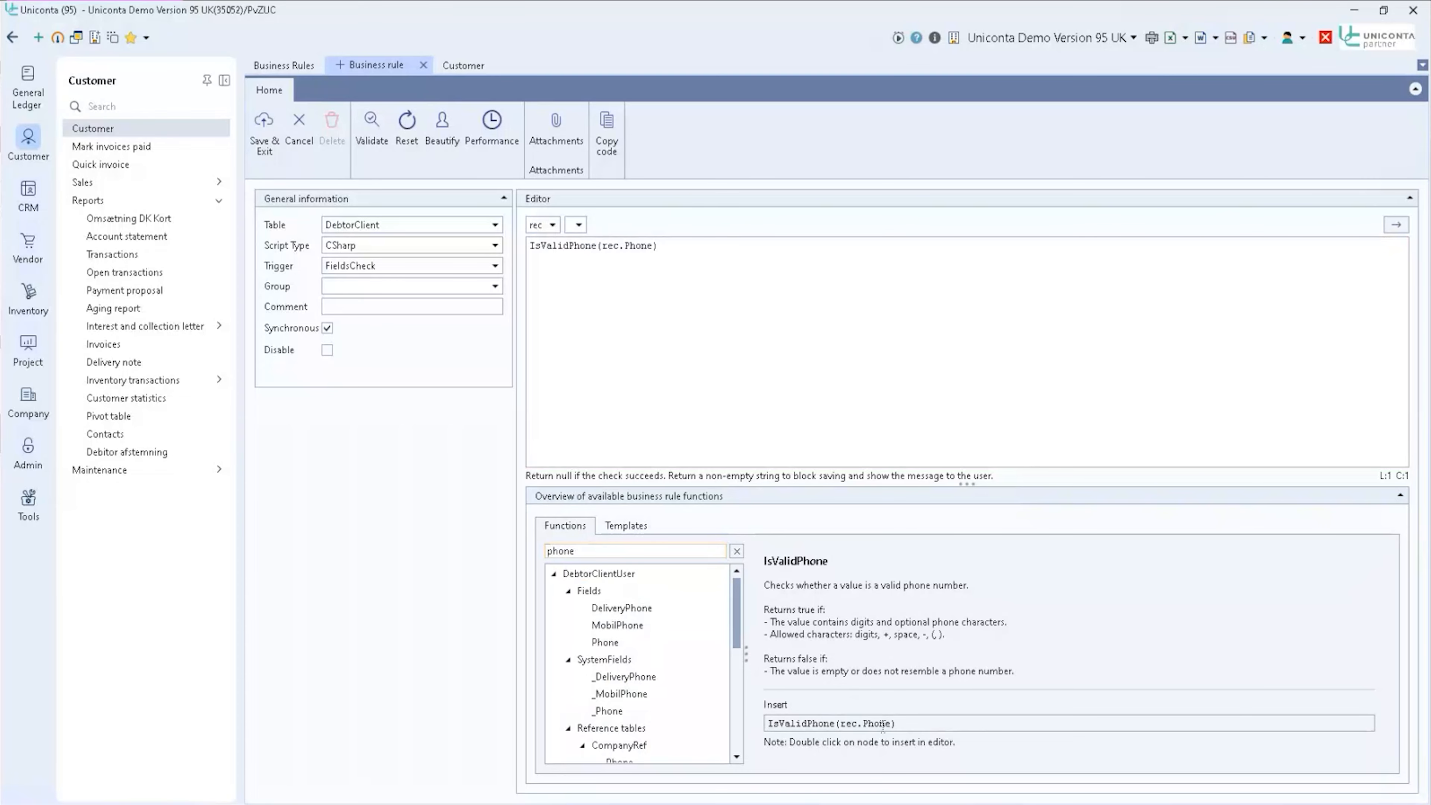
- Wrap the IsValidPhone(rec.Phone) call in an if statement with an empty brace block and negate the condition with "!"
{"action": "left_click", "coordinate": [838, 288]}
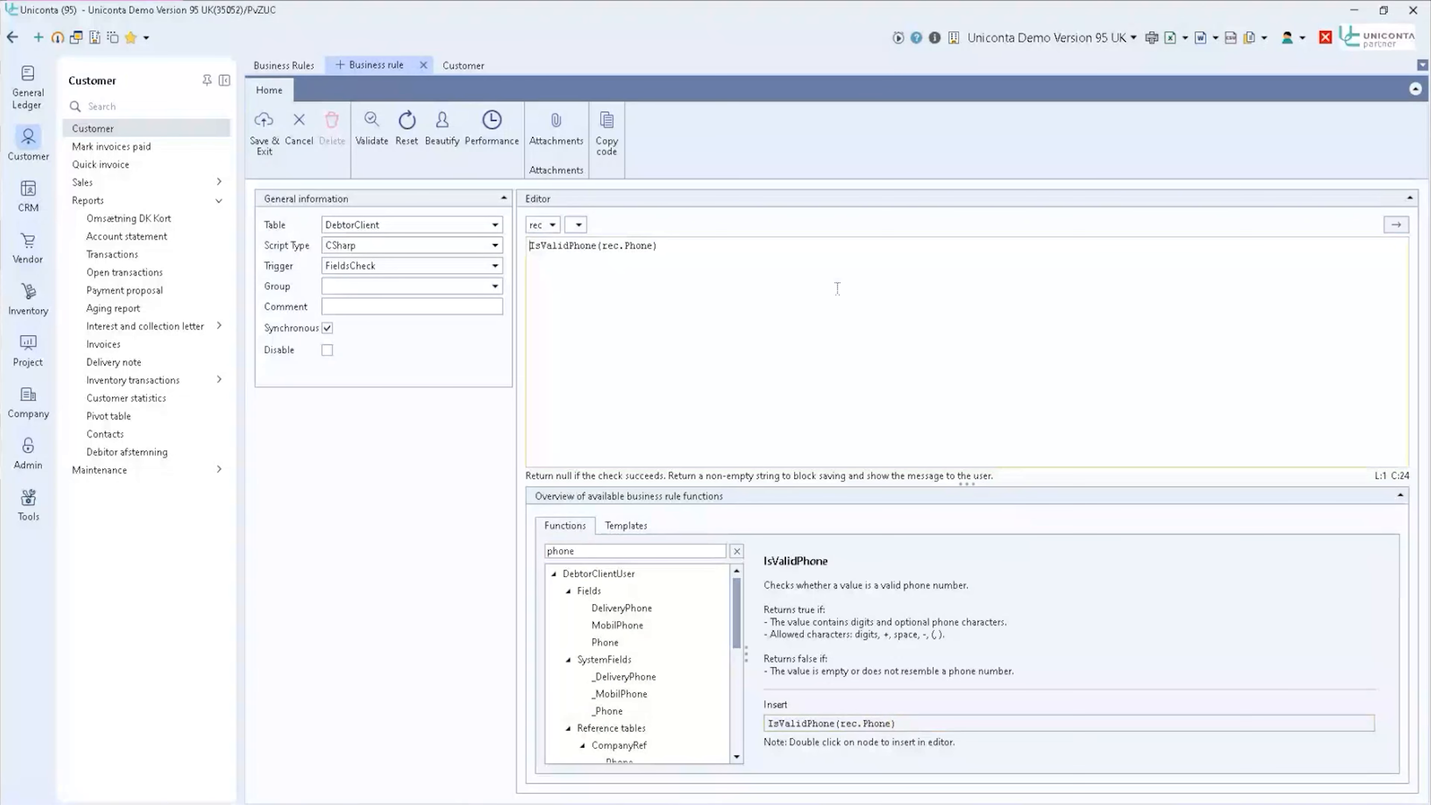
{"action": "key", "text": "Home"}
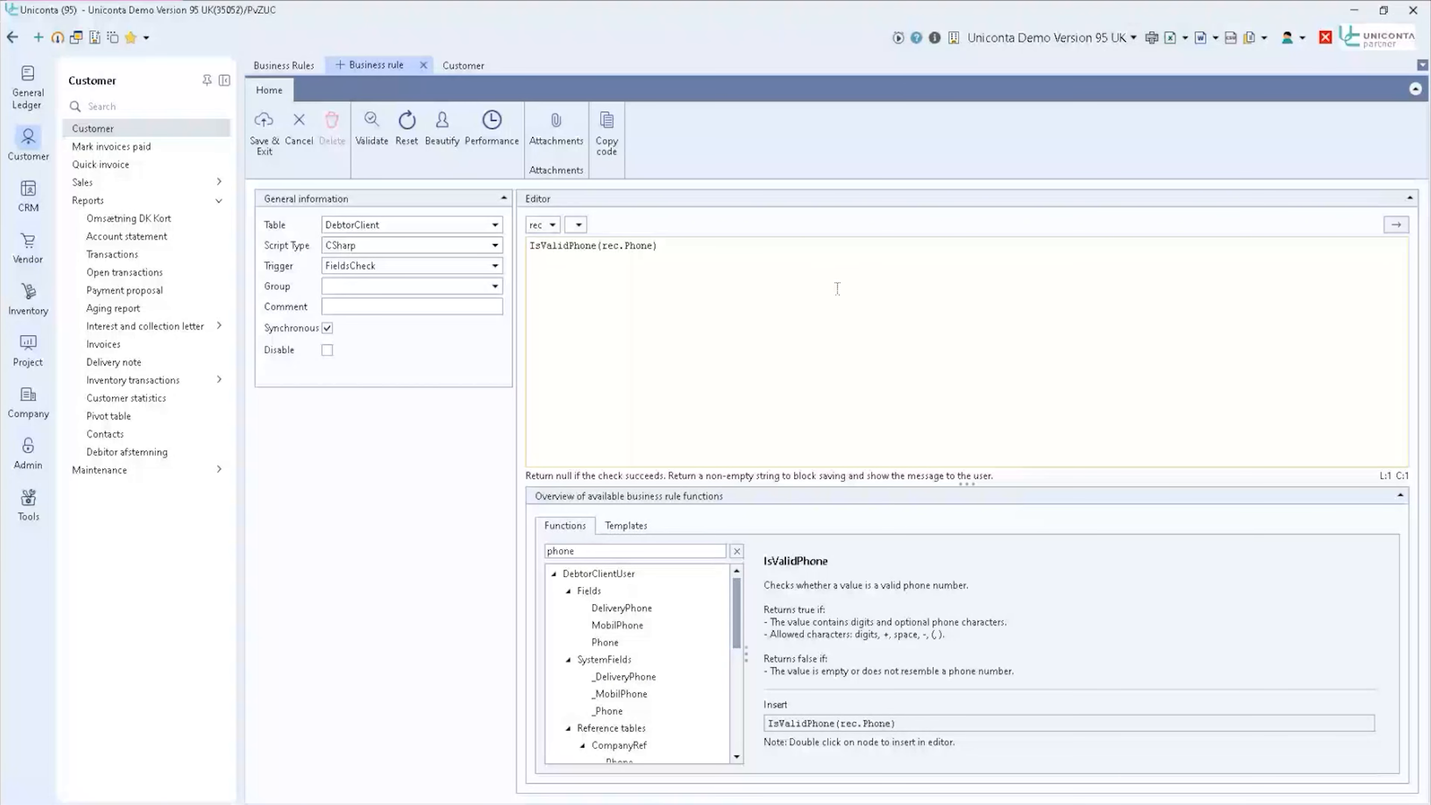
{"action": "type", "text": "if("}
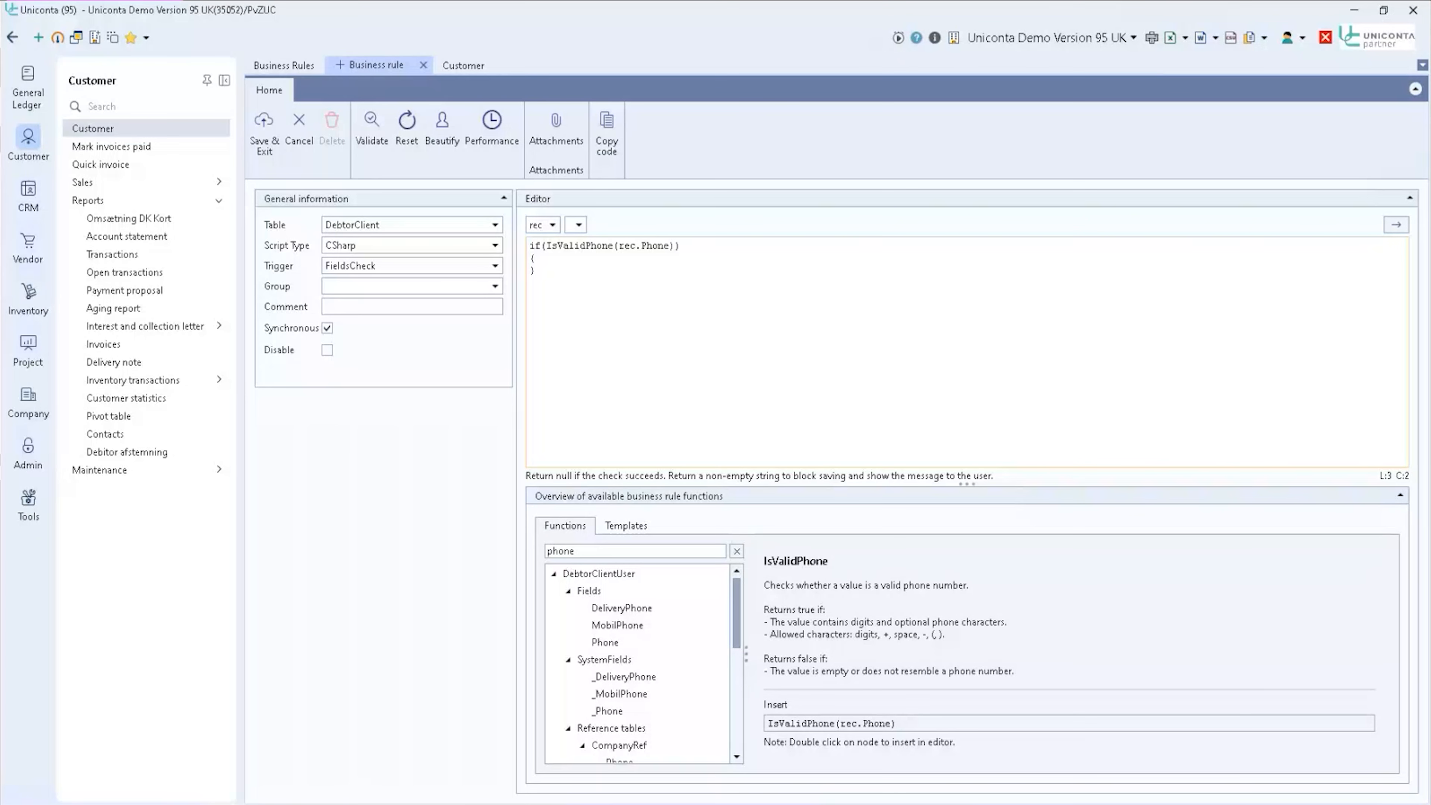
{"action": "key", "text": "Return"}
{"action": "key", "text": "ctrl"}
{"action": "left_click", "coordinate": [874, 464]}
{"action": "left_click", "coordinate": [546, 246]}
{"action": "type", "text": "!"}
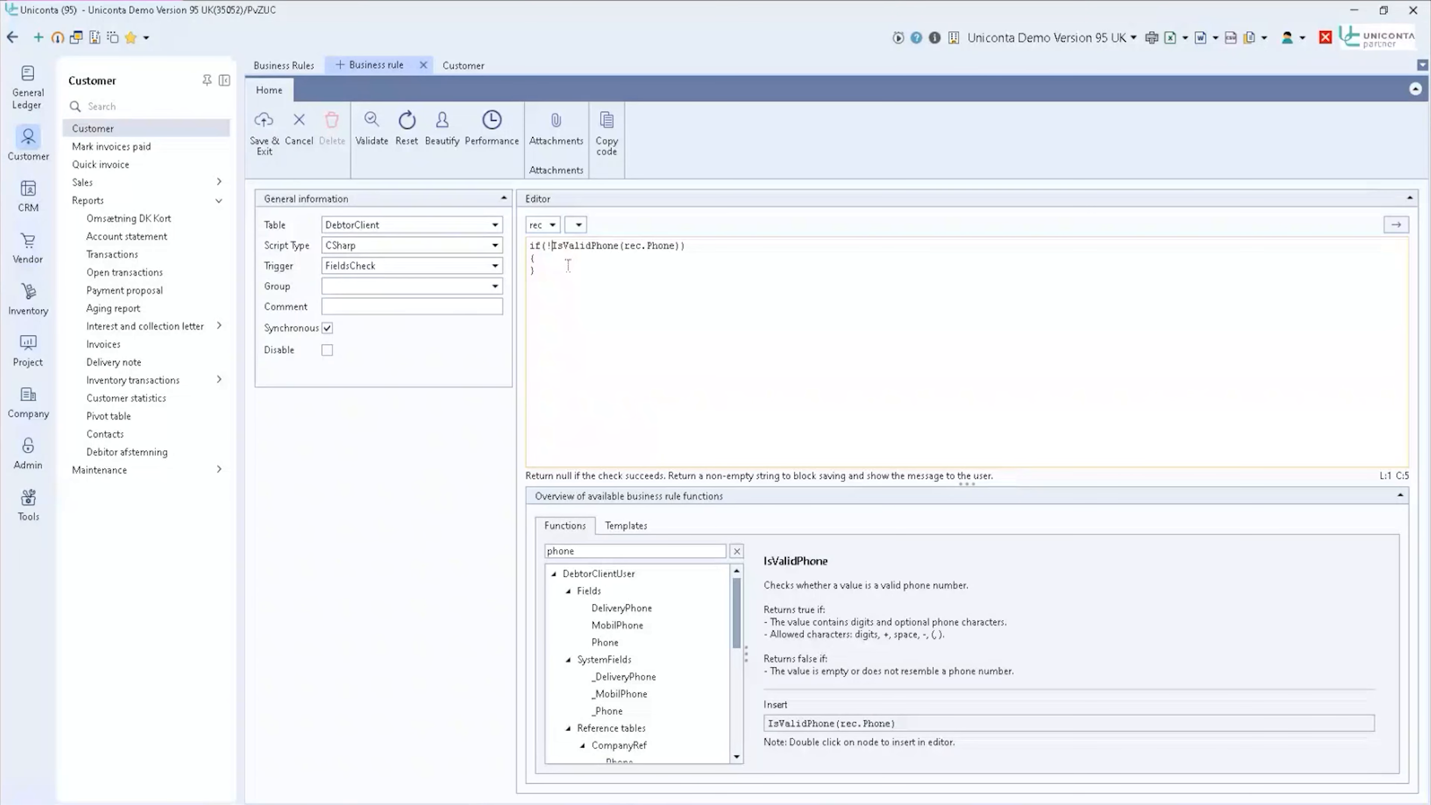
- Inside the if block, add an indented return statement beginning with "Phone for debtor " +
{"action": "left_click", "coordinate": [638, 275]}
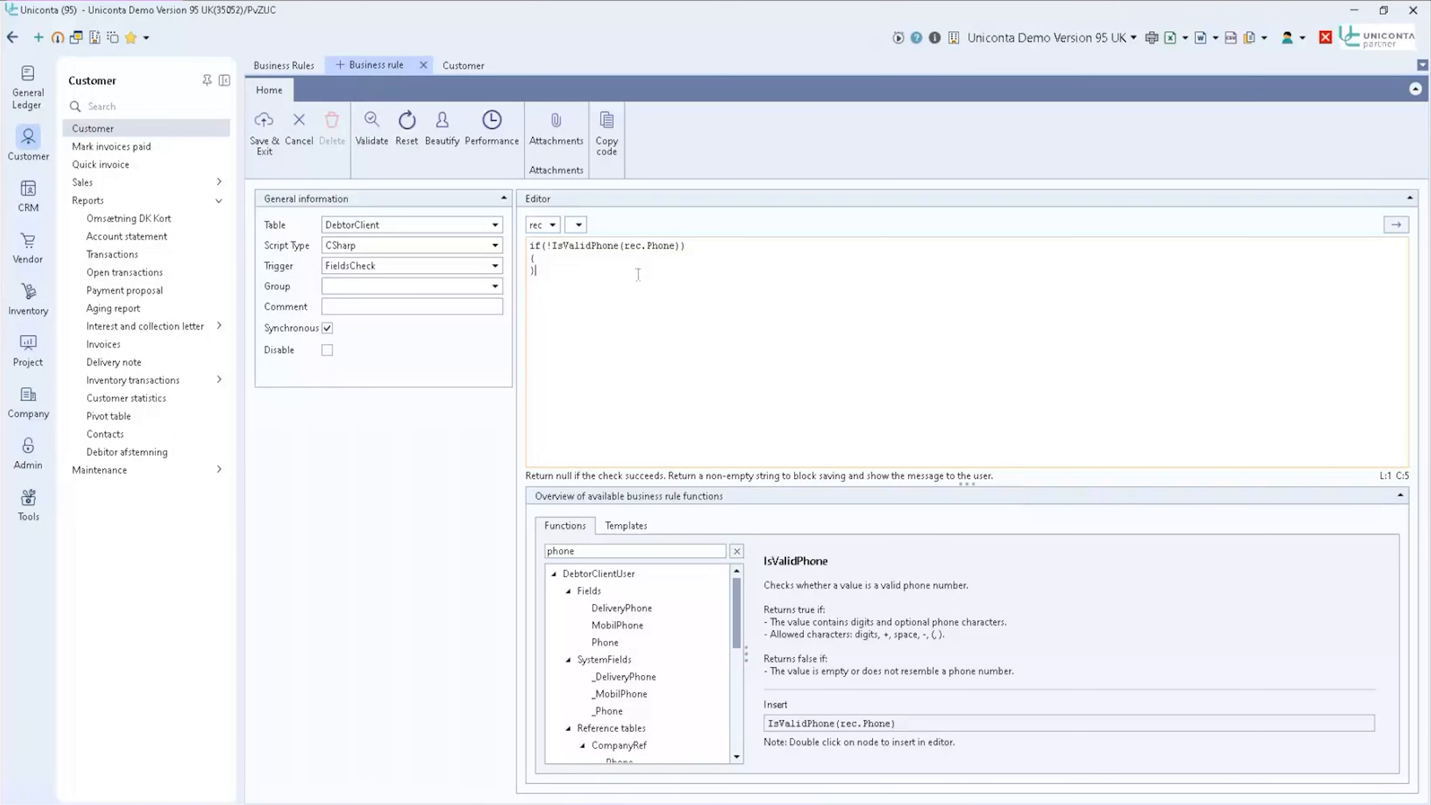
{"action": "key", "text": "Up"}
{"action": "key", "text": "Return"}
{"action": "key", "text": "Tab"}
{"action": "type", "text": "re"}
{"action": "type", "text": "u"}
{"action": "type", "text": "n"}
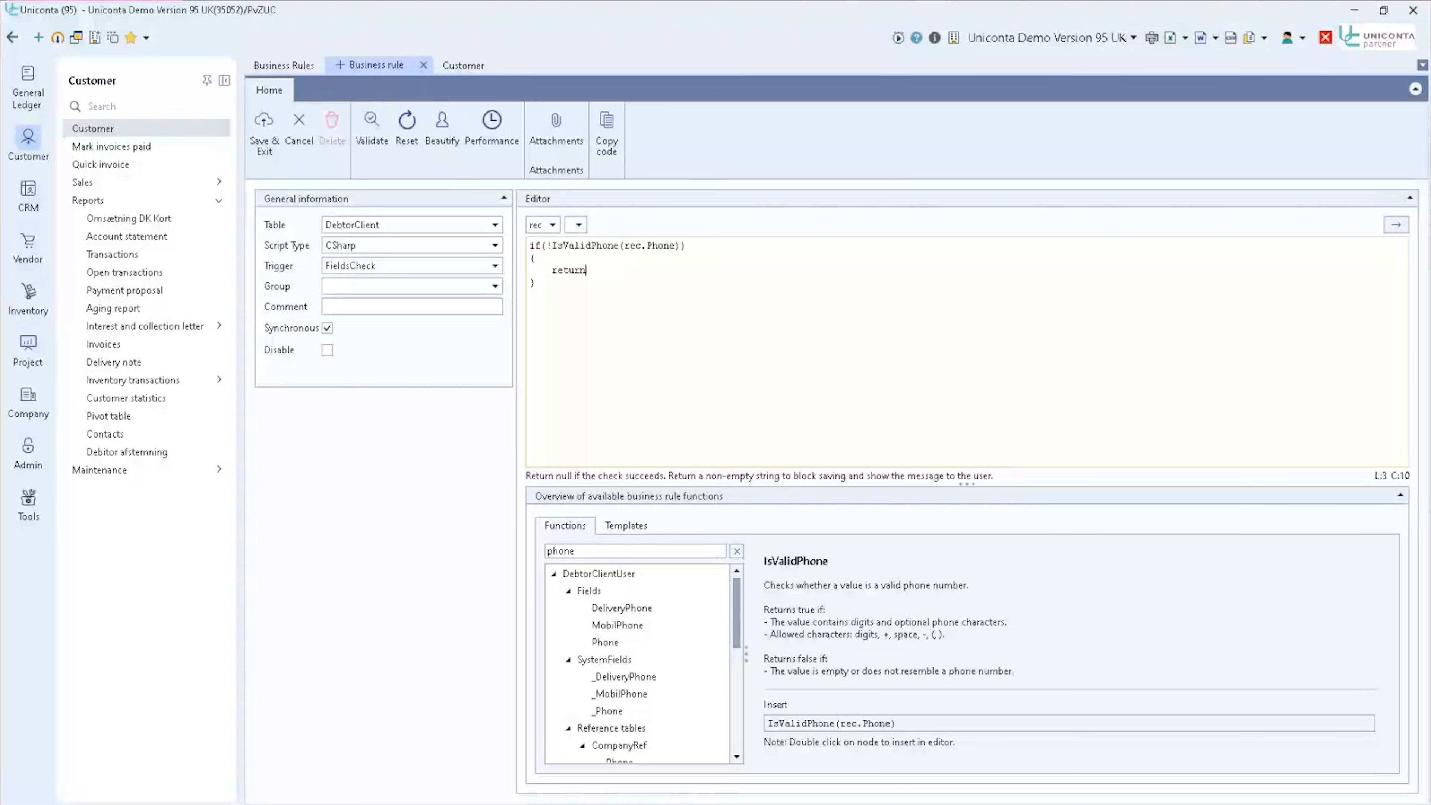
{"action": "type", "text": " \"Phone for debtor\" +"}
{"action": "key", "text": "Left"}
{"action": "key", "text": "Left"}
{"action": "key", "text": "Left"}
{"action": "key", "text": "Left"}
{"action": "key", "text": "End"}
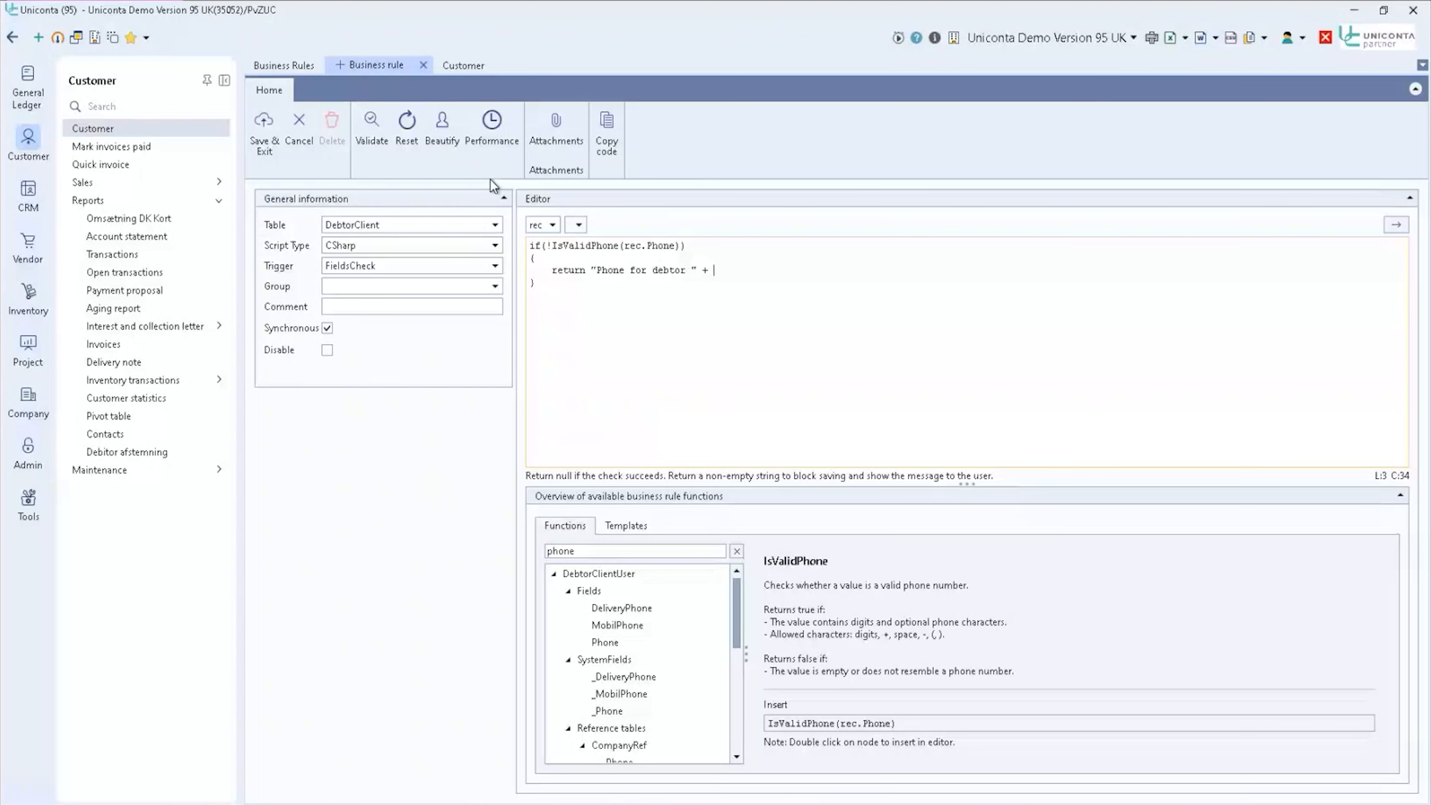
- Search the functions for "name" and append the Name field to the returned message as rec.Name +
{"action": "double_click", "coordinate": [625, 552]}
{"action": "type", "text": "n"}
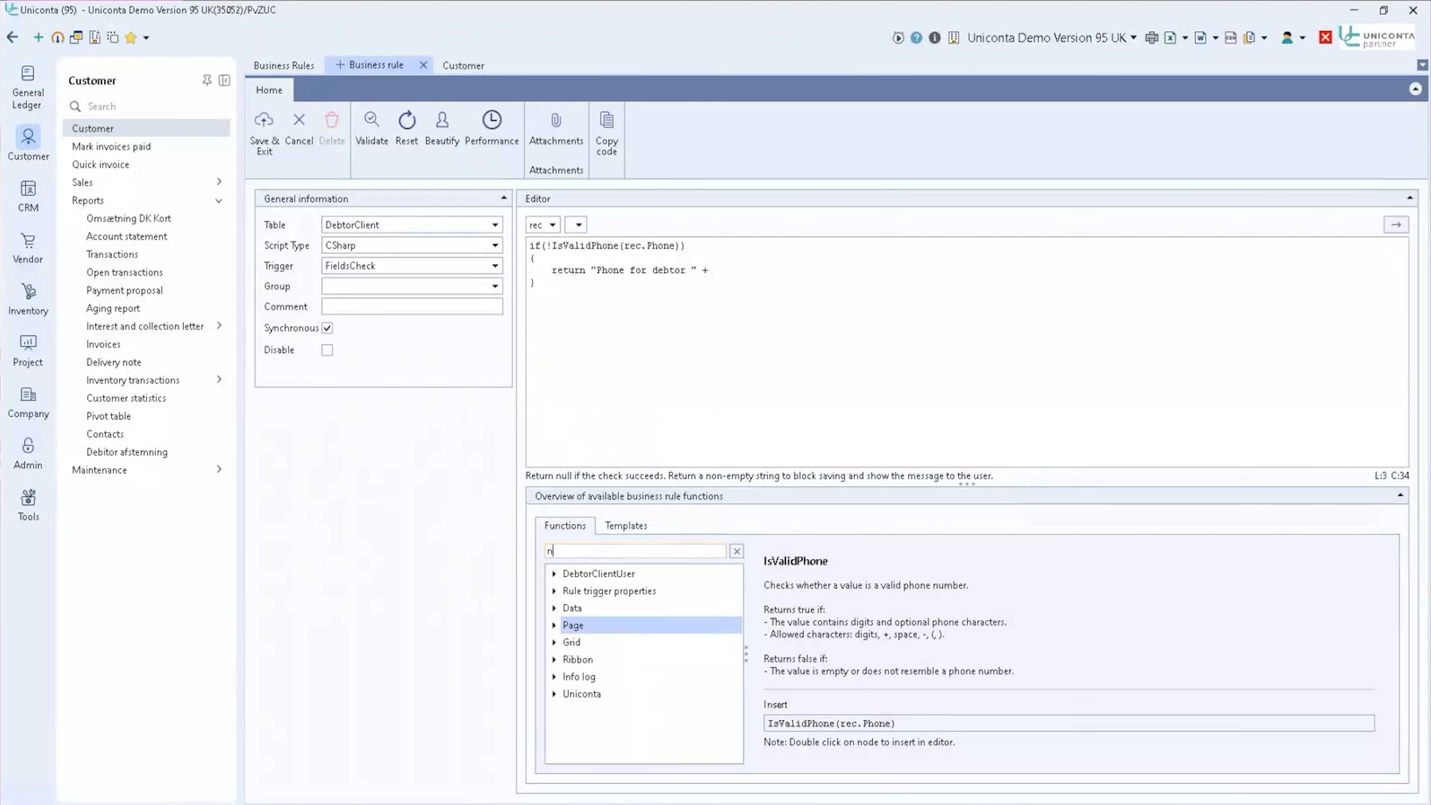
{"action": "type", "text": "ame"}
{"action": "double_click", "coordinate": [604, 676]}
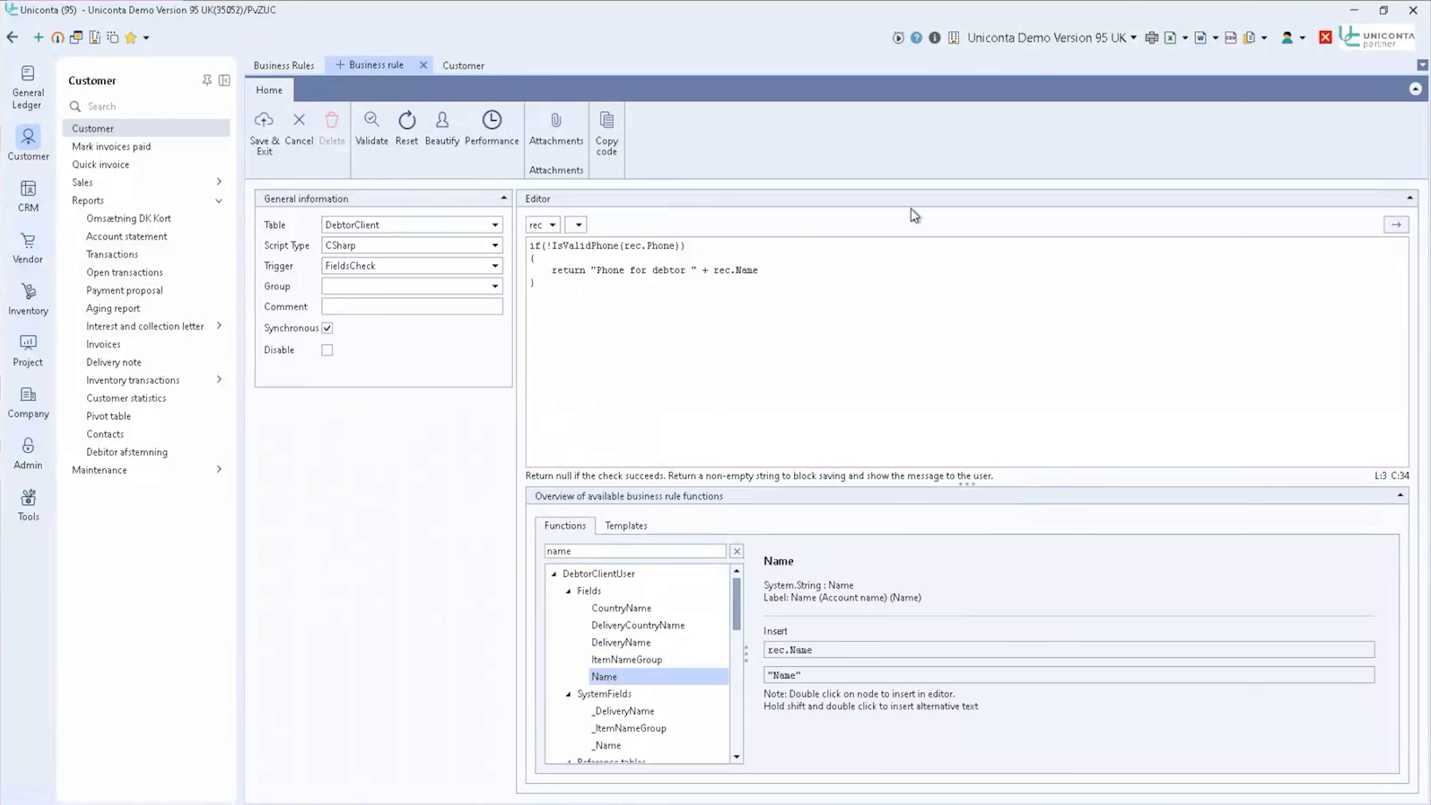
{"action": "type", "text": "+"}
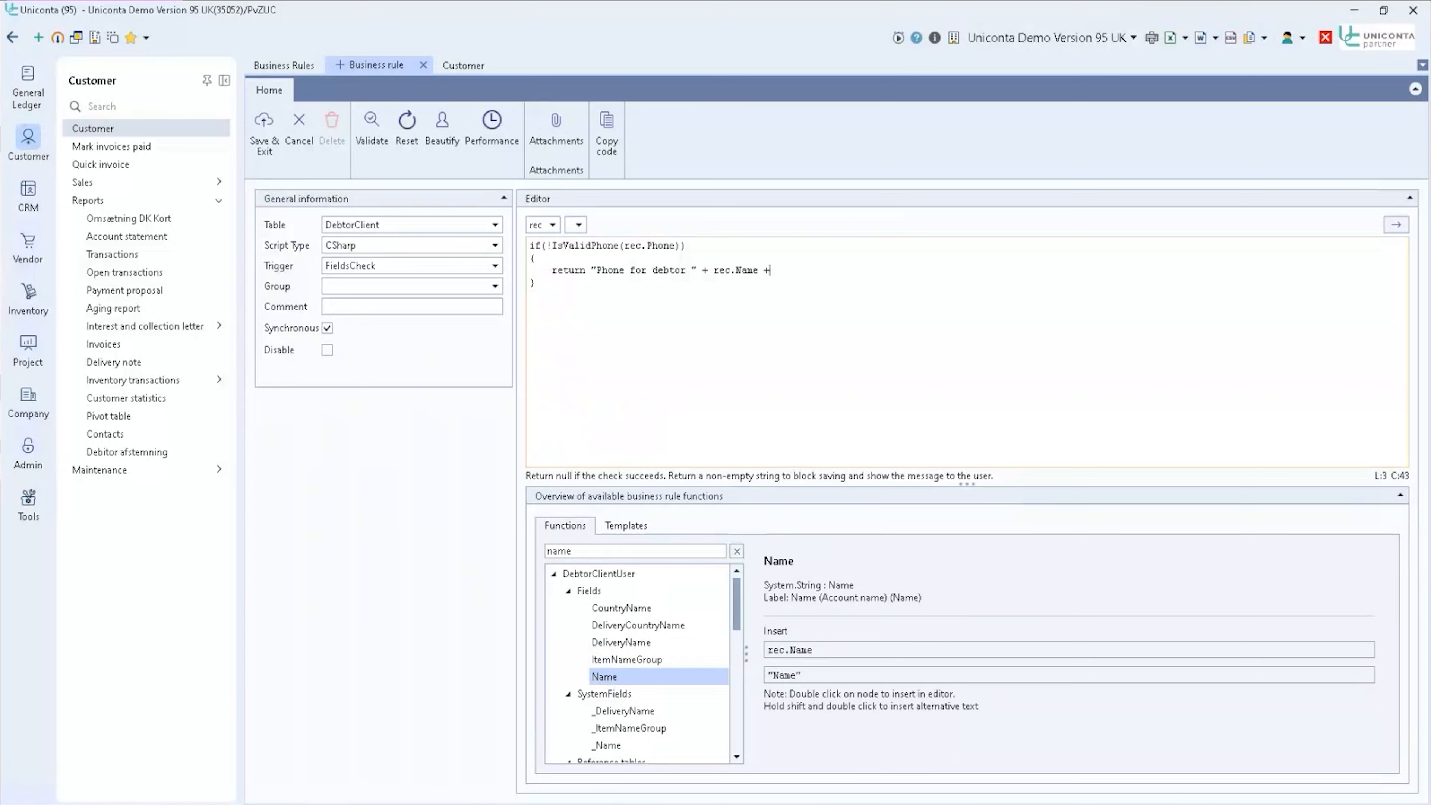
- Complete the returned message with " is invalid: " + rec.Phone; and end the script after the if block with return null;
{"action": "type", "text": " \""}
{"action": "key", "text": "Return"}
{"action": "key", "text": "Left"}
{"action": "type", "text": "is invalid"}
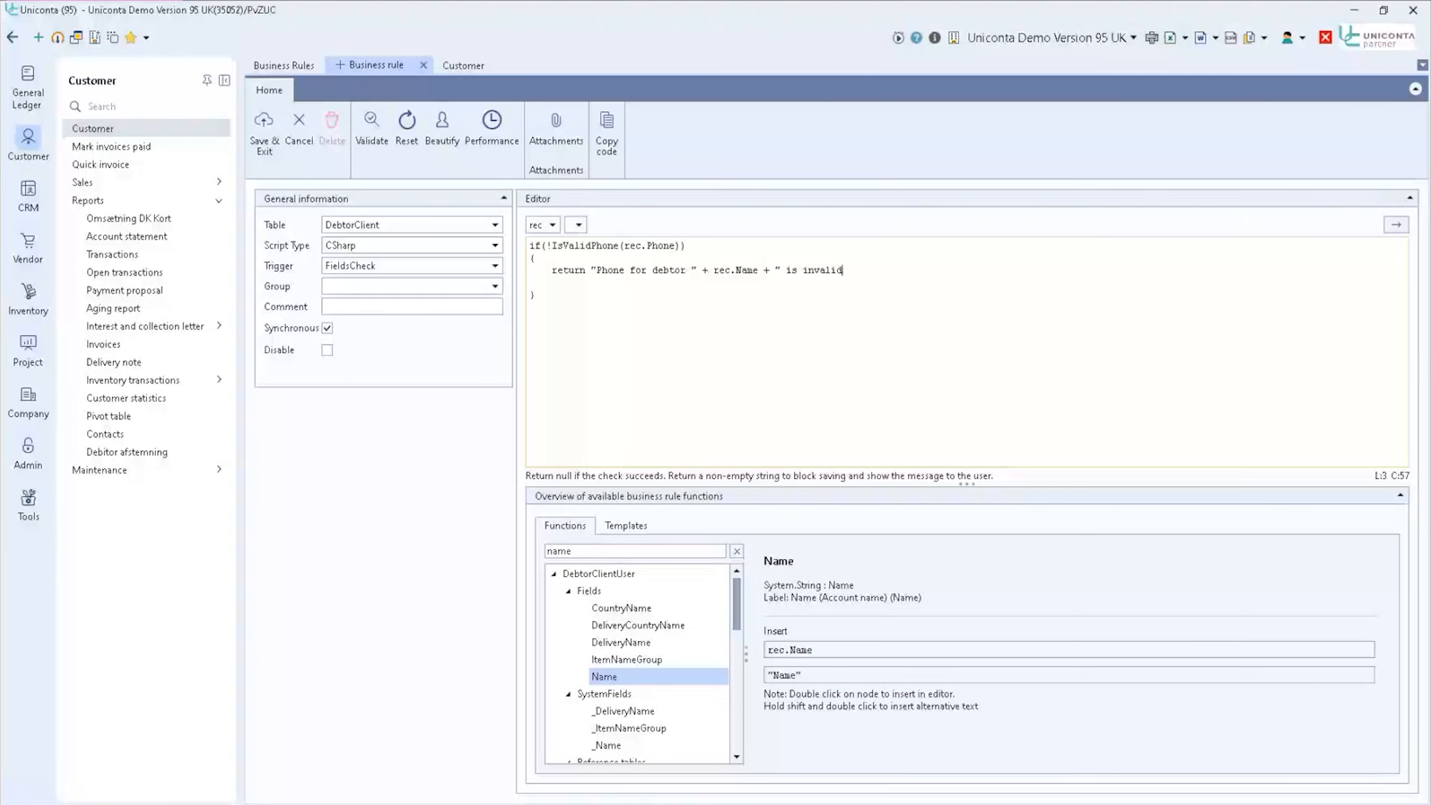
{"action": "type", "text": ": \" + rec.Phone;"}
{"action": "key", "text": "Delete"}
{"action": "key", "text": "Return"}
{"action": "type", "text": "return null;"}
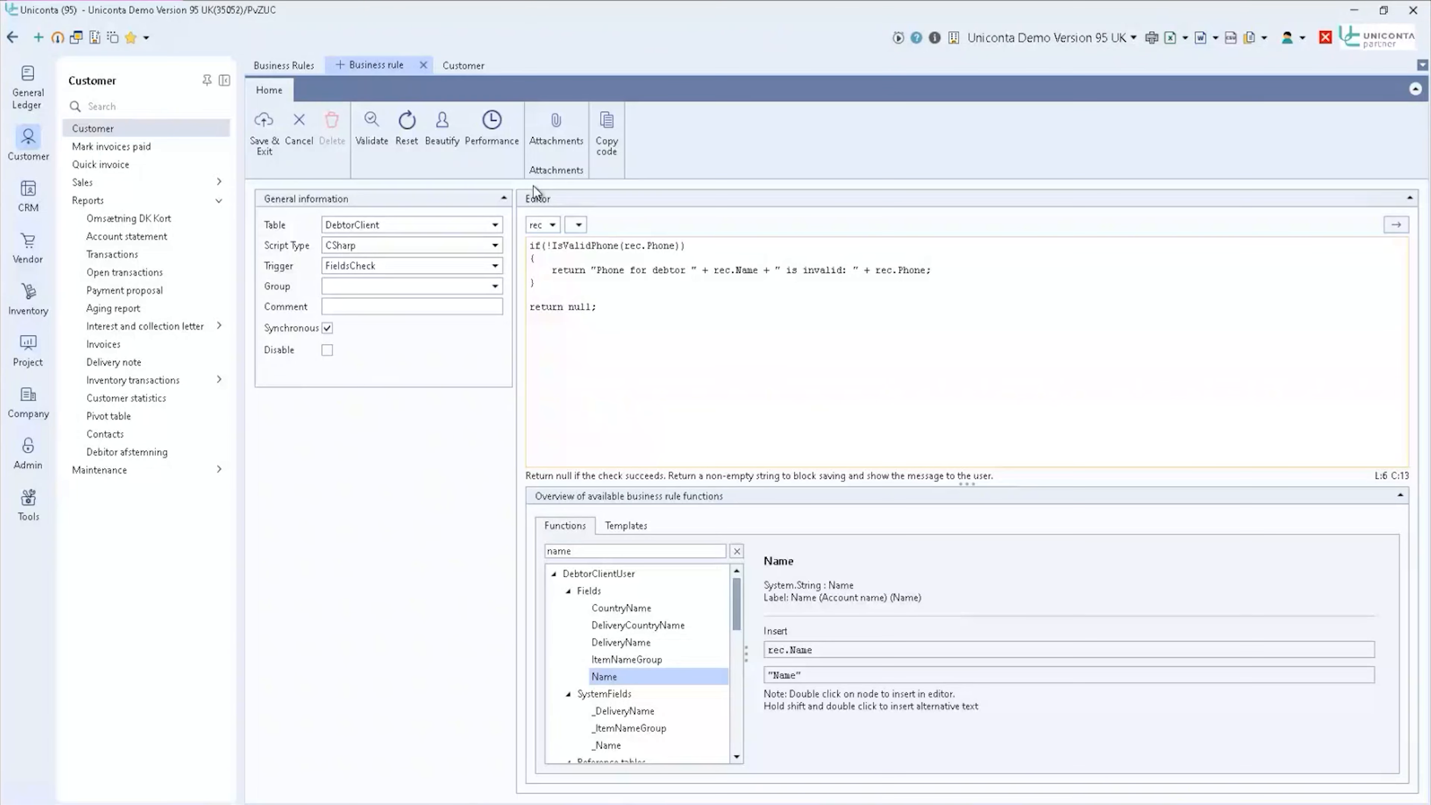
- Validate the phone check script, review the messages window, and close it
{"action": "left_click", "coordinate": [382, 142]}
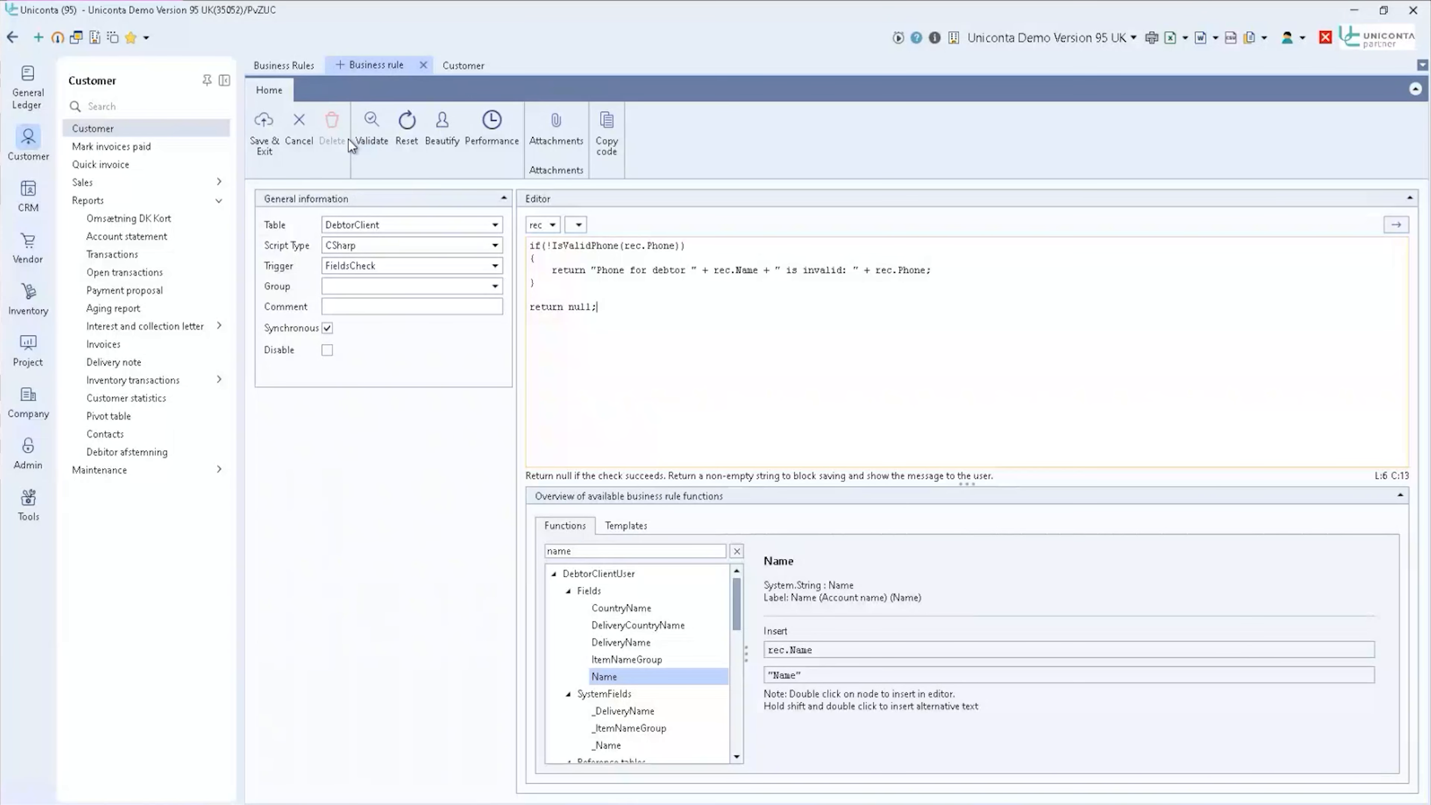
{"action": "left_click", "coordinate": [367, 142]}
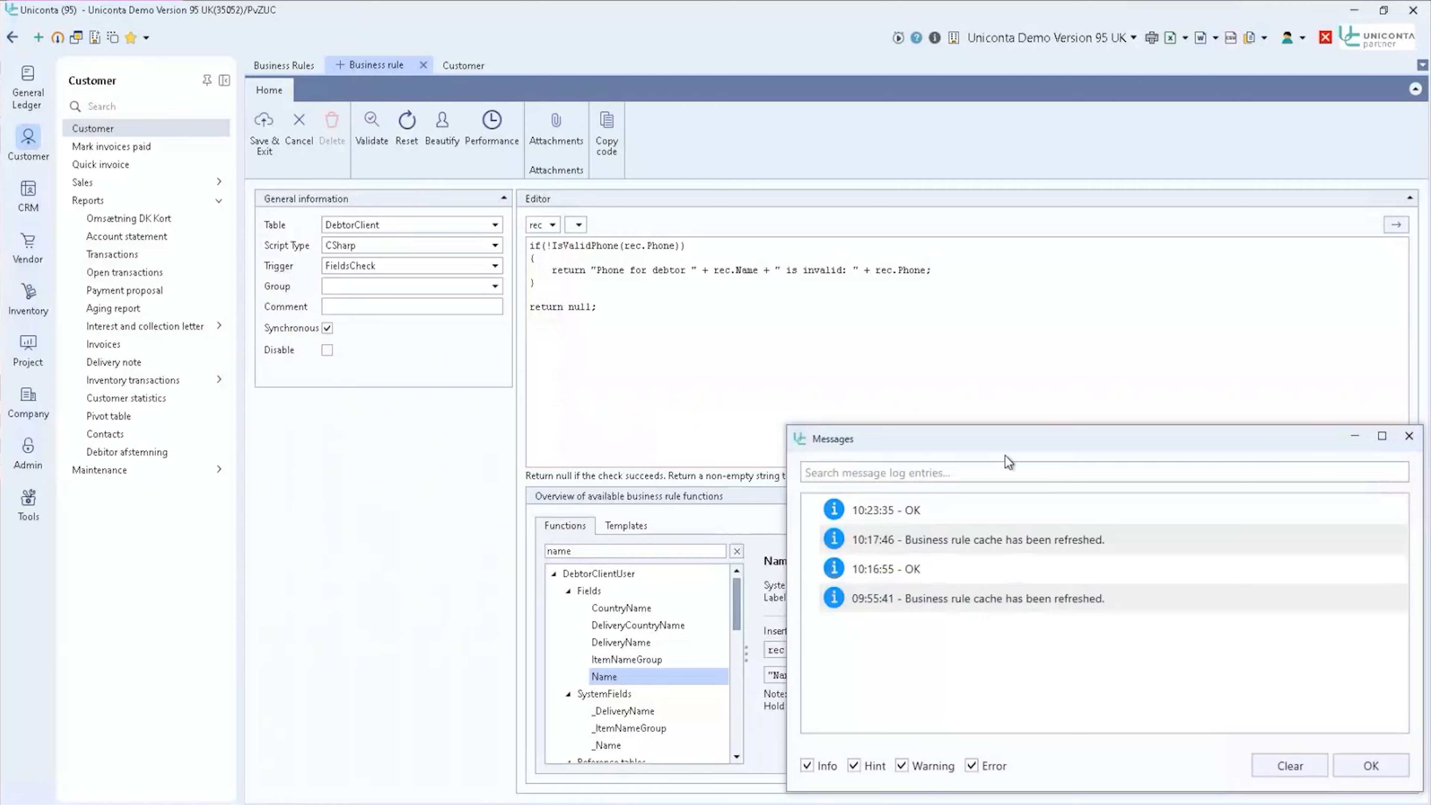
{"action": "left_click_drag", "start_coordinate": [1075, 449], "coordinate": [1038, 426]}
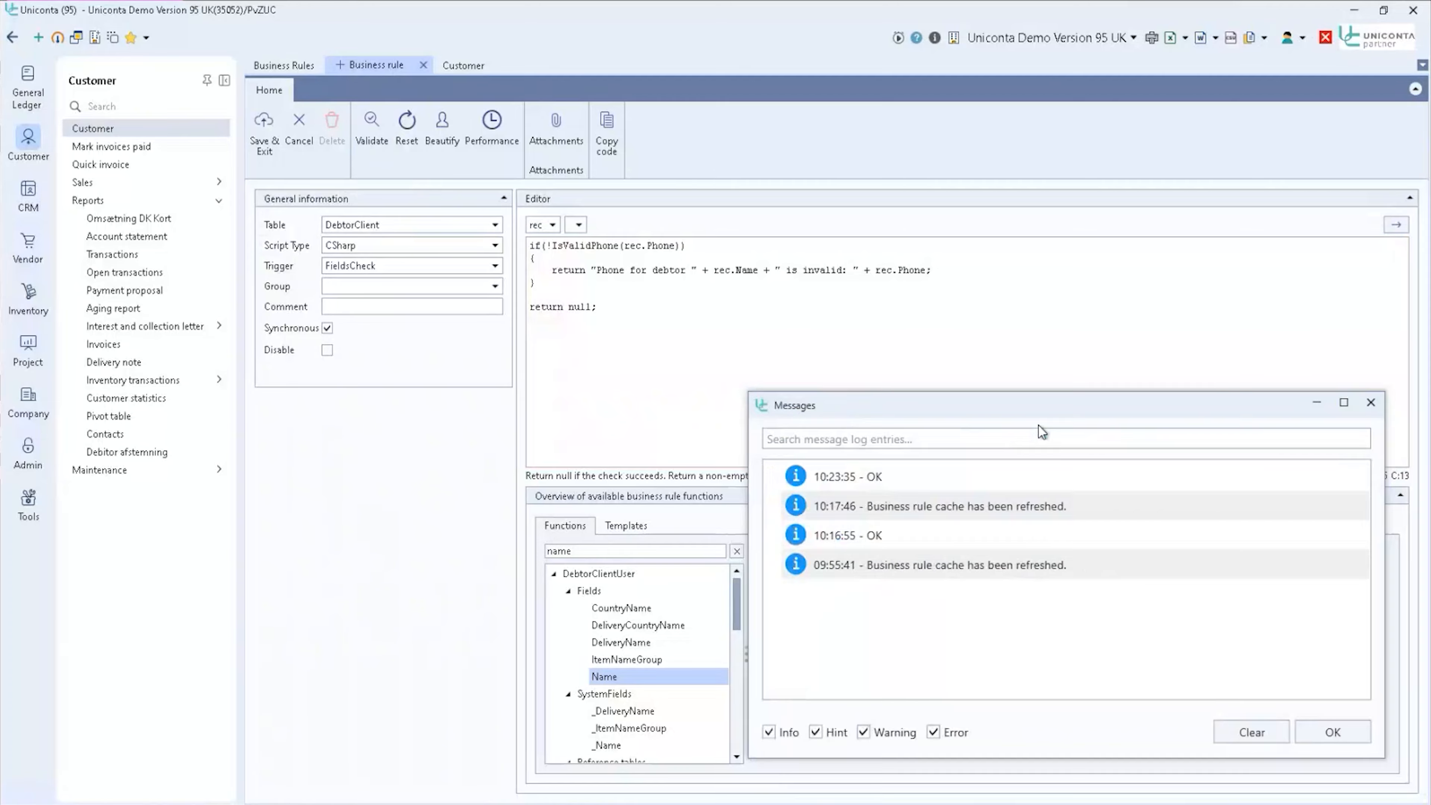
{"action": "left_click", "coordinate": [1369, 403]}
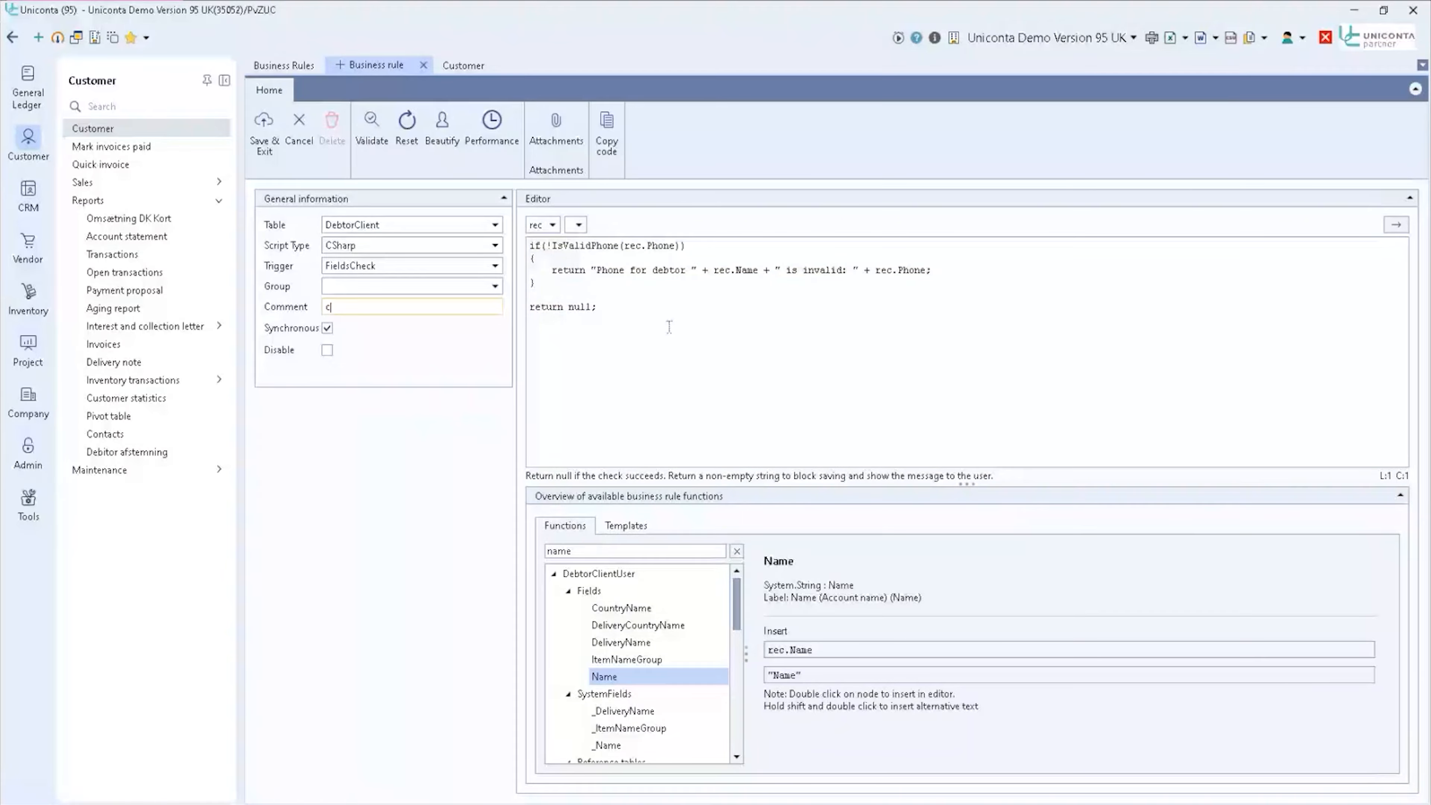
- Enter the comment "check phone", save and exit the business rule, and close the messages window
{"action": "type", "text": "heck phone"}
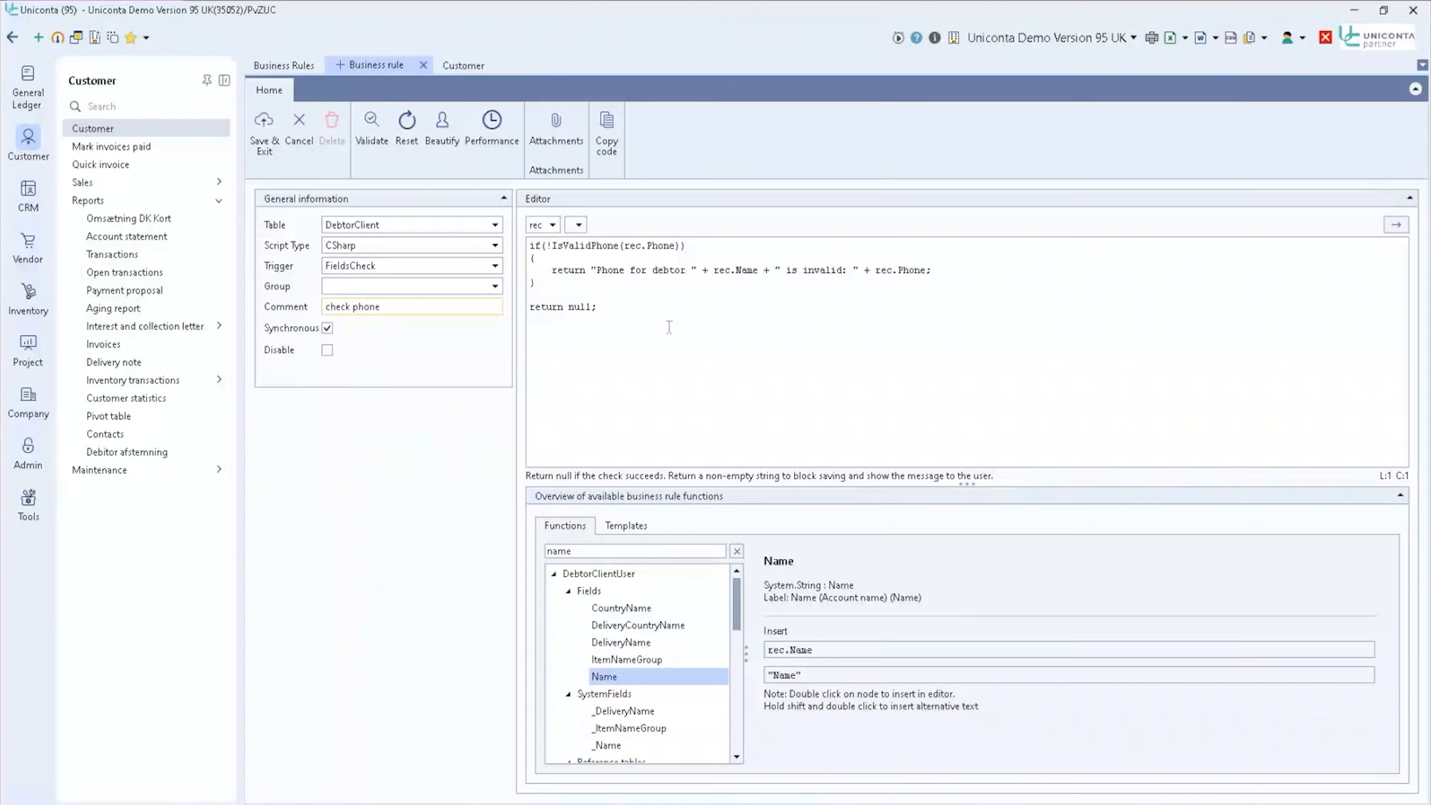
{"action": "left_click", "coordinate": [273, 148]}
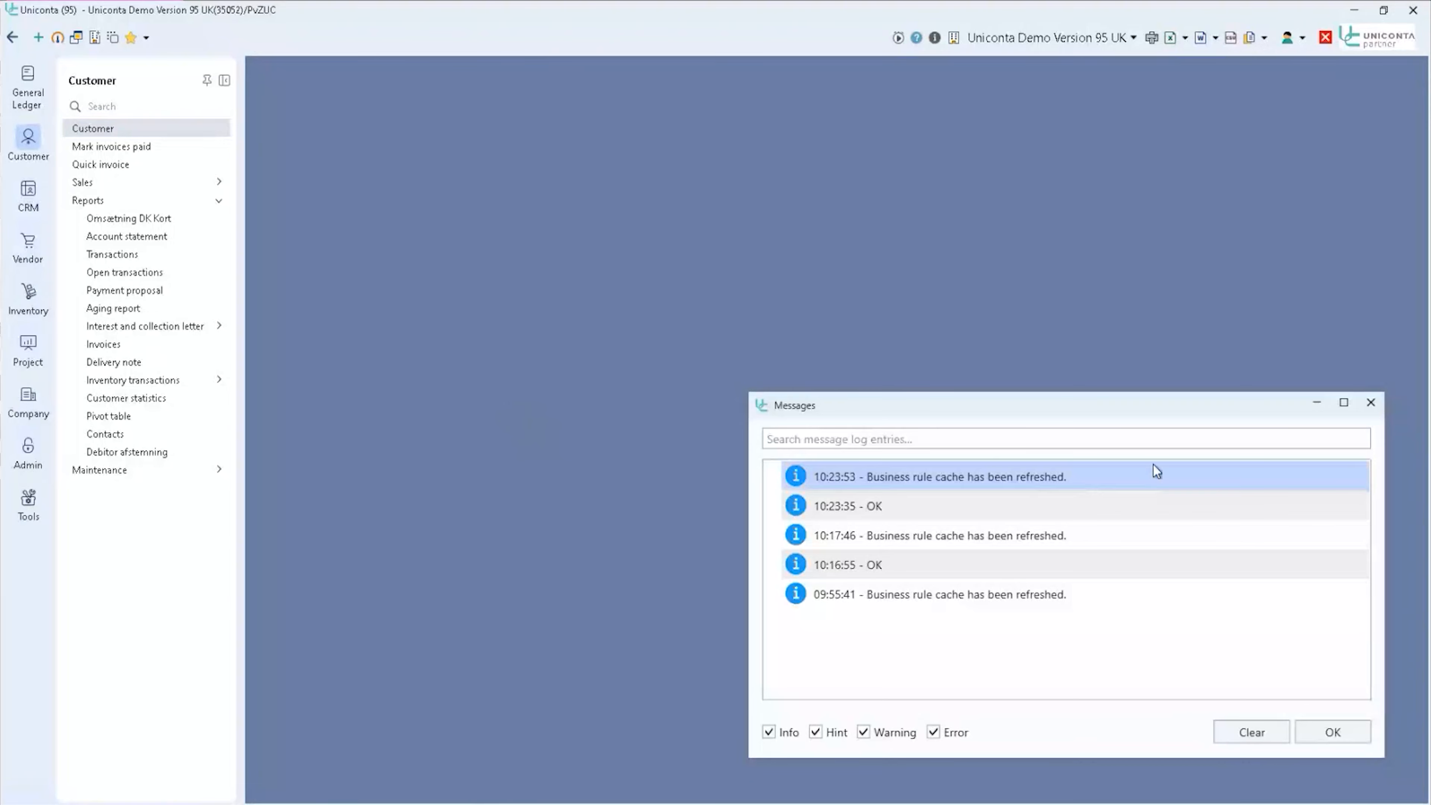
{"action": "left_click", "coordinate": [1371, 403]}
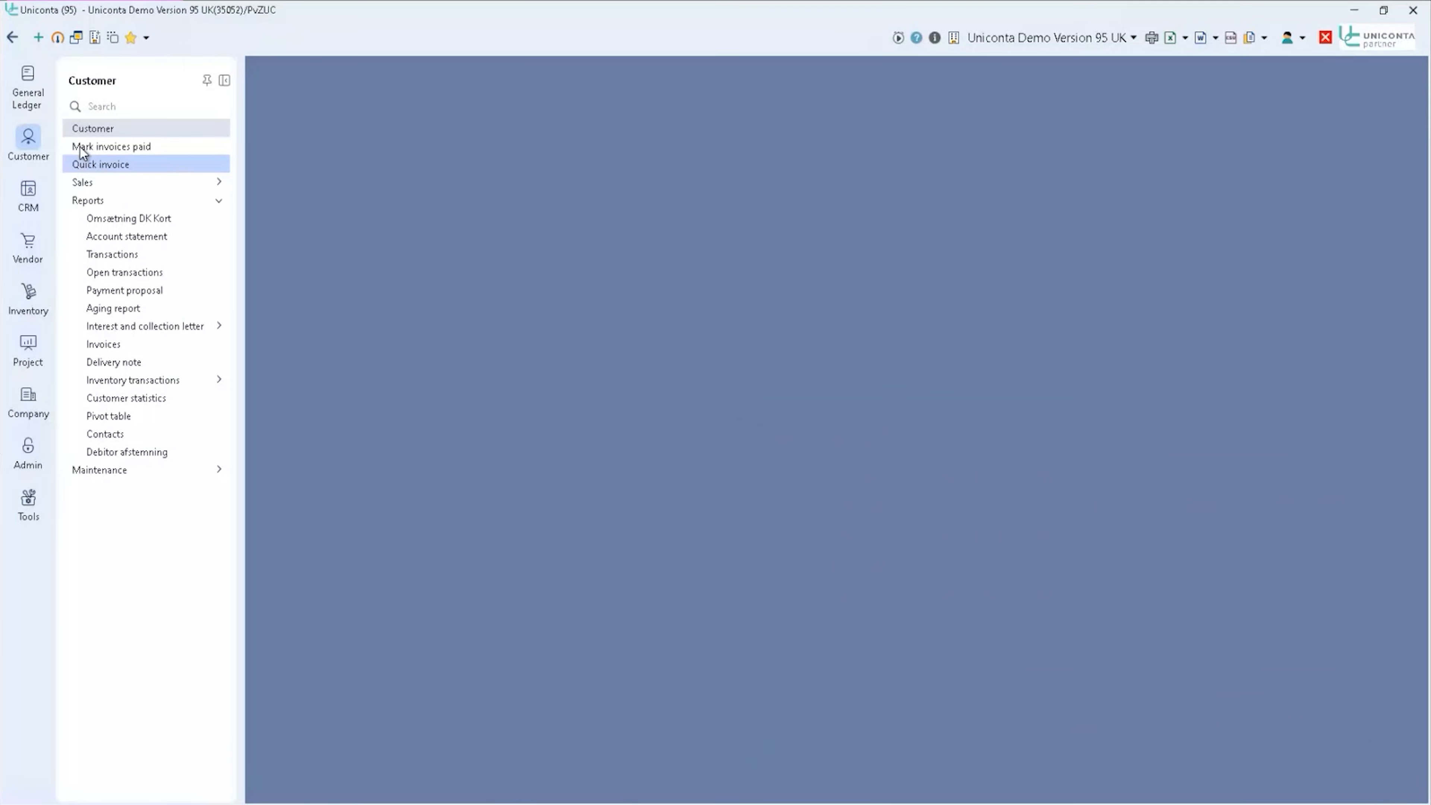
- Open customer account 01, append "n" to its telephone number, try to save, and dismiss the warning
{"action": "left_click", "coordinate": [112, 127]}
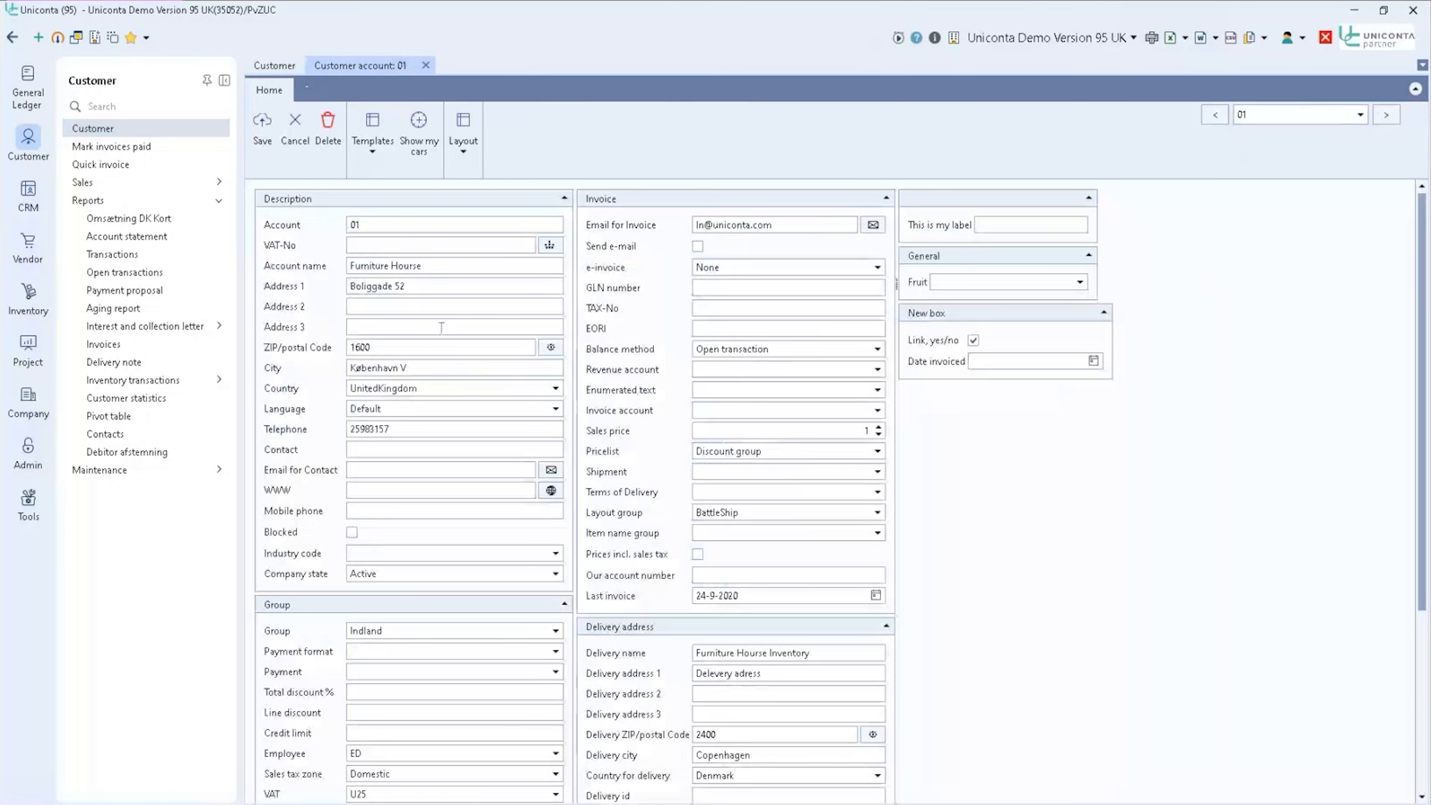
{"action": "left_click", "coordinate": [436, 430]}
{"action": "type", "text": "n"}
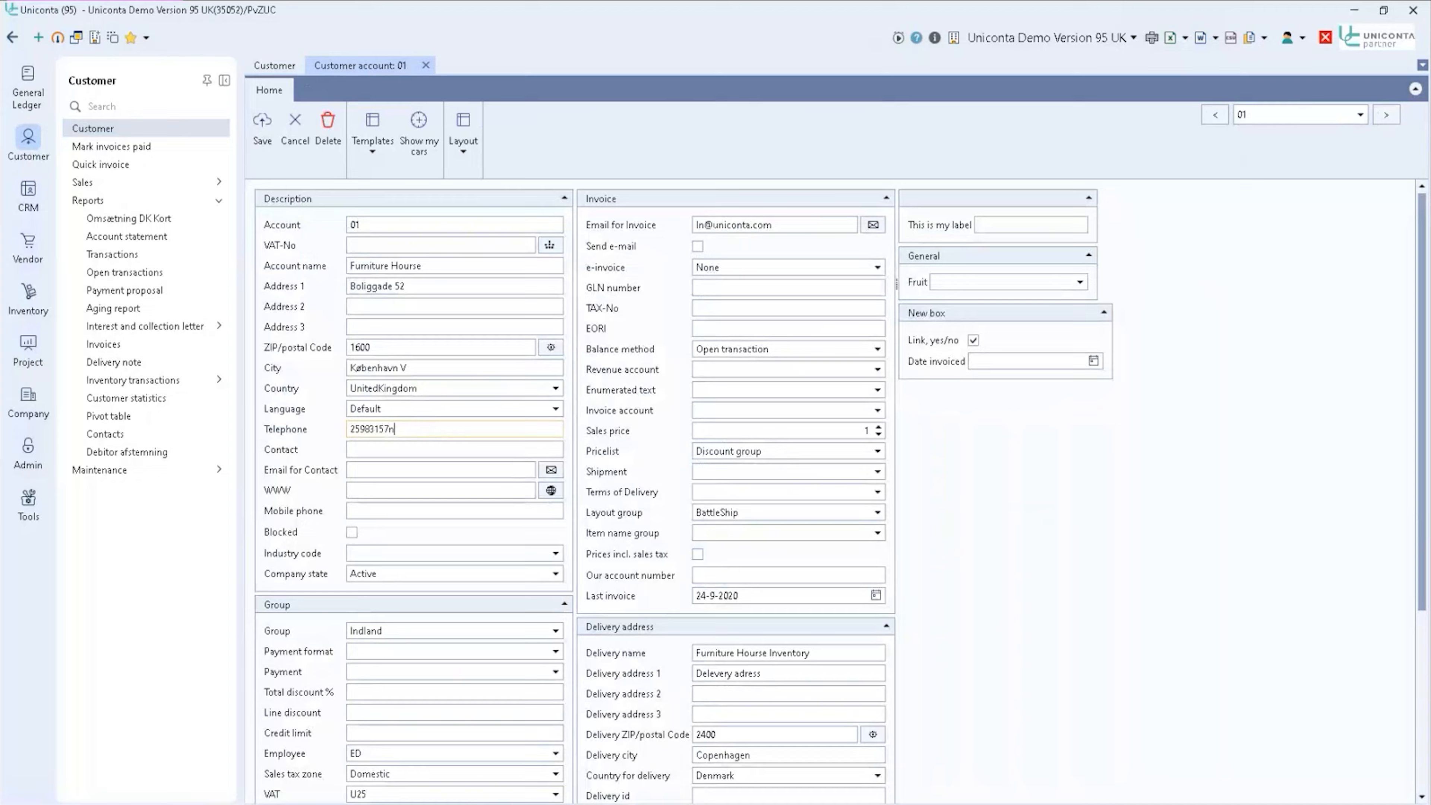
{"action": "left_click", "coordinate": [440, 445]}
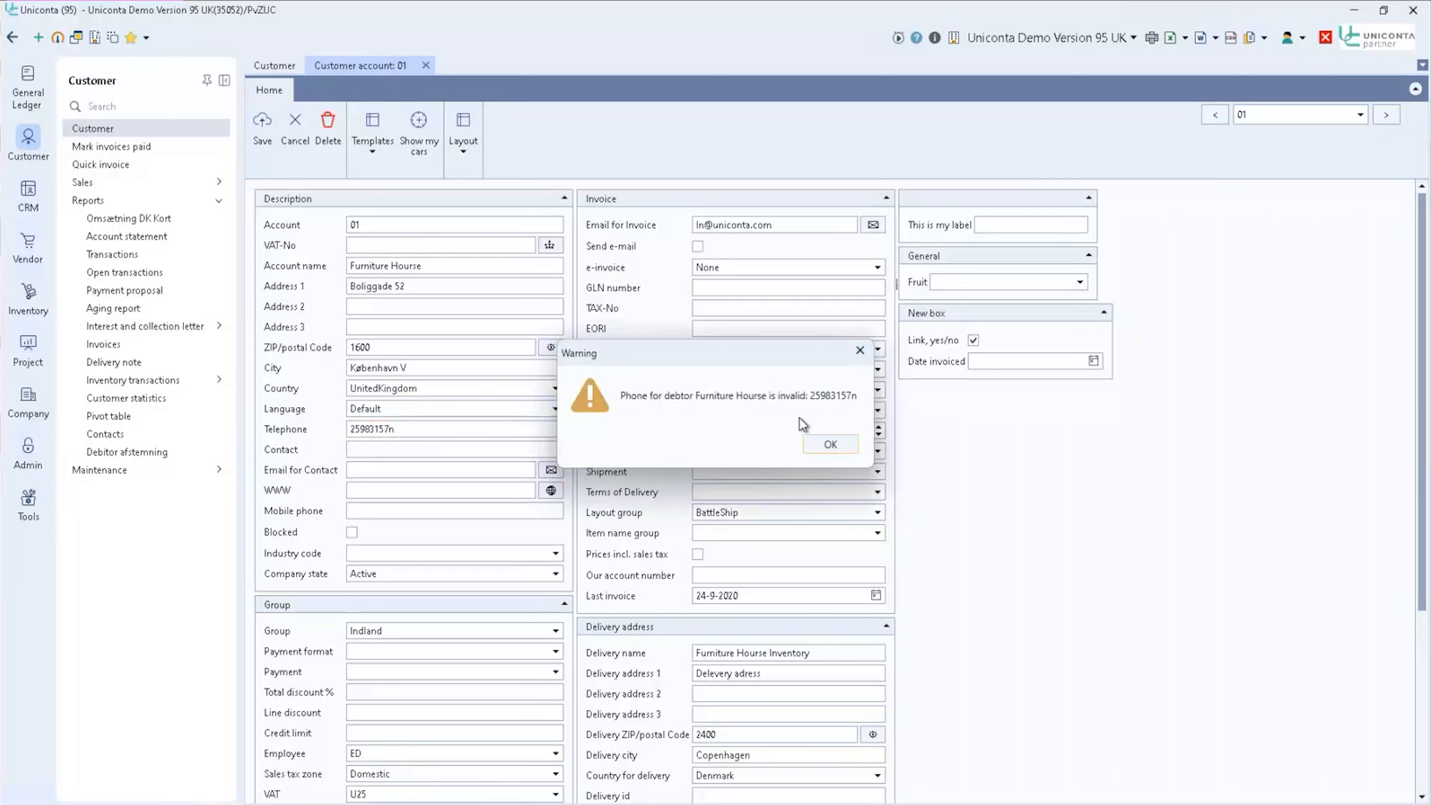
{"action": "left_click", "coordinate": [860, 350]}
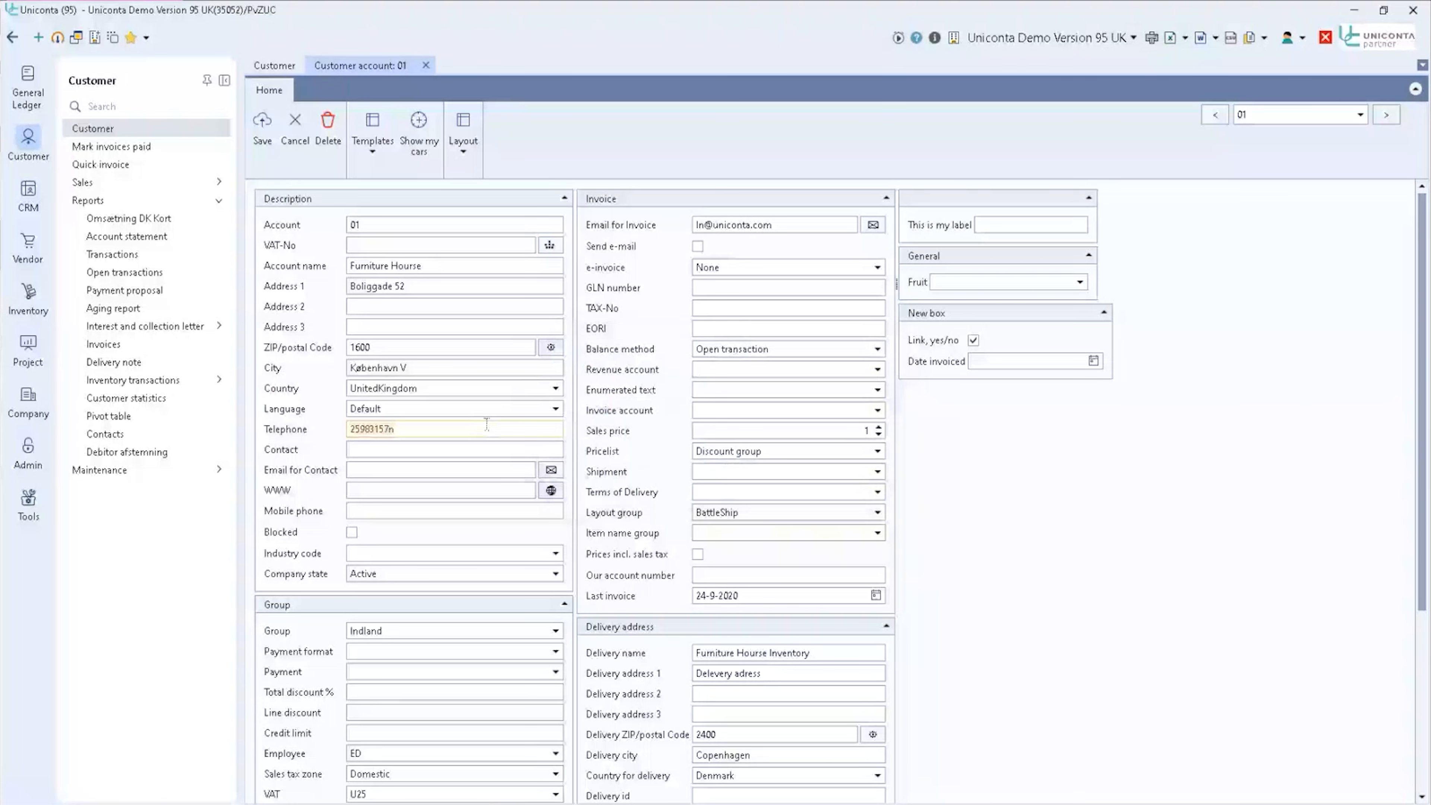
- Remove the appended letter from the telephone number of customer account 01 and save the customer
{"action": "left_click", "coordinate": [478, 428]}
{"action": "key", "text": "BackSpace"}
{"action": "key", "text": "Tab"}
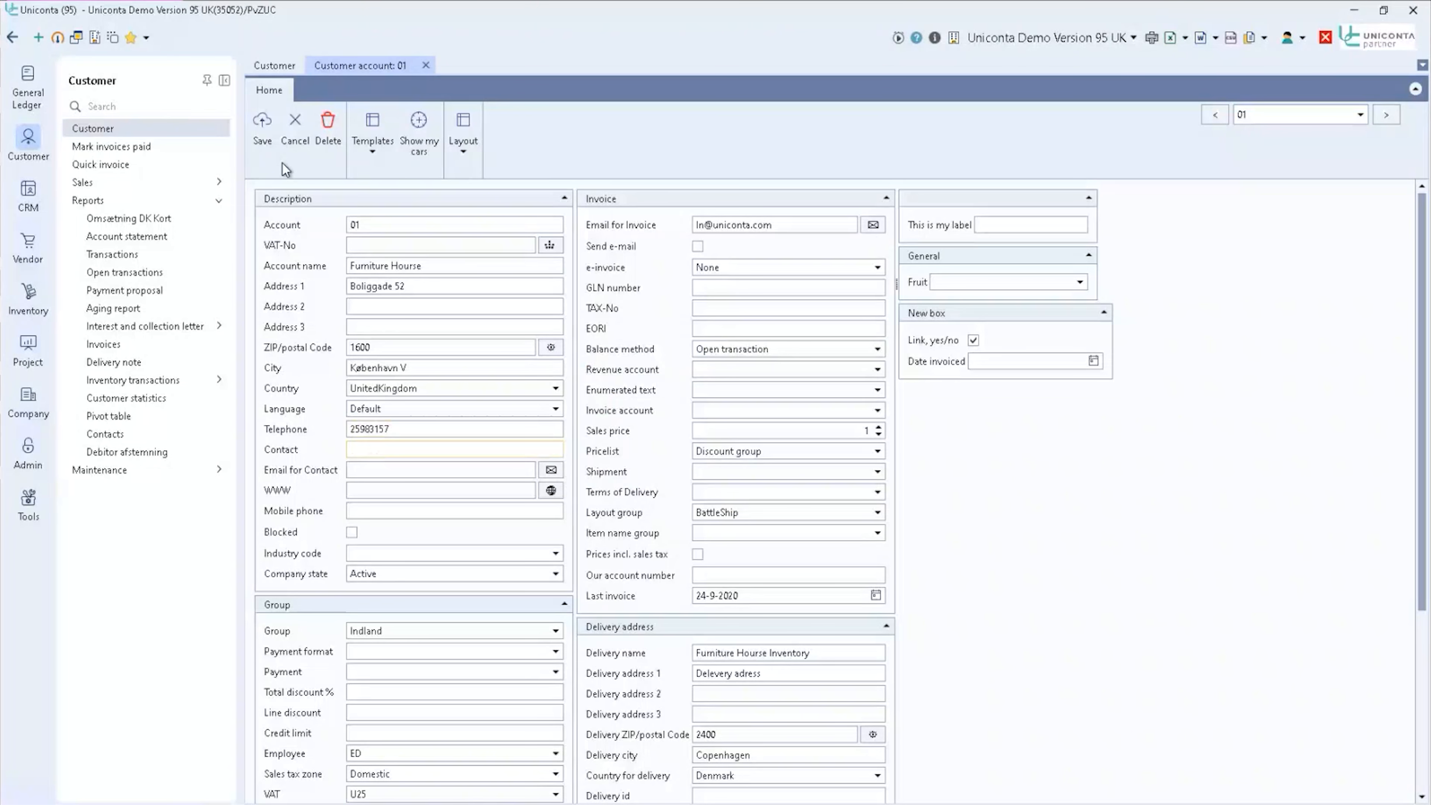
{"action": "left_click", "coordinate": [265, 142]}
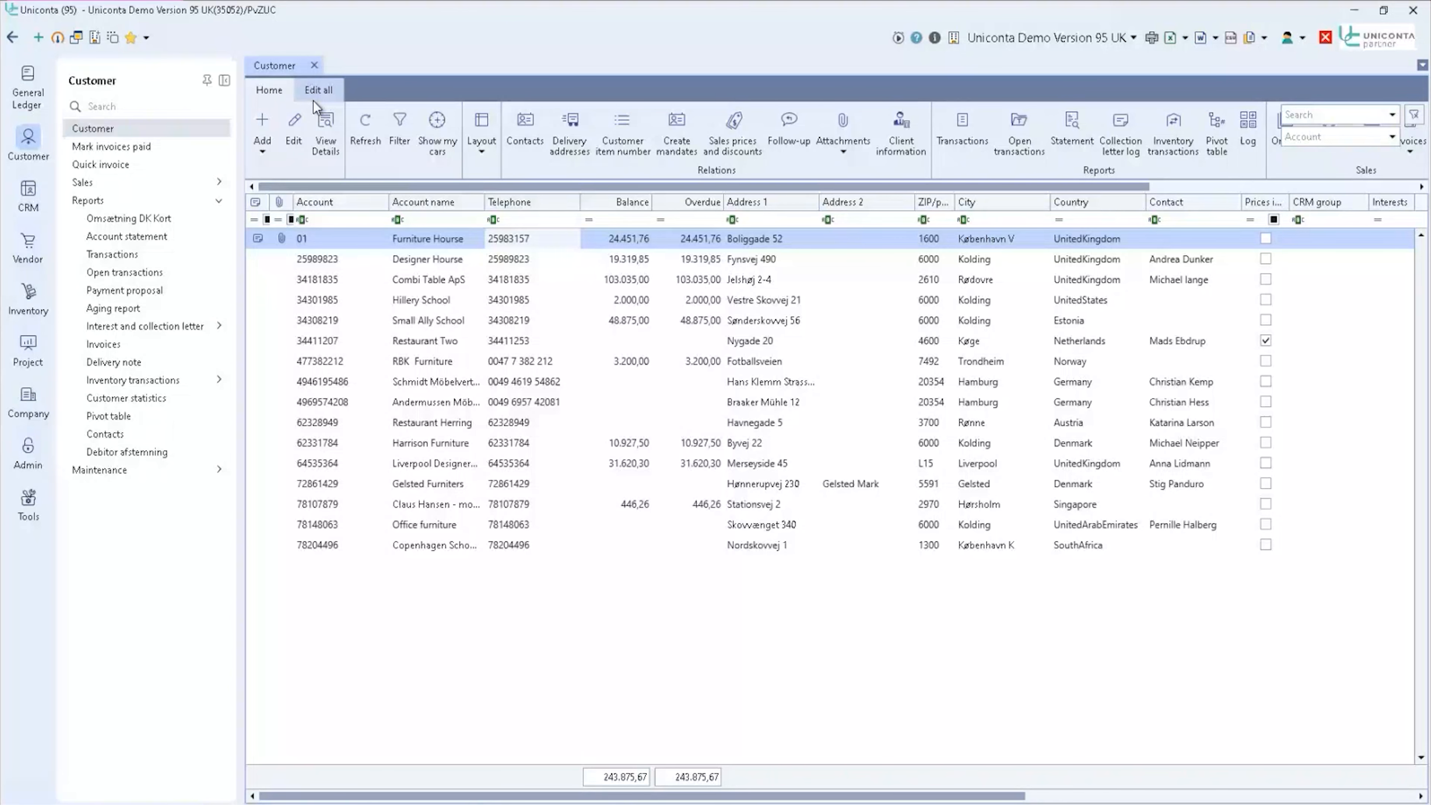
- Put the customer list into edit-all mode, append "t" to the telephone numbers of Hillery School and Small Ally School, and try to save
{"action": "left_click", "coordinate": [334, 94]}
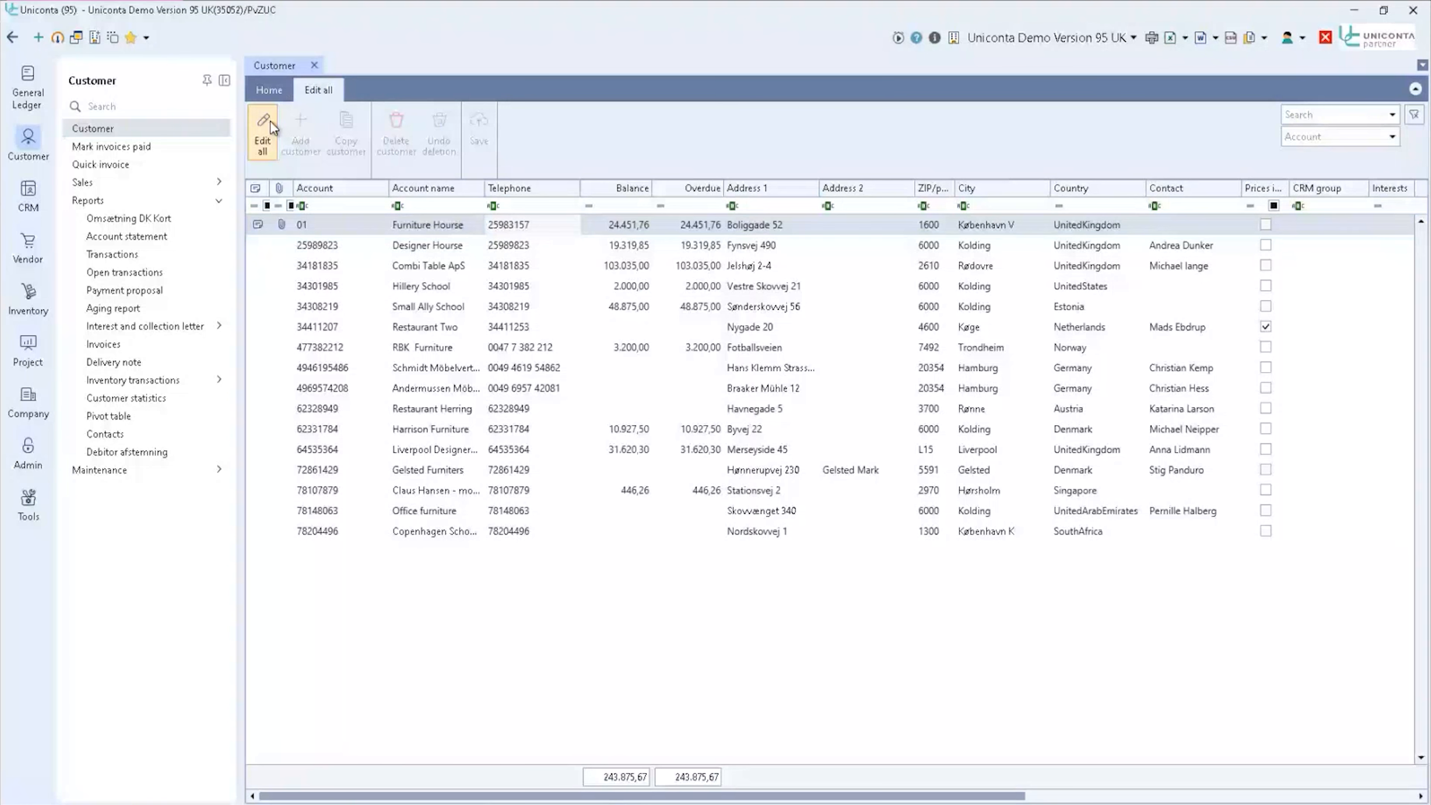
{"action": "left_click", "coordinate": [271, 121]}
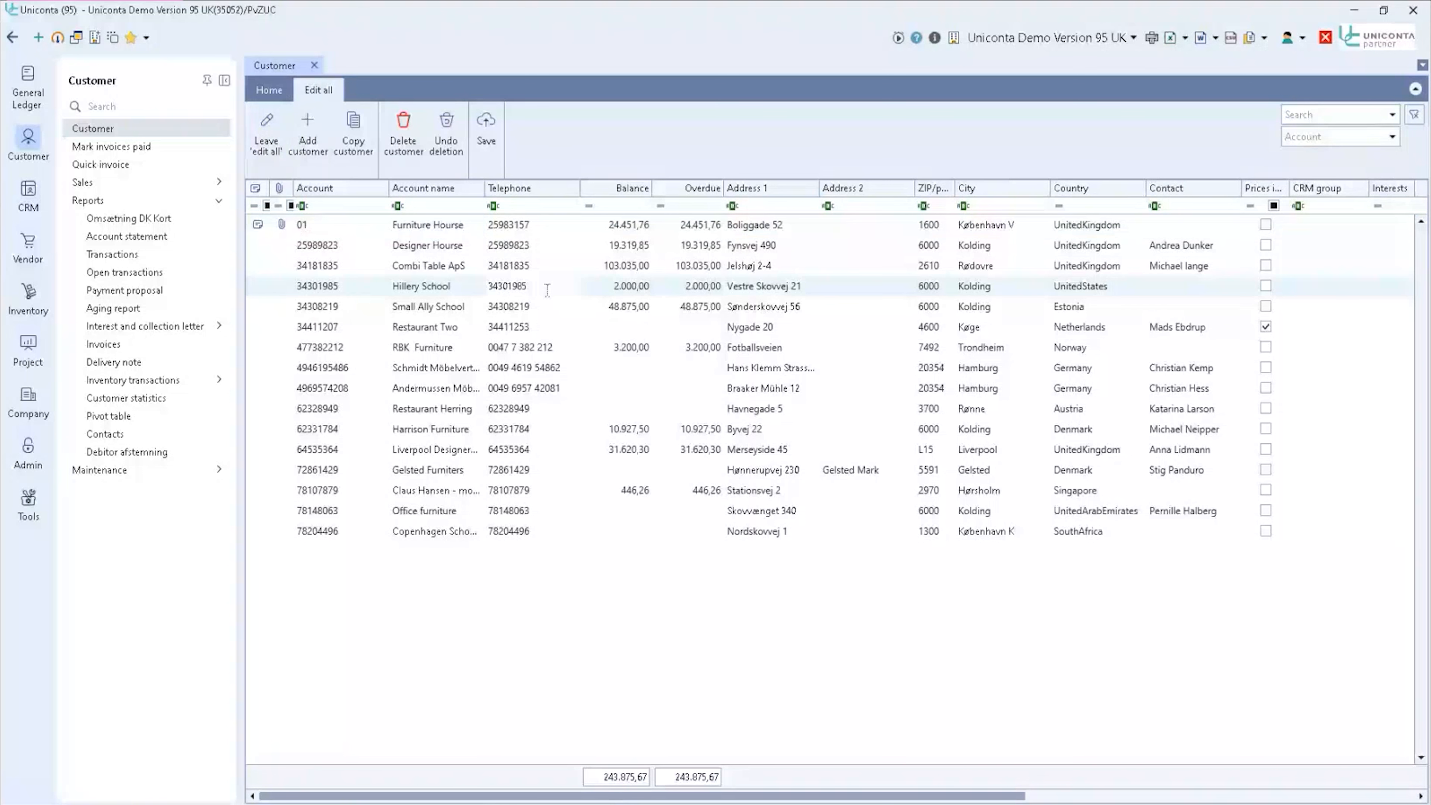
{"action": "left_click", "coordinate": [547, 289]}
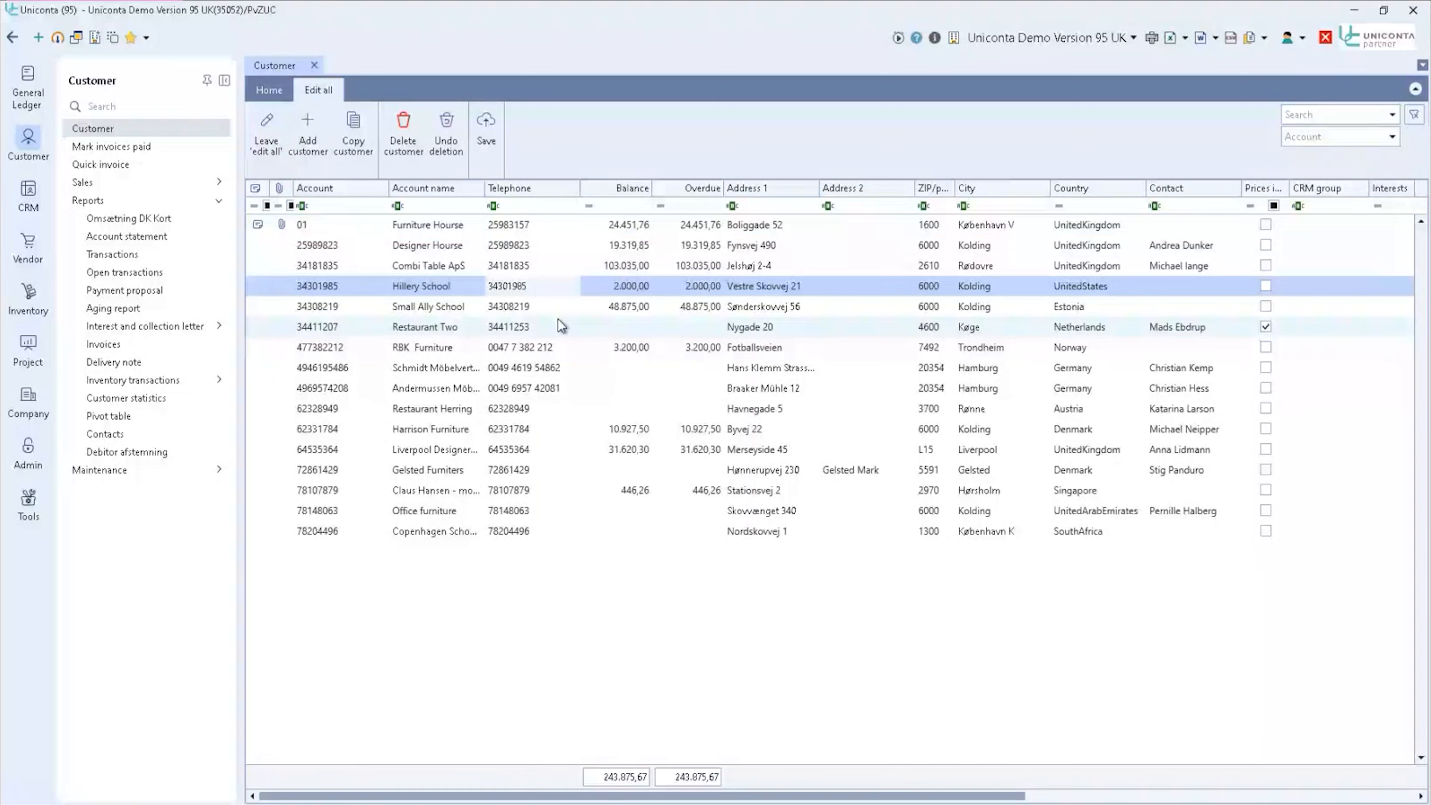
{"action": "left_click", "coordinate": [549, 306]}
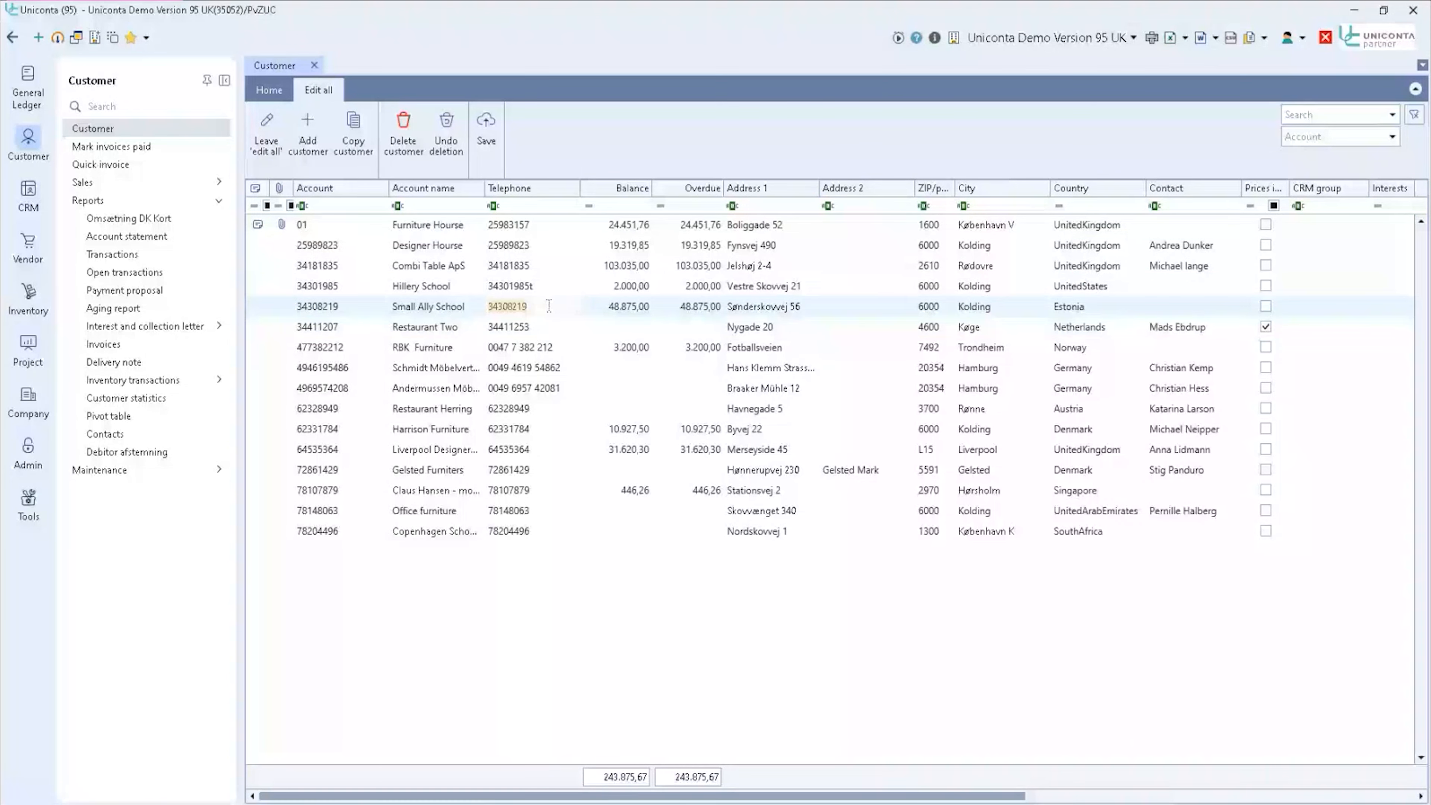
{"action": "type", "text": "t"}
{"action": "key", "text": "Down"}
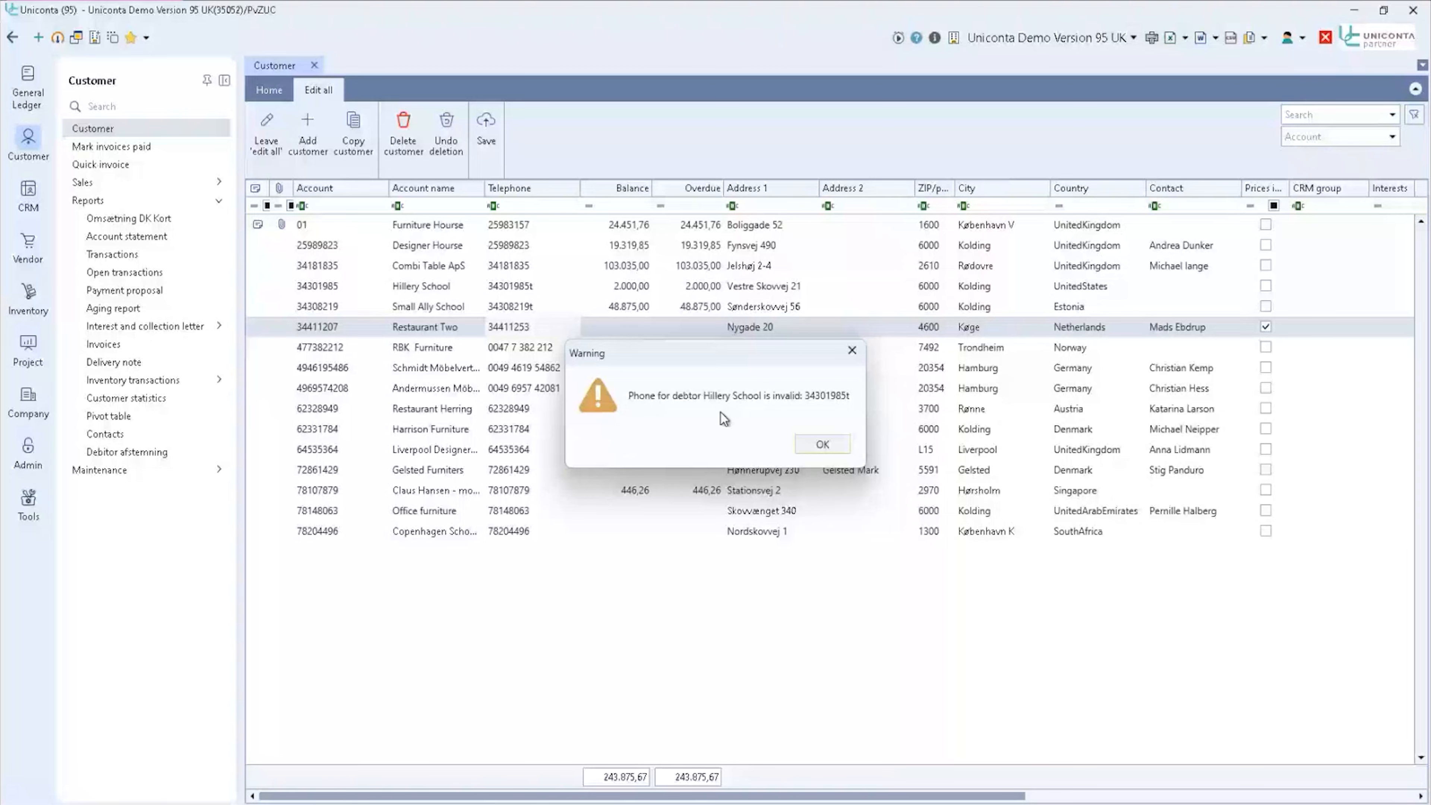
- Dismiss the warnings and remove the appended "t" from the telephone numbers of Hillery School and Small Ally School
{"action": "key", "text": "Return"}
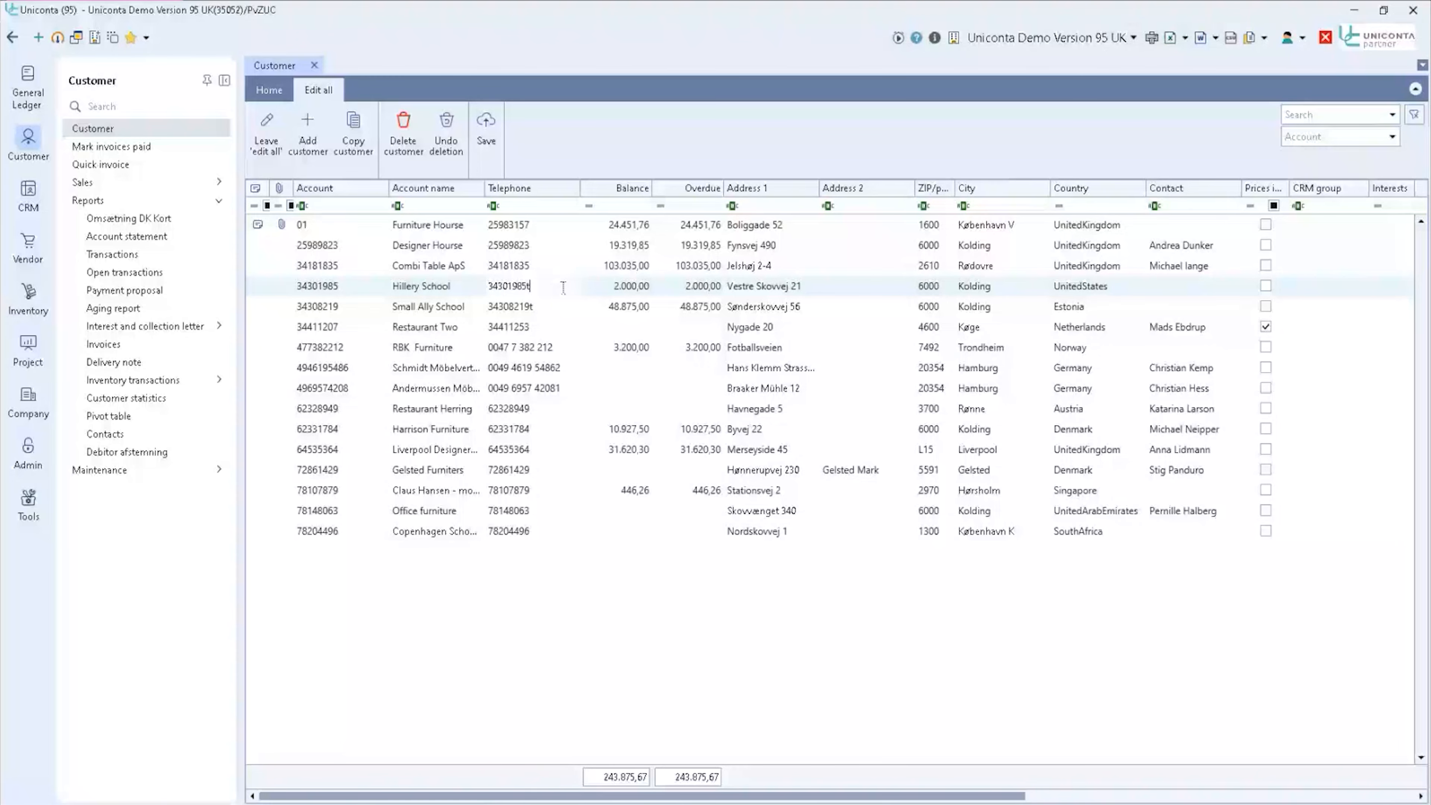
{"action": "key", "text": "BackSpace"}
{"action": "key", "text": "Down"}
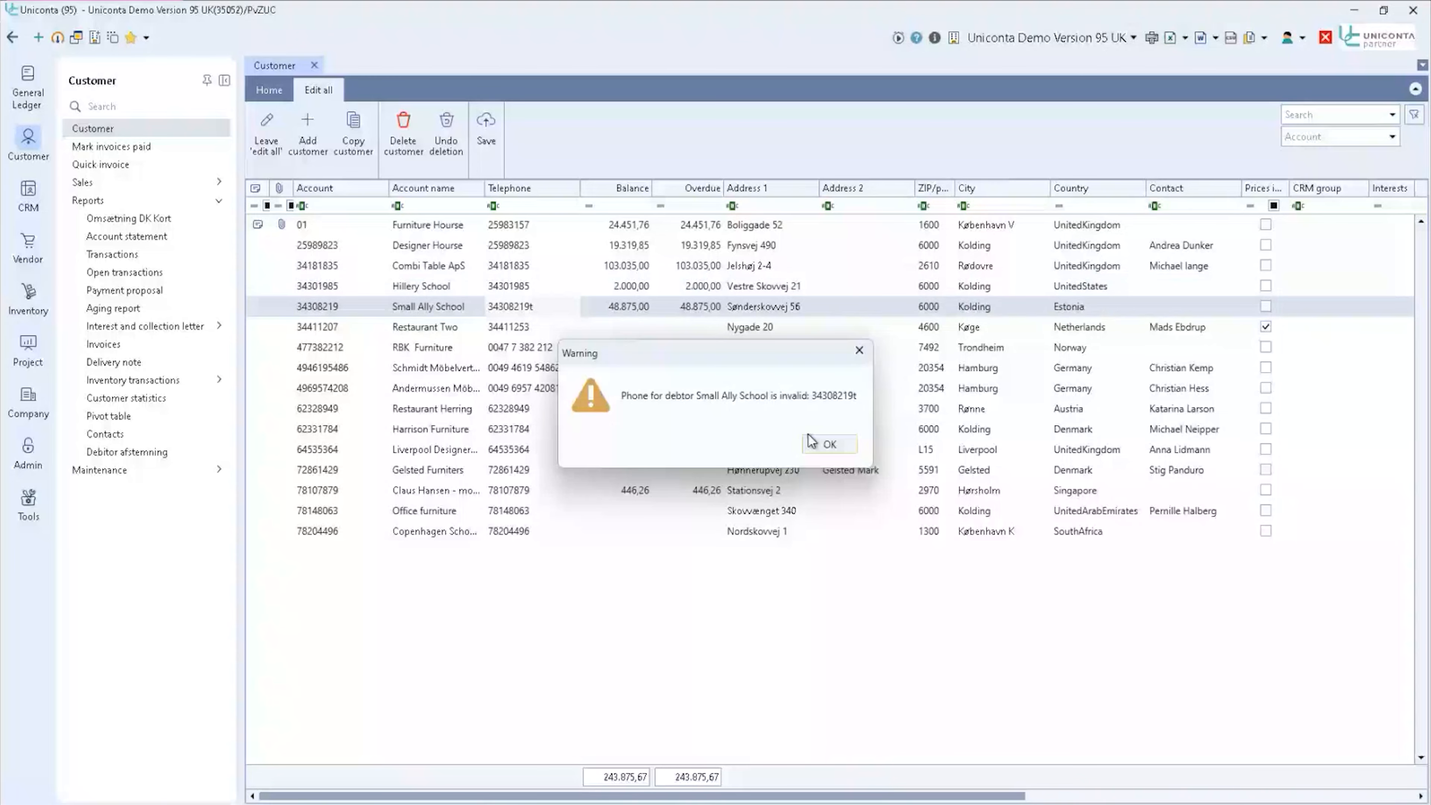
{"action": "left_click", "coordinate": [811, 442]}
{"action": "key", "text": "BackSpace"}
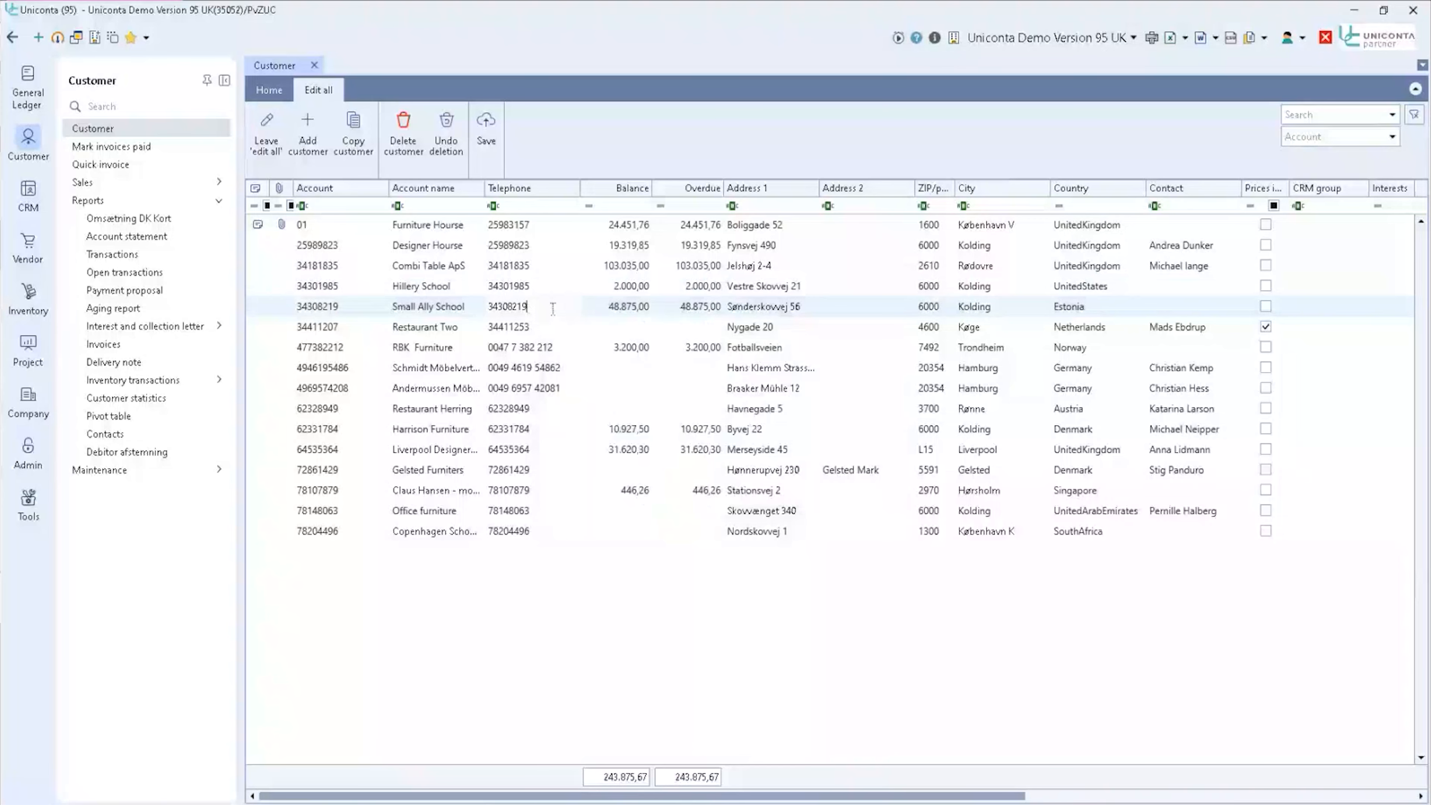
{"action": "key", "text": "Down"}
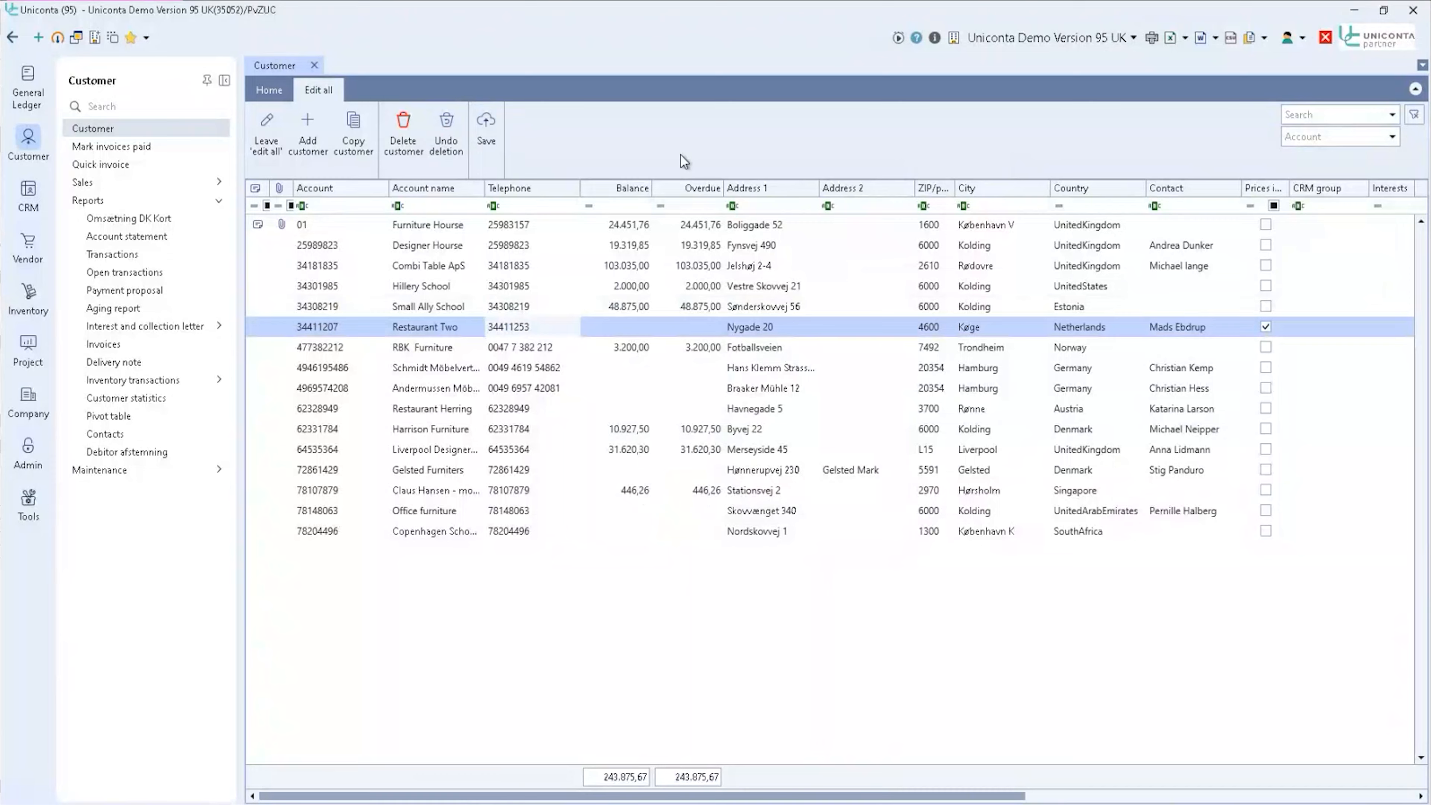
{"action": "left_click", "coordinate": [522, 305]}
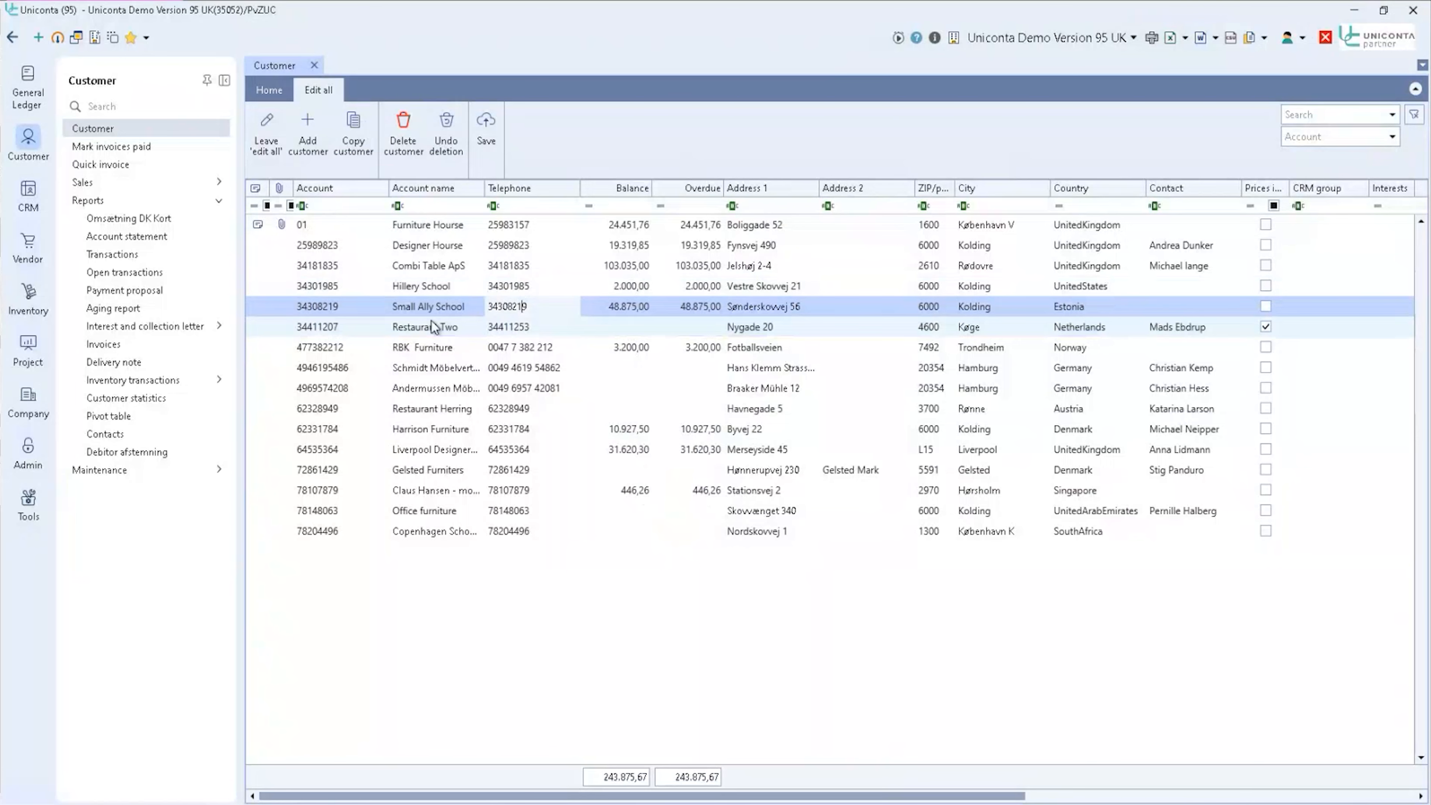
- Close the customer list and open the DebtorClient FieldsCheck business rule with the comment "check phone" for editing
{"action": "left_click", "coordinate": [314, 65]}
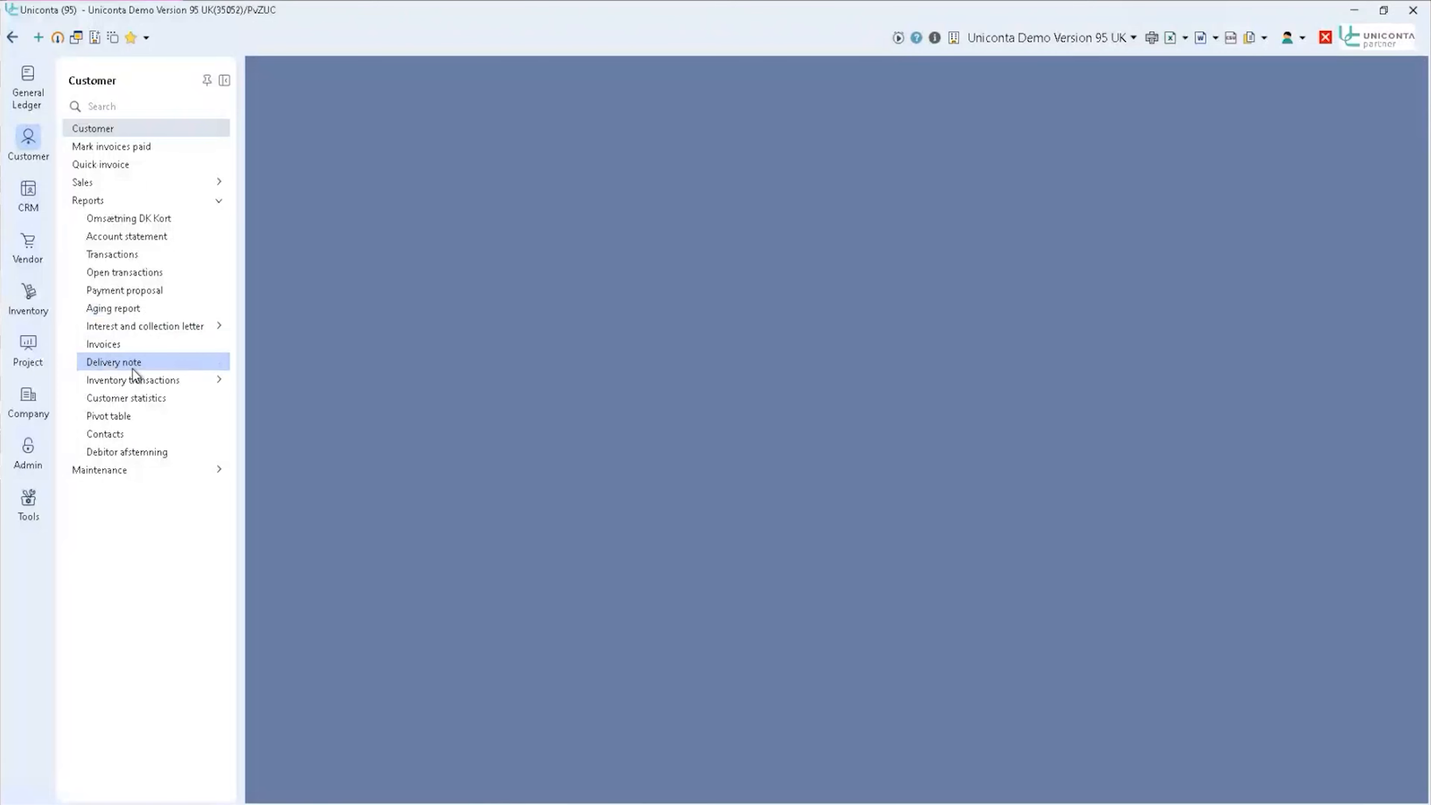
{"action": "left_click", "coordinate": [146, 38]}
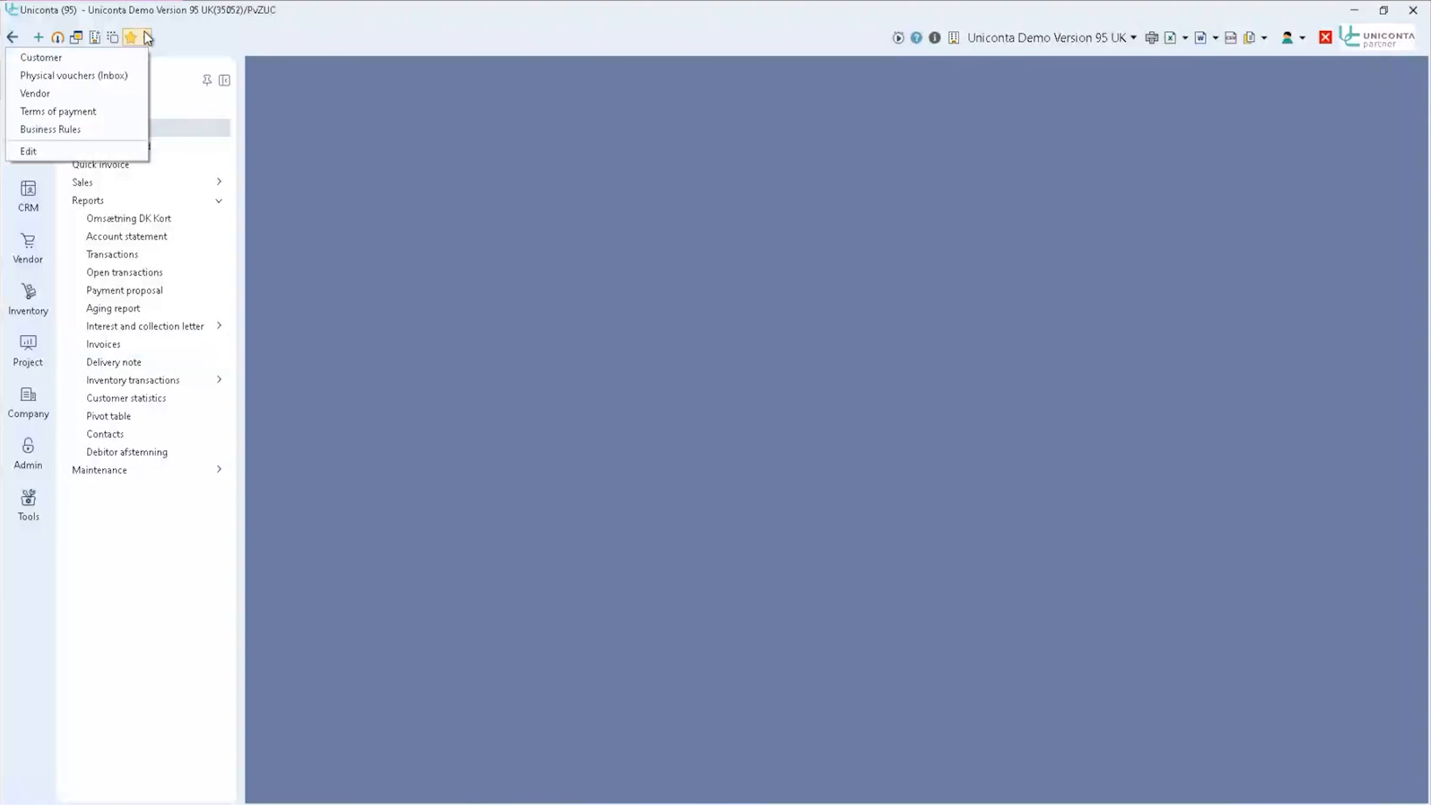
{"action": "left_click", "coordinate": [249, 338]}
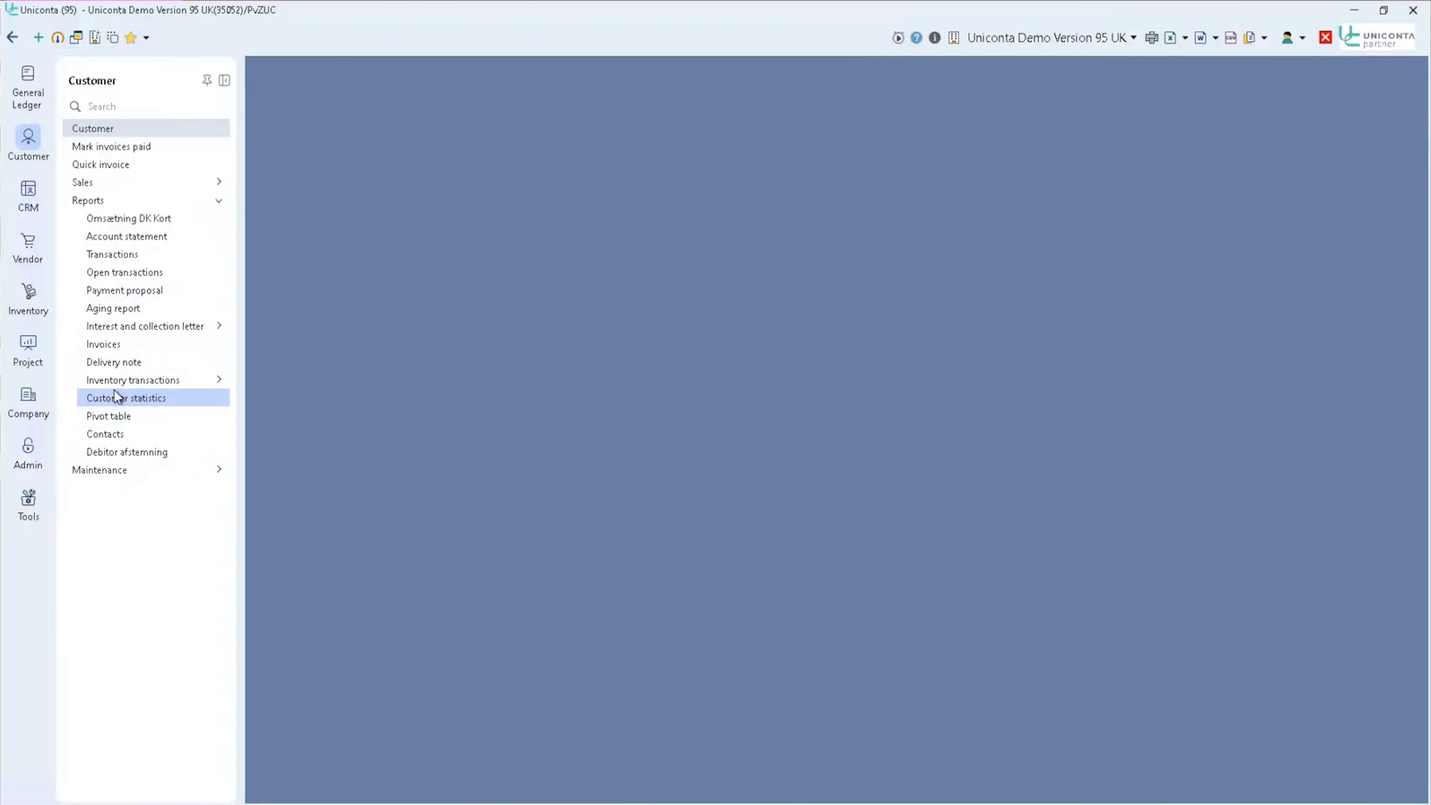
{"action": "left_click", "coordinate": [38, 497]}
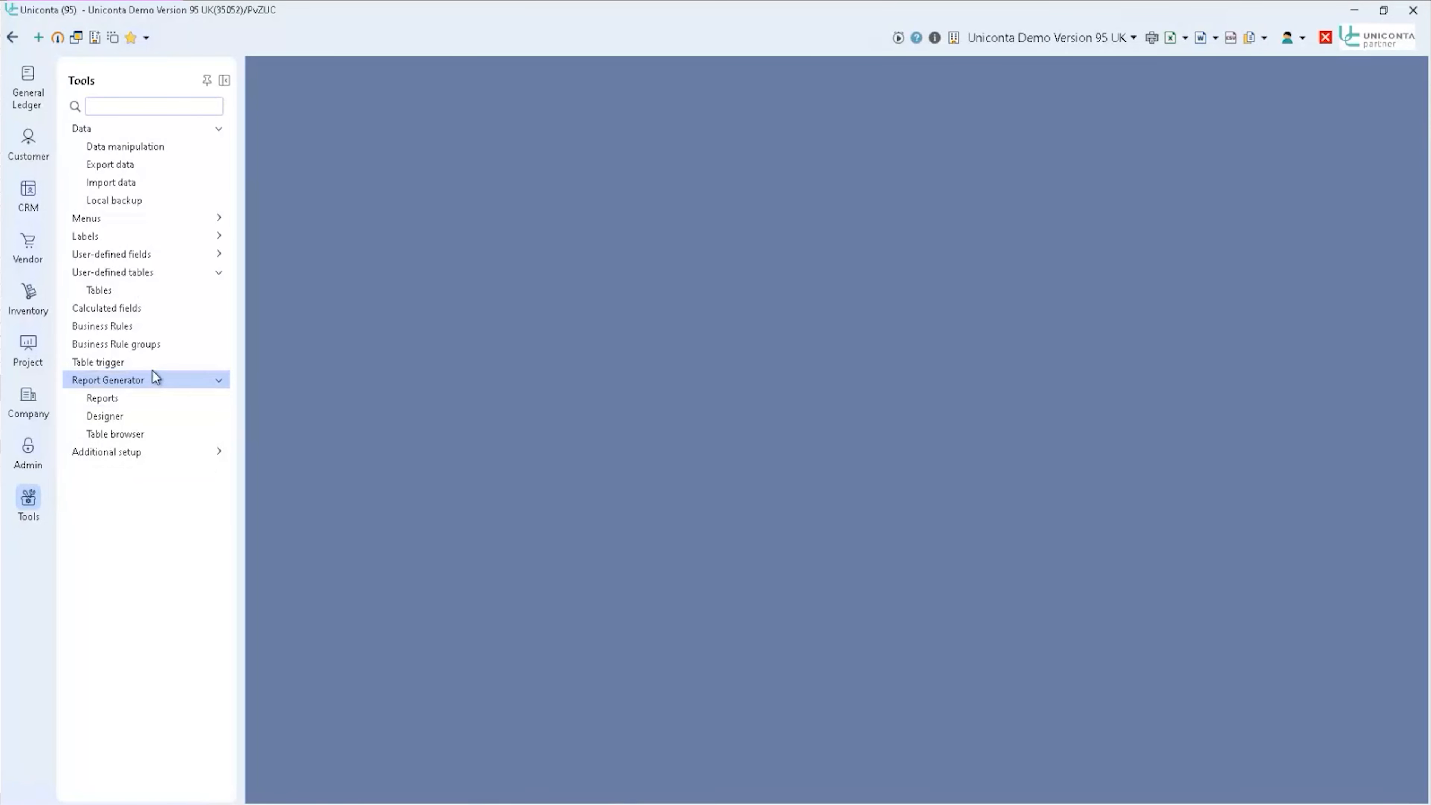
{"action": "left_click", "coordinate": [158, 330]}
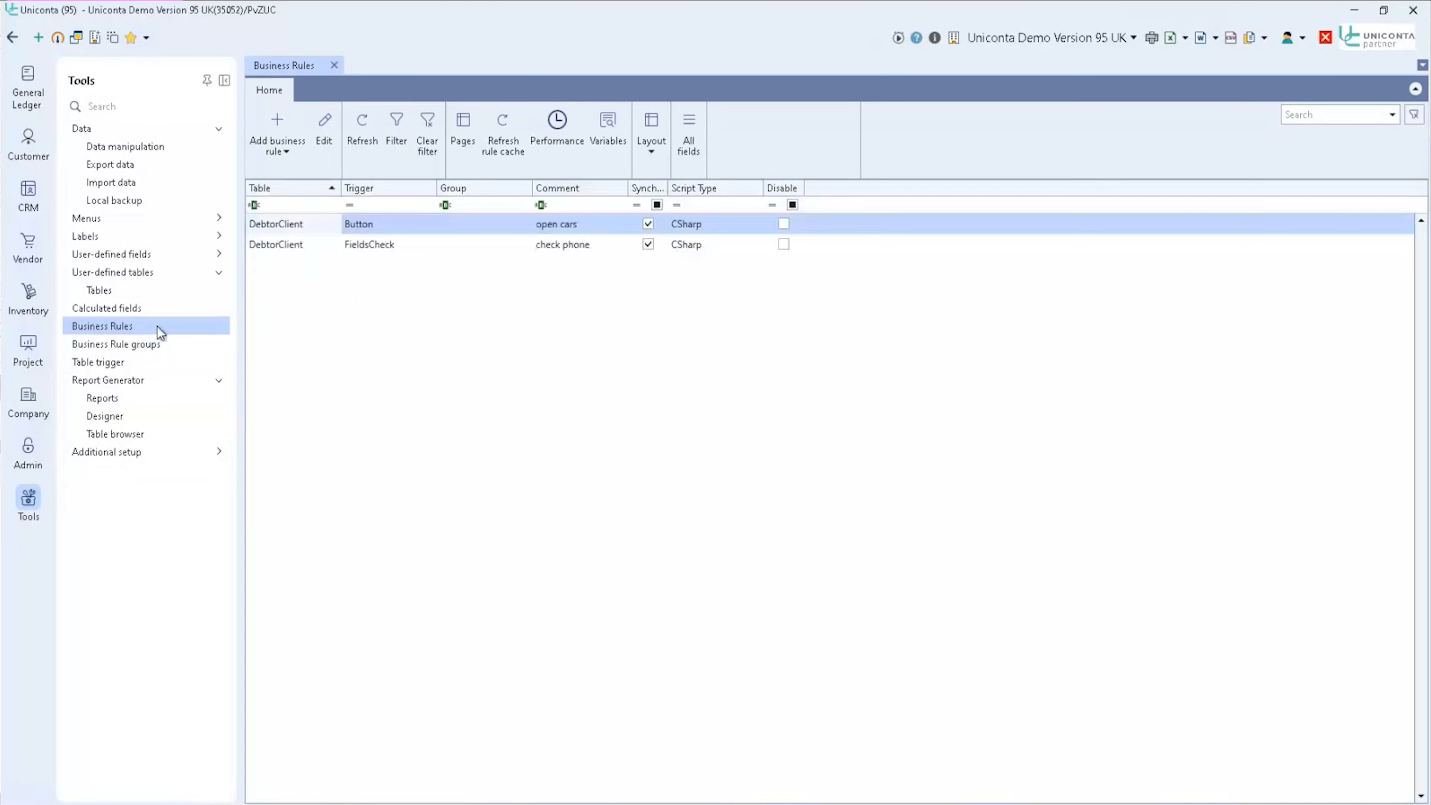
{"action": "left_click", "coordinate": [369, 244]}
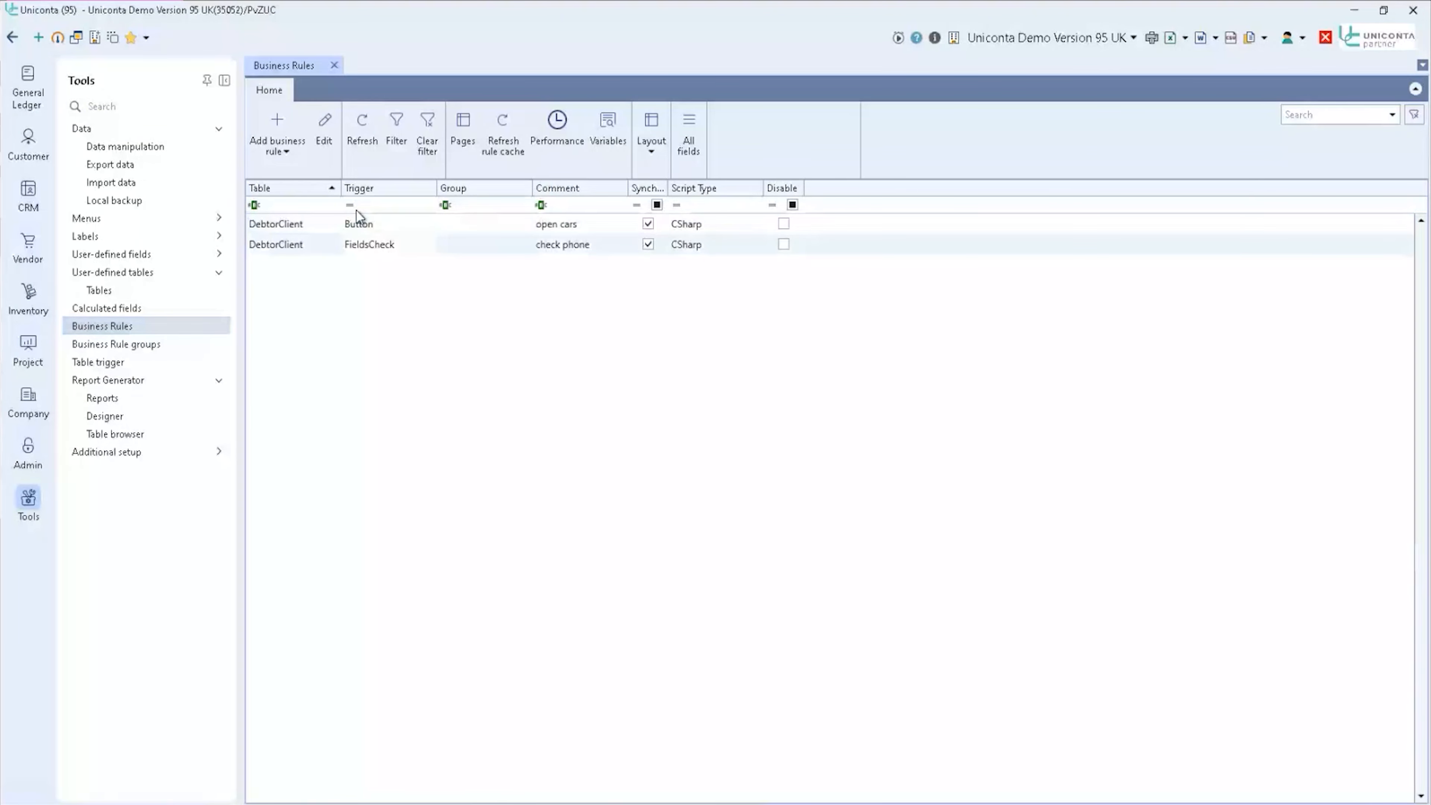
{"action": "left_click", "coordinate": [323, 130]}
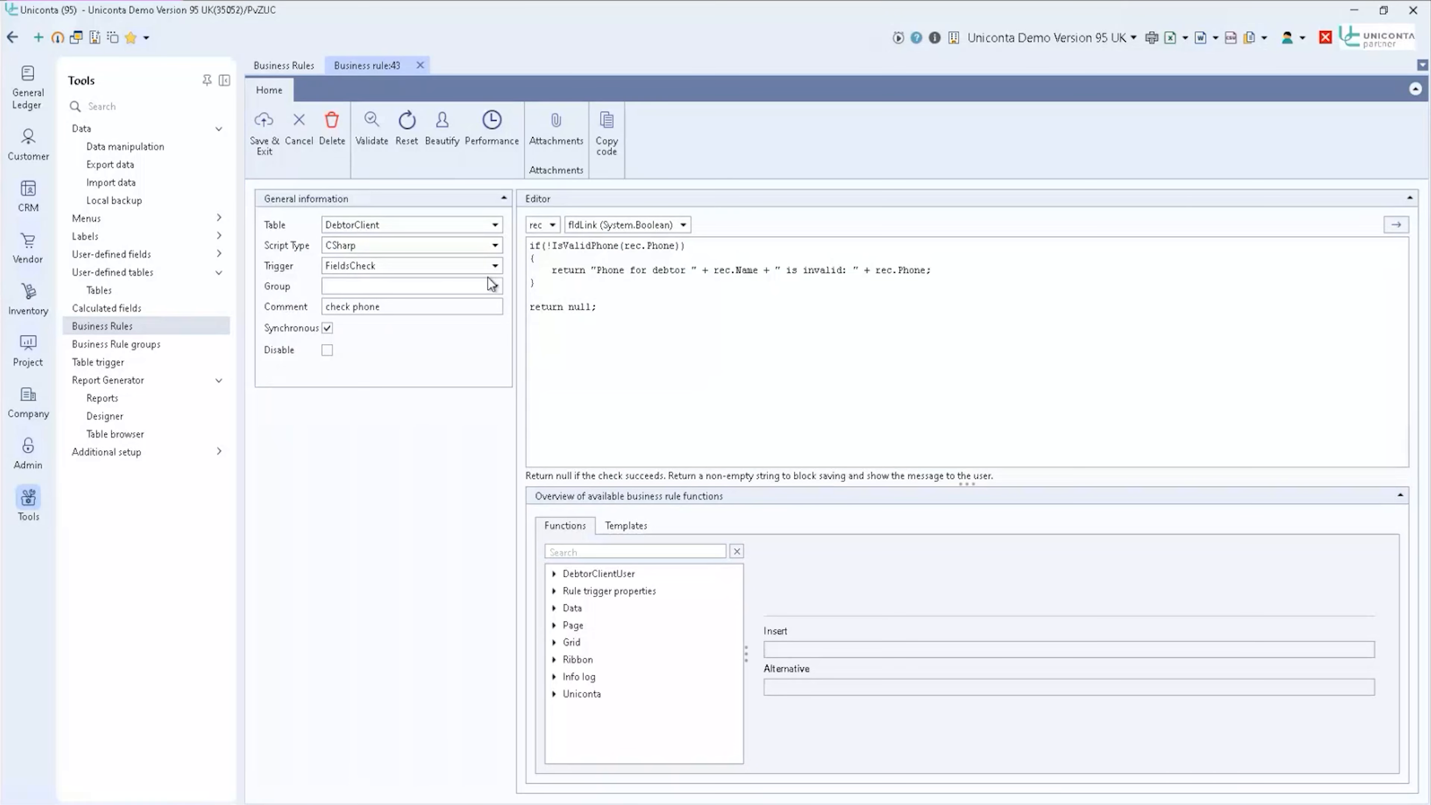
- Change the rule's trigger to PropertyChanged and select Phone as the monitored field of the DebtorClientUser table
{"action": "left_click", "coordinate": [493, 265]}
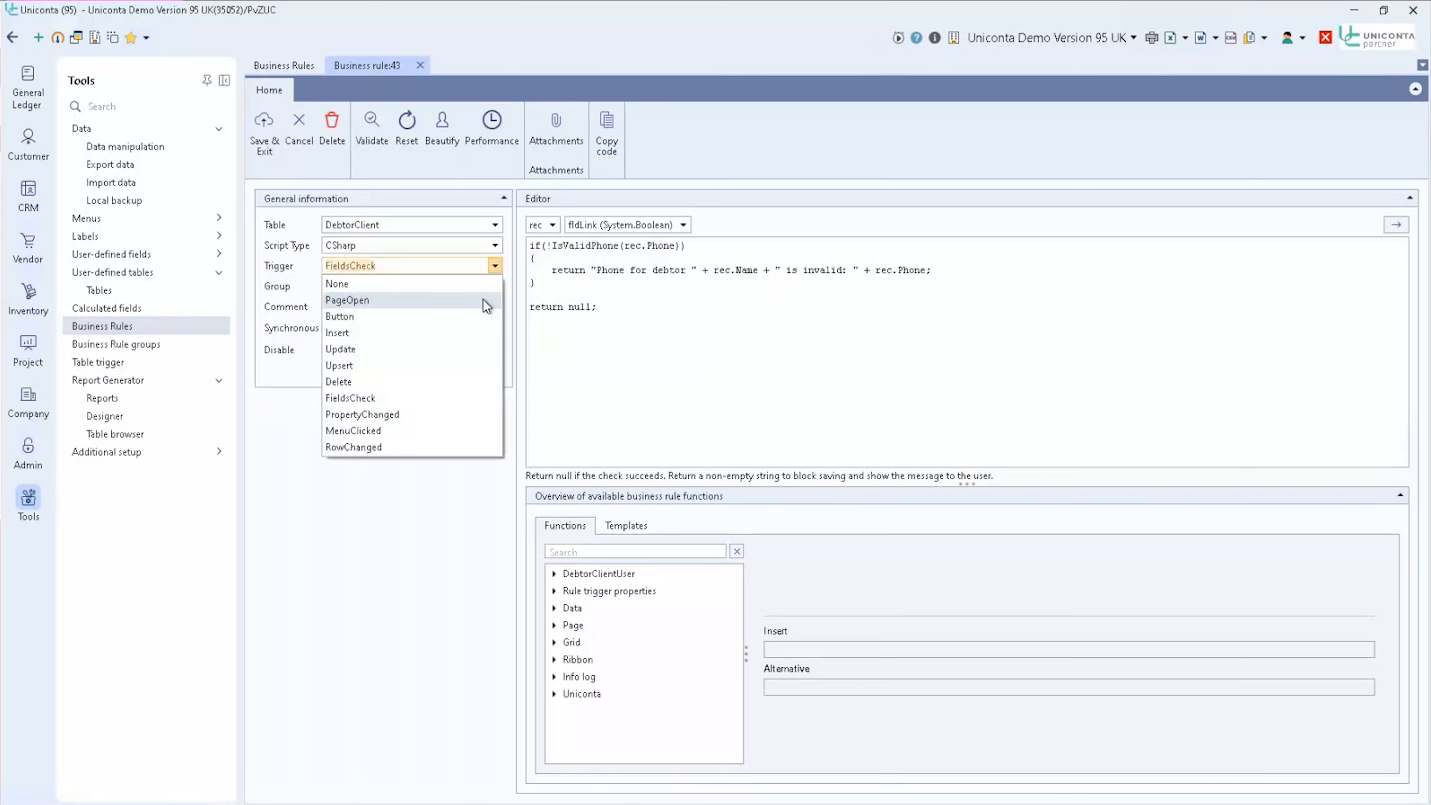
{"action": "left_click", "coordinate": [420, 416]}
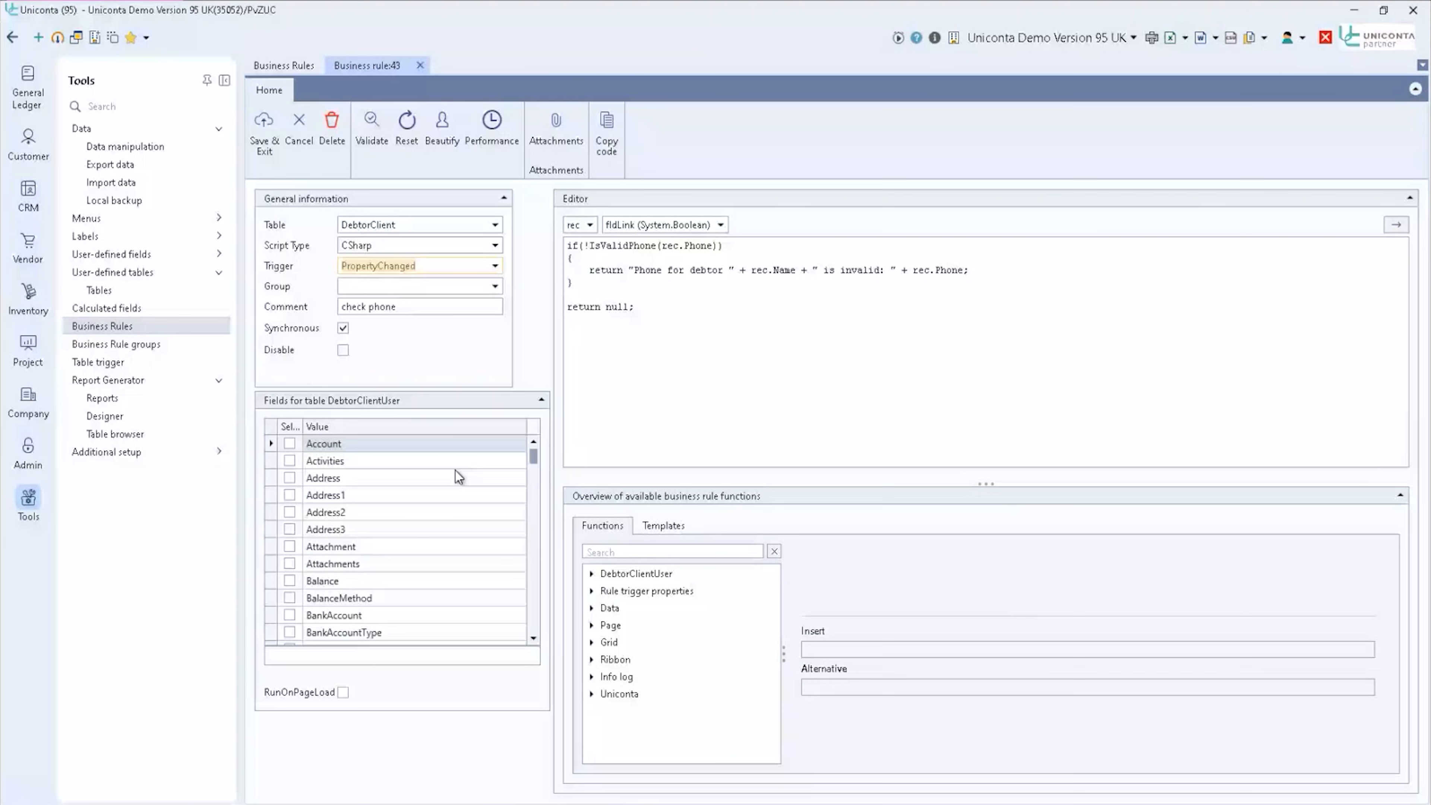
{"action": "scroll", "coordinate": [507, 477], "scroll_direction": "down", "scroll_amount": 1}
{"action": "left_click_drag", "start_coordinate": [534, 458], "coordinate": [537, 498]}
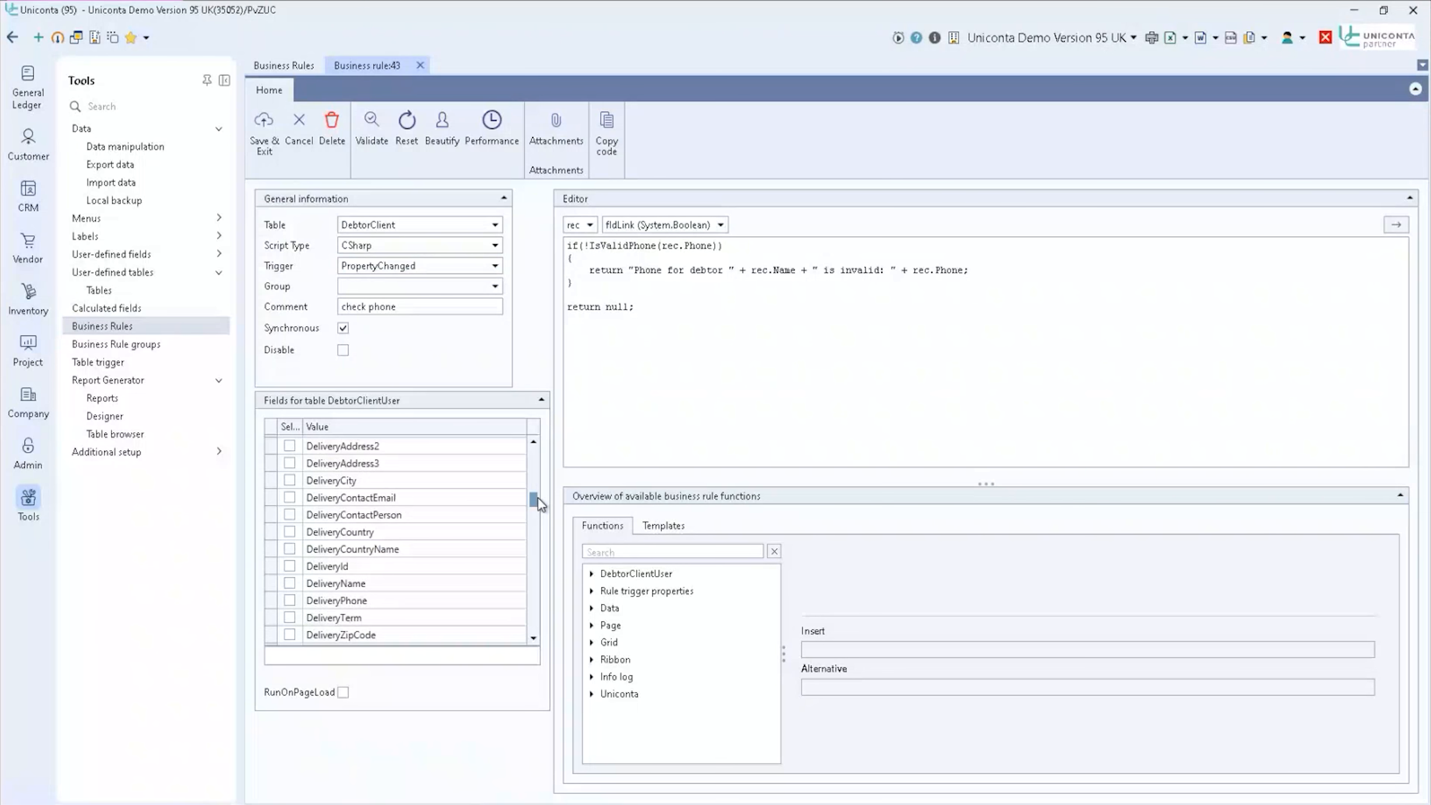
{"action": "left_click_drag", "start_coordinate": [537, 498], "coordinate": [537, 577]}
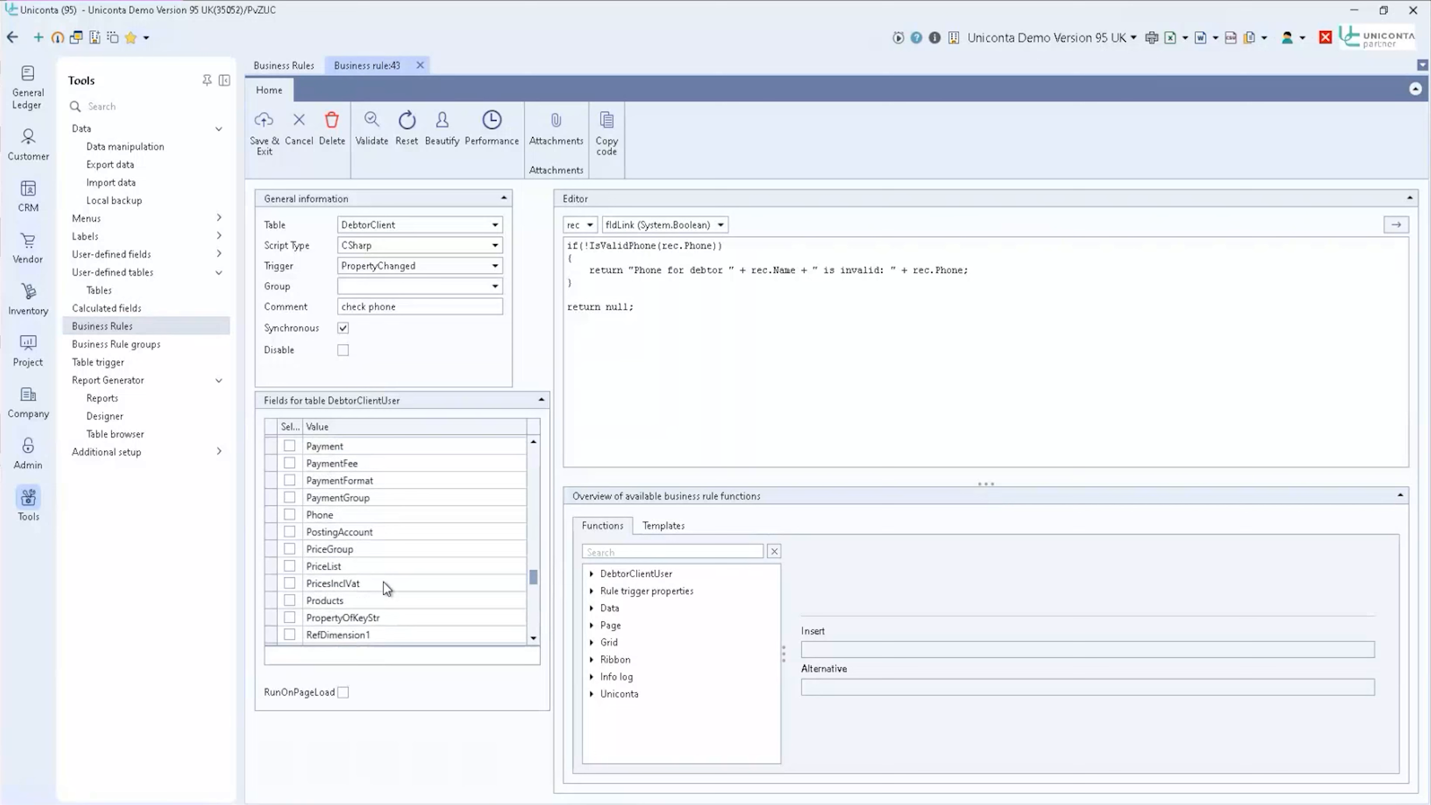
{"action": "left_click", "coordinate": [290, 514]}
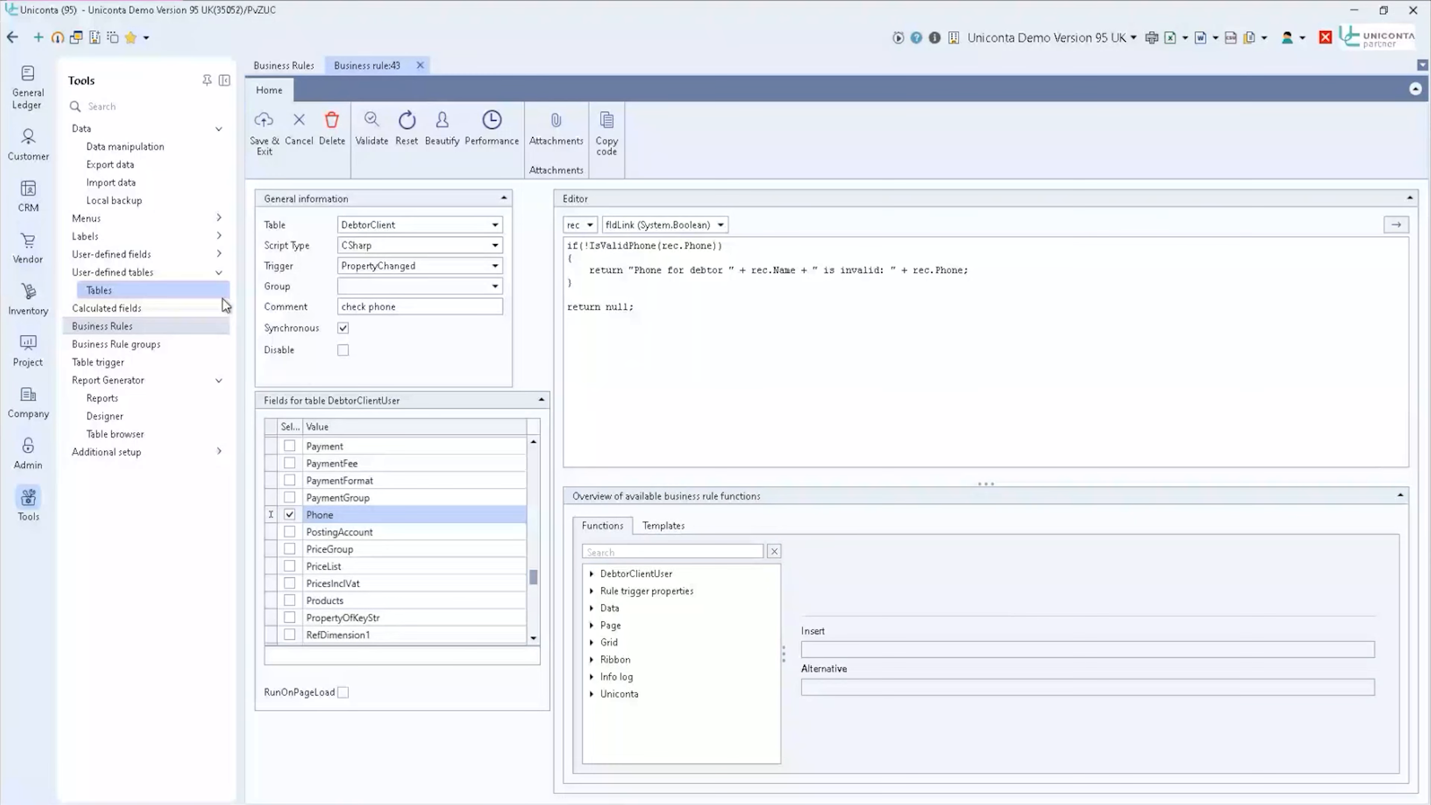
{"action": "left_click", "coordinate": [344, 655]}
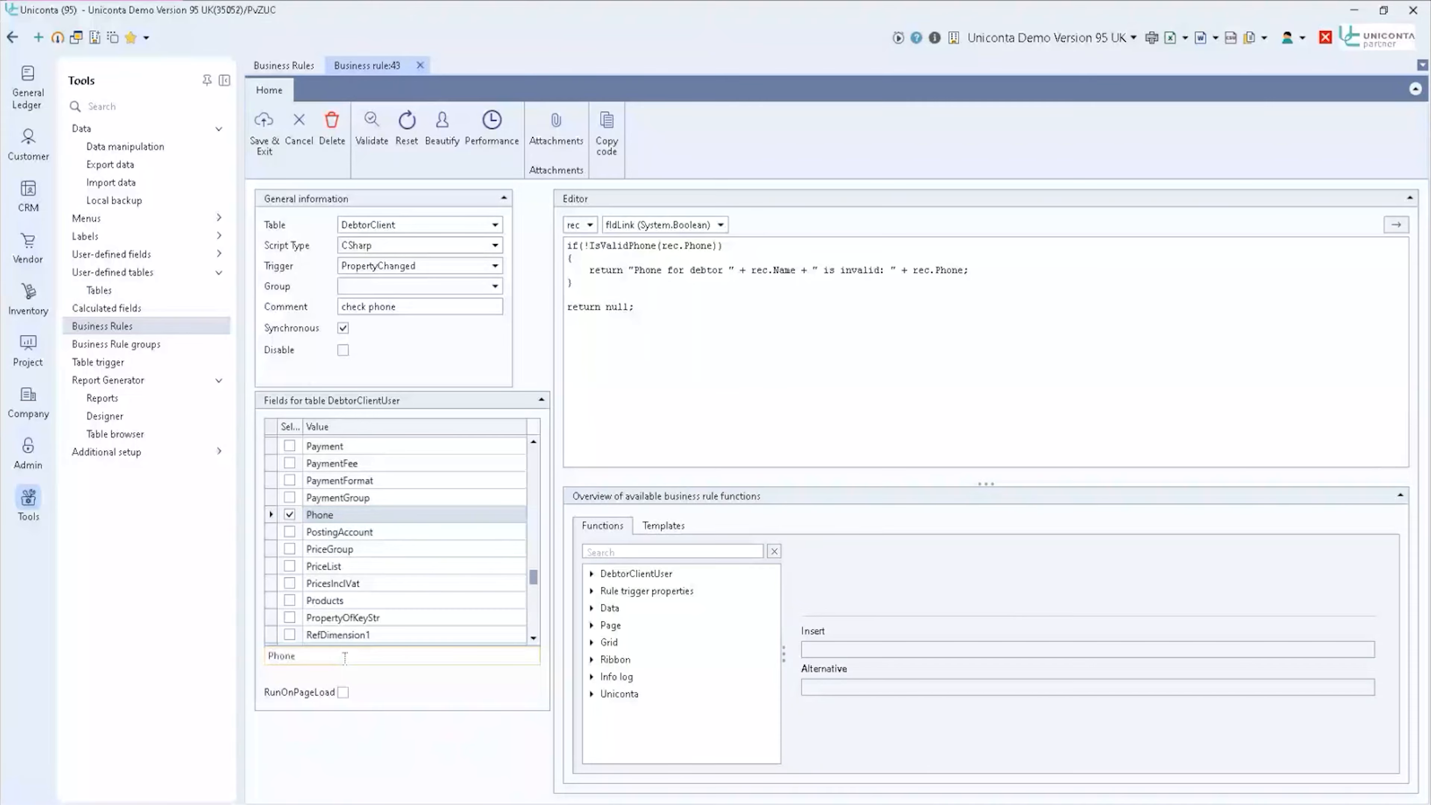
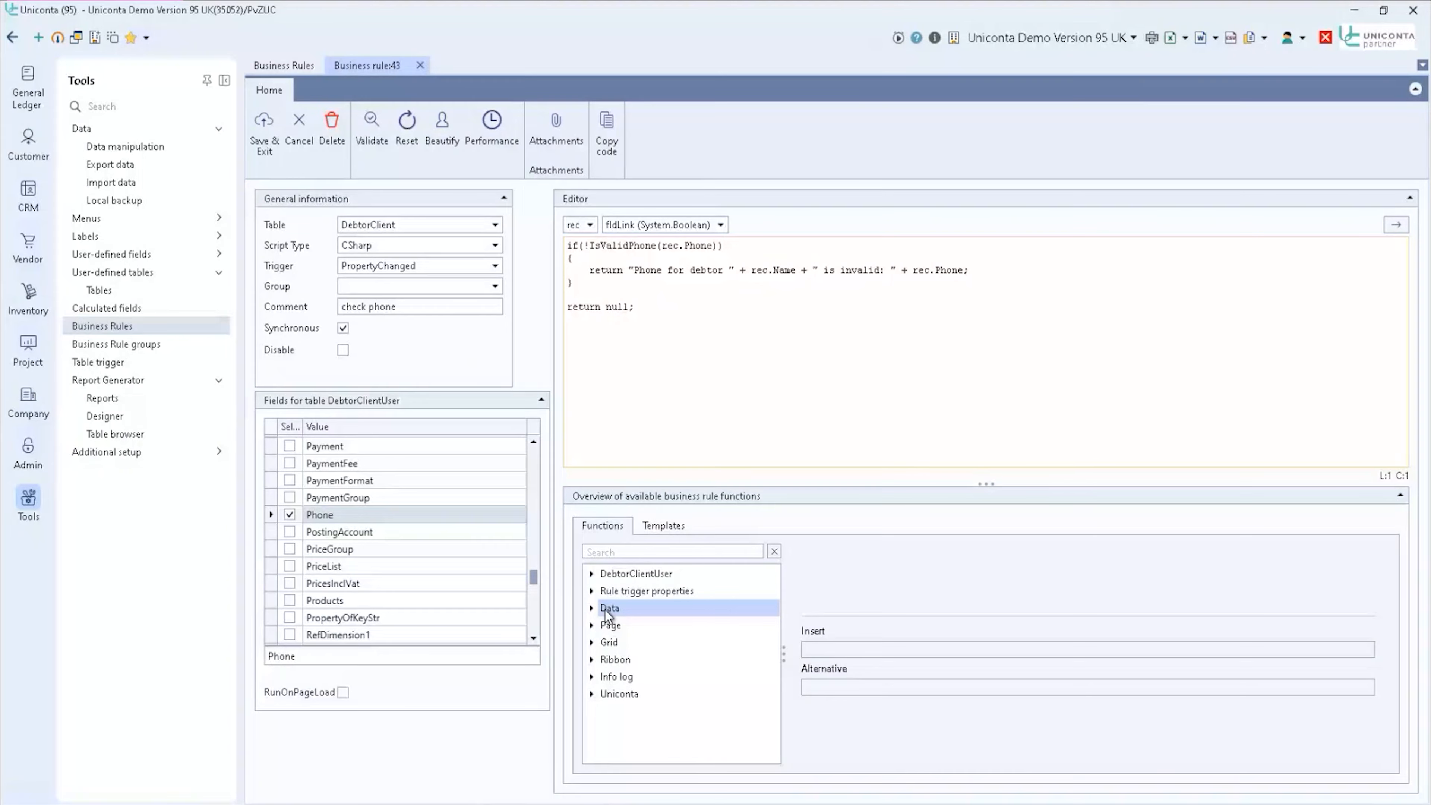
- Examine the description of the ChangedPropertyName function among the rule trigger properties
{"action": "left_click", "coordinate": [592, 592]}
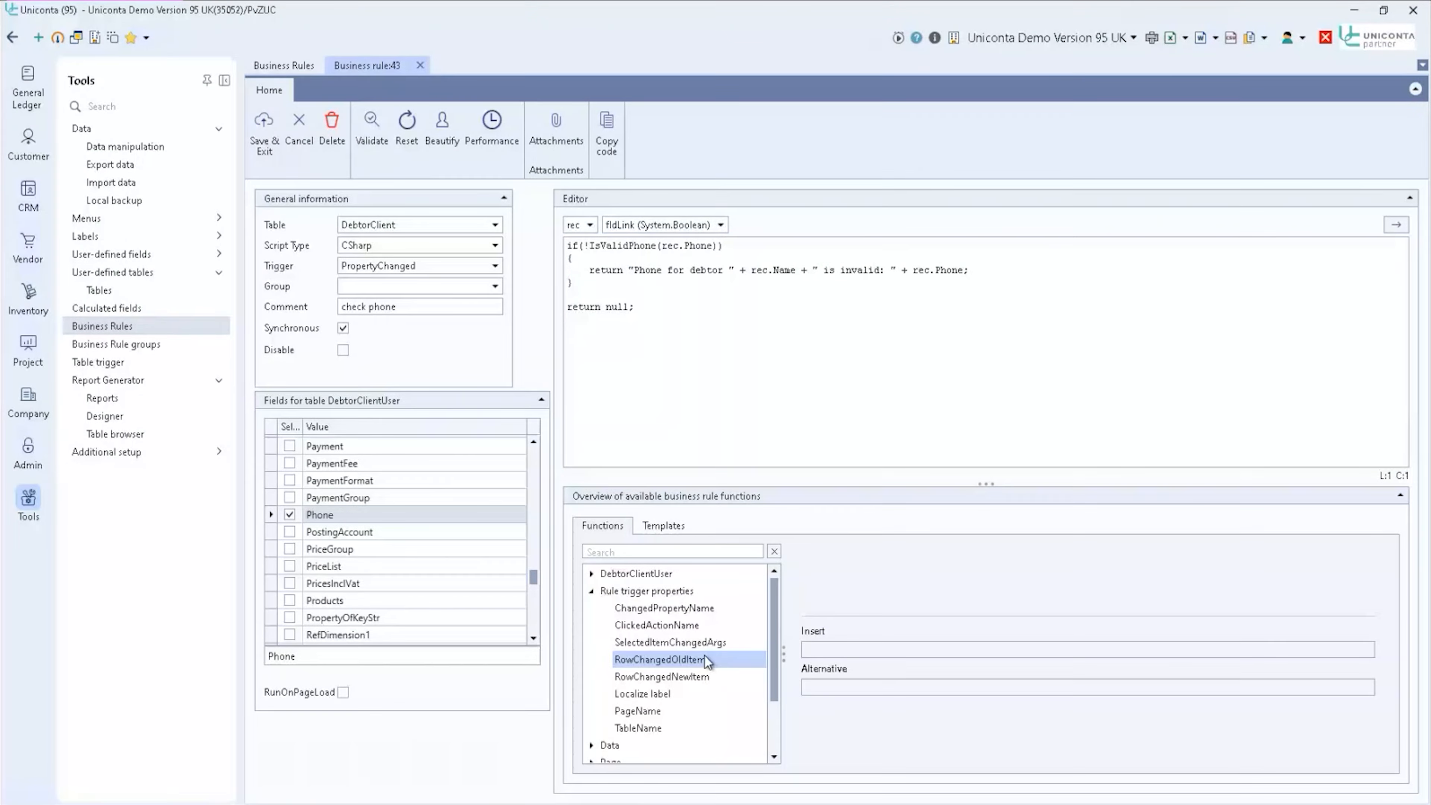
{"action": "left_click", "coordinate": [691, 613]}
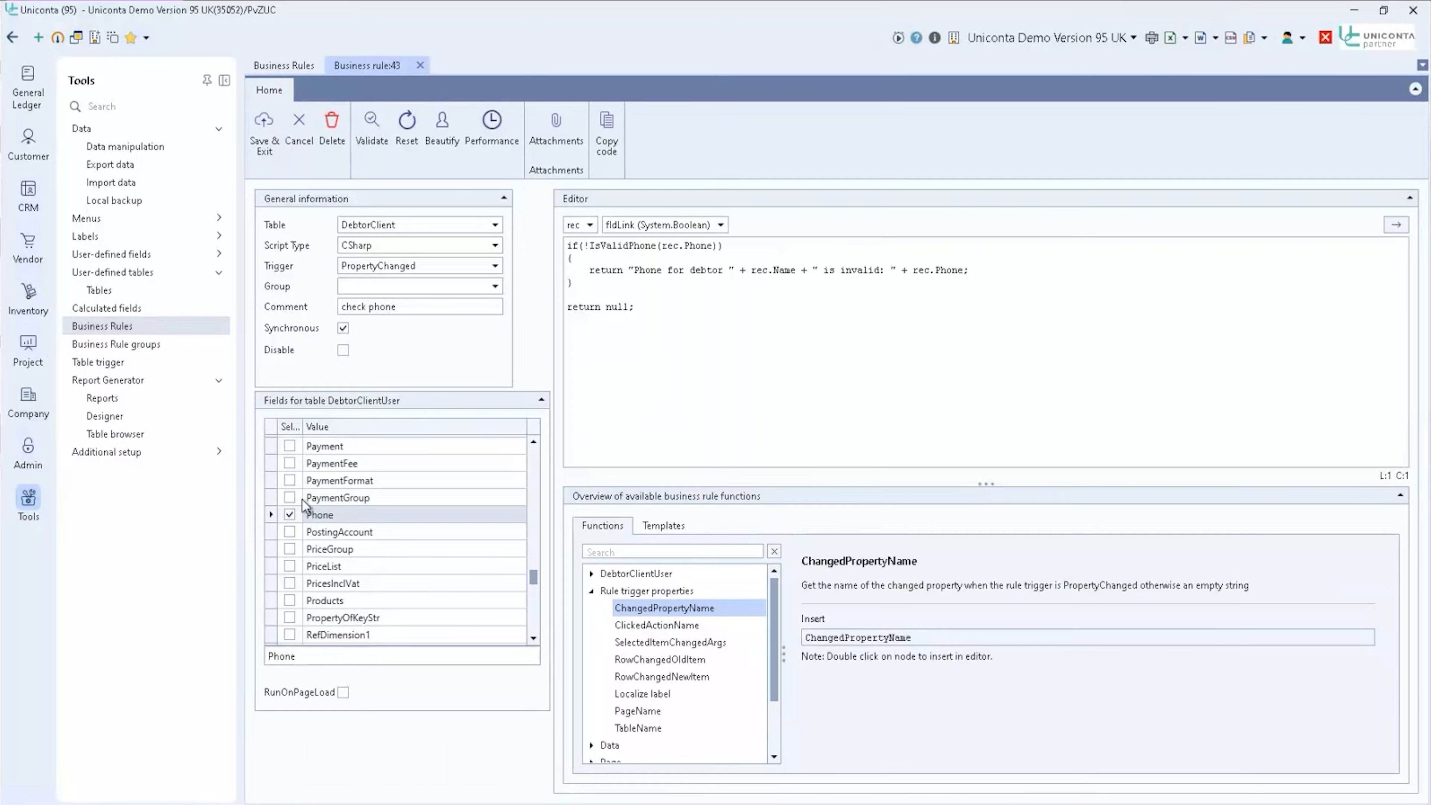
{"action": "left_click", "coordinate": [664, 327]}
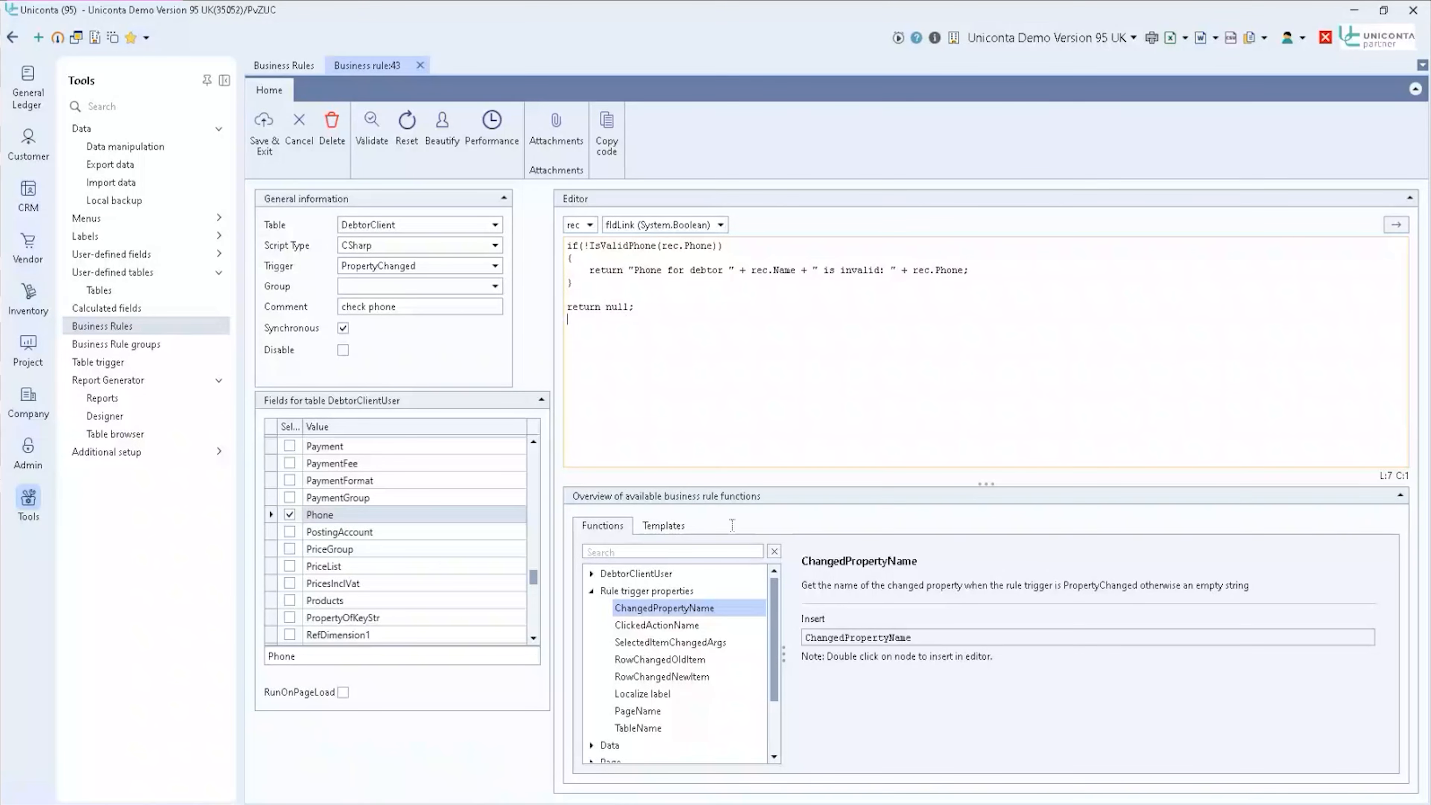
- Validate the script, dismiss the error, and delete the final "return null;" statement
{"action": "left_click", "coordinate": [368, 148]}
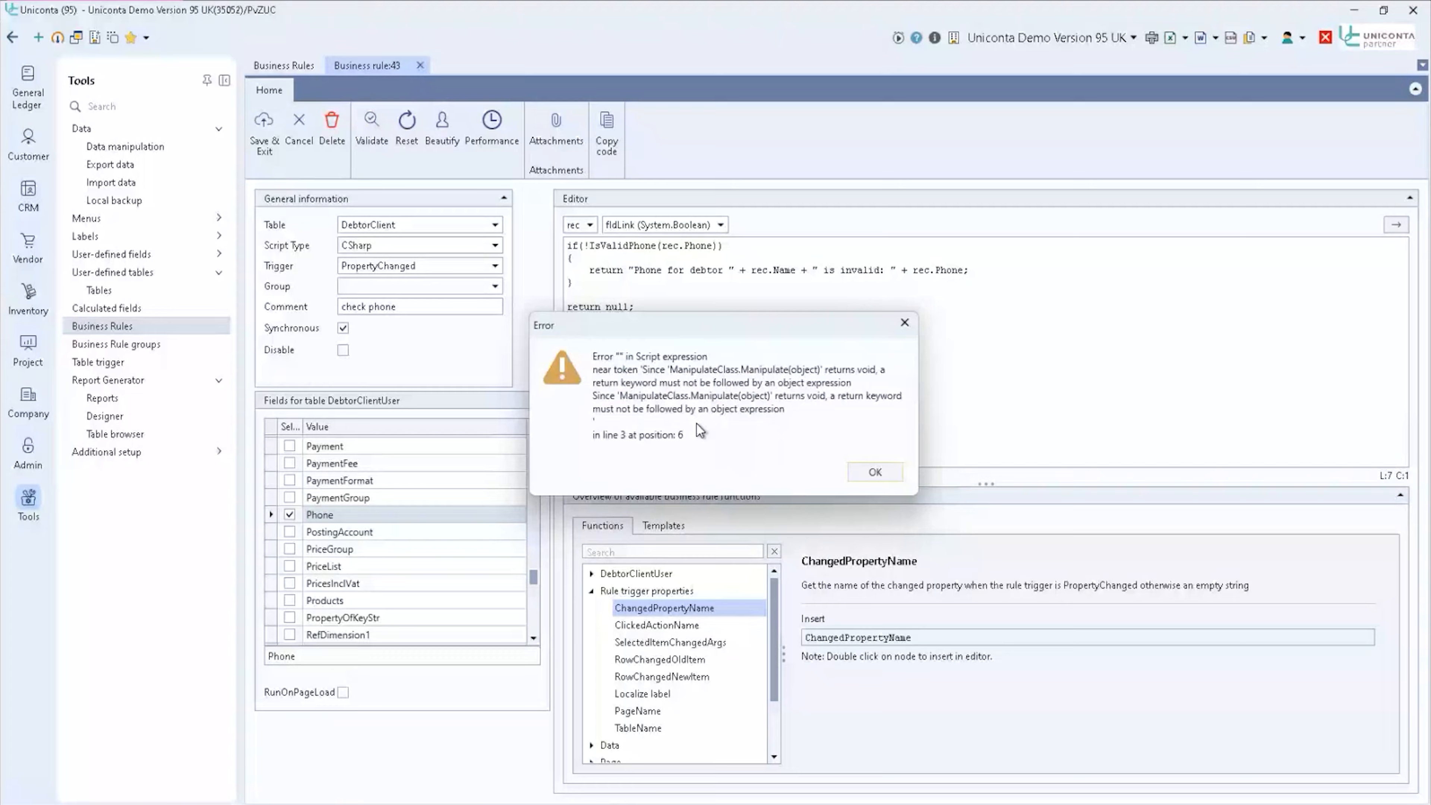
{"action": "left_click", "coordinate": [904, 325]}
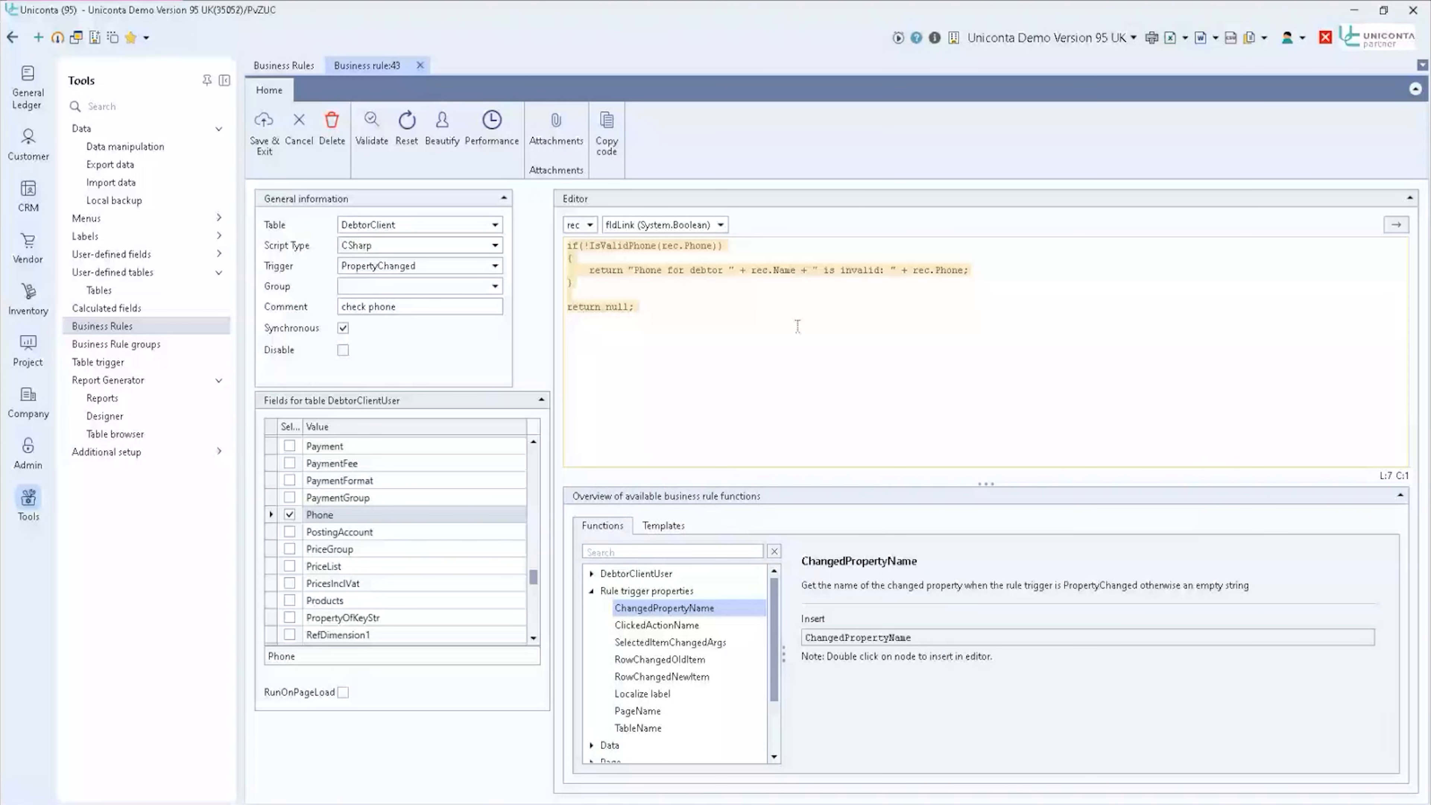
{"action": "key", "text": "Delete"}
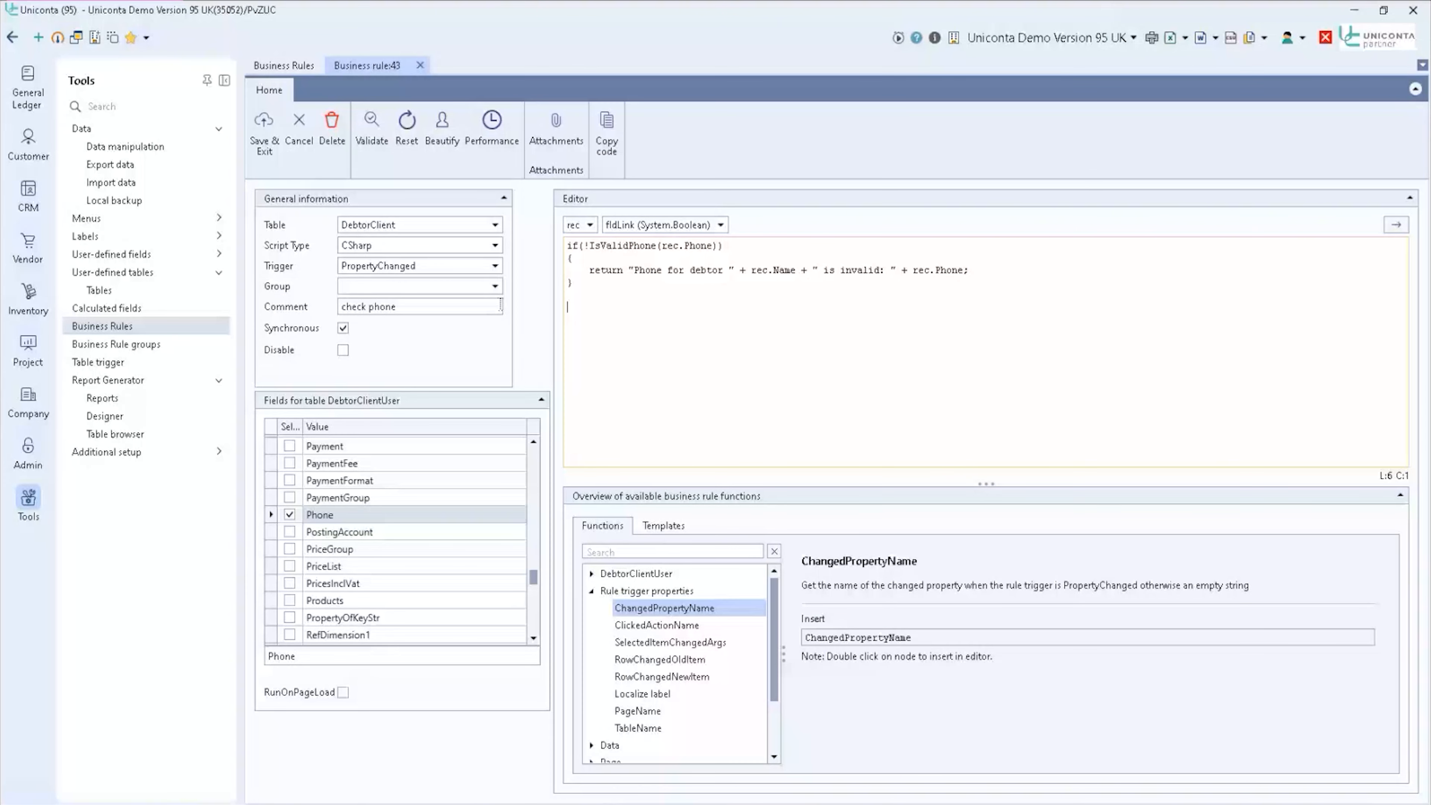
- Find the Info log function Error and insert it on a new line above the return statement inside the if block
{"action": "key", "text": "Up"}
{"action": "key", "text": "Up"}
{"action": "key", "text": "Up"}
{"action": "key", "text": "Return"}
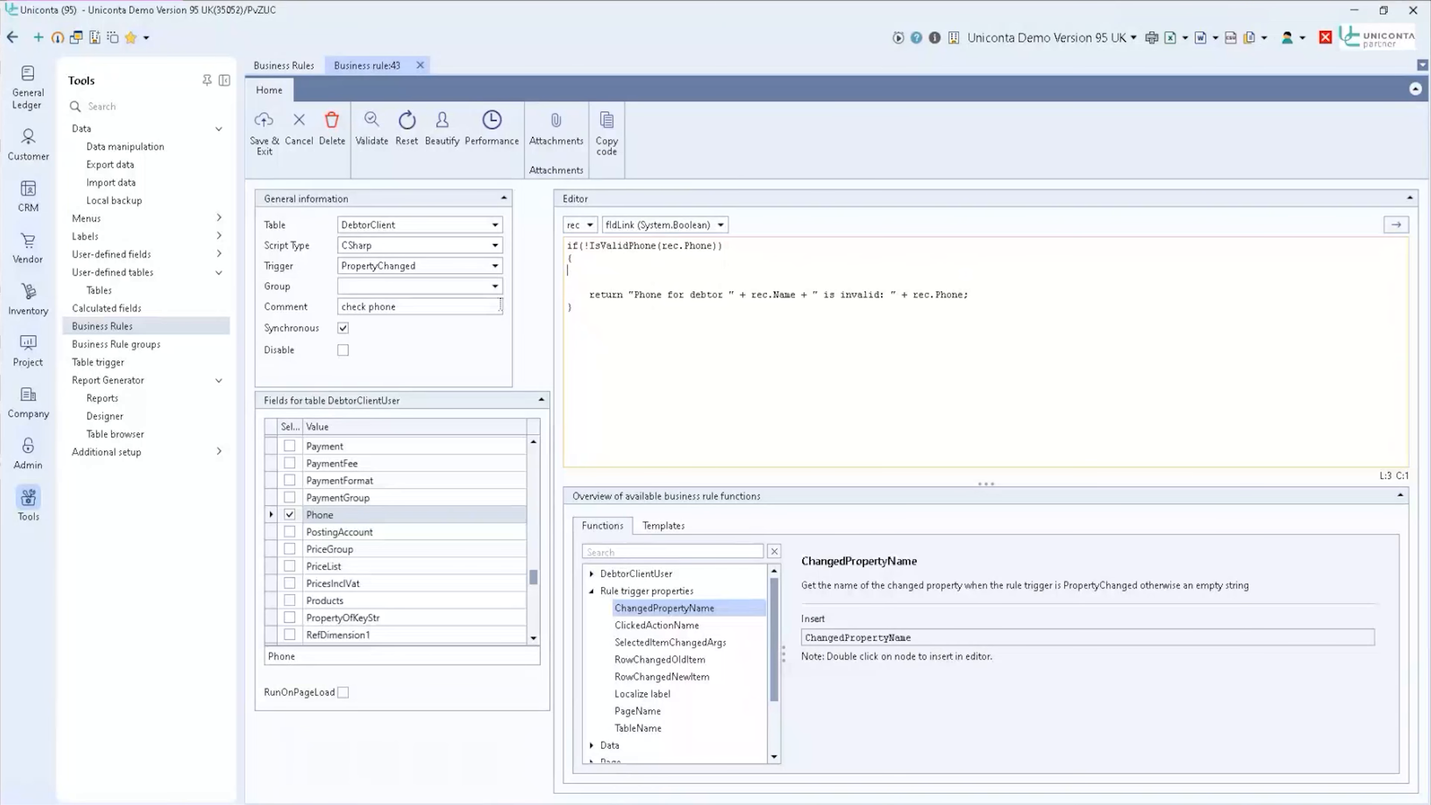
{"action": "left_click", "coordinate": [668, 552]}
{"action": "type", "text": "error"}
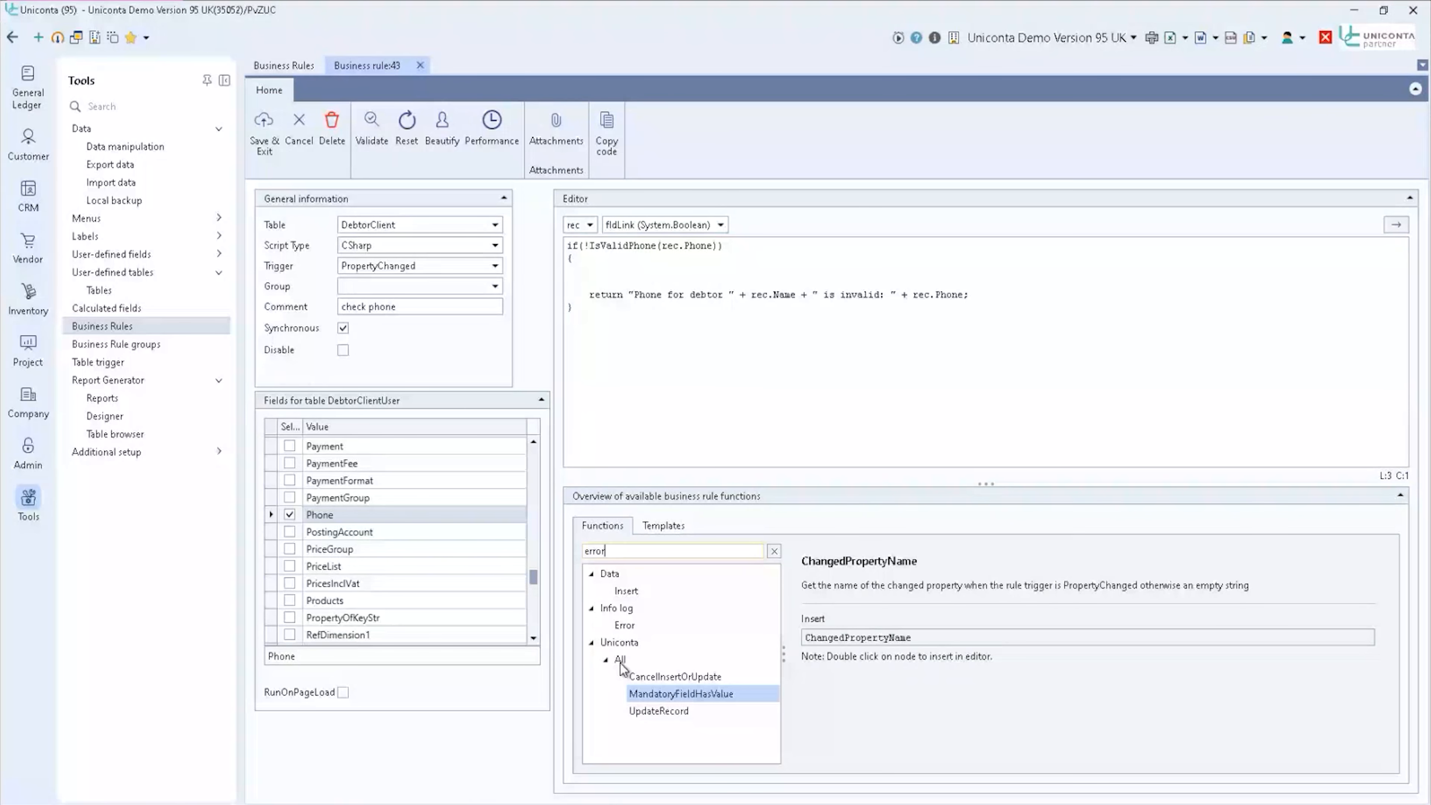
{"action": "double_click", "coordinate": [624, 624]}
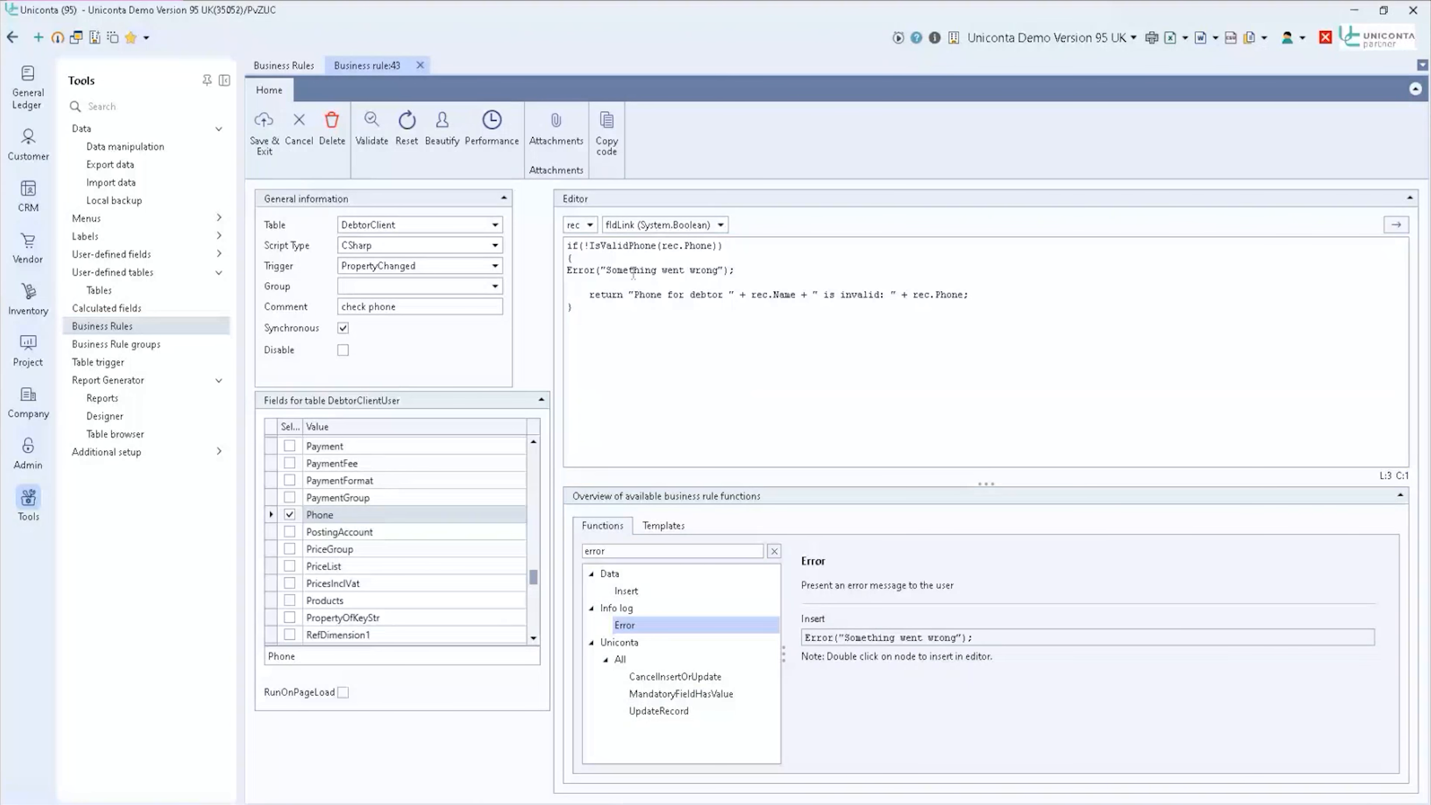
- Replace the Error call's placeholder argument with the phone message from the return statement, removing the return keyword and closing the parenthesis
{"action": "left_click_drag", "start_coordinate": [603, 272], "coordinate": [730, 266]}
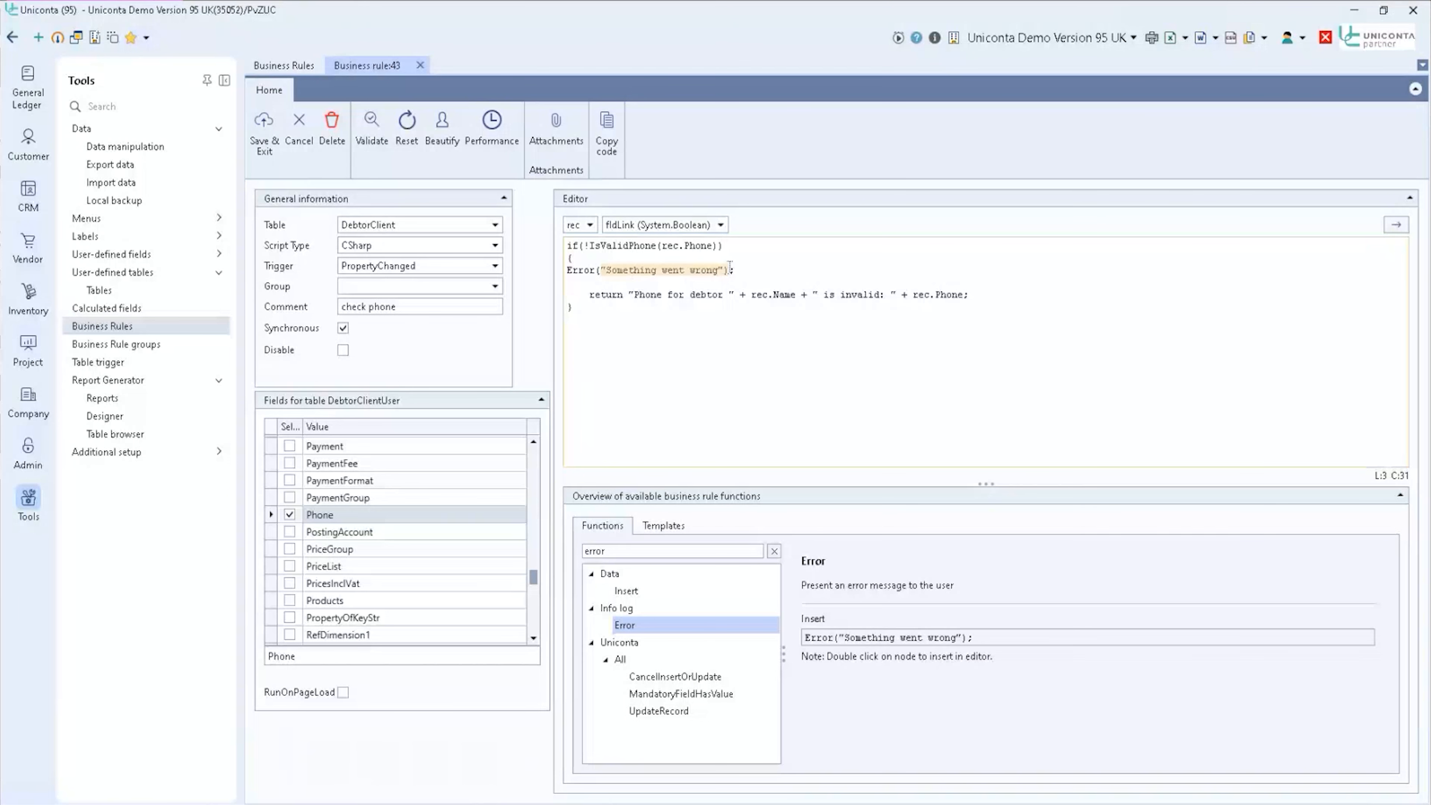
{"action": "key", "text": "Delete"}
{"action": "key", "text": "Down"}
{"action": "key", "text": "Down"}
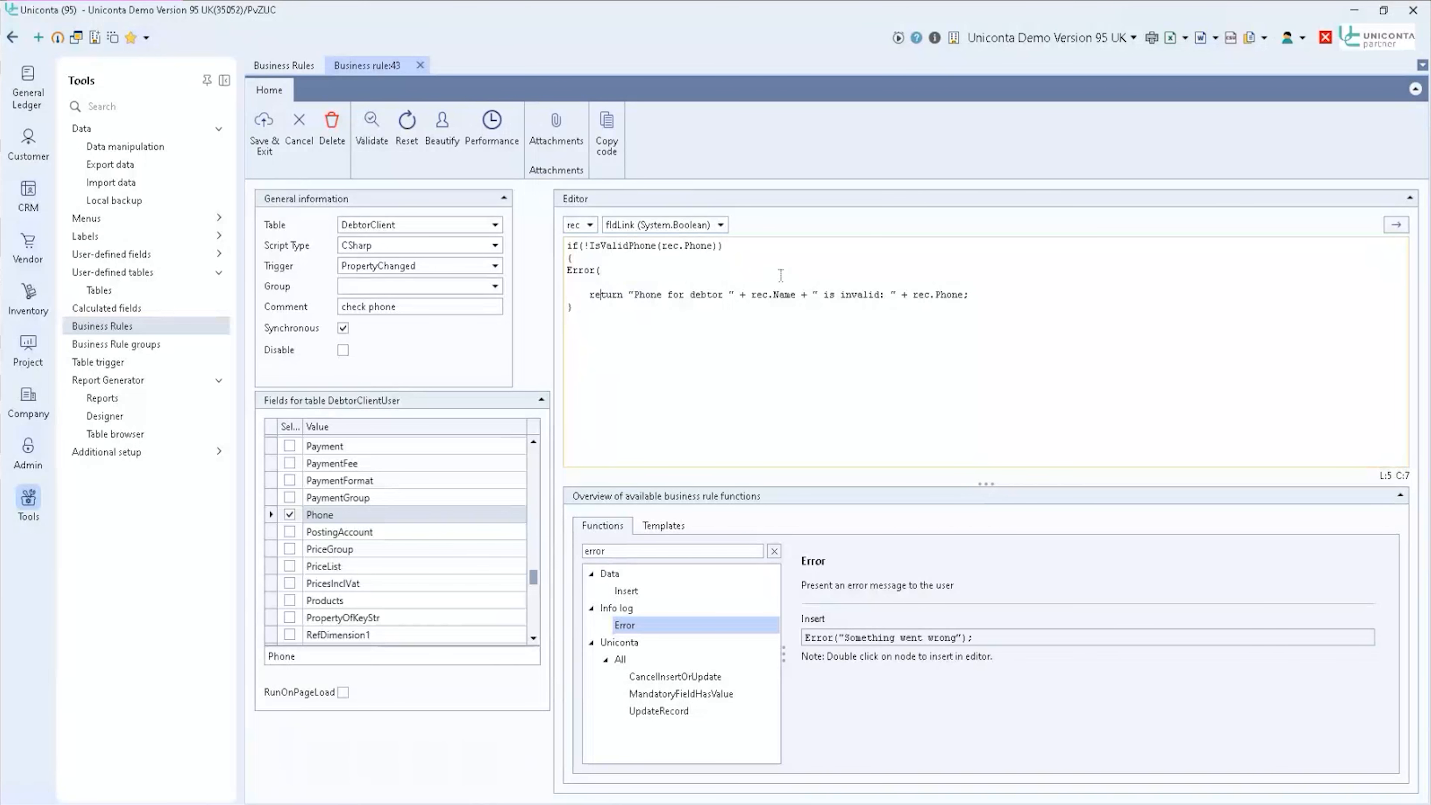
{"action": "key", "text": "Home"}
{"action": "key", "text": "Delete"}
{"action": "key", "text": "Delete"}
{"action": "key", "text": "Delete"}
{"action": "key", "text": "Delete"}
{"action": "key", "text": "BackSpace"}
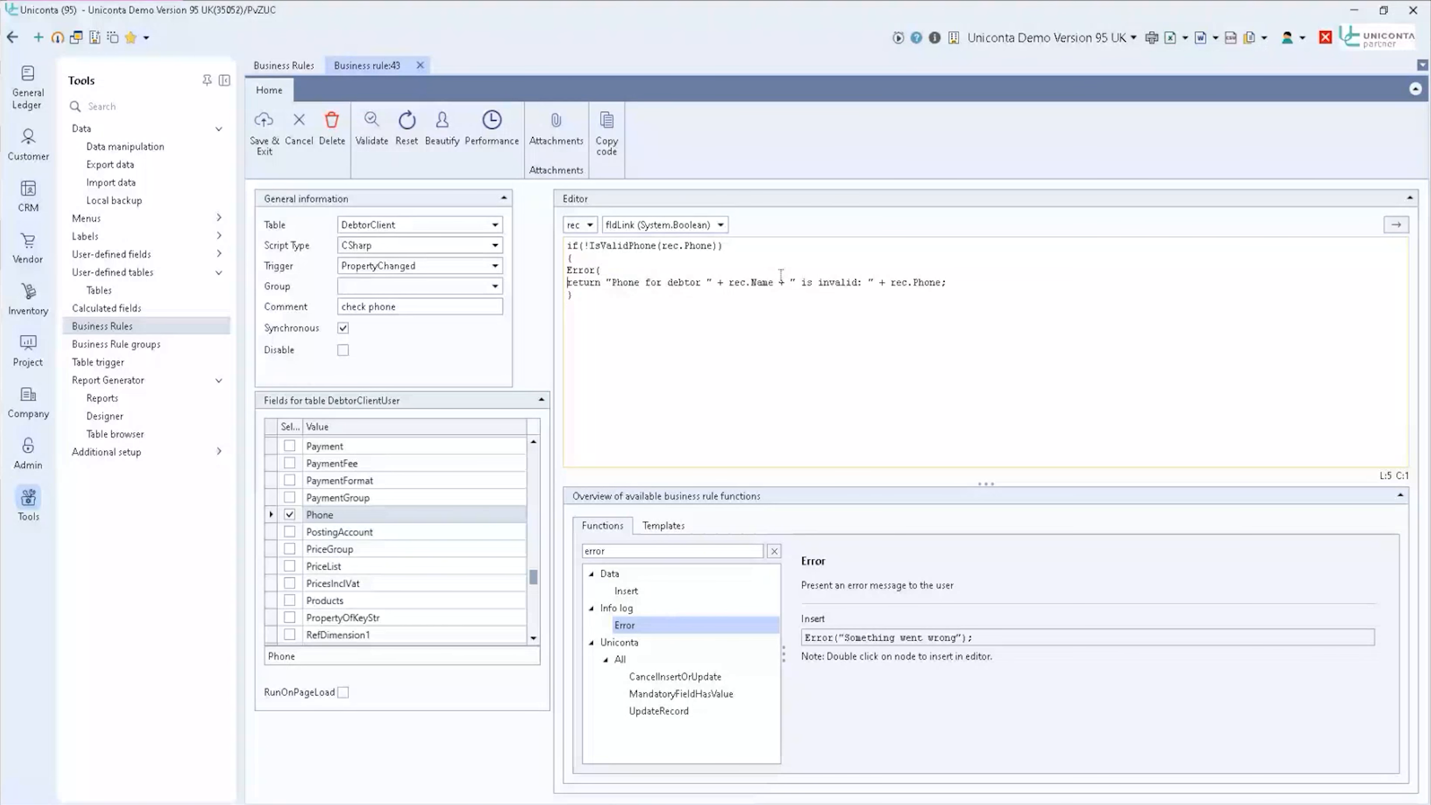
{"action": "key", "text": "BackSpace"}
{"action": "key", "text": "Delete"}
{"action": "key", "text": "Delete"}
{"action": "key", "text": "Delete"}
{"action": "key", "text": "Delete"}
{"action": "key", "text": "Delete"}
{"action": "key", "text": "Delete"}
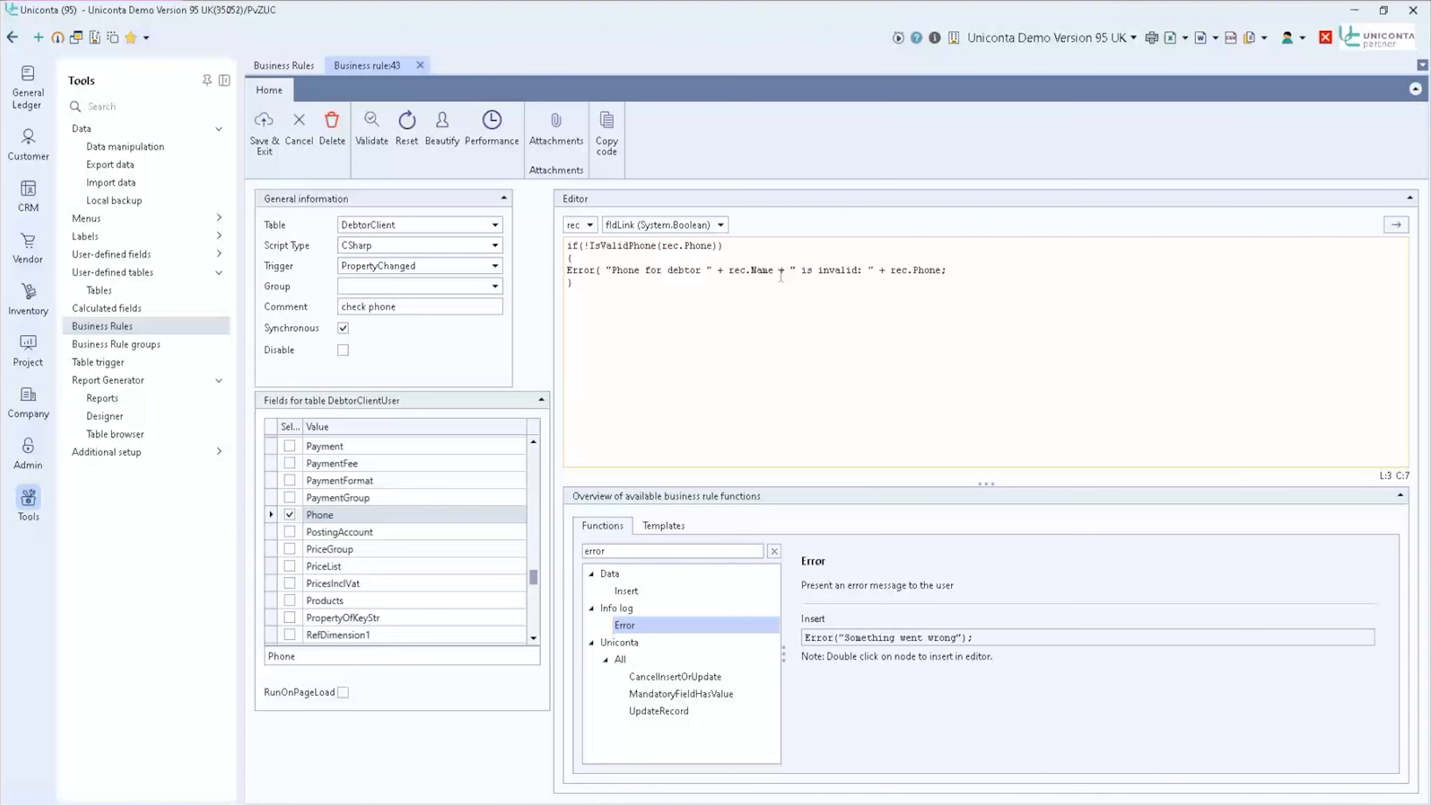
{"action": "key", "text": "Delete"}
{"action": "left_click", "coordinate": [941, 270]}
{"action": "type", "text": ")"}
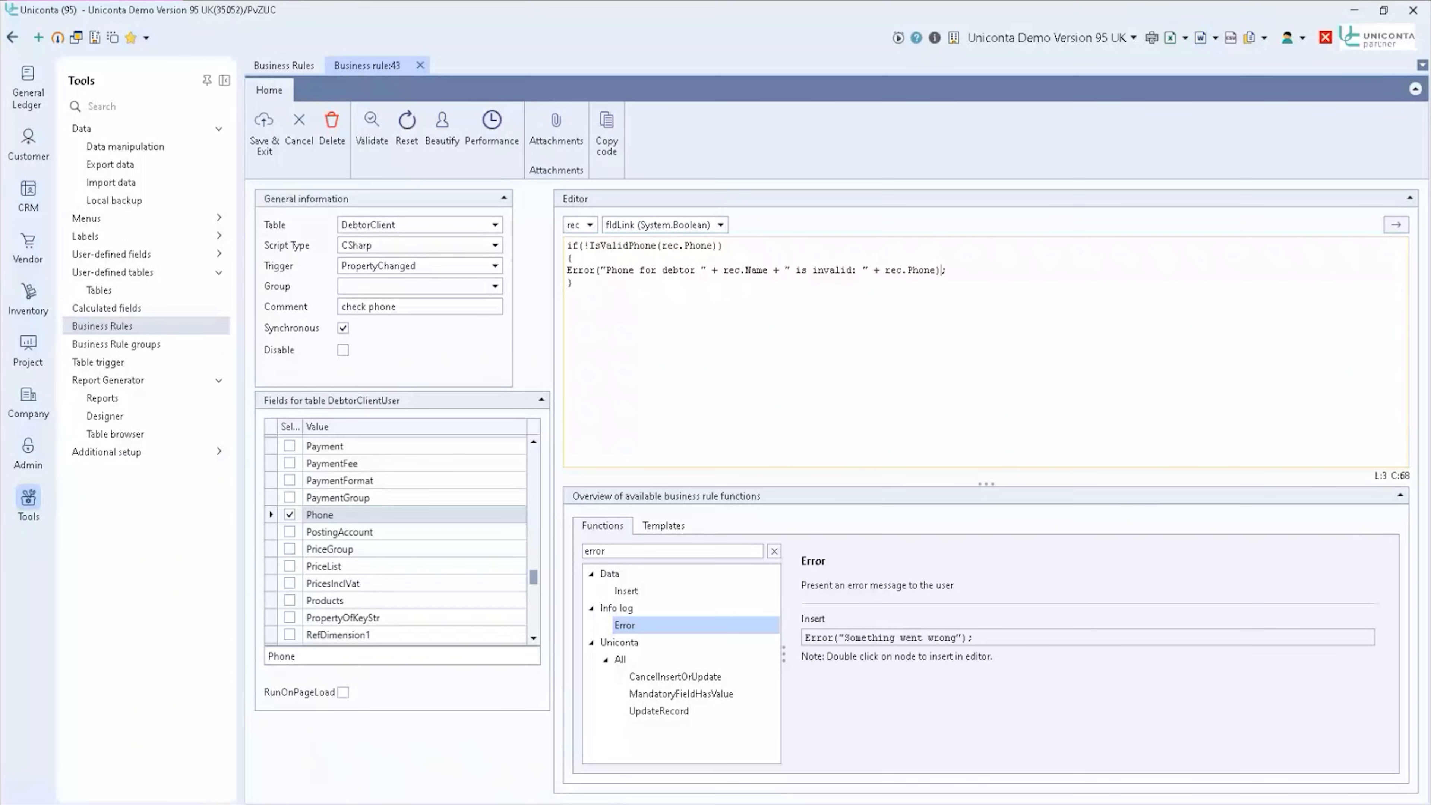
- Validate the PropertyChanged script, close the messages window, and save and exit the business rule
{"action": "left_click", "coordinate": [376, 128]}
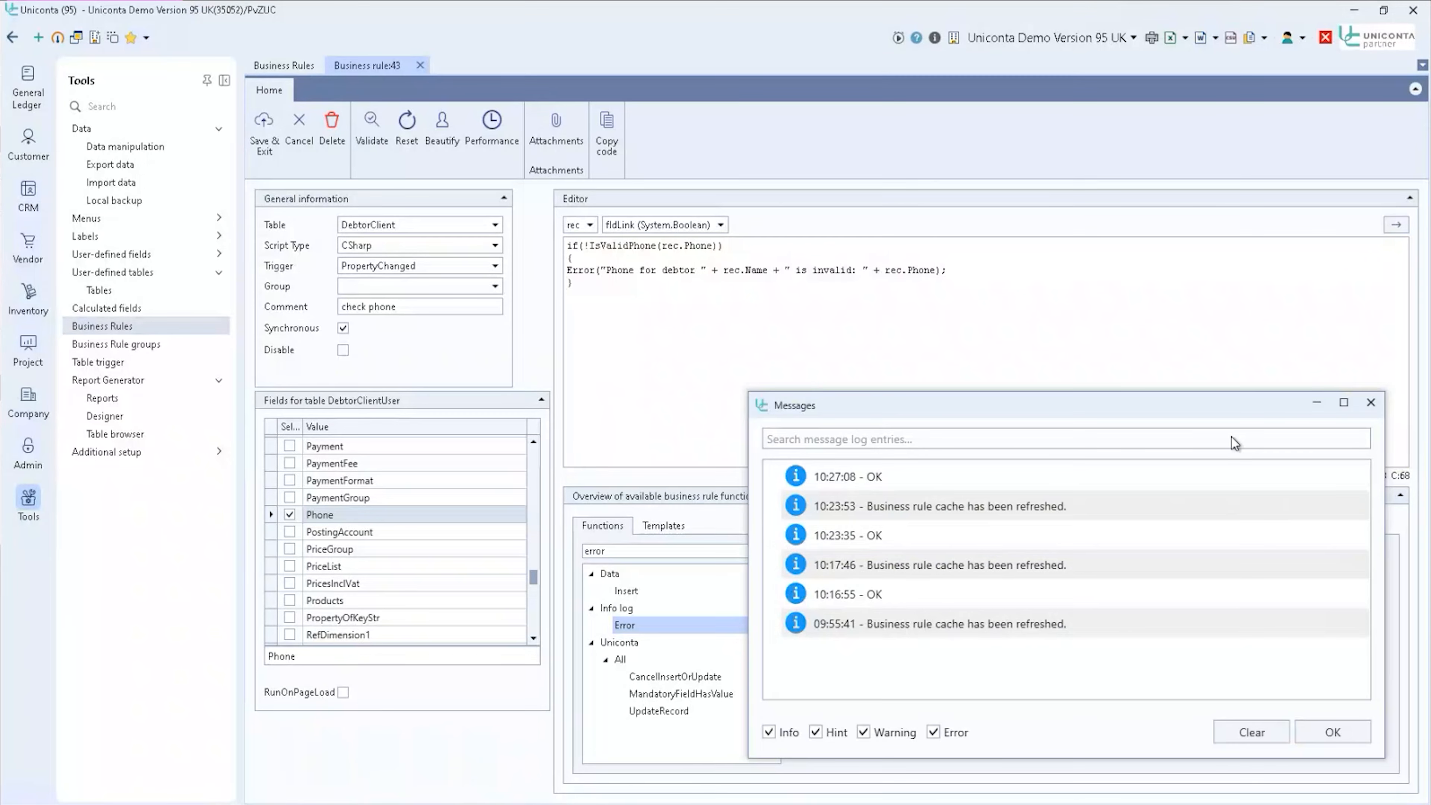
{"action": "left_click", "coordinate": [1371, 402]}
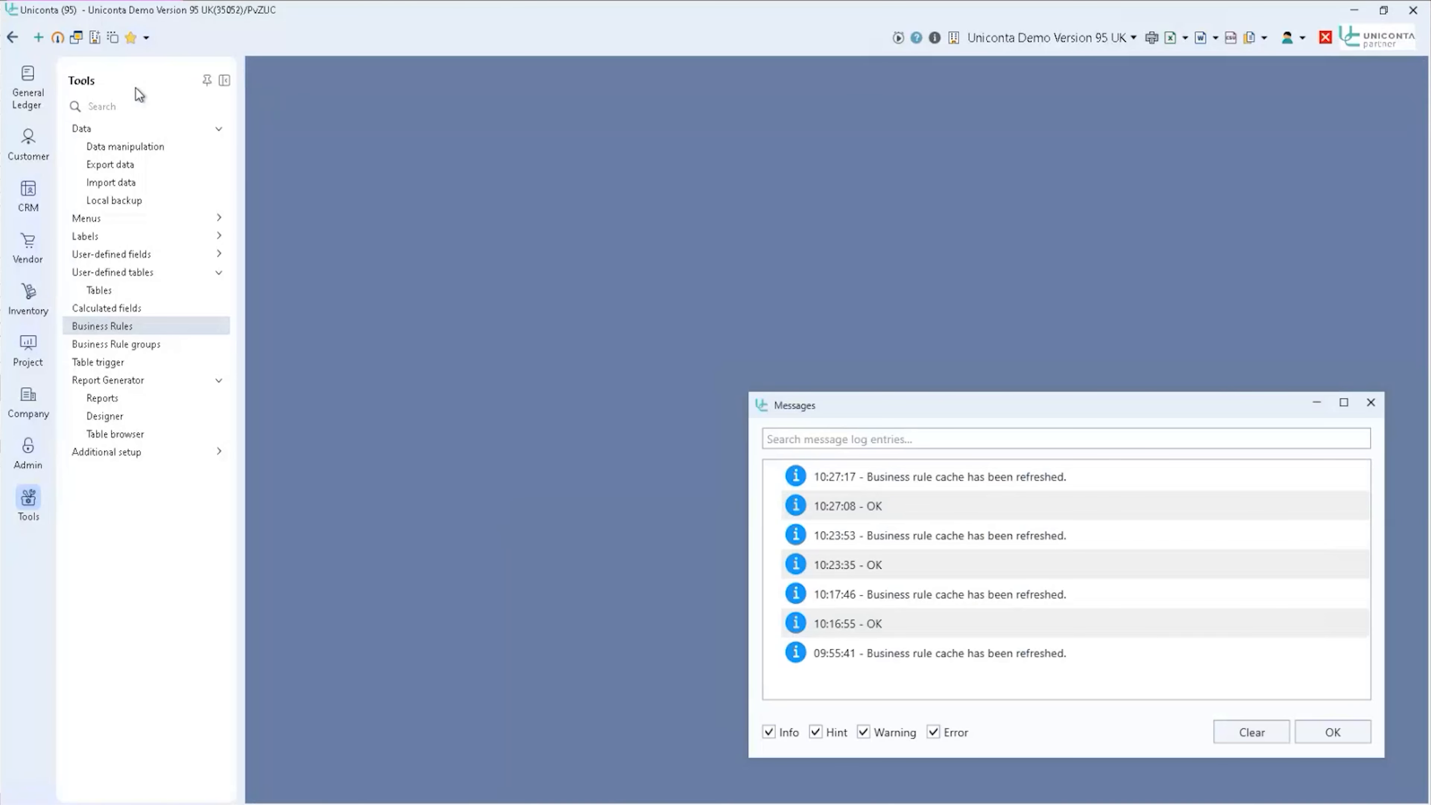
- Test the phone check by appending "a" to customer account 01's telephone number, dismissing the messages window and closing the account without saving
{"action": "left_click", "coordinate": [38, 150]}
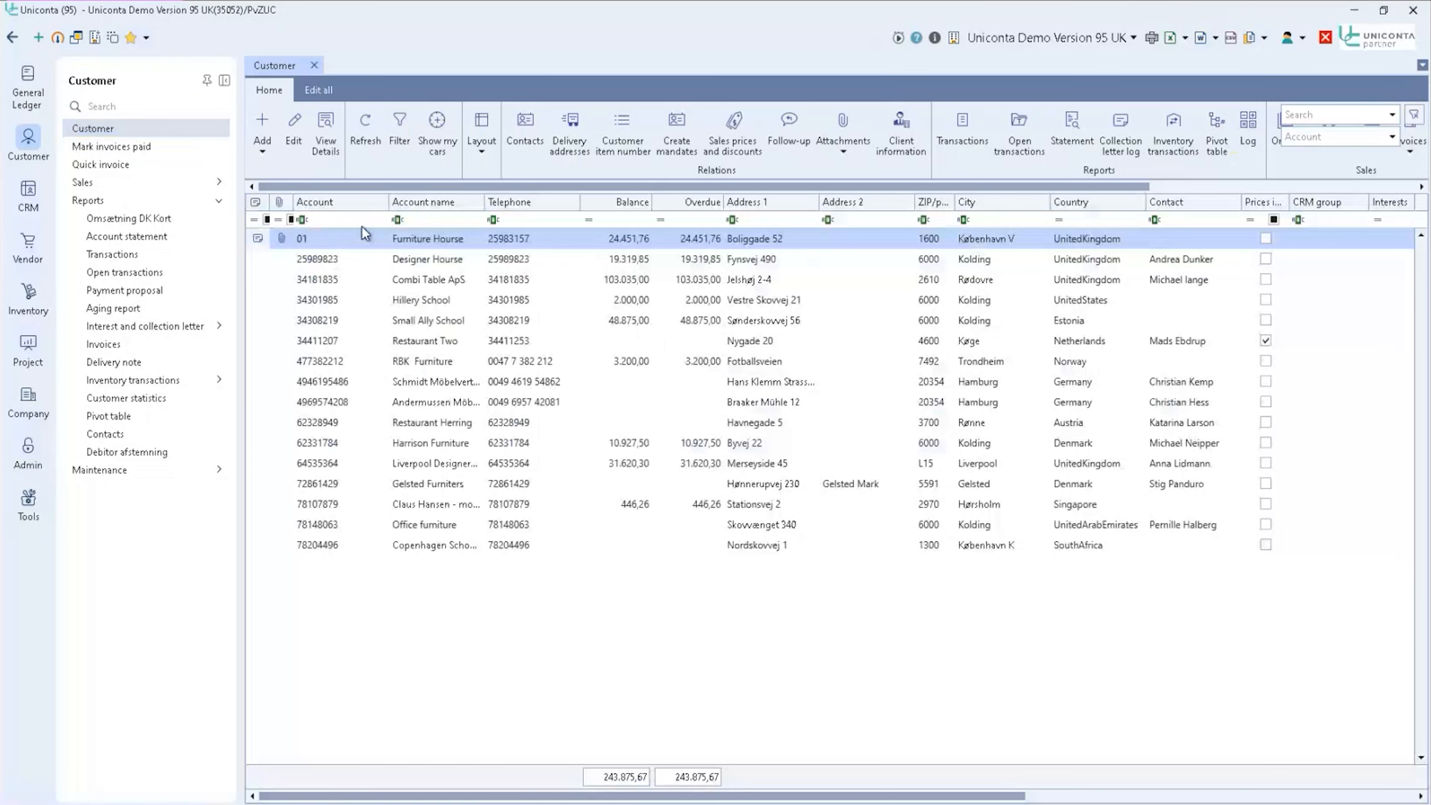
{"action": "left_click", "coordinate": [293, 135]}
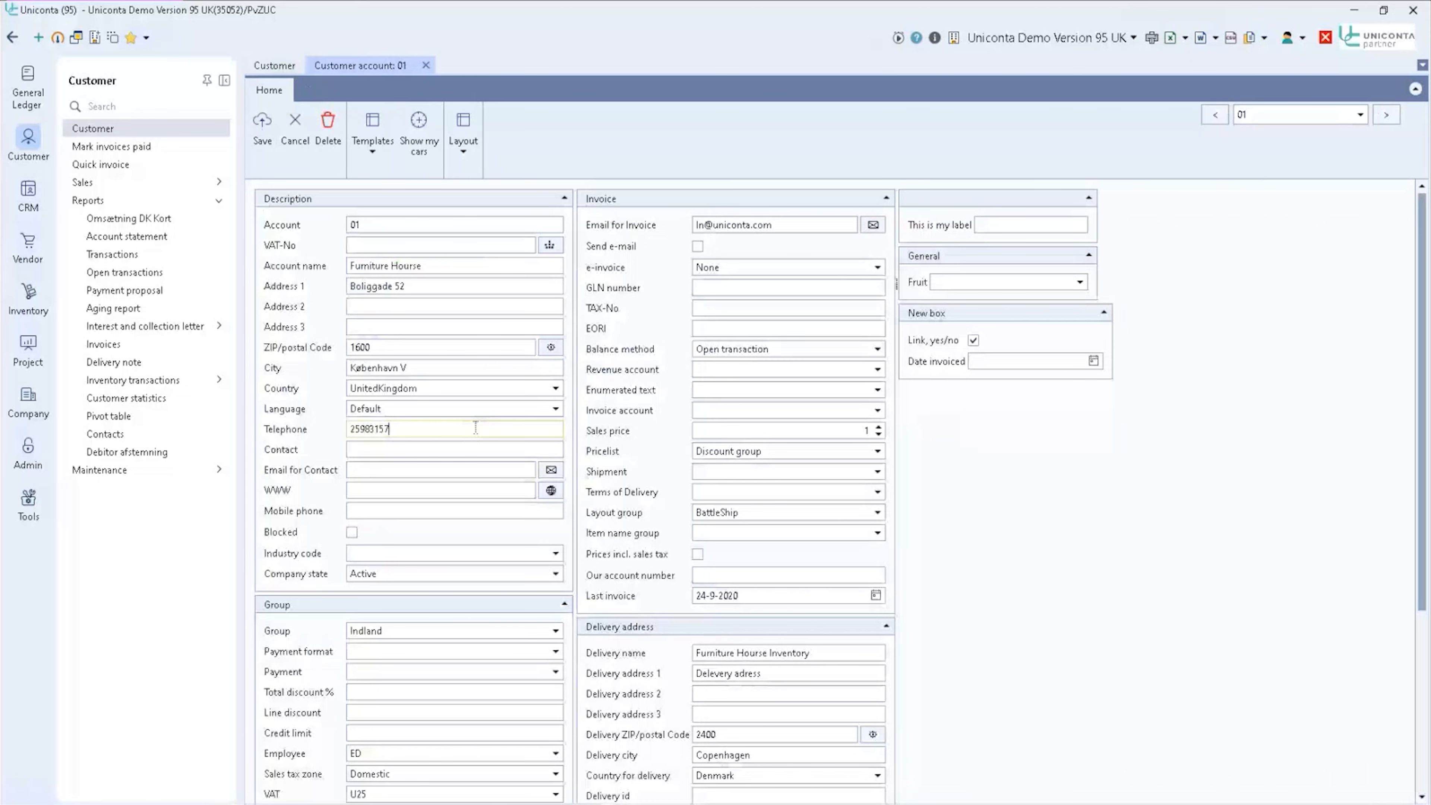
{"action": "type", "text": "a"}
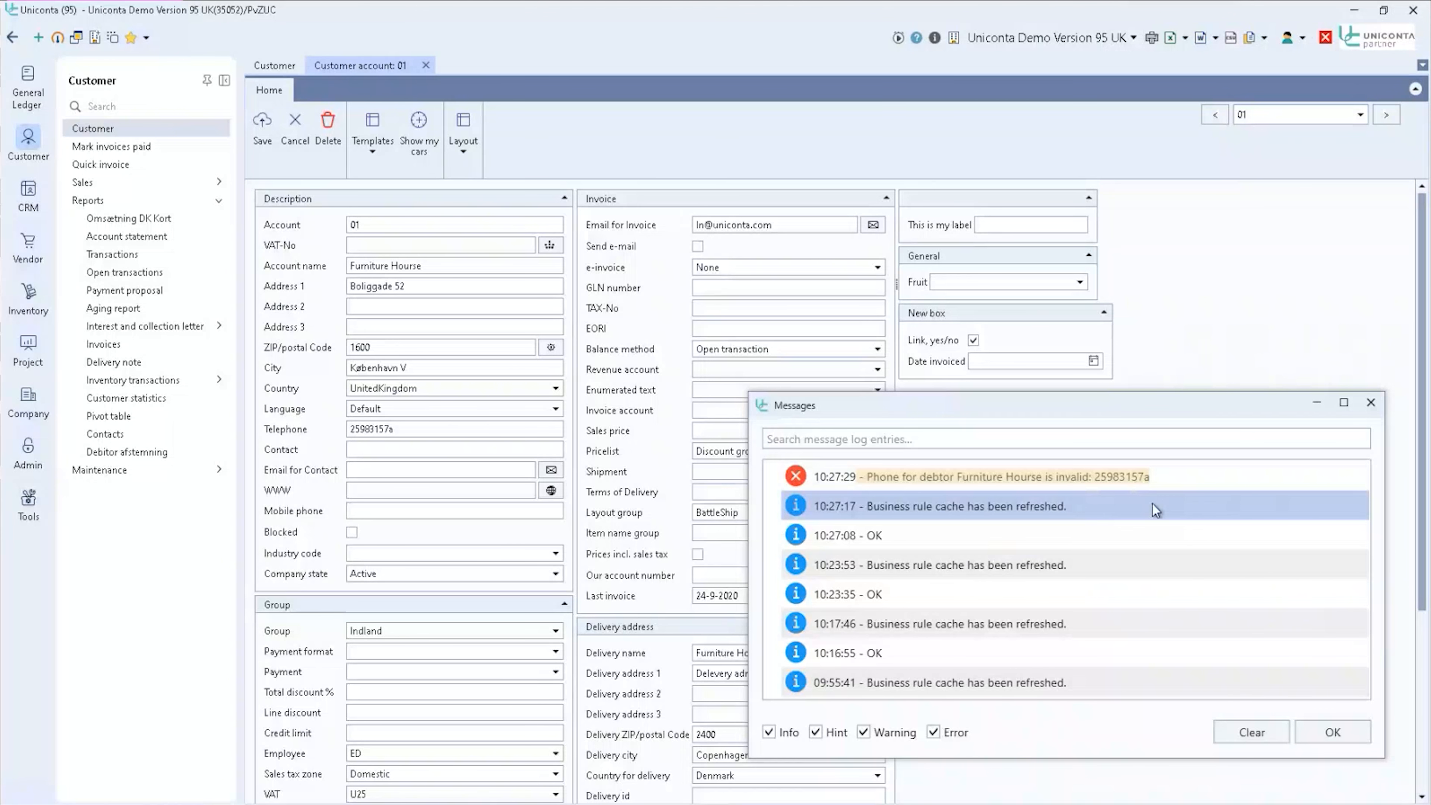
{"action": "left_click", "coordinate": [1370, 404]}
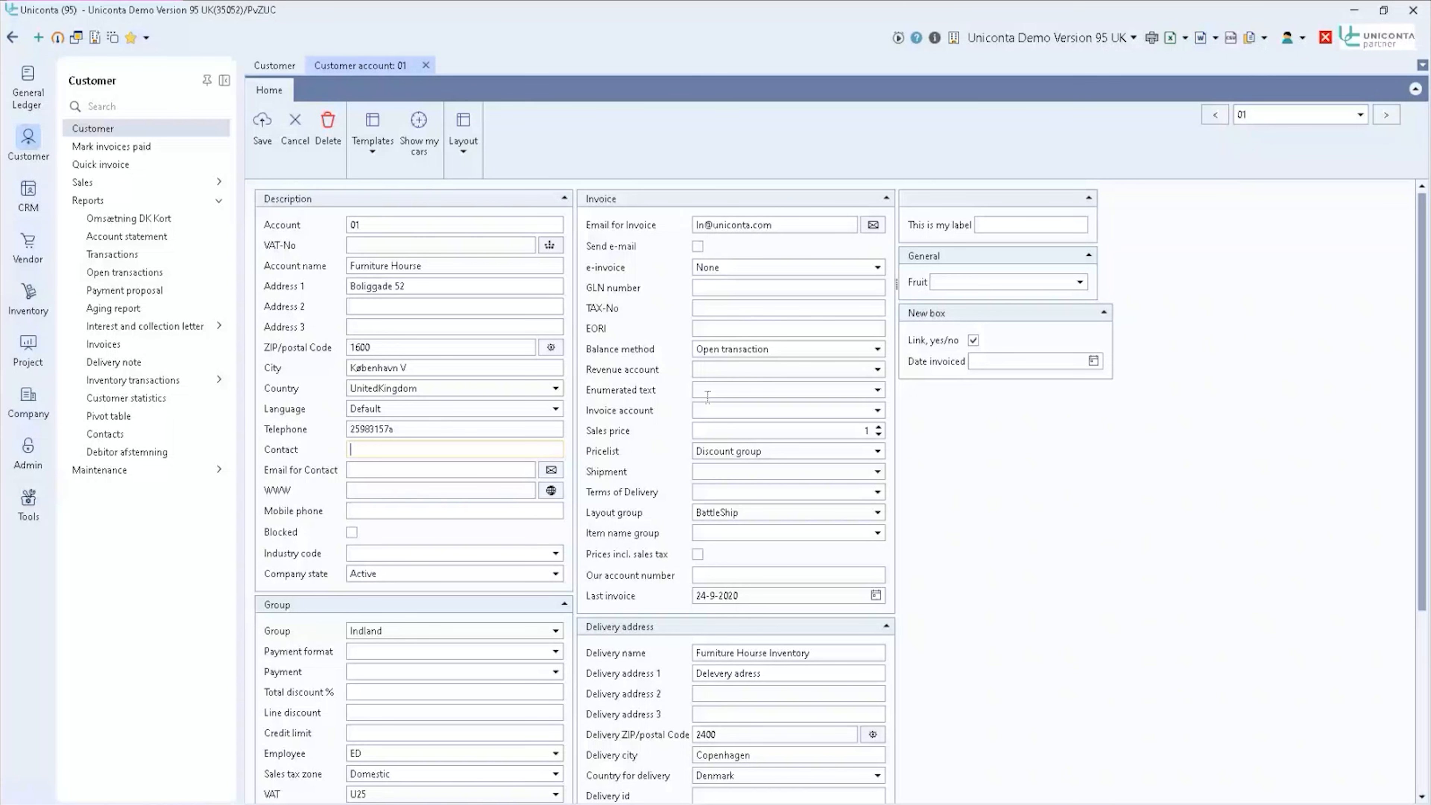
{"action": "left_click", "coordinate": [425, 65]}
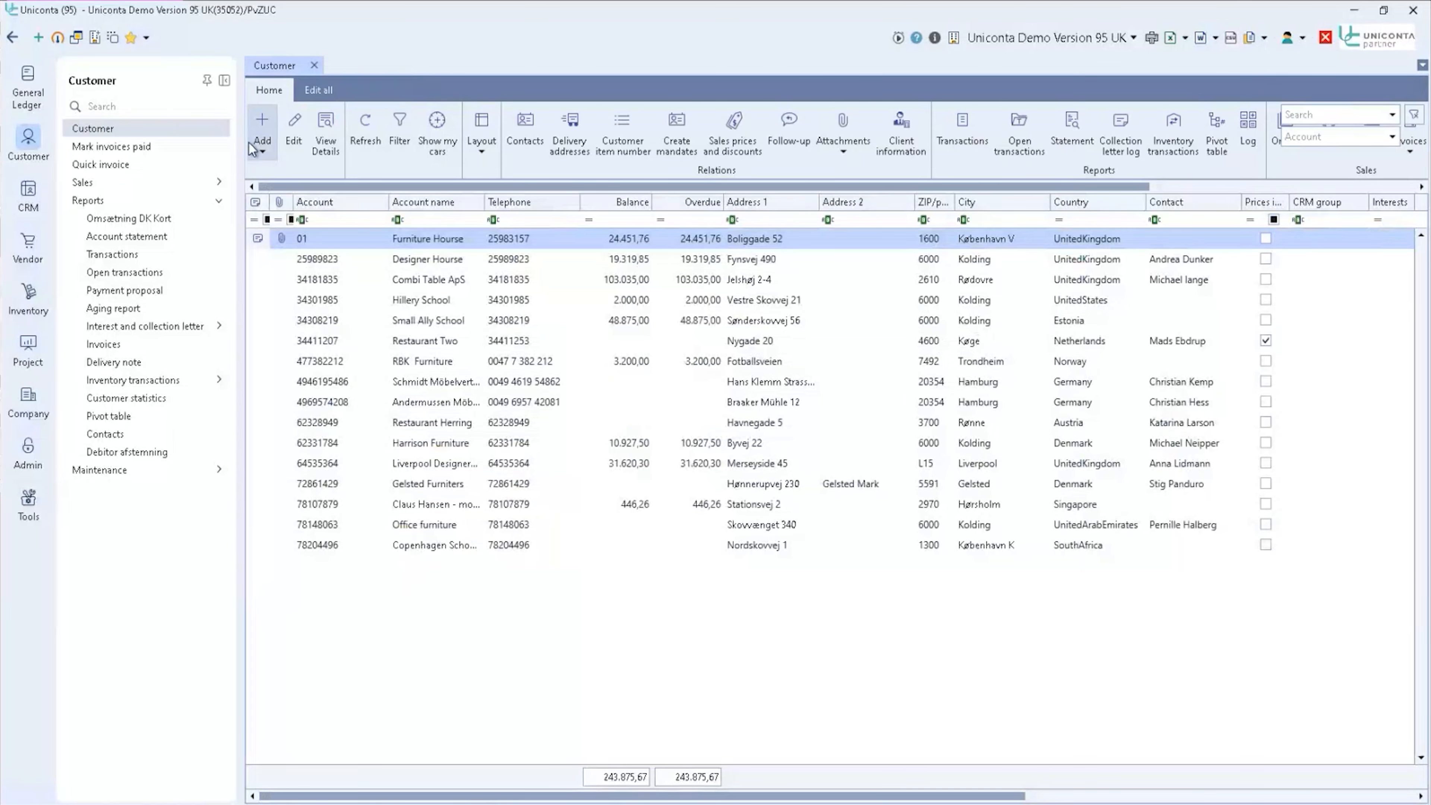
- Open the Business Rules list and examine the rule execution statistics in the Business Rule Performance window, then minimise it
{"action": "left_click", "coordinate": [28, 502]}
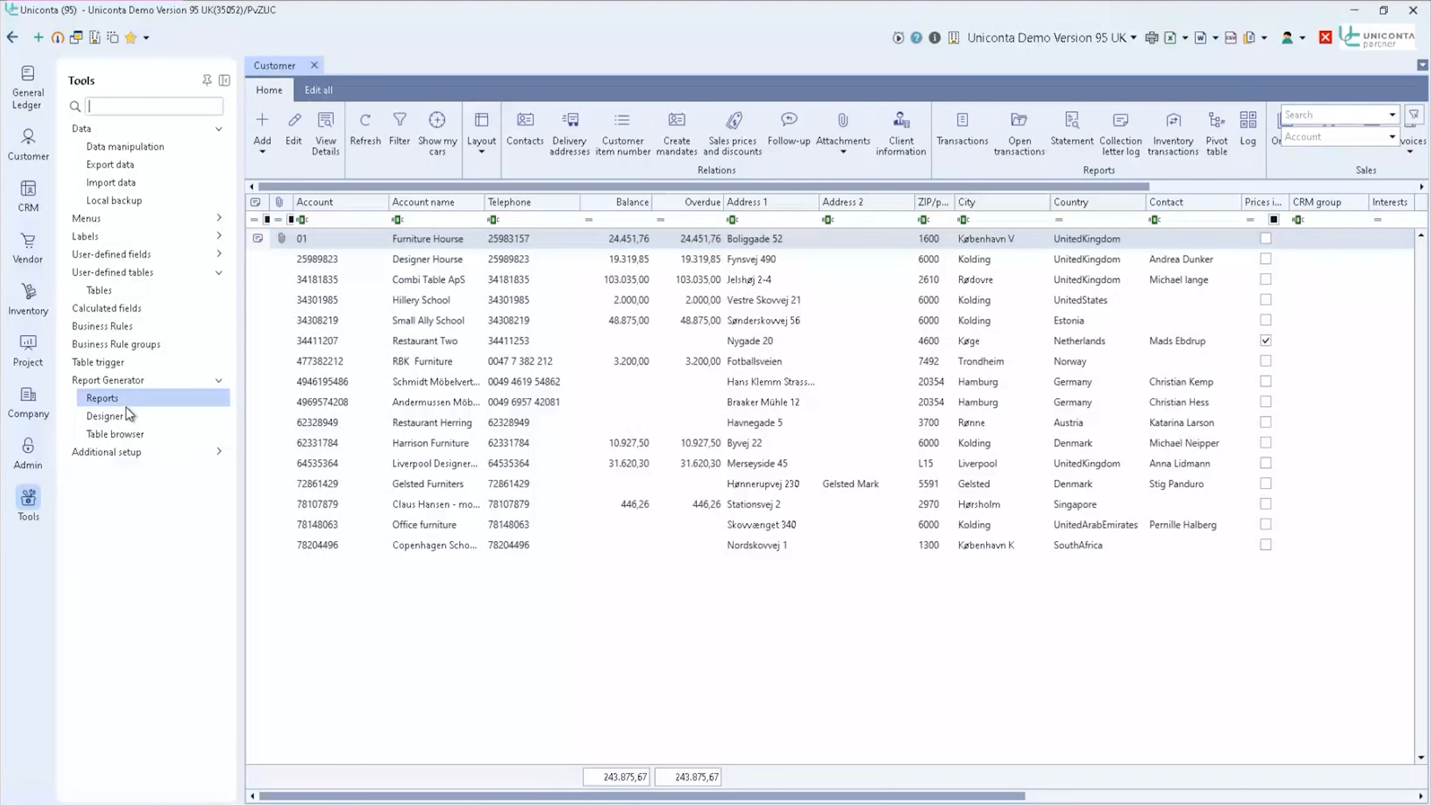
{"action": "left_click", "coordinate": [131, 332]}
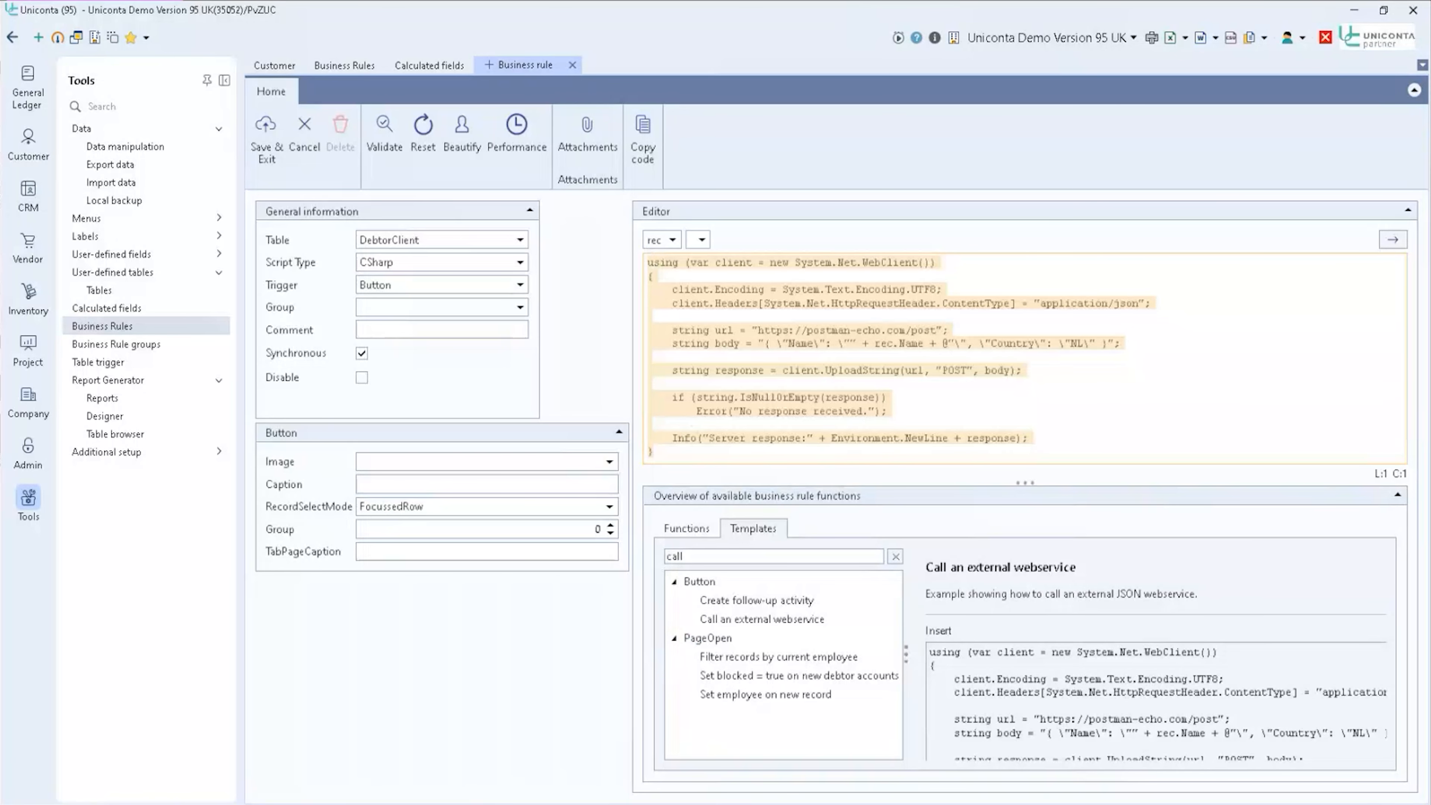
{"action": "mouse_move", "coordinate": [614, 804]}
{"action": "left_click", "coordinate": [699, 744]}
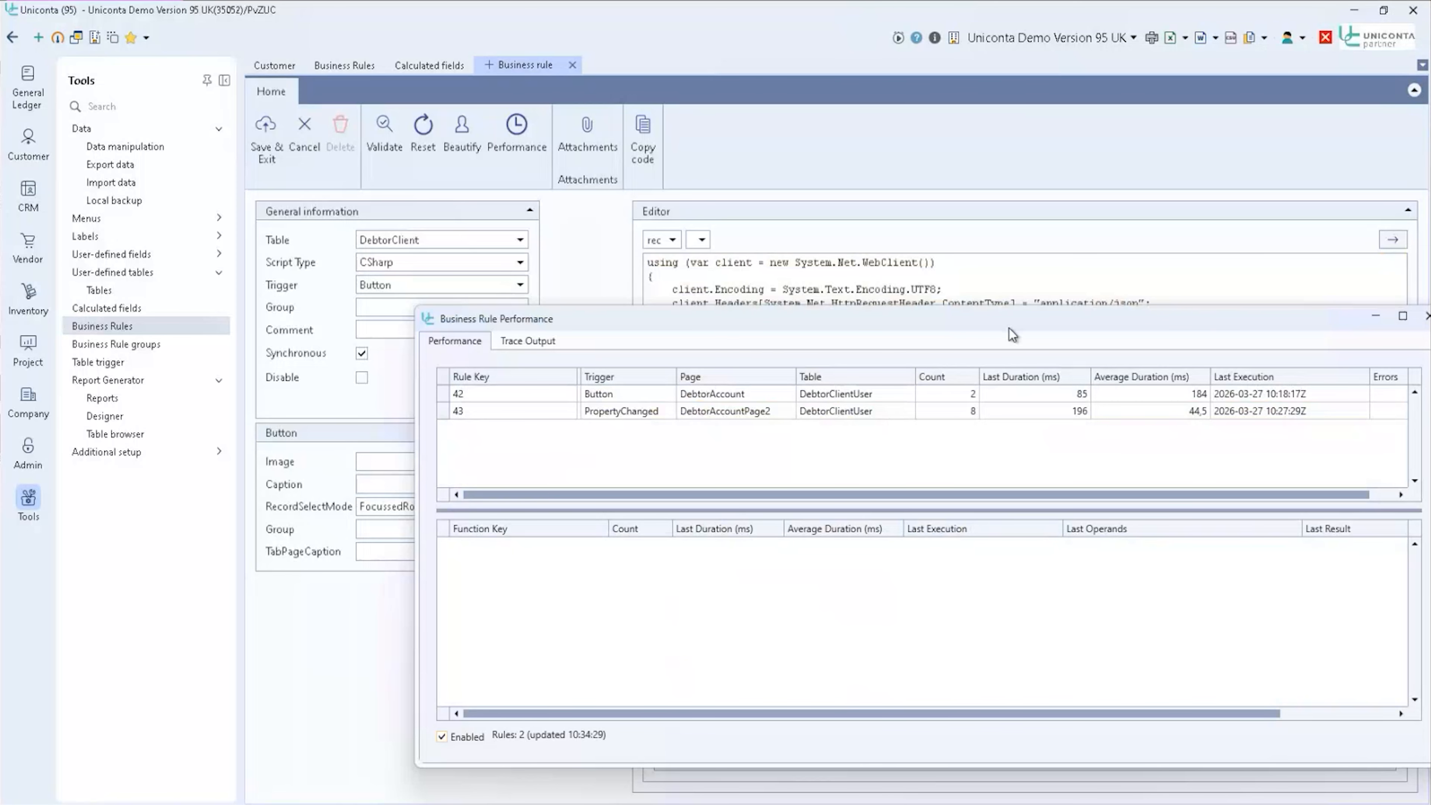
{"action": "left_click_drag", "start_coordinate": [995, 323], "coordinate": [817, 272]}
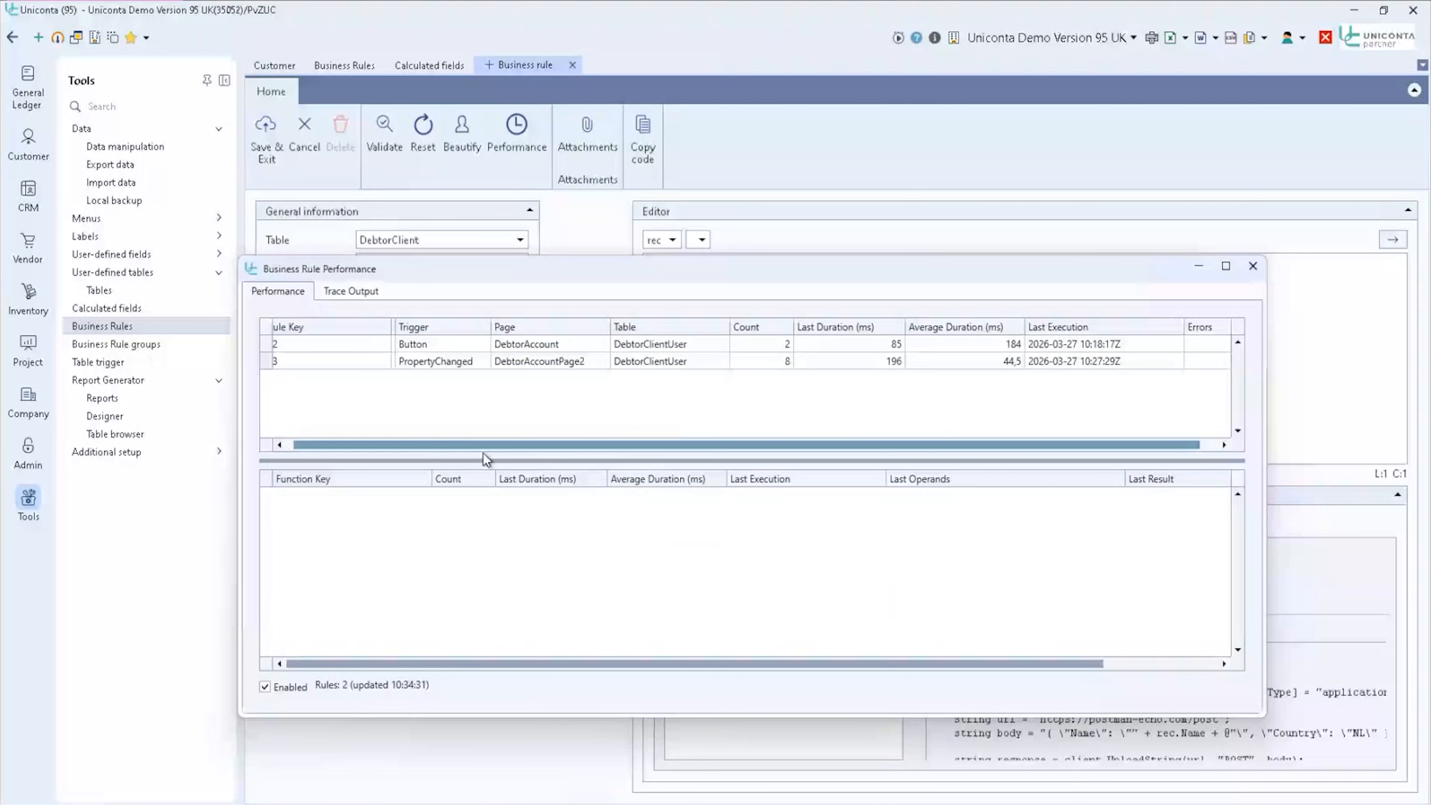
{"action": "left_click", "coordinate": [1195, 270]}
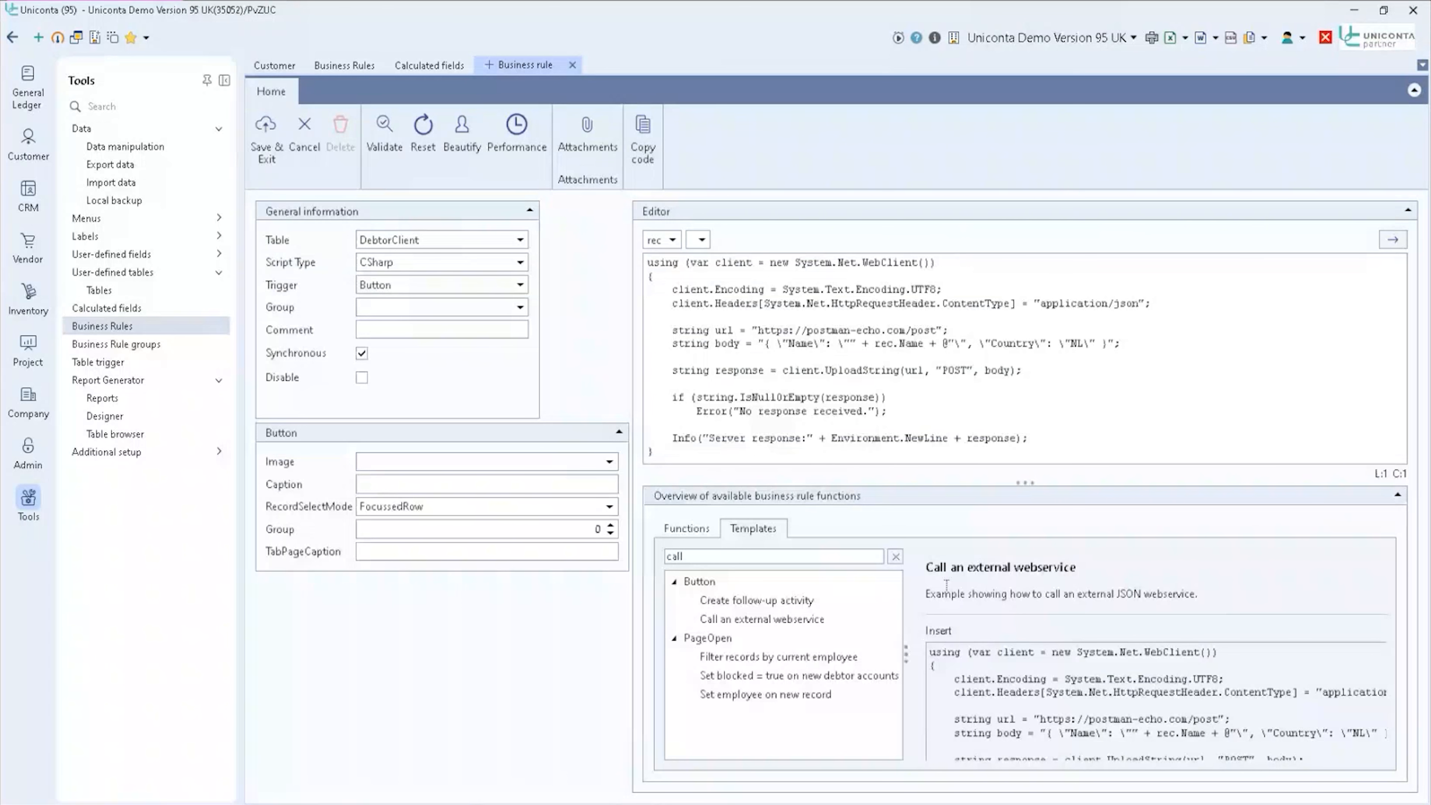
- Switch to PowerPoint, highlight the agenda item about replacing values in a dropdown for Payment, and return to Uniconta
{"action": "key", "text": "ctrl+a"}
{"action": "key", "text": "alt+Tab"}
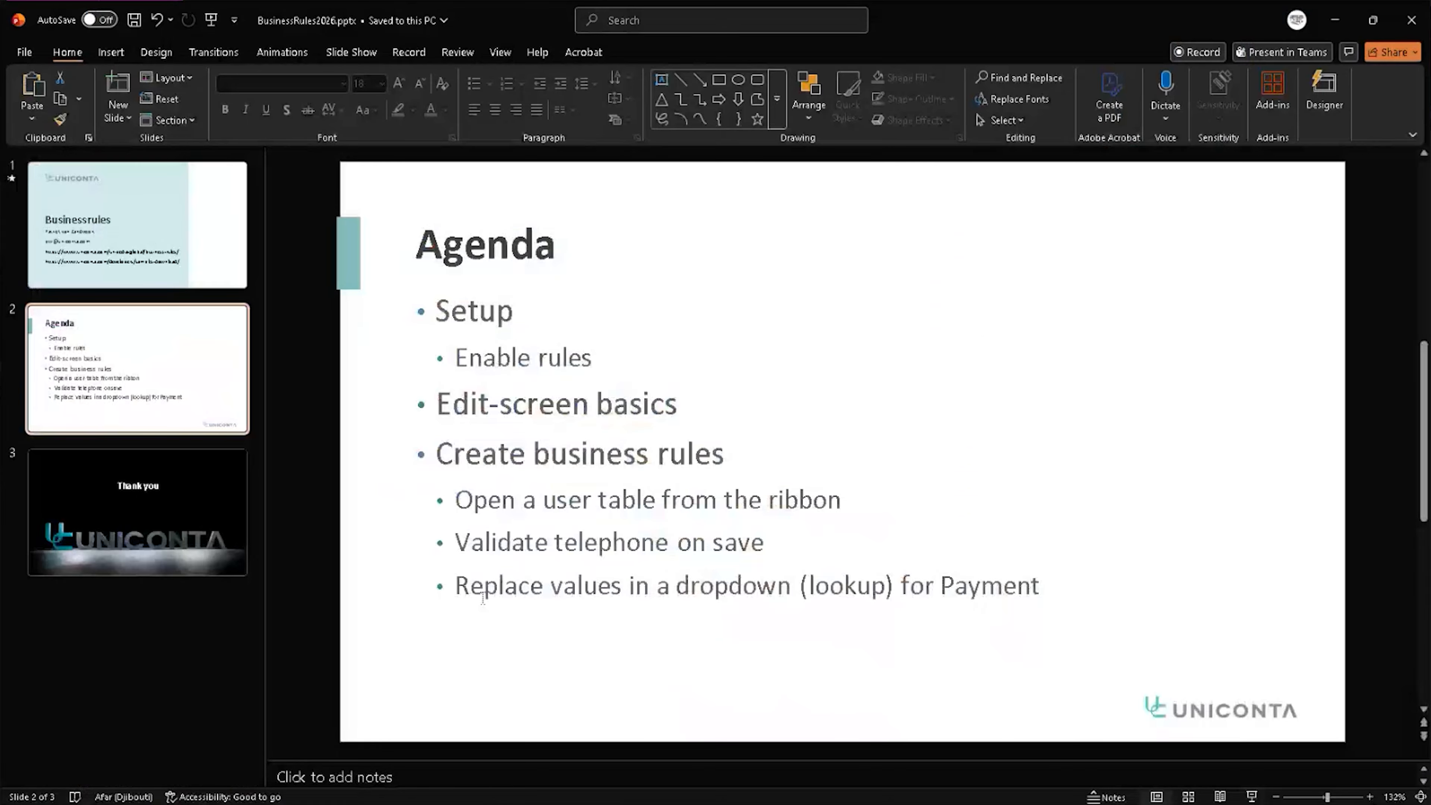
{"action": "left_click_drag", "start_coordinate": [482, 599], "coordinate": [848, 579]}
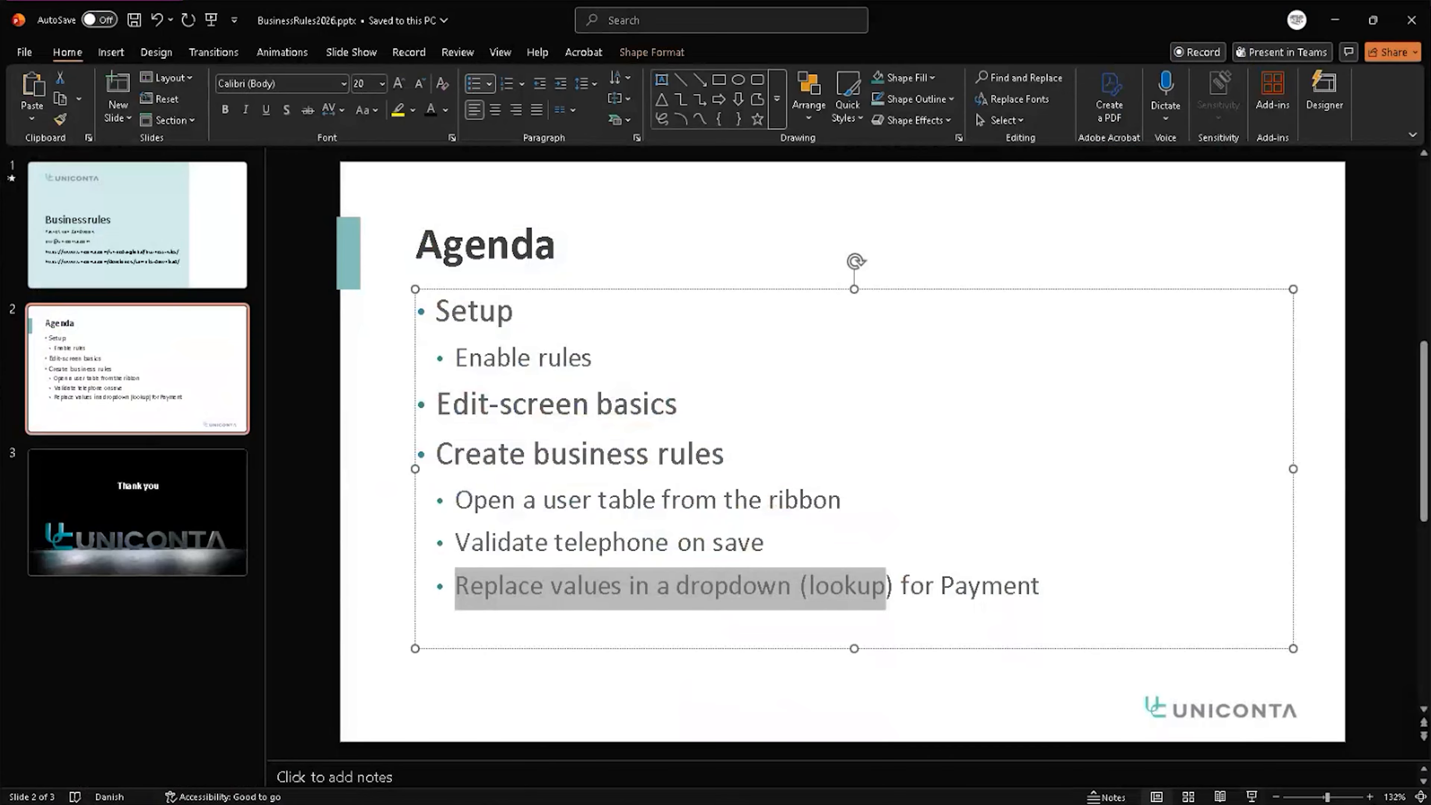
{"action": "mouse_move", "coordinate": [614, 804]}
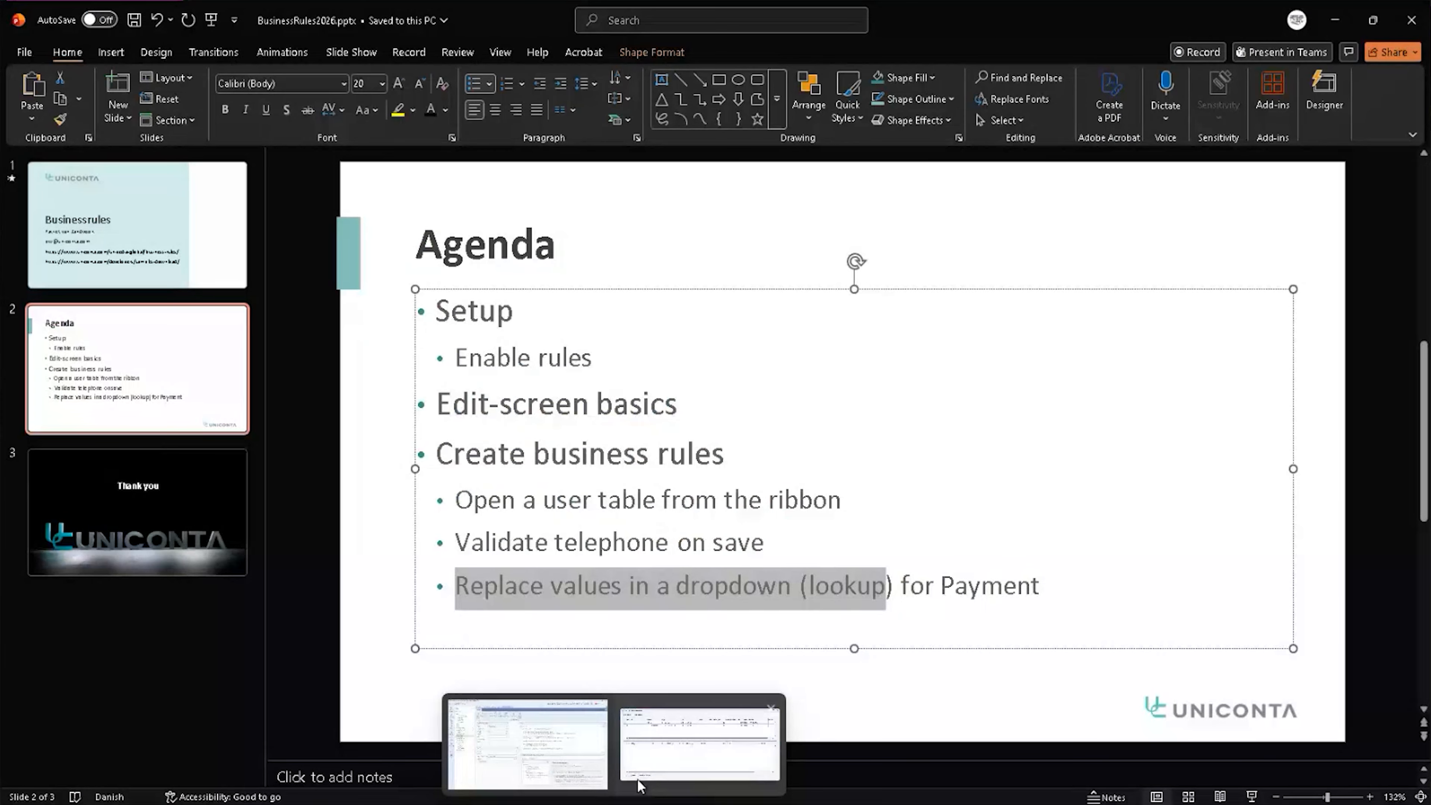
{"action": "left_click", "coordinate": [700, 744]}
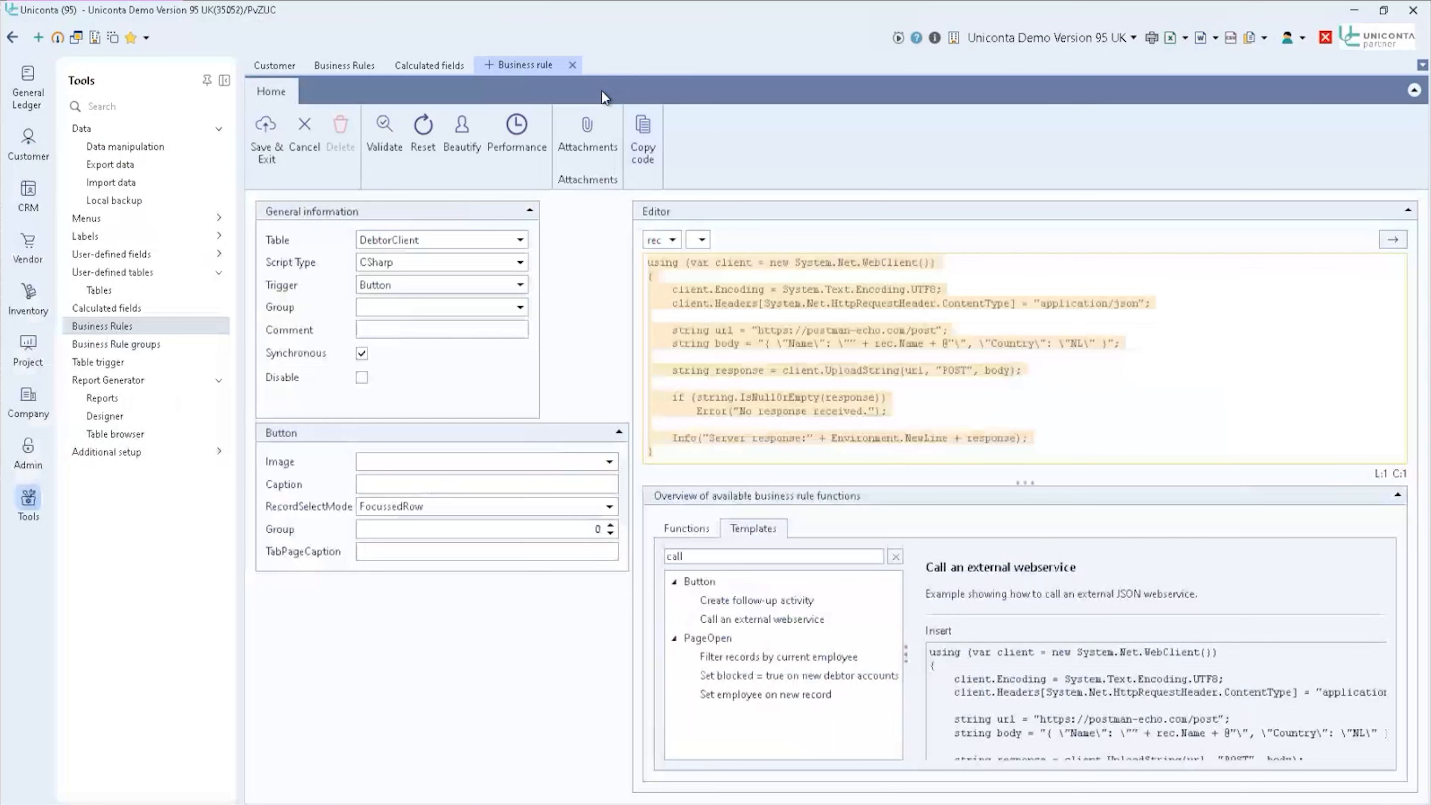
- Close the unsaved web service rule and add a new business rule for the DebtorClient table
{"action": "left_click", "coordinate": [571, 65]}
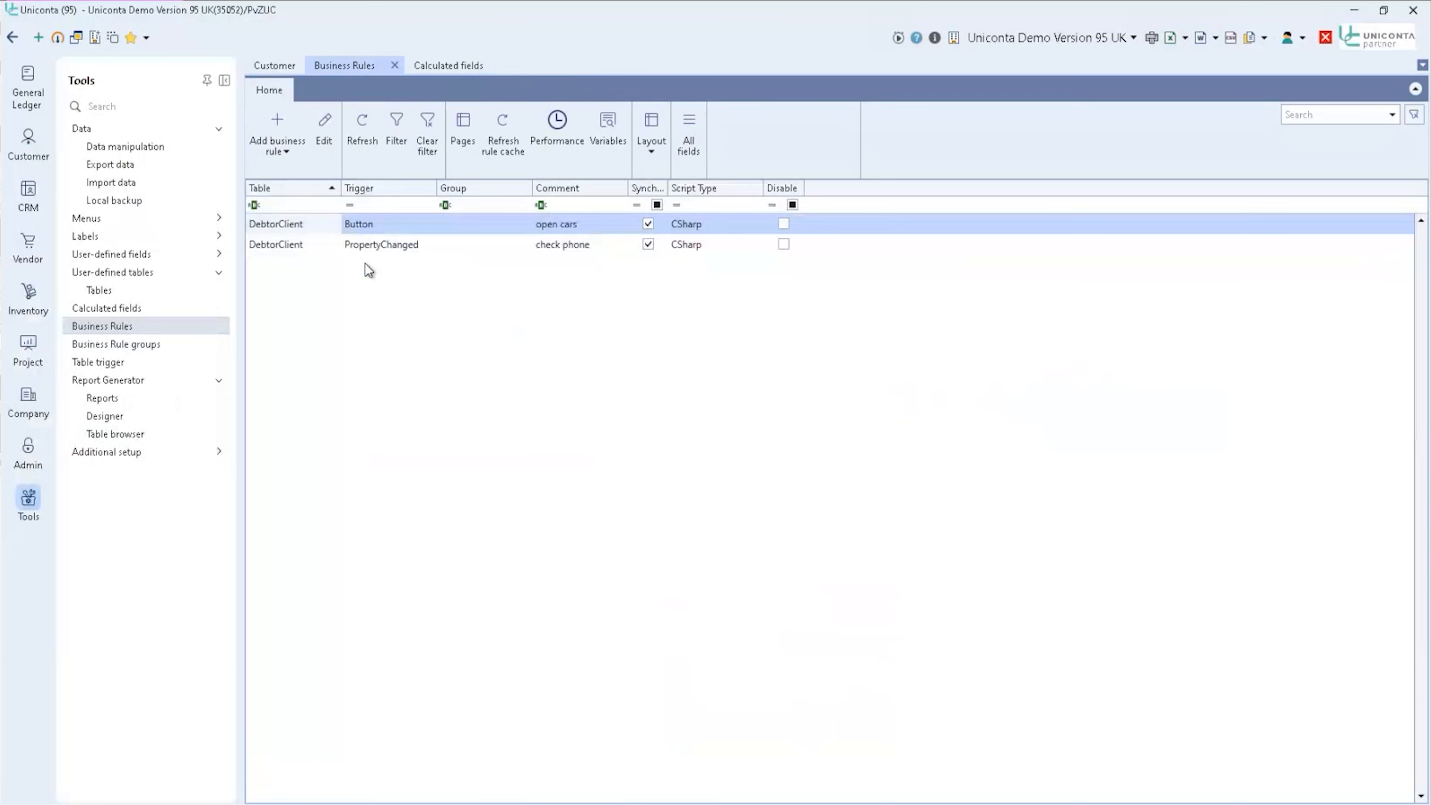
{"action": "left_click", "coordinate": [364, 244]}
{"action": "left_click", "coordinate": [287, 128]}
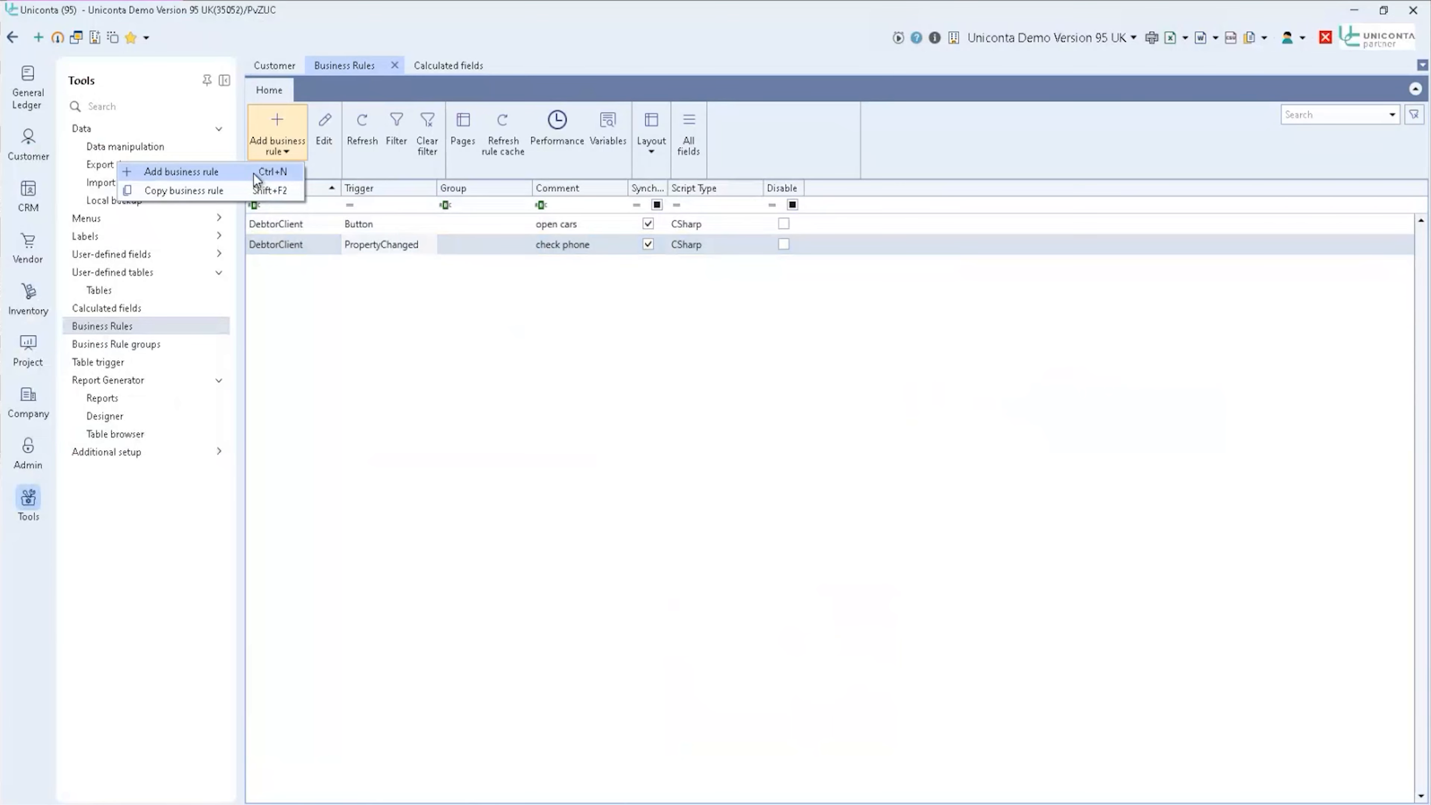
{"action": "left_click", "coordinate": [252, 176]}
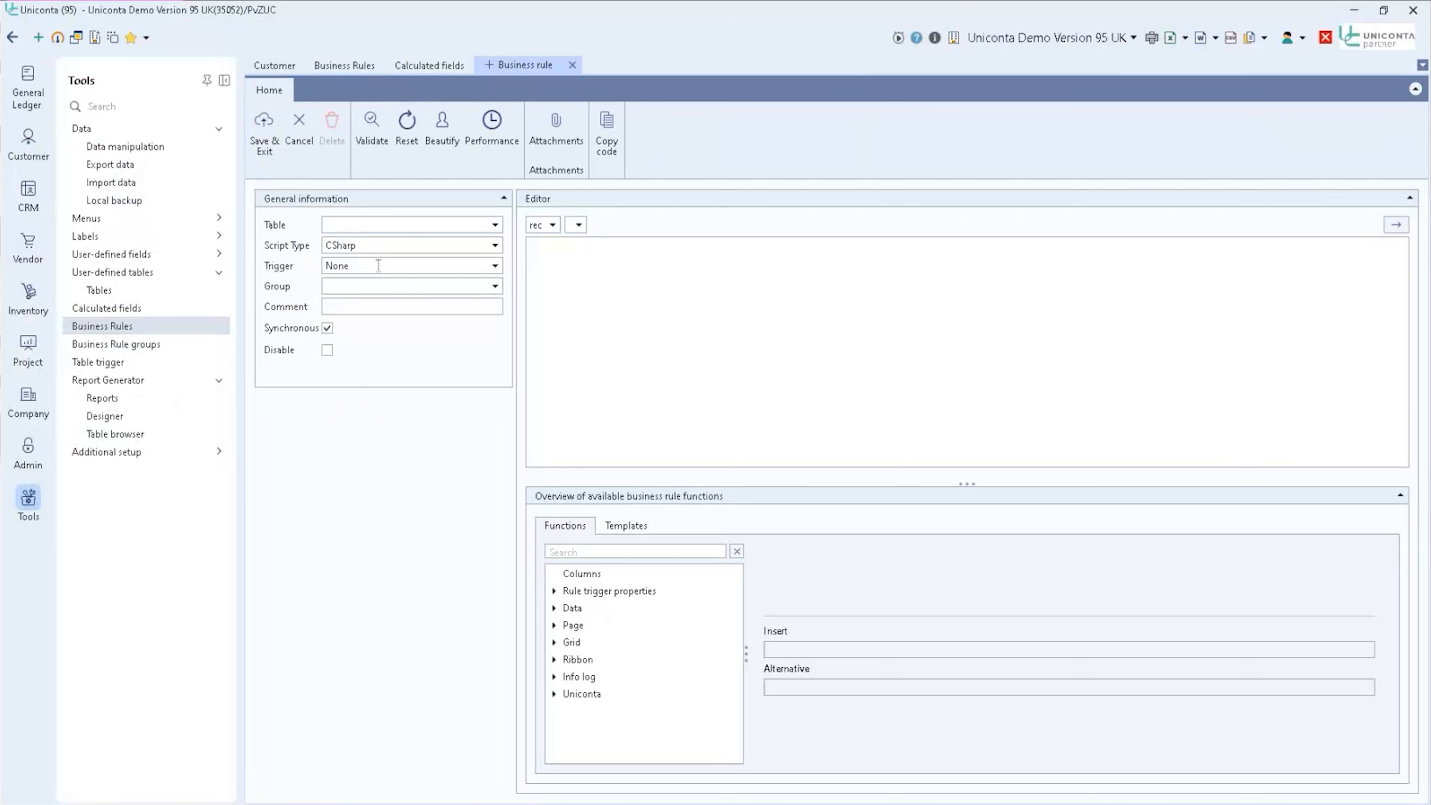
{"action": "type", "text": "DebtorBudgetLineClient"}
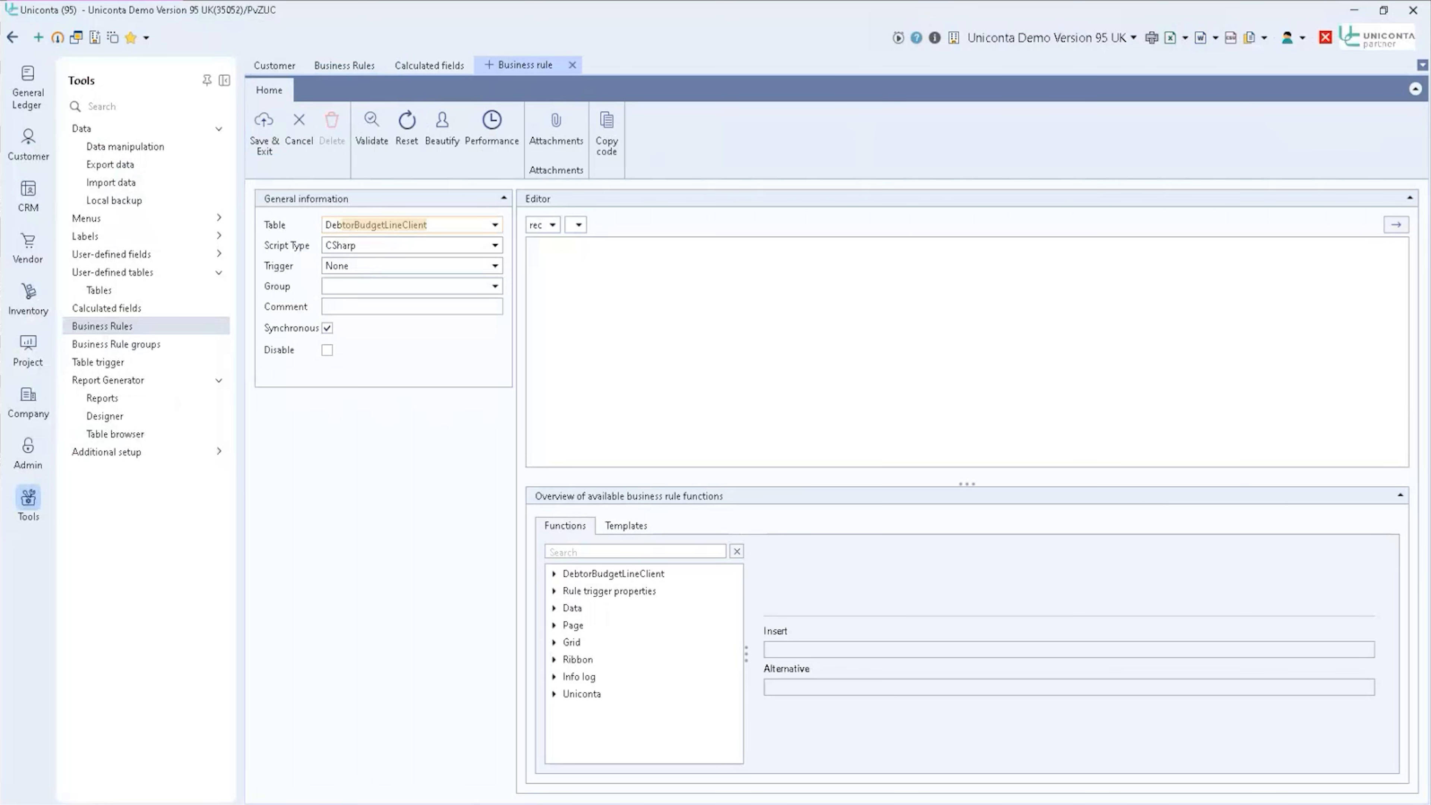
{"action": "left_click", "coordinate": [495, 225]}
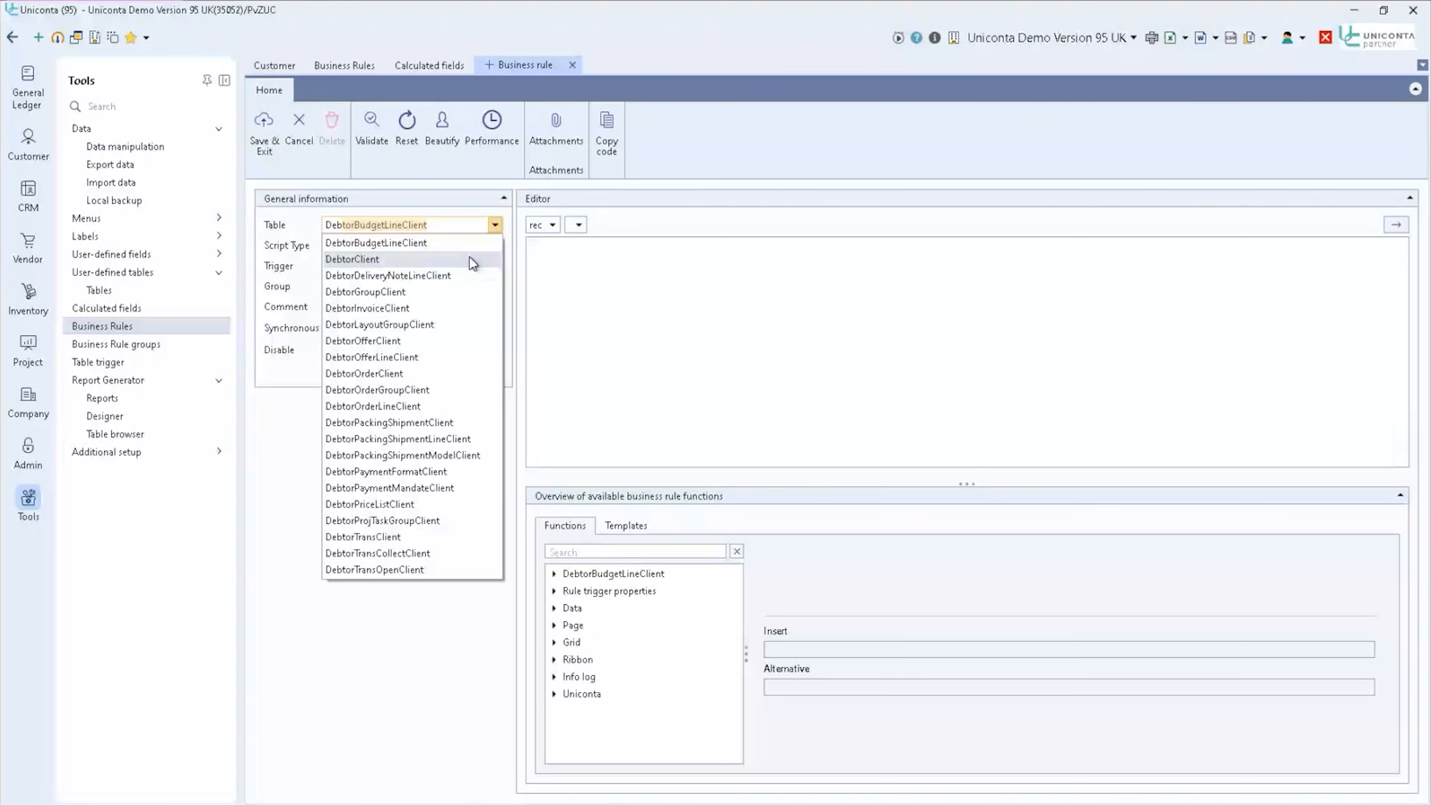
{"action": "left_click", "coordinate": [472, 260]}
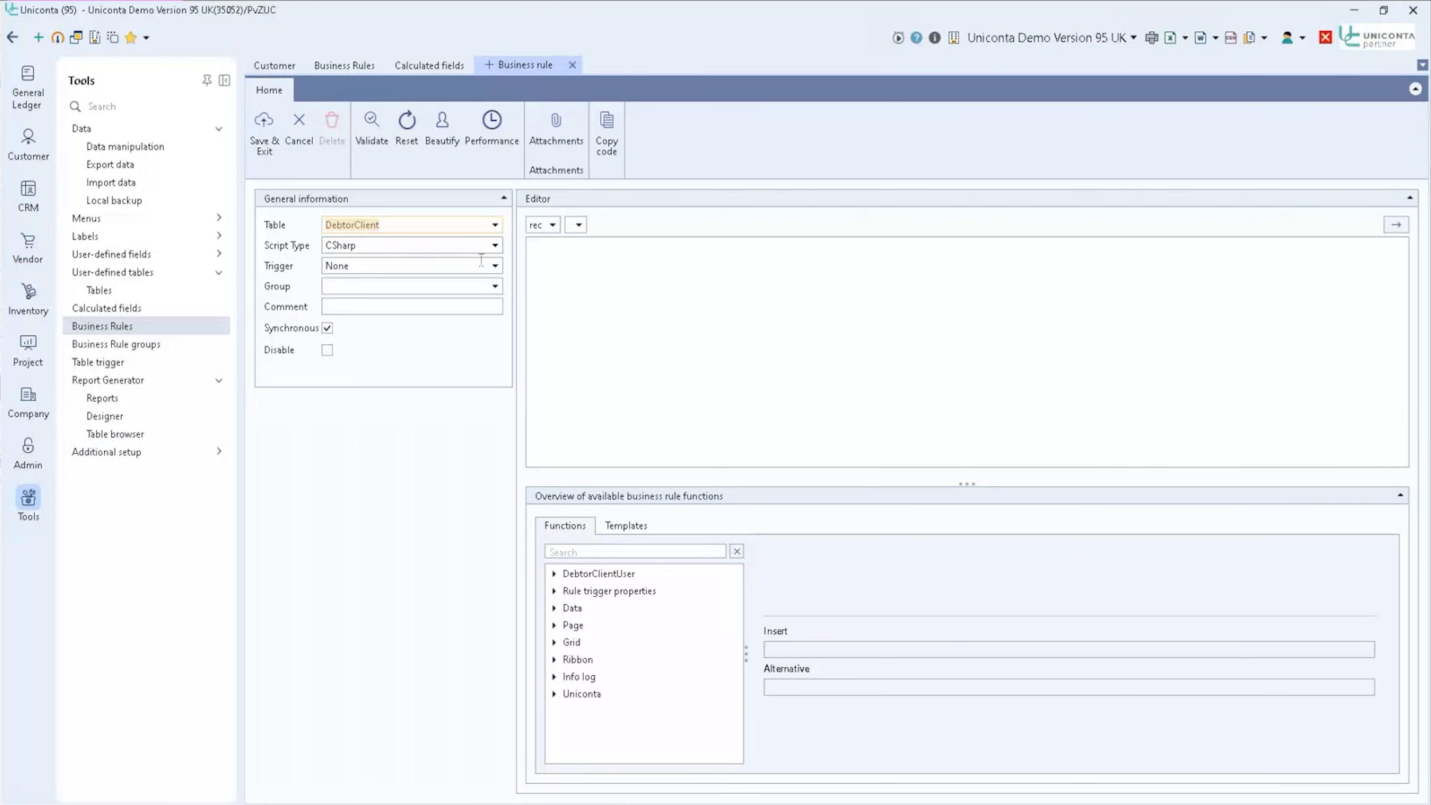
- Set the rule's trigger to PageOpen and enter the comment "replace payment values"
{"action": "left_click", "coordinate": [495, 266]}
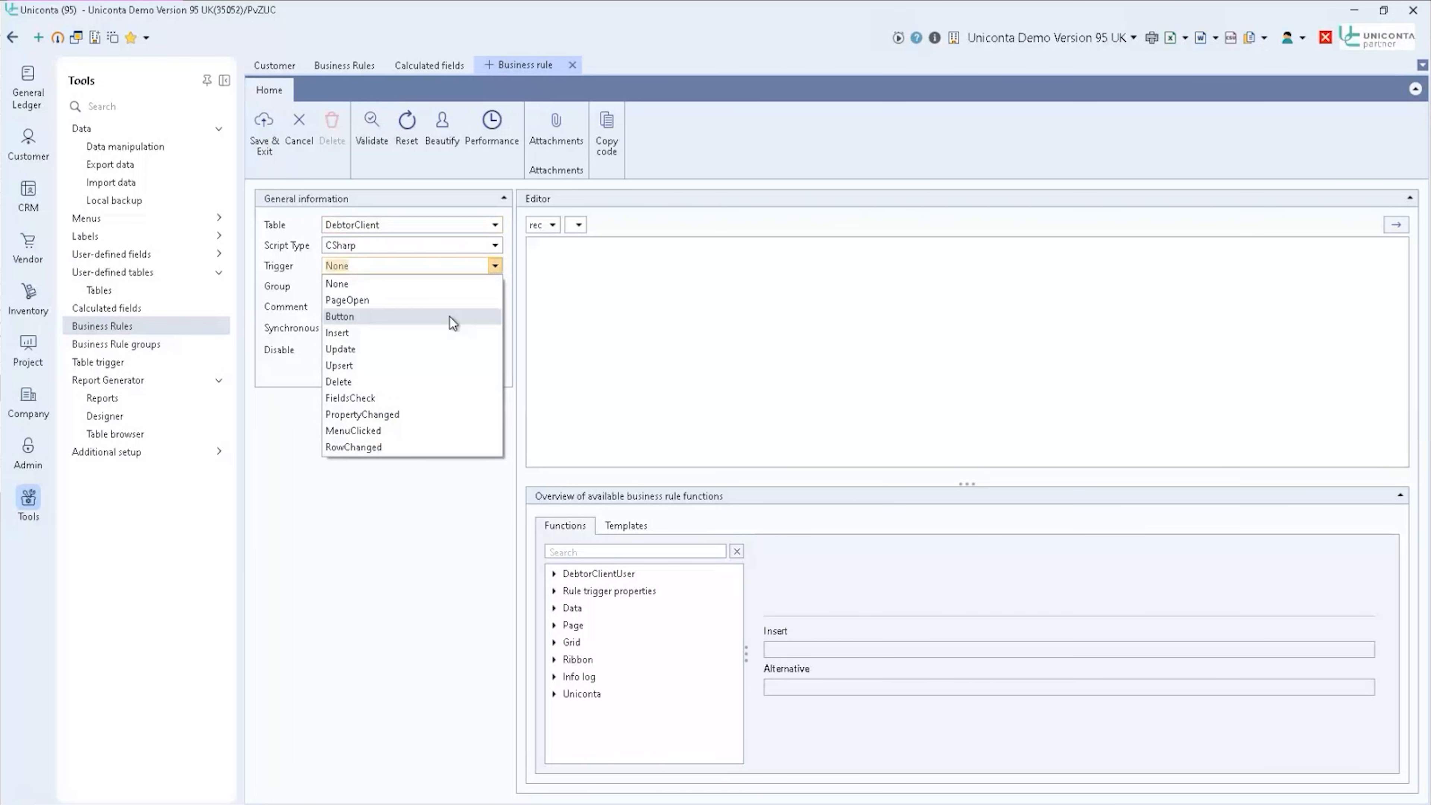
{"action": "left_click", "coordinate": [437, 300]}
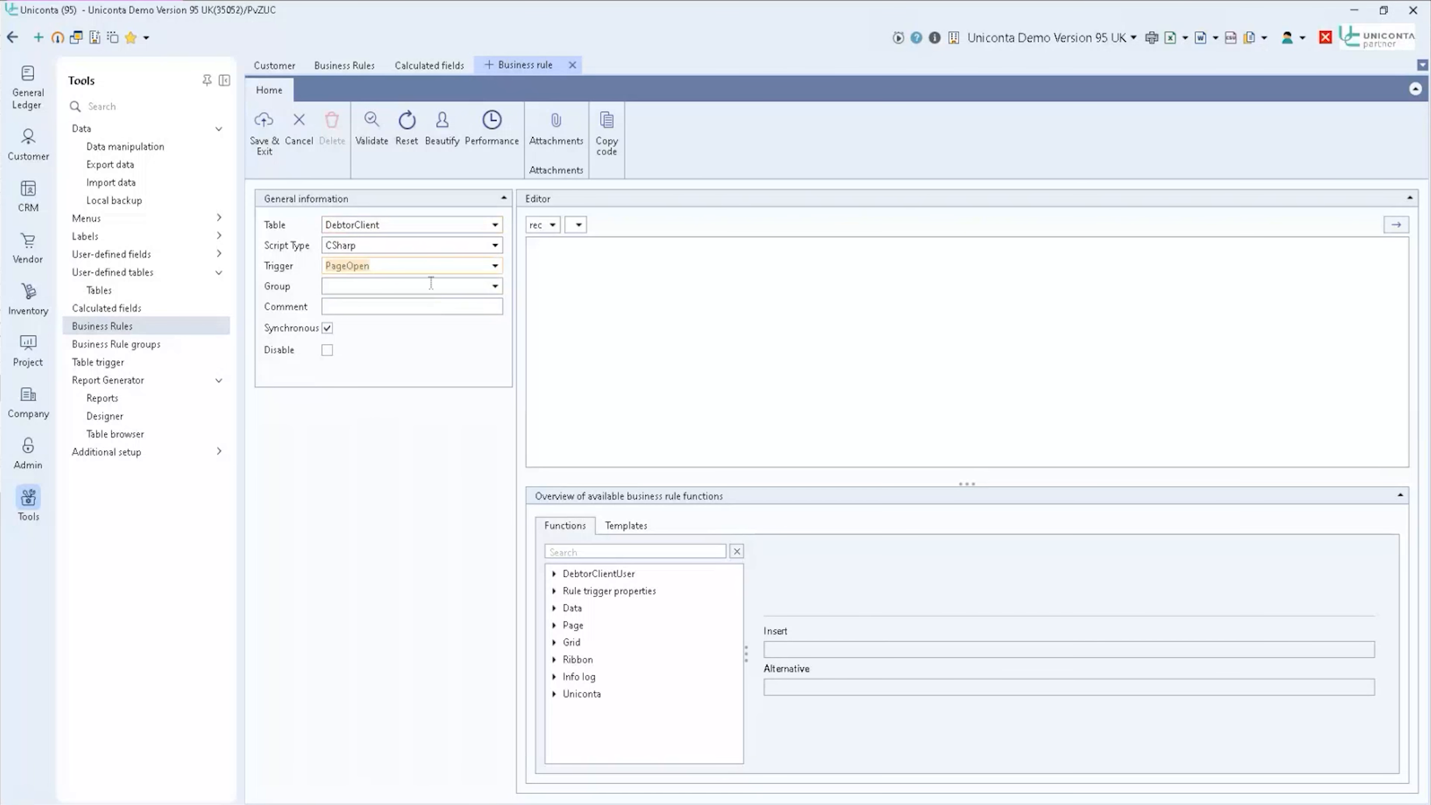
{"action": "key", "text": "Tab"}
{"action": "left_click", "coordinate": [449, 306]}
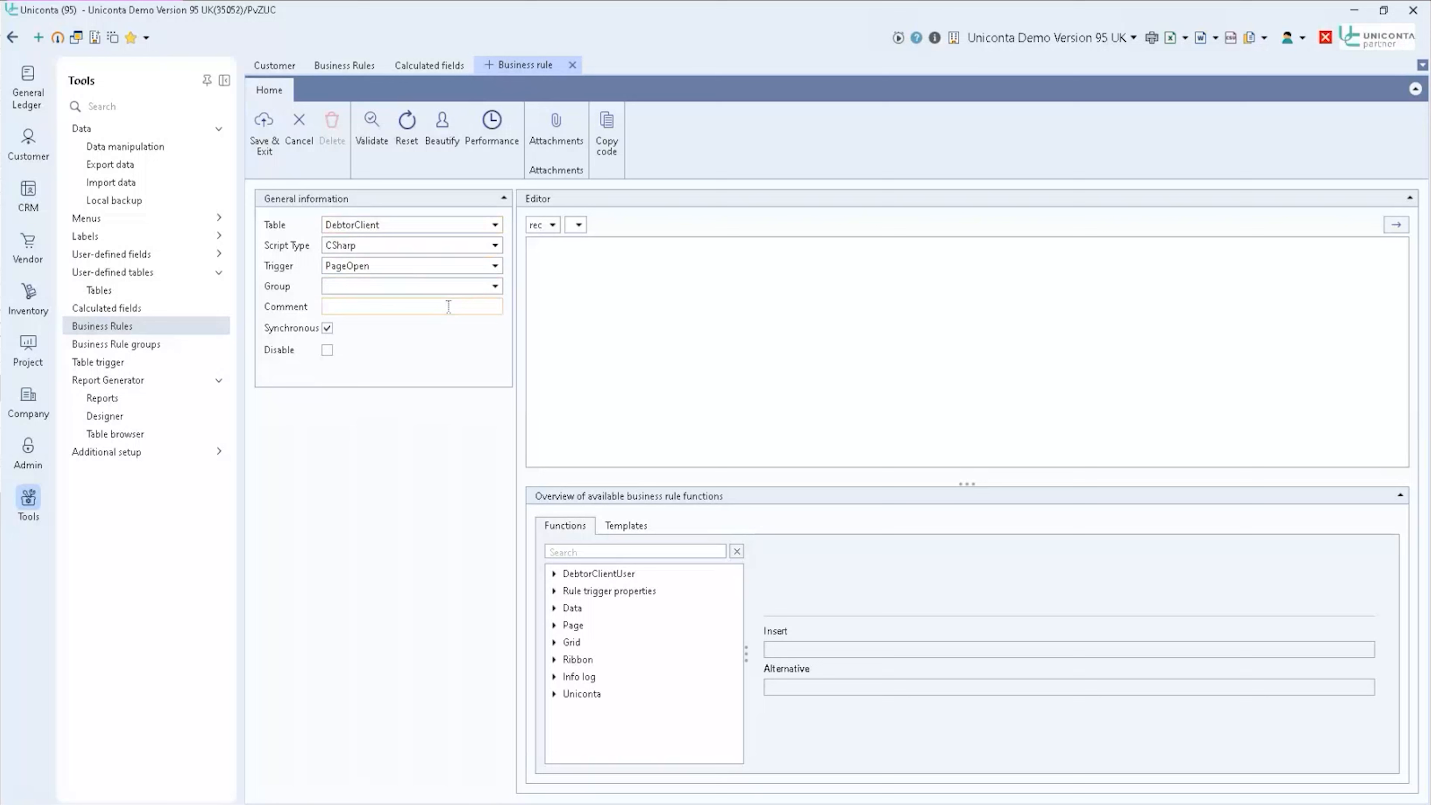
{"action": "type", "text": "replace payment values"}
{"action": "left_click", "coordinate": [380, 283]}
- Search the templates for "lookup" and insert "During lookup filter payment terms without discount" into the script editor
{"action": "left_click", "coordinate": [630, 530]}
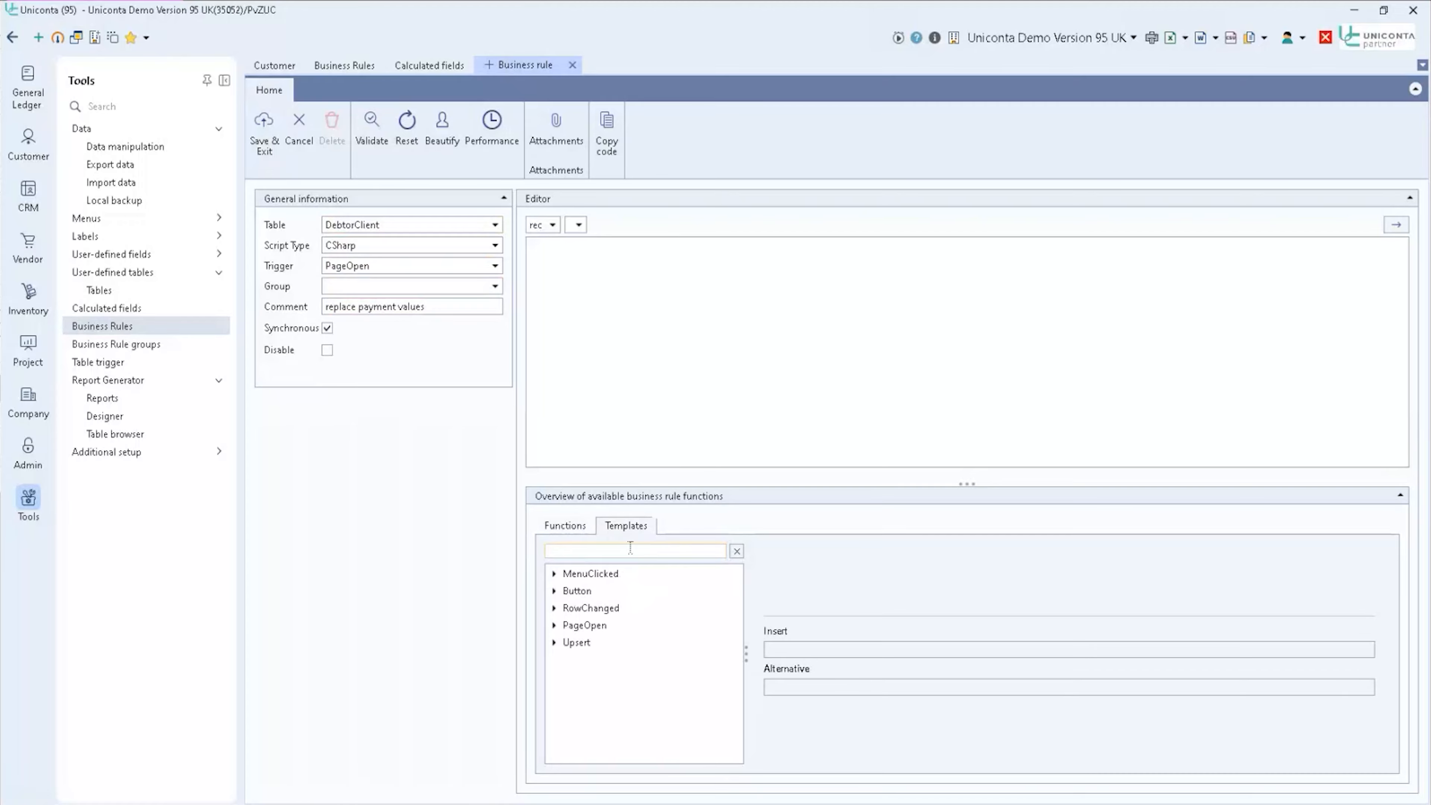
{"action": "type", "text": "lookup"}
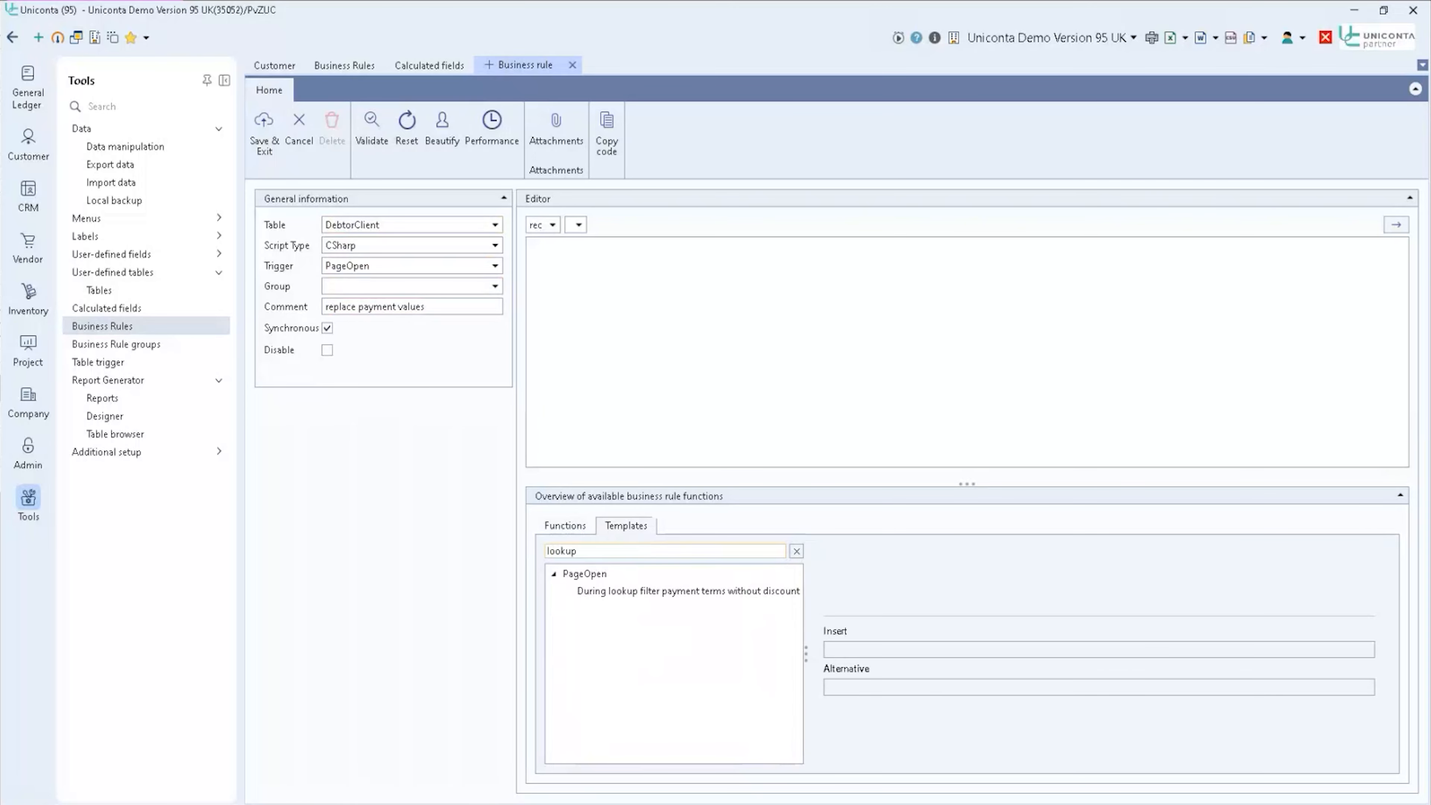
{"action": "left_click", "coordinate": [714, 592]}
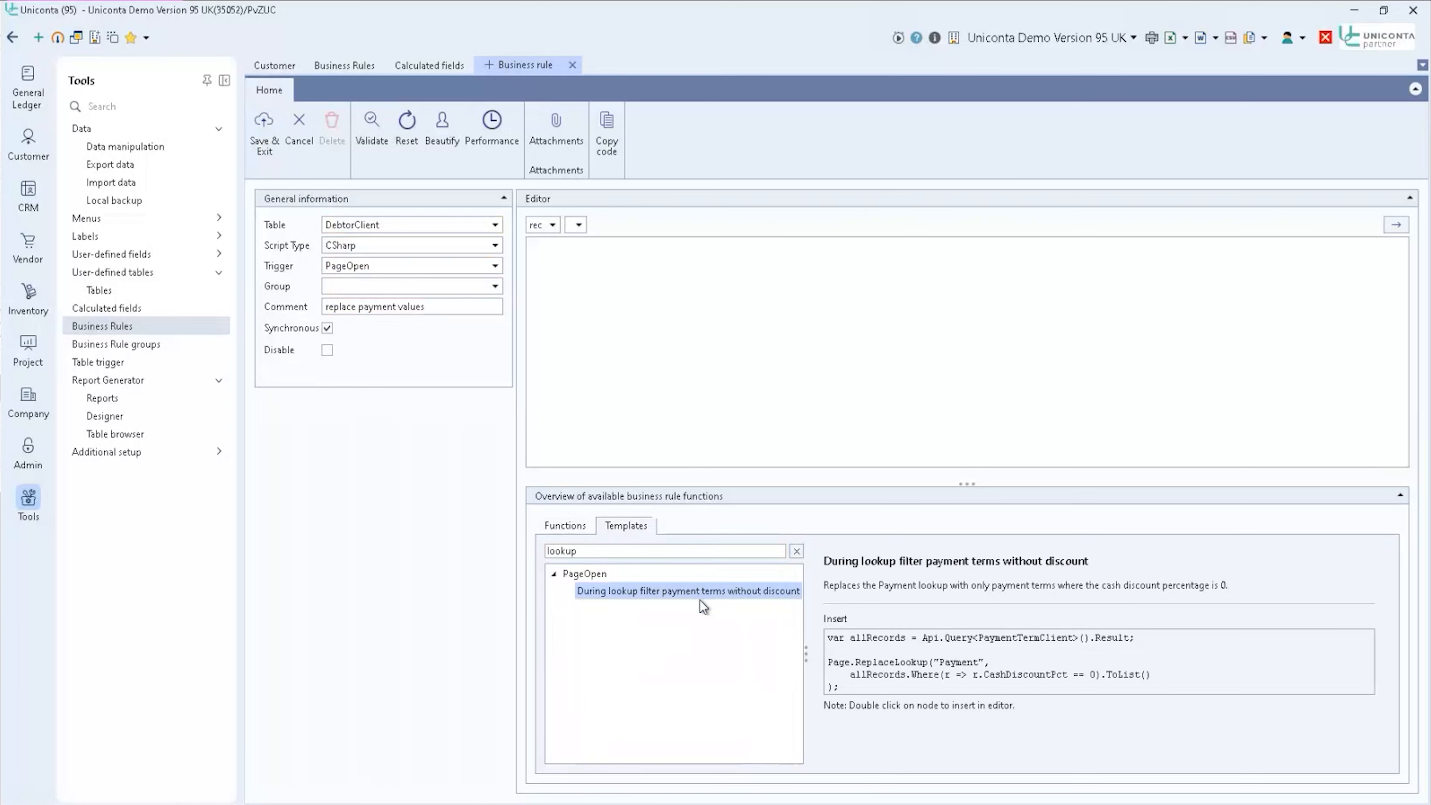
{"action": "double_click", "coordinate": [702, 598]}
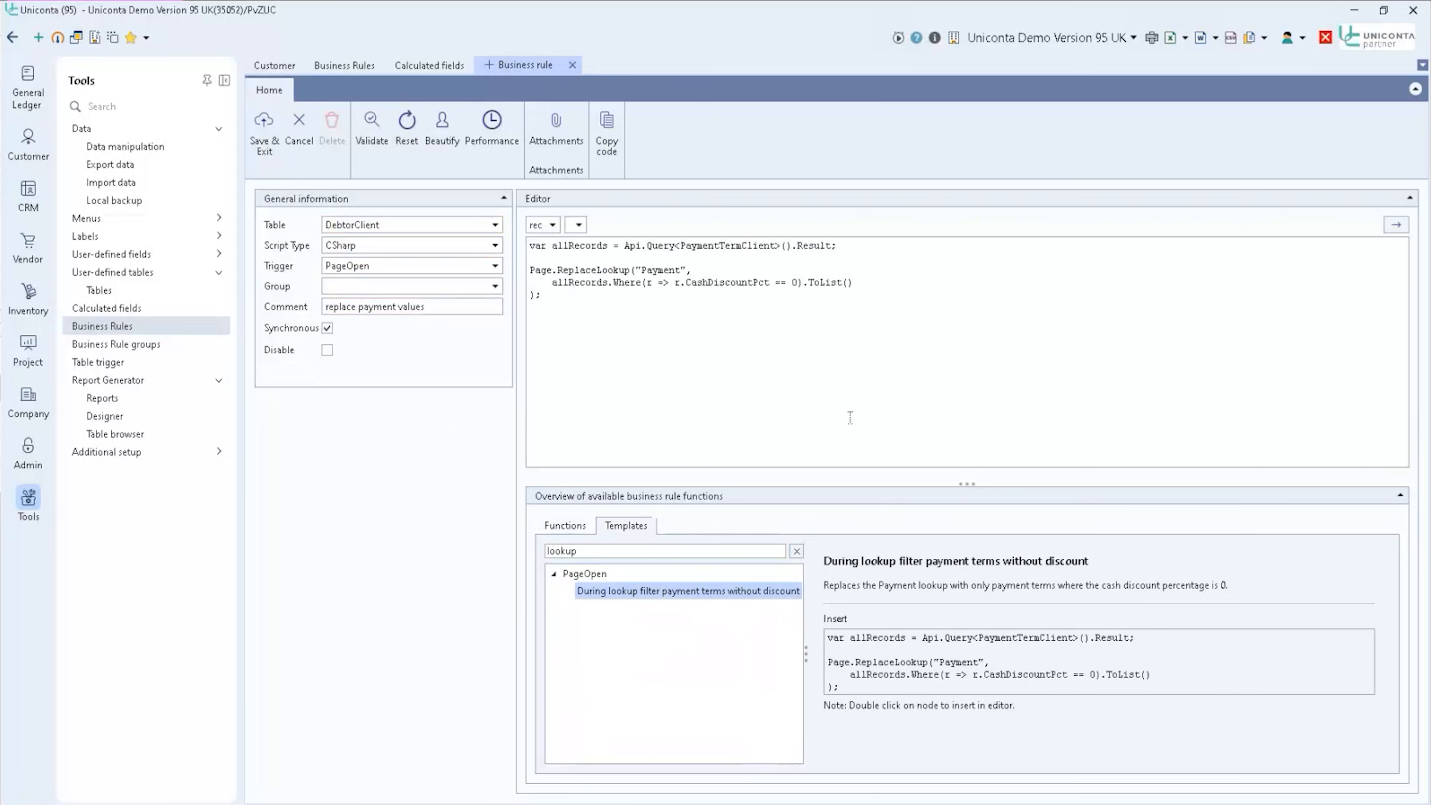
- Examine the inserted payment terms script, then search the functions for "repla" and read the ReplaceLookup description in an enlarged function overview
{"action": "scroll", "coordinate": [850, 416], "scroll_direction": "up", "scroll_amount": 2}
{"action": "scroll", "coordinate": [850, 417], "scroll_direction": "up", "scroll_amount": 1}
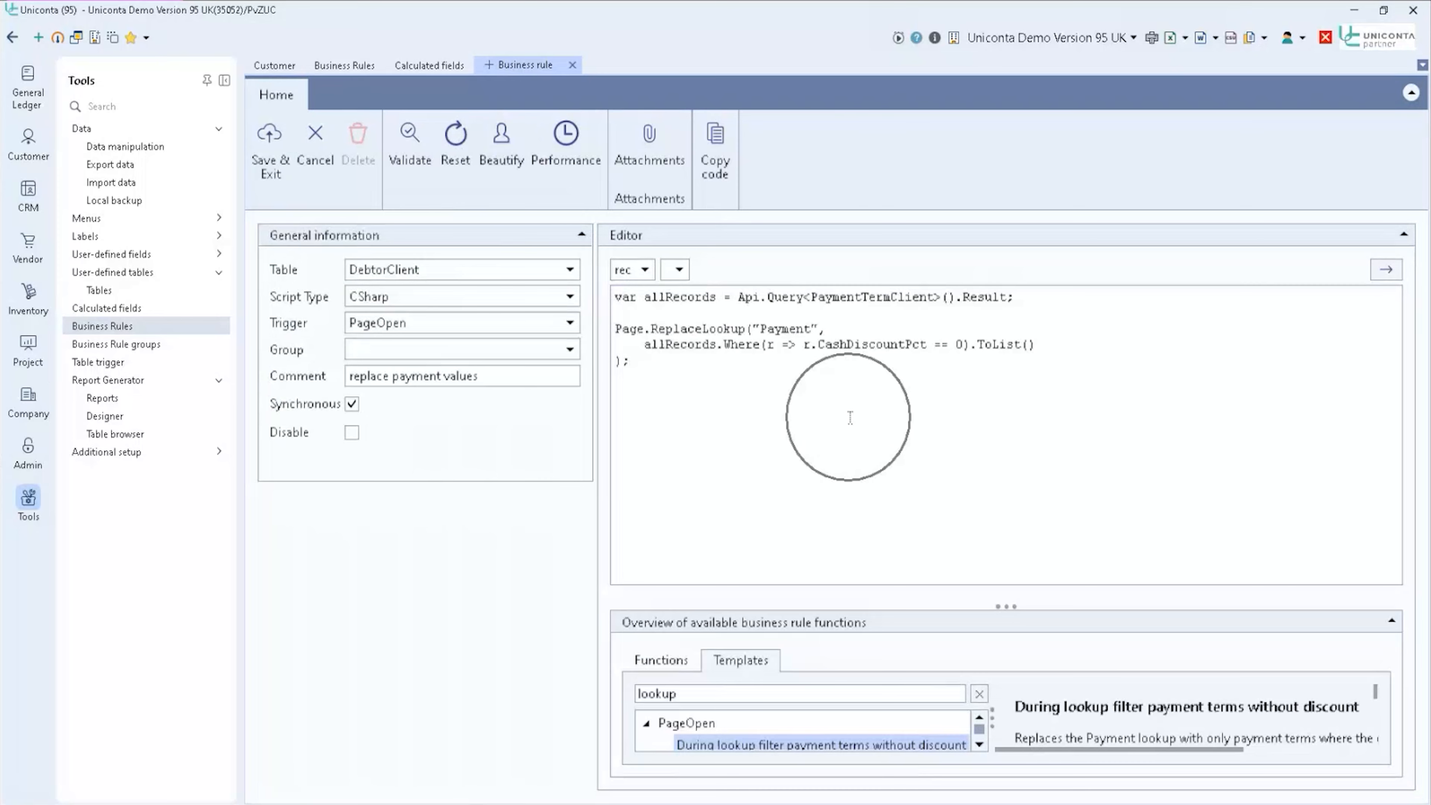
{"action": "left_click", "coordinate": [905, 298]}
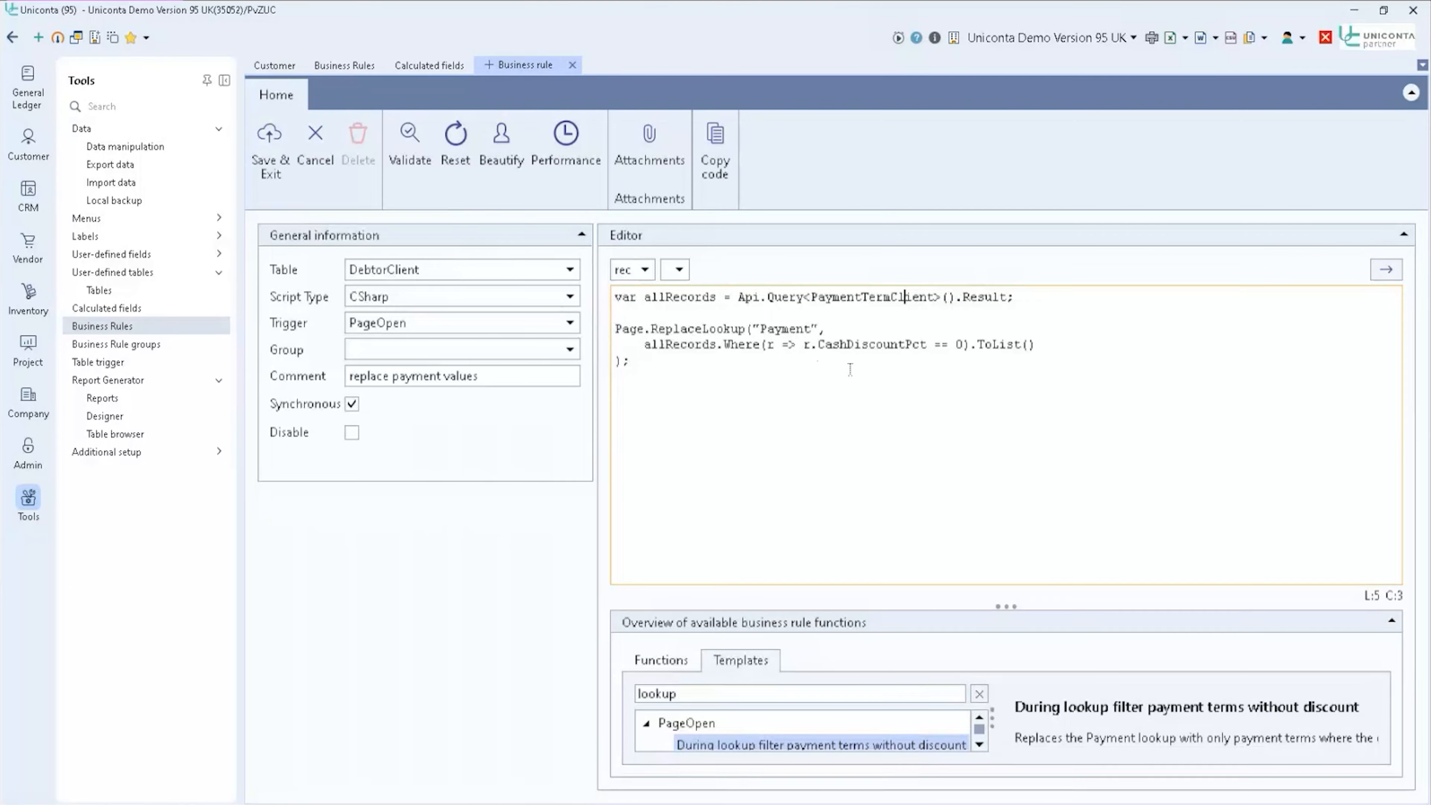
{"action": "left_click", "coordinate": [716, 329]}
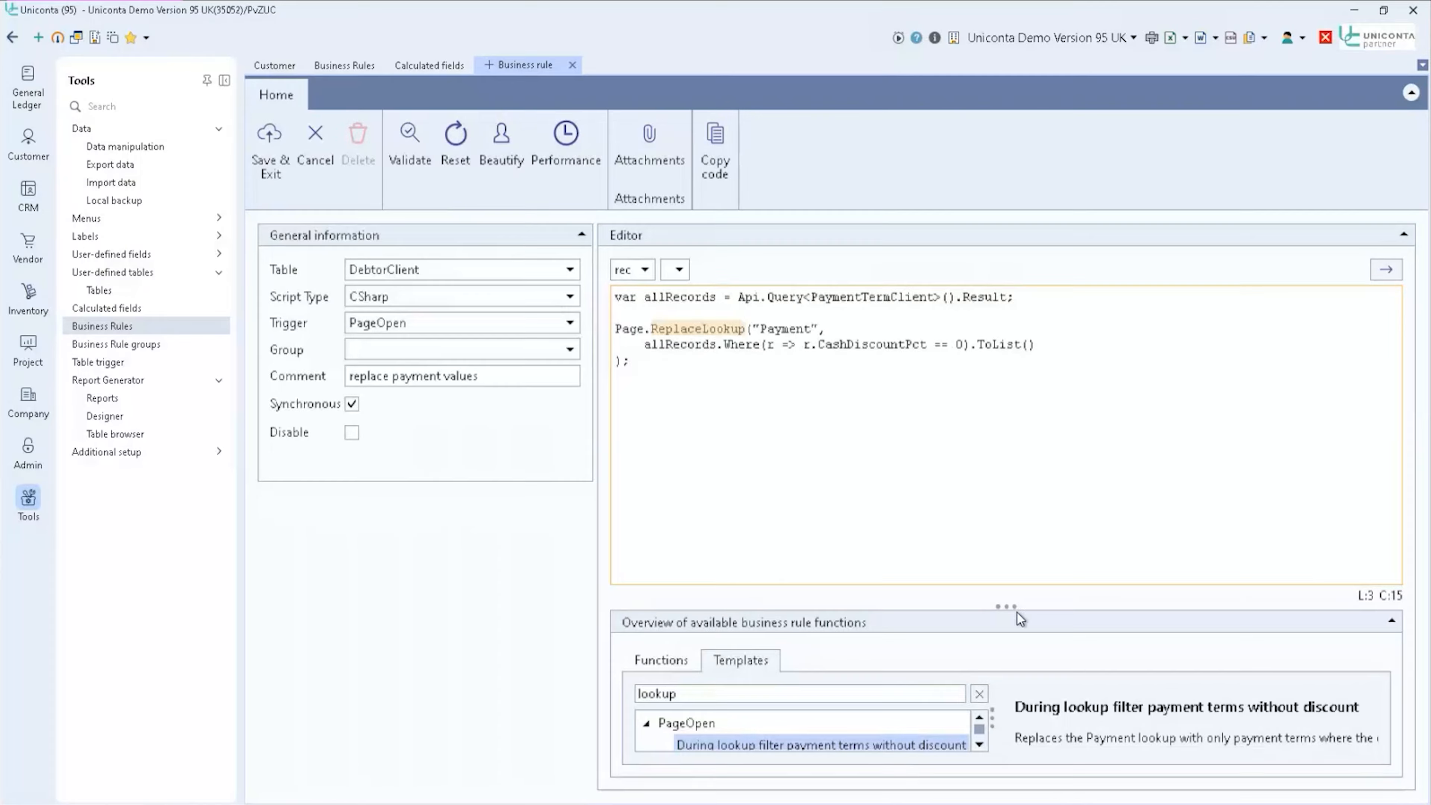
{"action": "left_click_drag", "start_coordinate": [1016, 613], "coordinate": [1030, 465]}
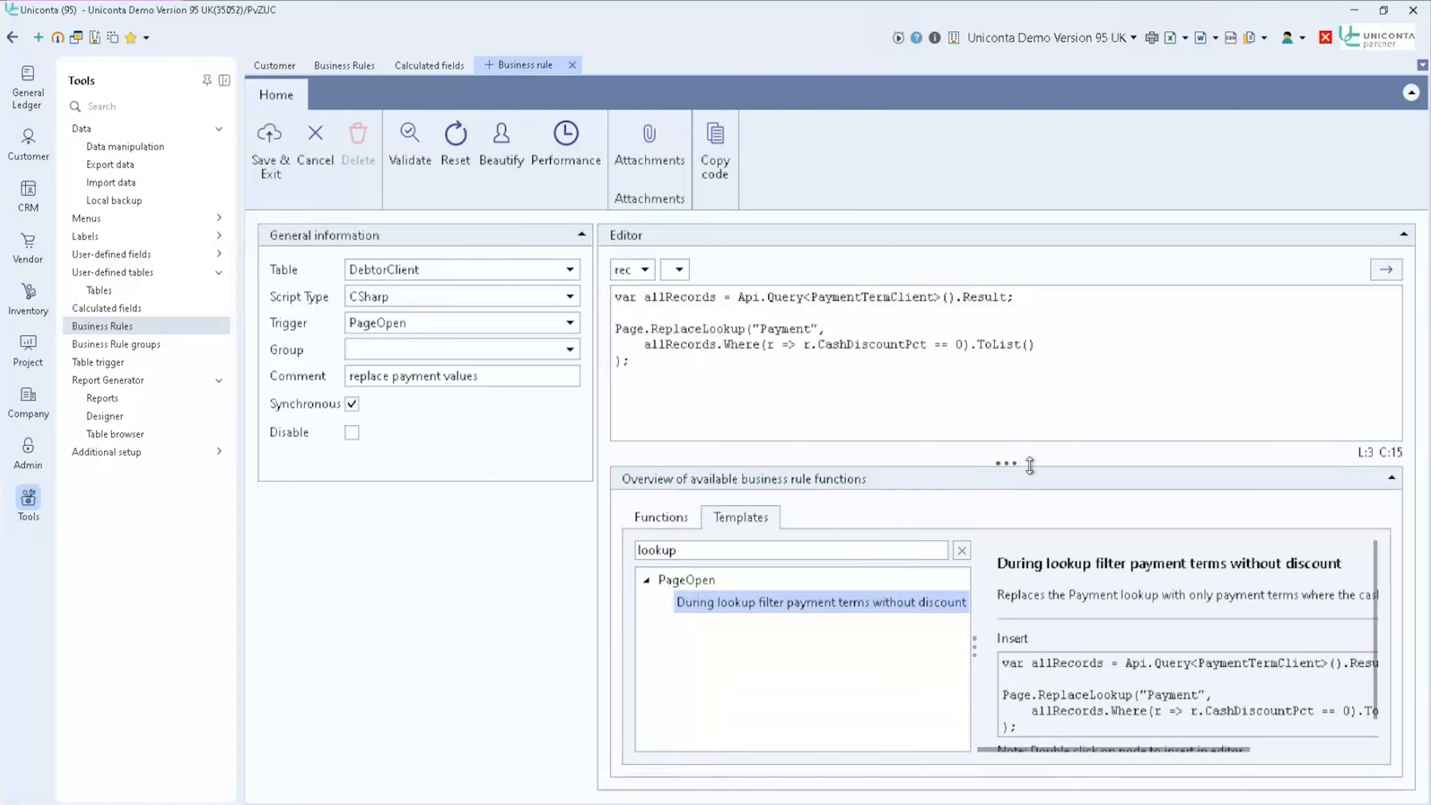
{"action": "left_click", "coordinate": [680, 520]}
{"action": "left_click", "coordinate": [680, 549]}
{"action": "type", "text": "replay"}
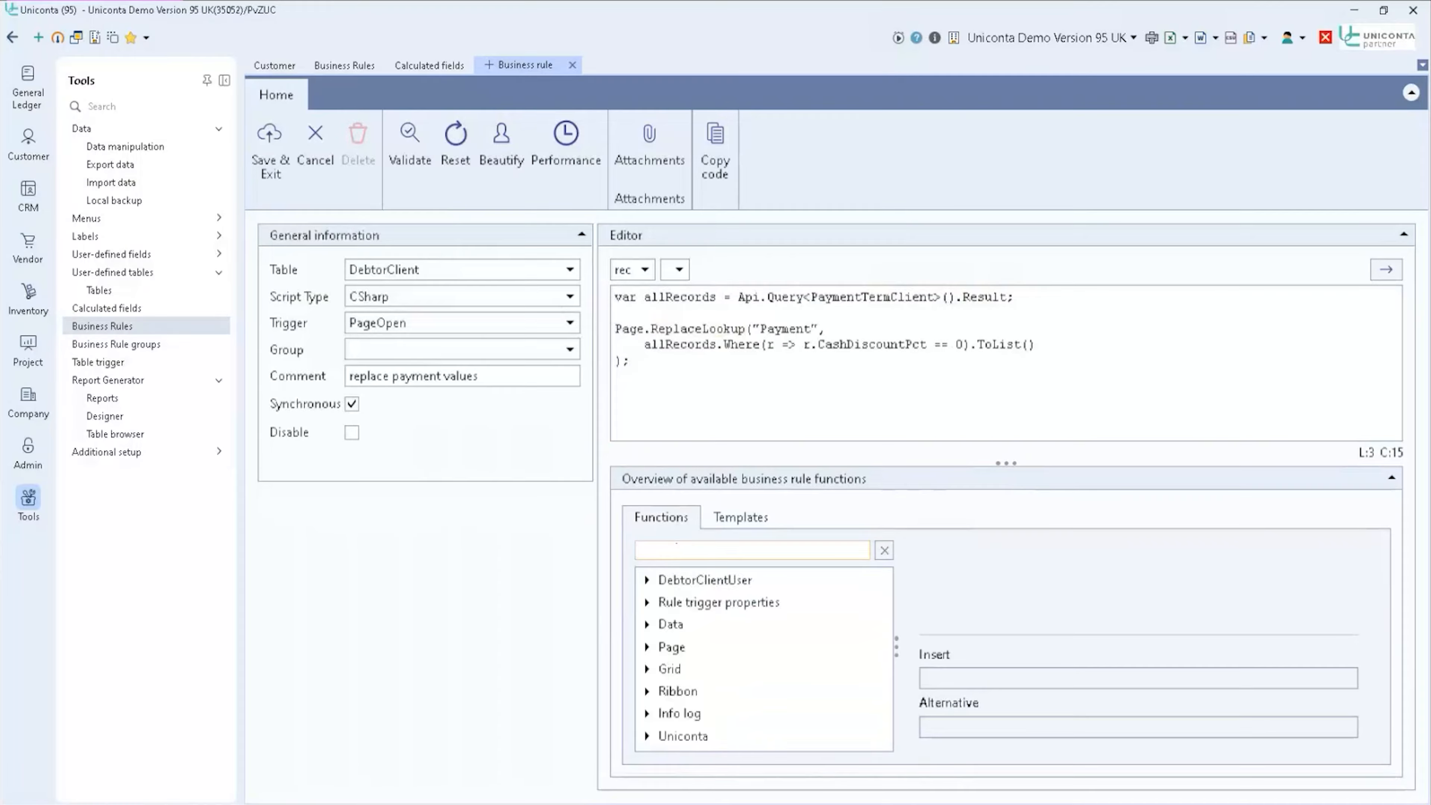
{"action": "key", "text": "BackSpace"}
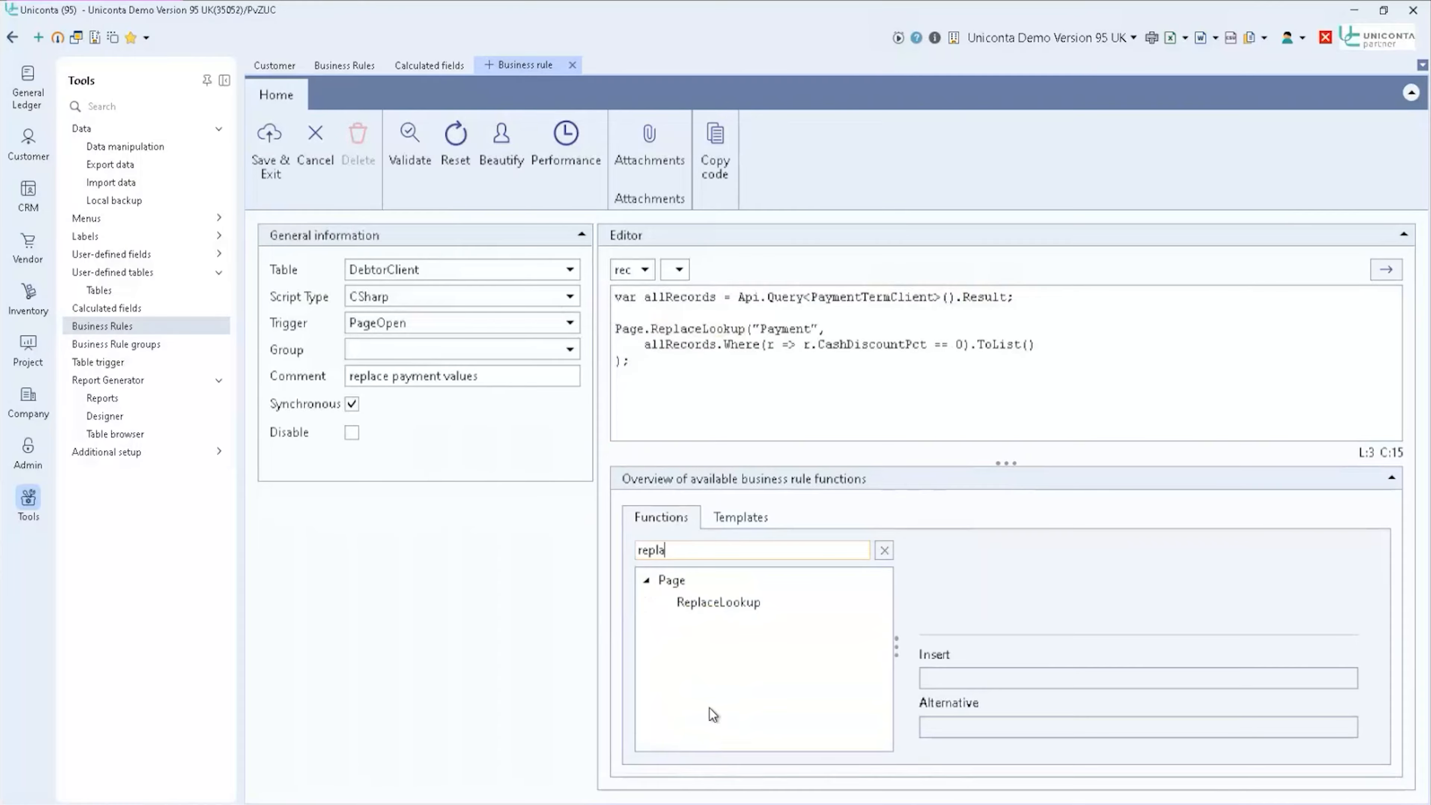
{"action": "left_click", "coordinate": [735, 603]}
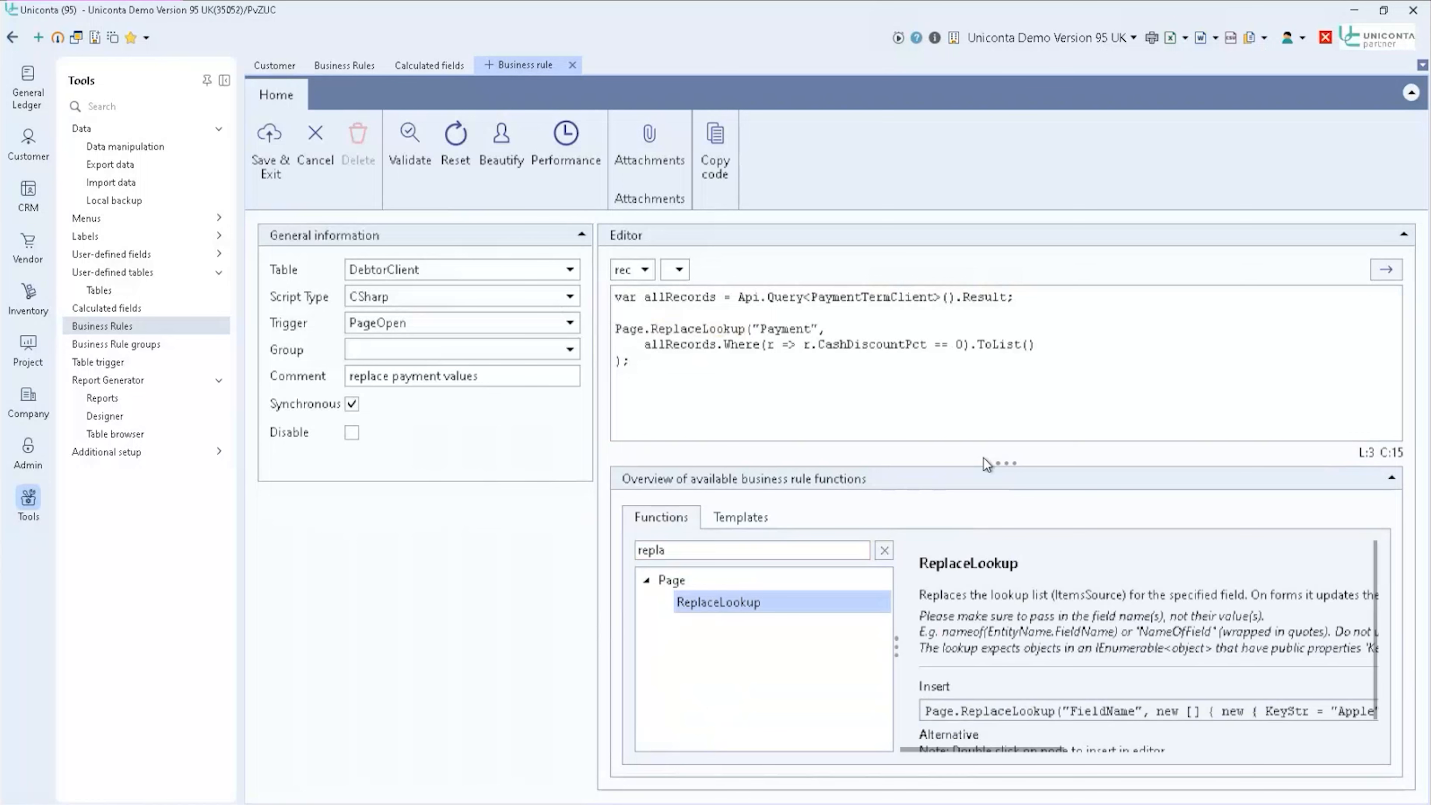
{"action": "left_click_drag", "start_coordinate": [1014, 468], "coordinate": [1007, 384]}
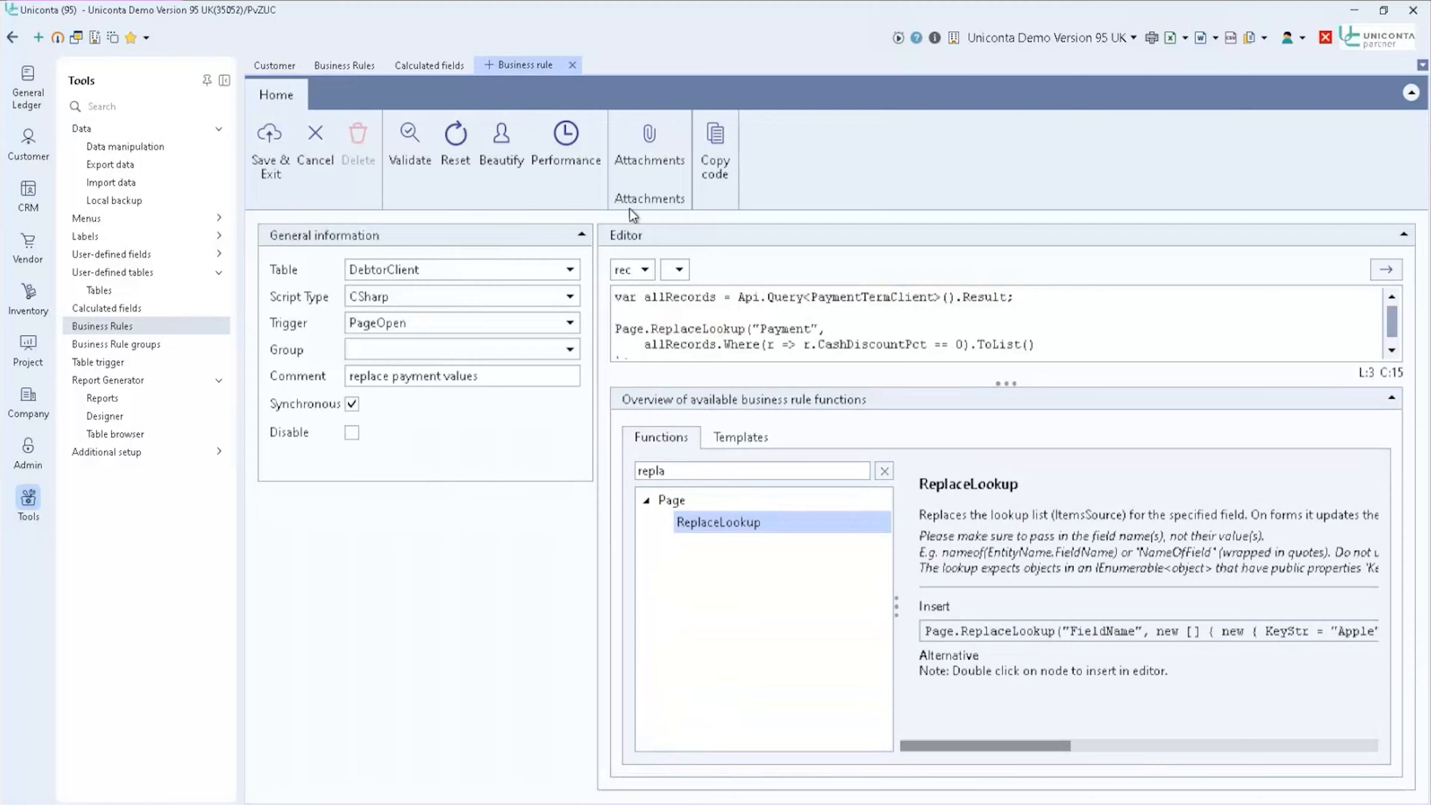
- Read the full ReplaceLookup description and insert example, and enlarge the script editor to review the whole payment terms script
{"action": "left_click", "coordinate": [582, 231]}
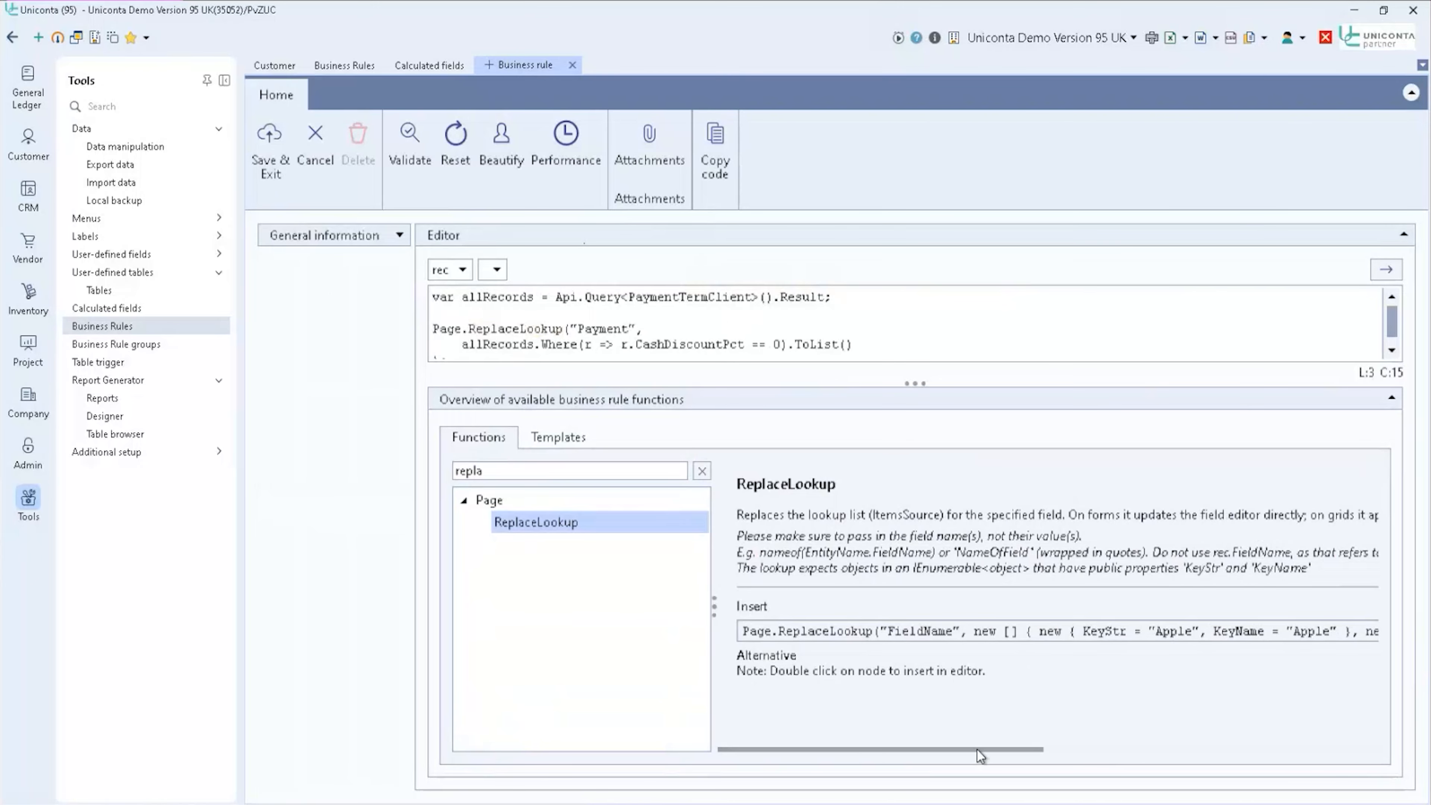
{"action": "mouse_move", "coordinate": [987, 748]}
{"action": "left_mouse_down"}
{"action": "mouse_move", "coordinate": [999, 745]}
{"action": "mouse_move", "coordinate": [979, 727]}
{"action": "left_mouse_up"}
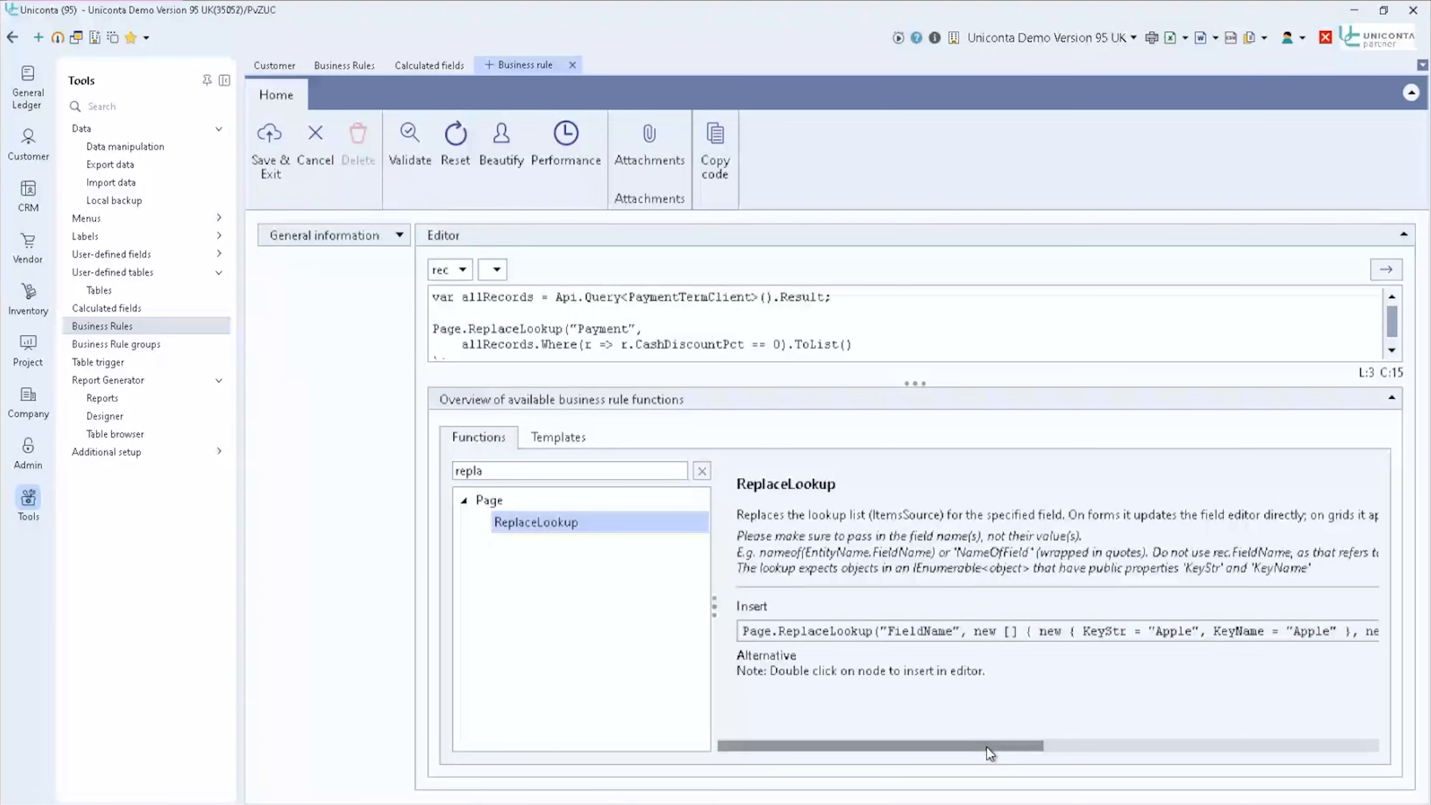
{"action": "left_click_drag", "start_coordinate": [987, 748], "coordinate": [1088, 744]}
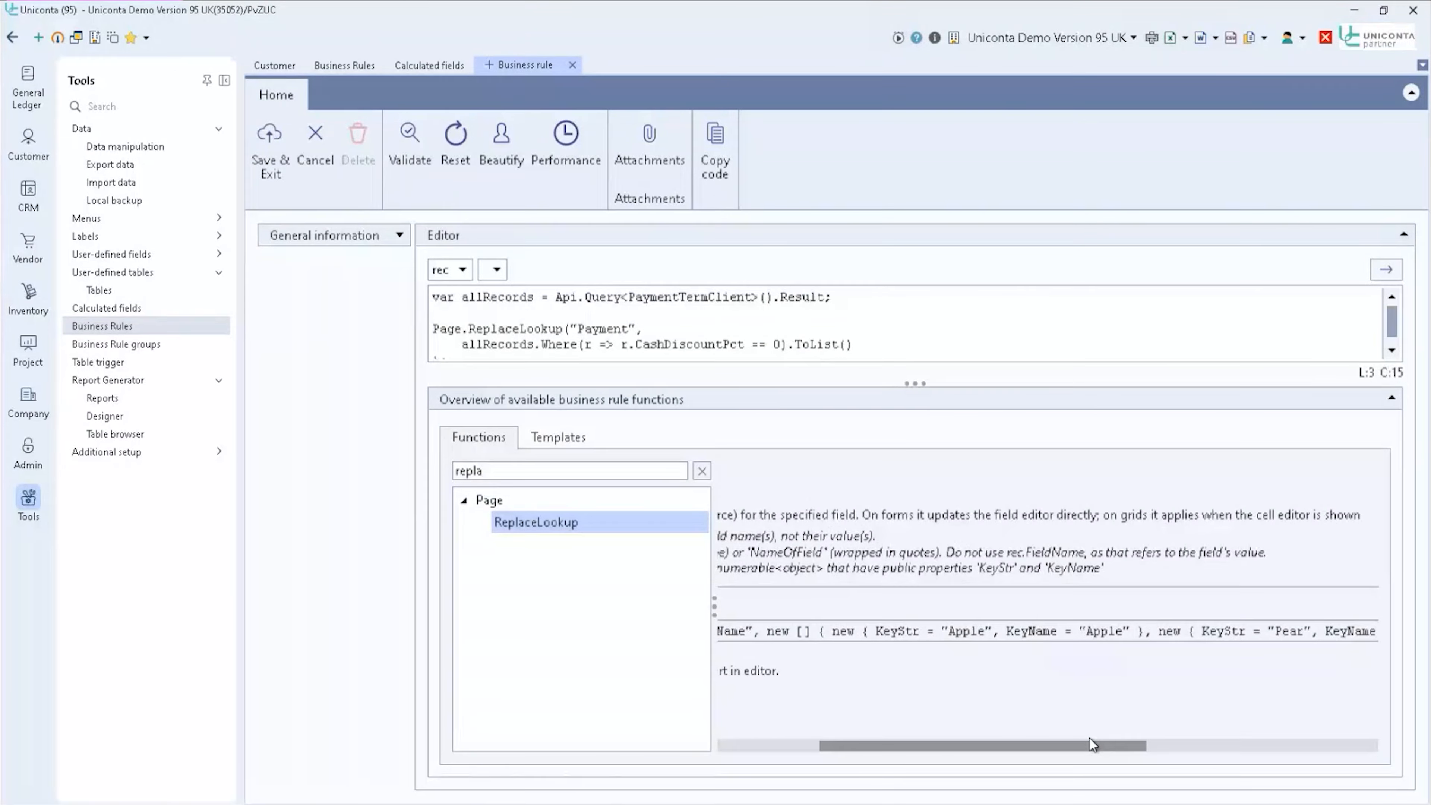
{"action": "left_click_drag", "start_coordinate": [1022, 750], "coordinate": [929, 493]}
{"action": "left_click", "coordinate": [721, 354]}
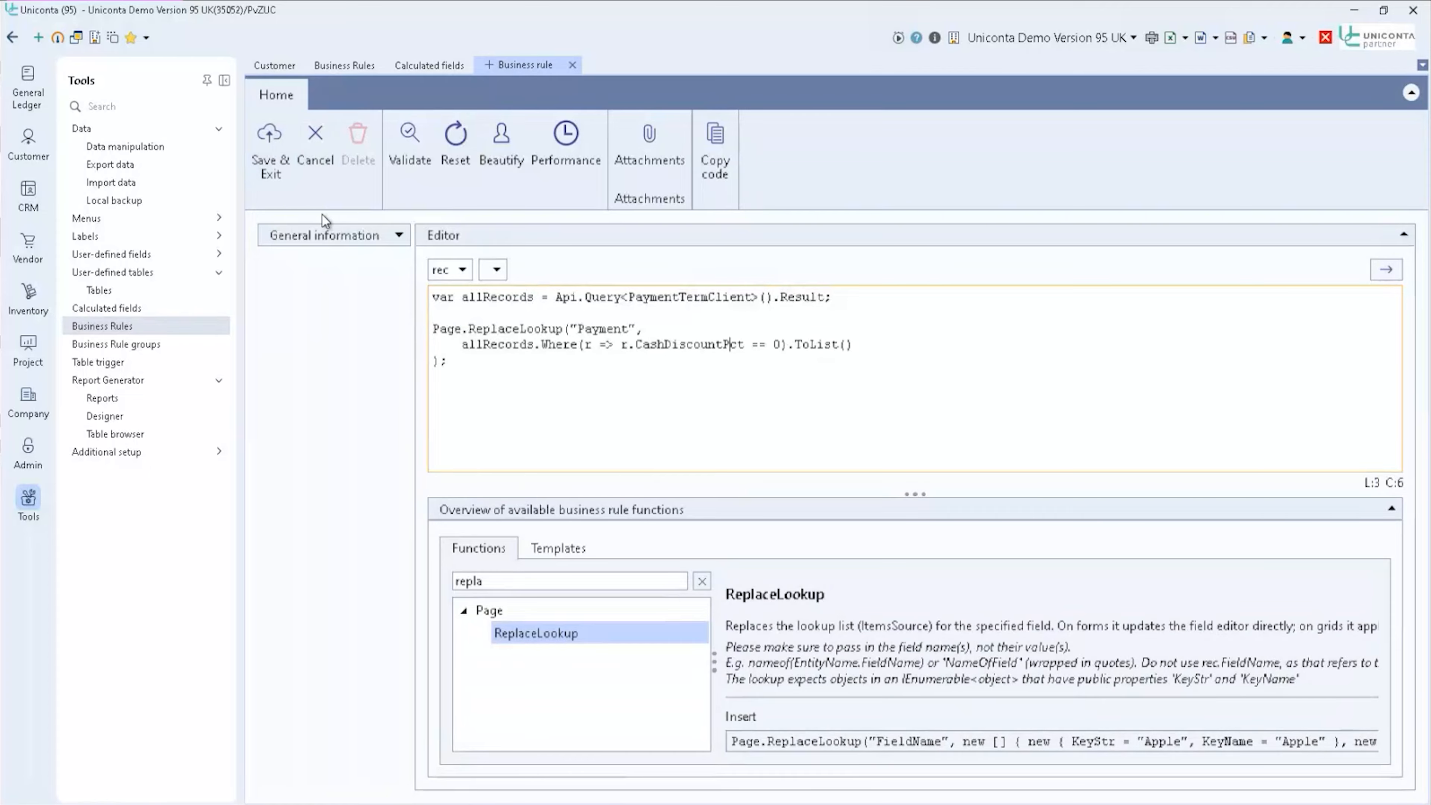
- Save the PageOpen rule "replace payment values" and refresh the business rule cache, dismissing the message log
{"action": "left_click", "coordinate": [395, 237]}
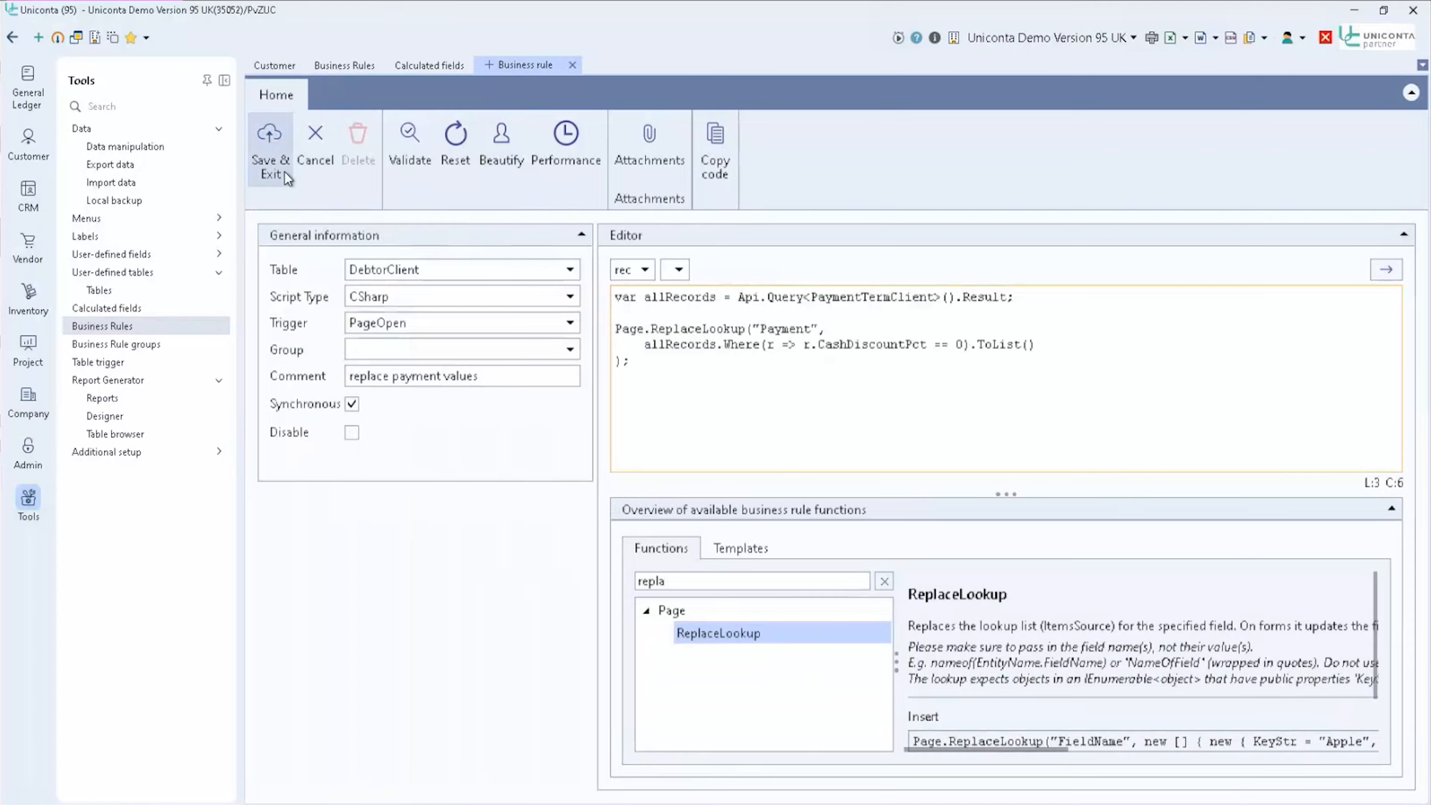
{"action": "left_click", "coordinate": [262, 173]}
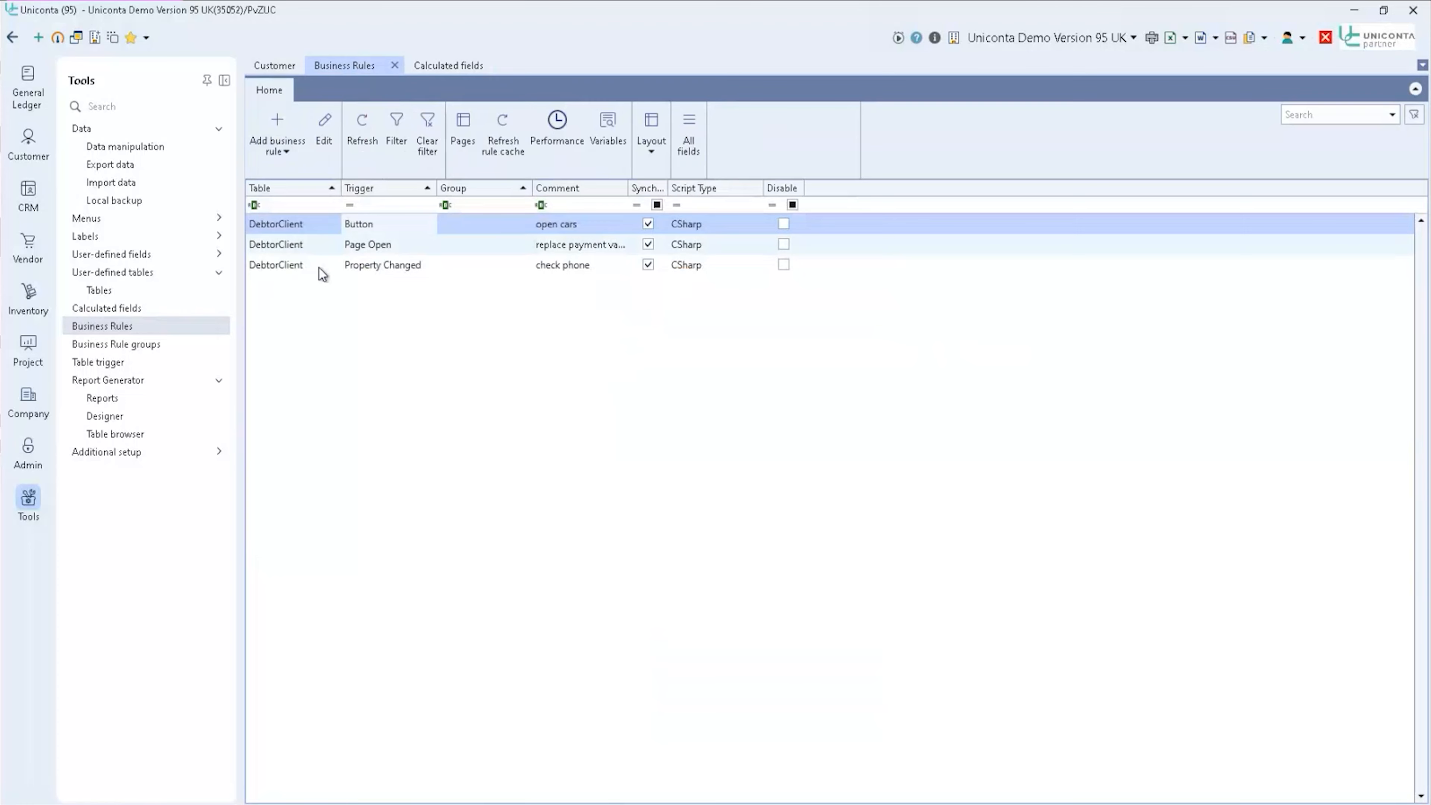
{"action": "key", "text": "F12"}
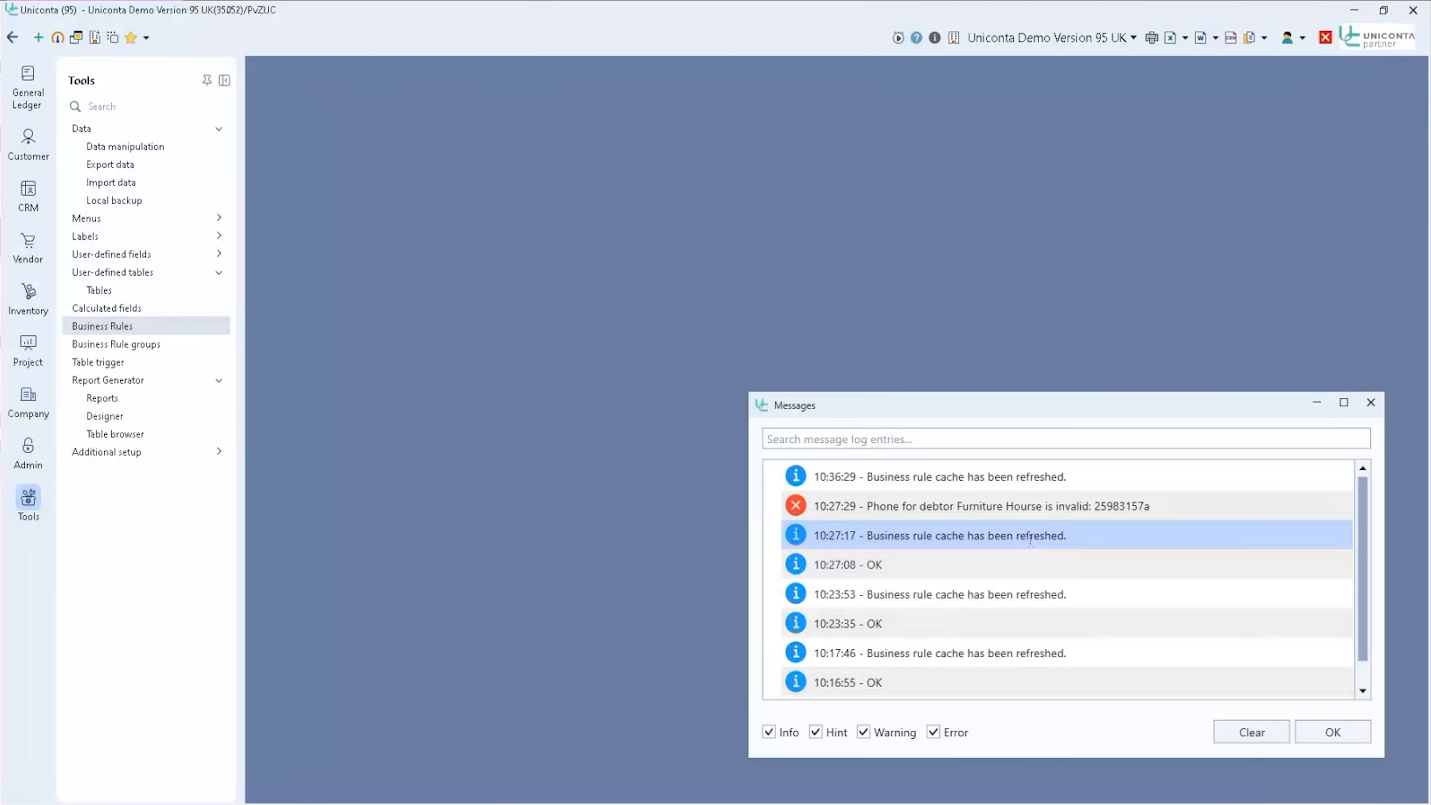
{"action": "left_click", "coordinate": [1370, 402]}
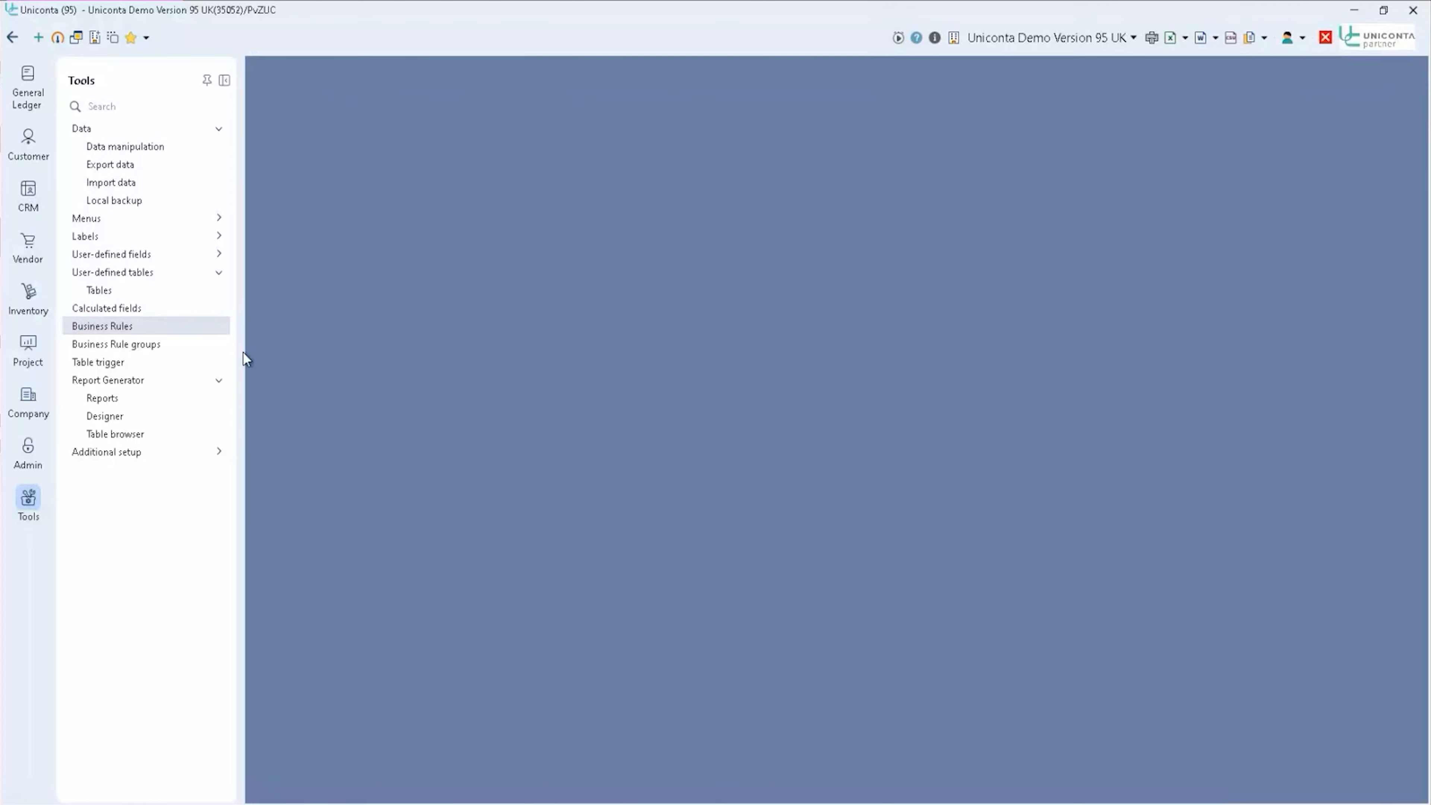
- Open customer account 01 for editing from the customer list and check the values offered in its Payment lookup
{"action": "left_click", "coordinate": [45, 155]}
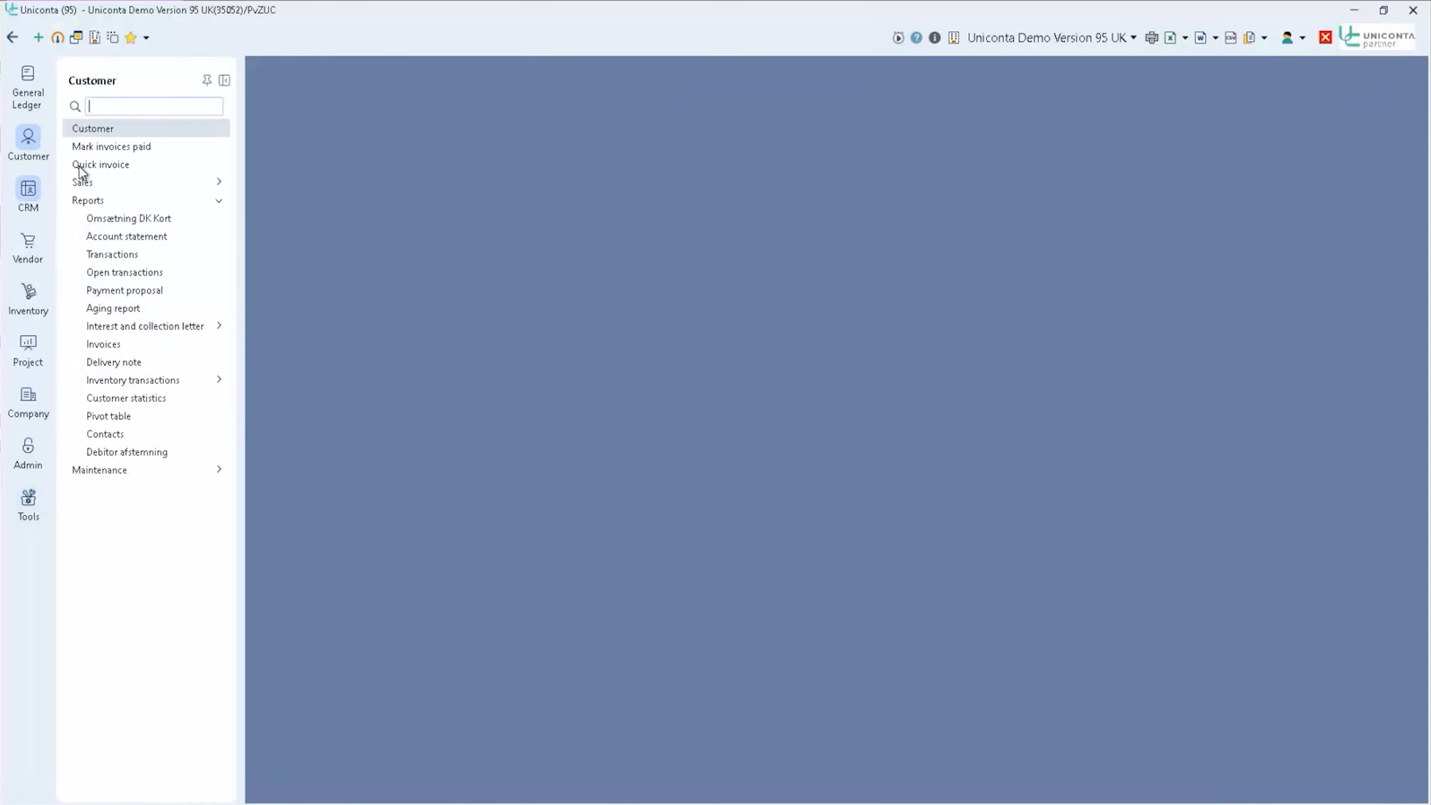
{"action": "left_click", "coordinate": [102, 132]}
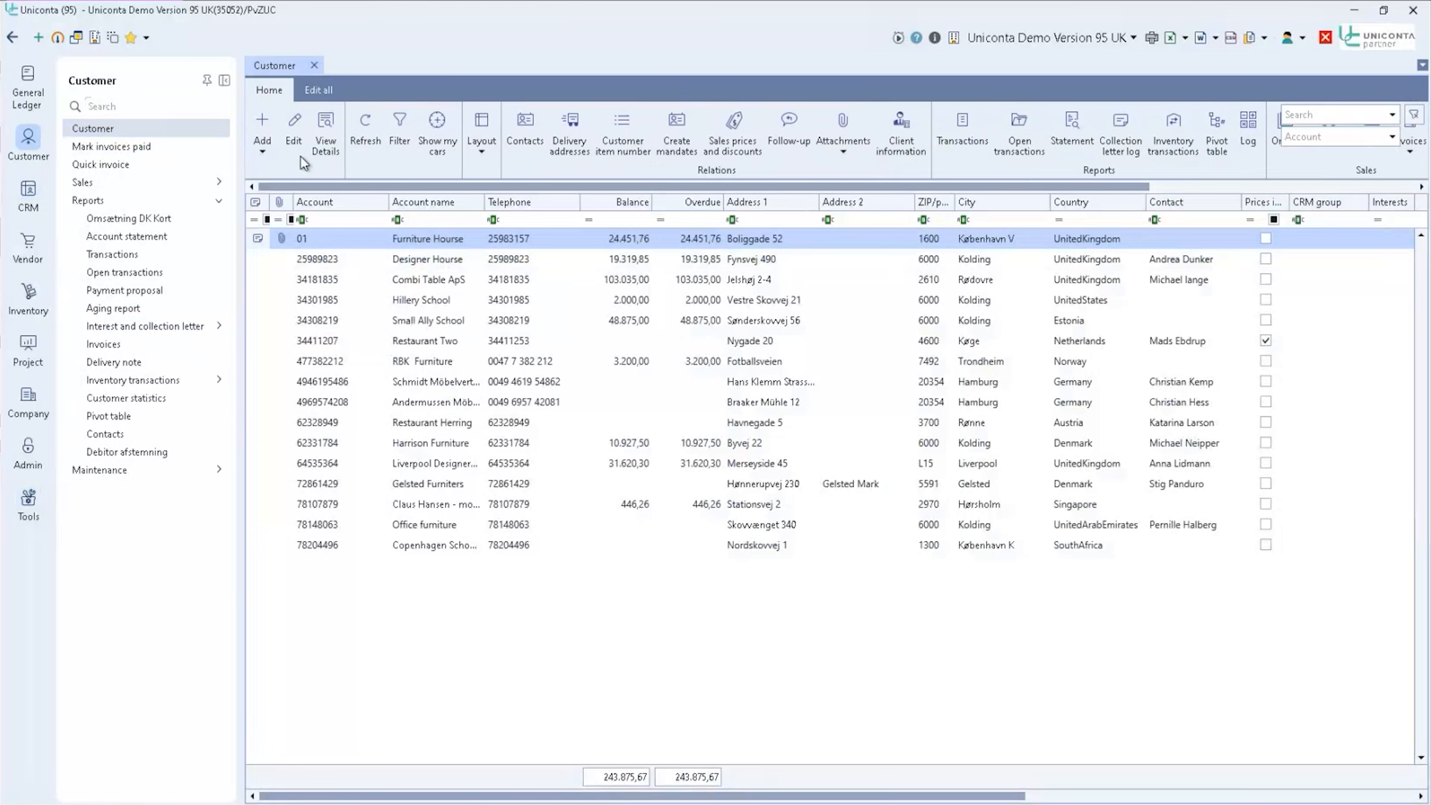
{"action": "left_click", "coordinate": [294, 132]}
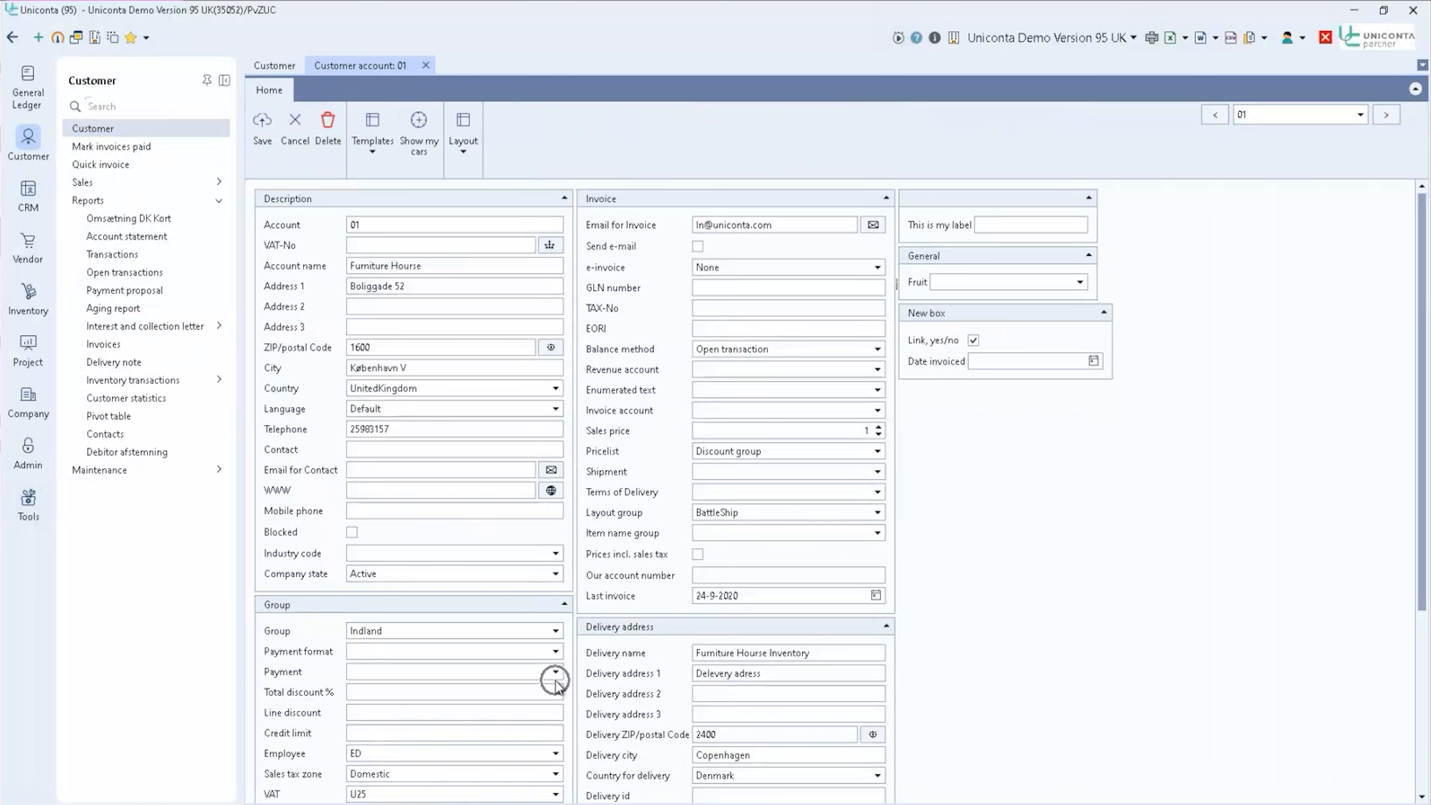
{"action": "left_click", "coordinate": [555, 679]}
{"action": "left_click", "coordinate": [556, 671]}
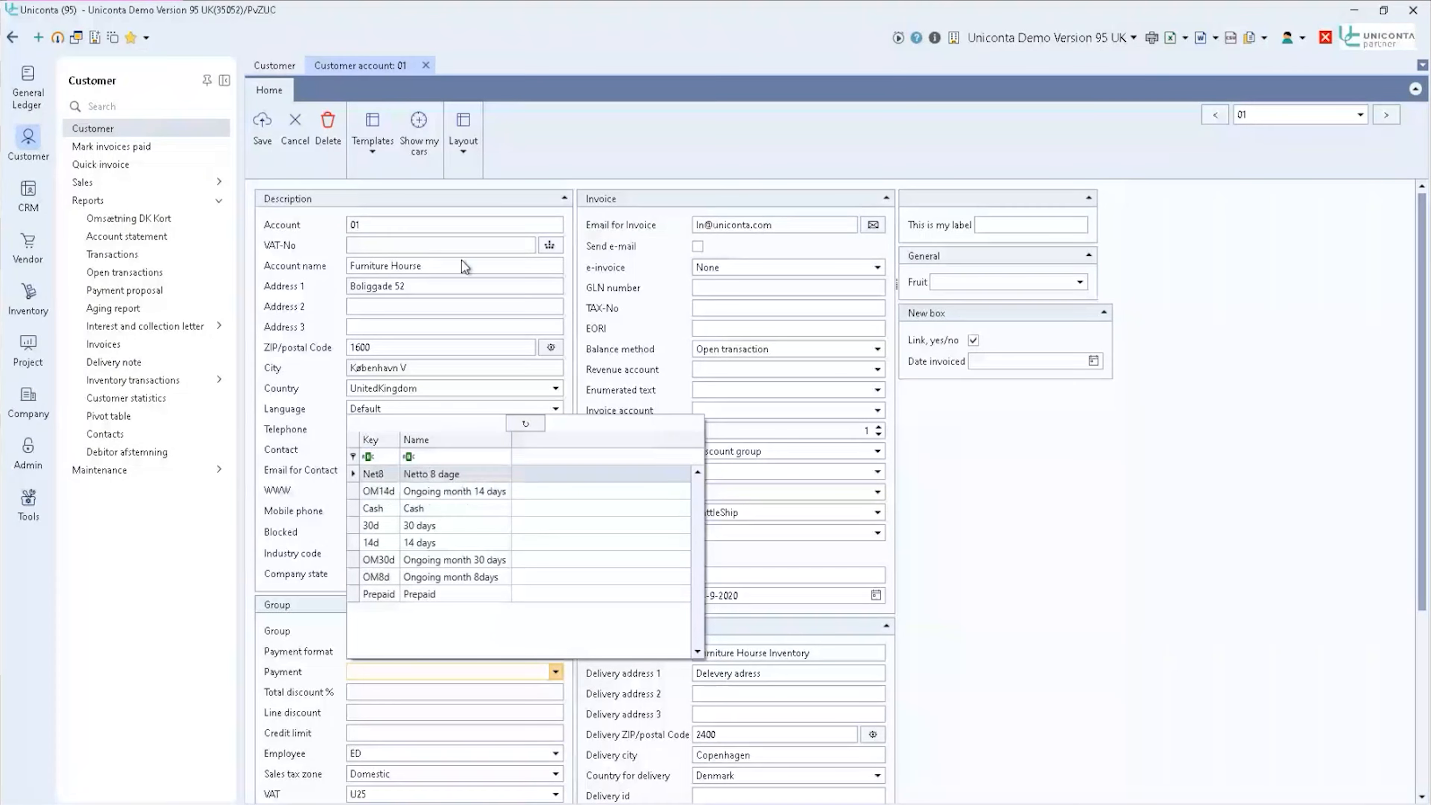
- Open the Terms of payment list from the favourites and examine the cash discount percentage of term N14/10%/10
{"action": "left_click", "coordinate": [147, 43]}
{"action": "left_click", "coordinate": [147, 40]}
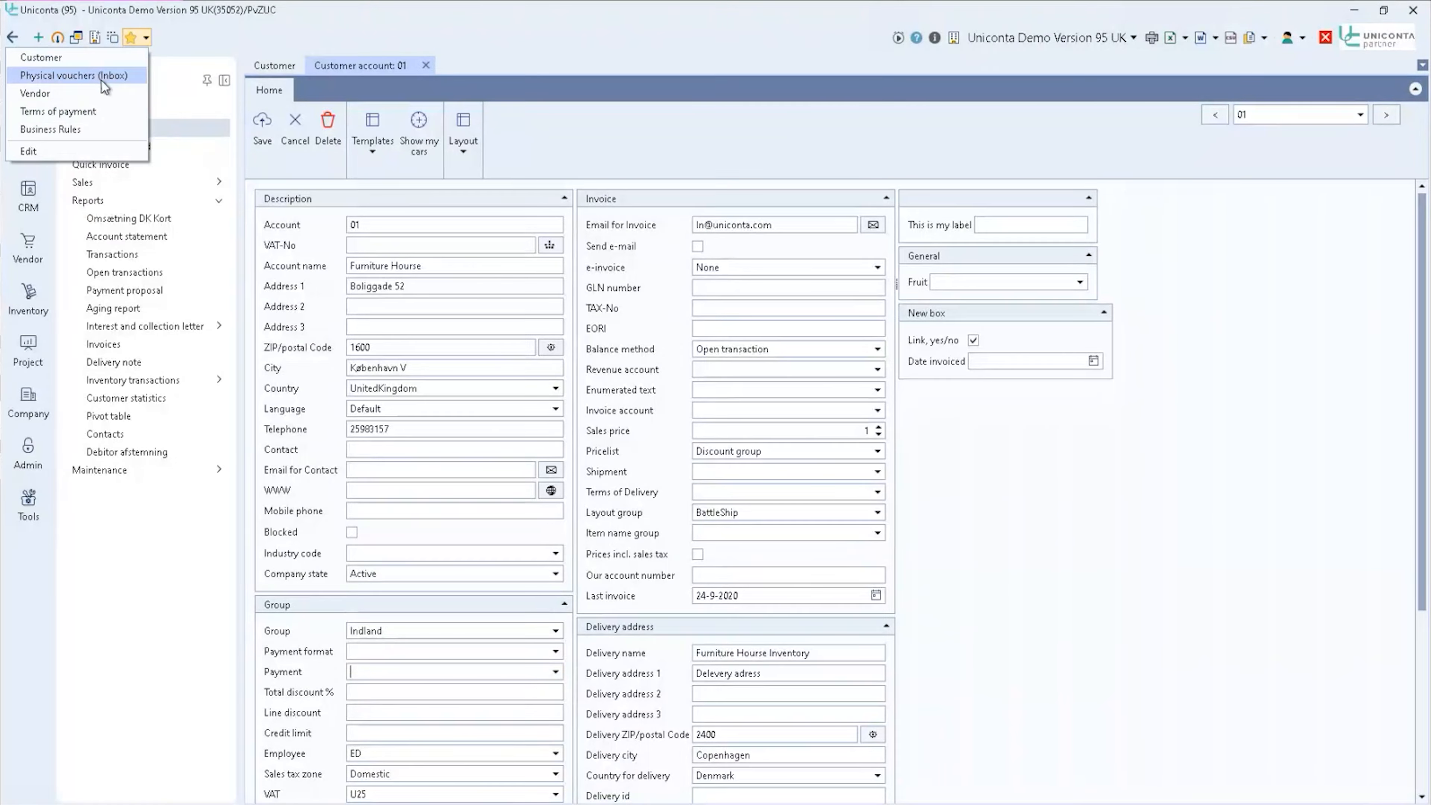
{"action": "left_click", "coordinate": [106, 110]}
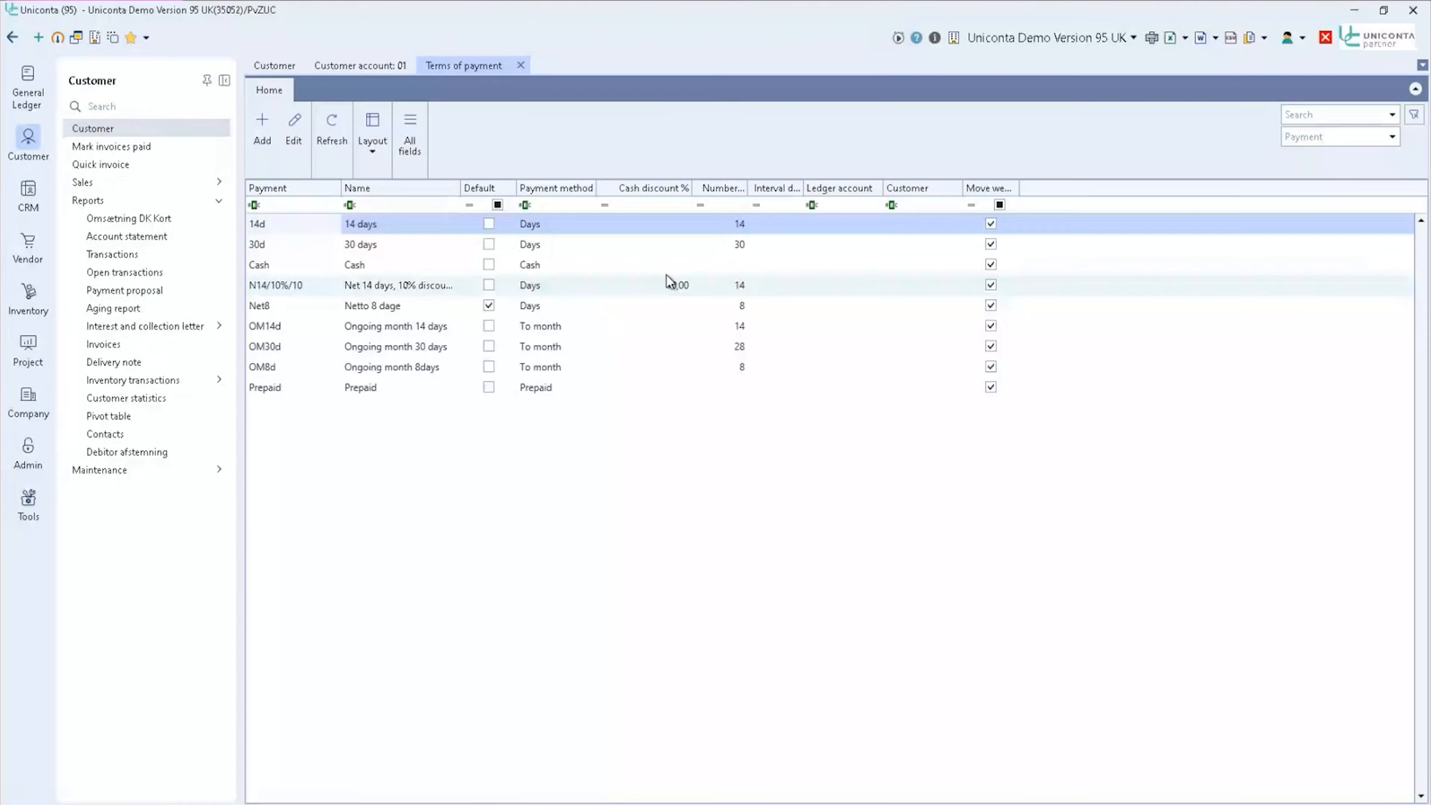
{"action": "left_click", "coordinate": [666, 276]}
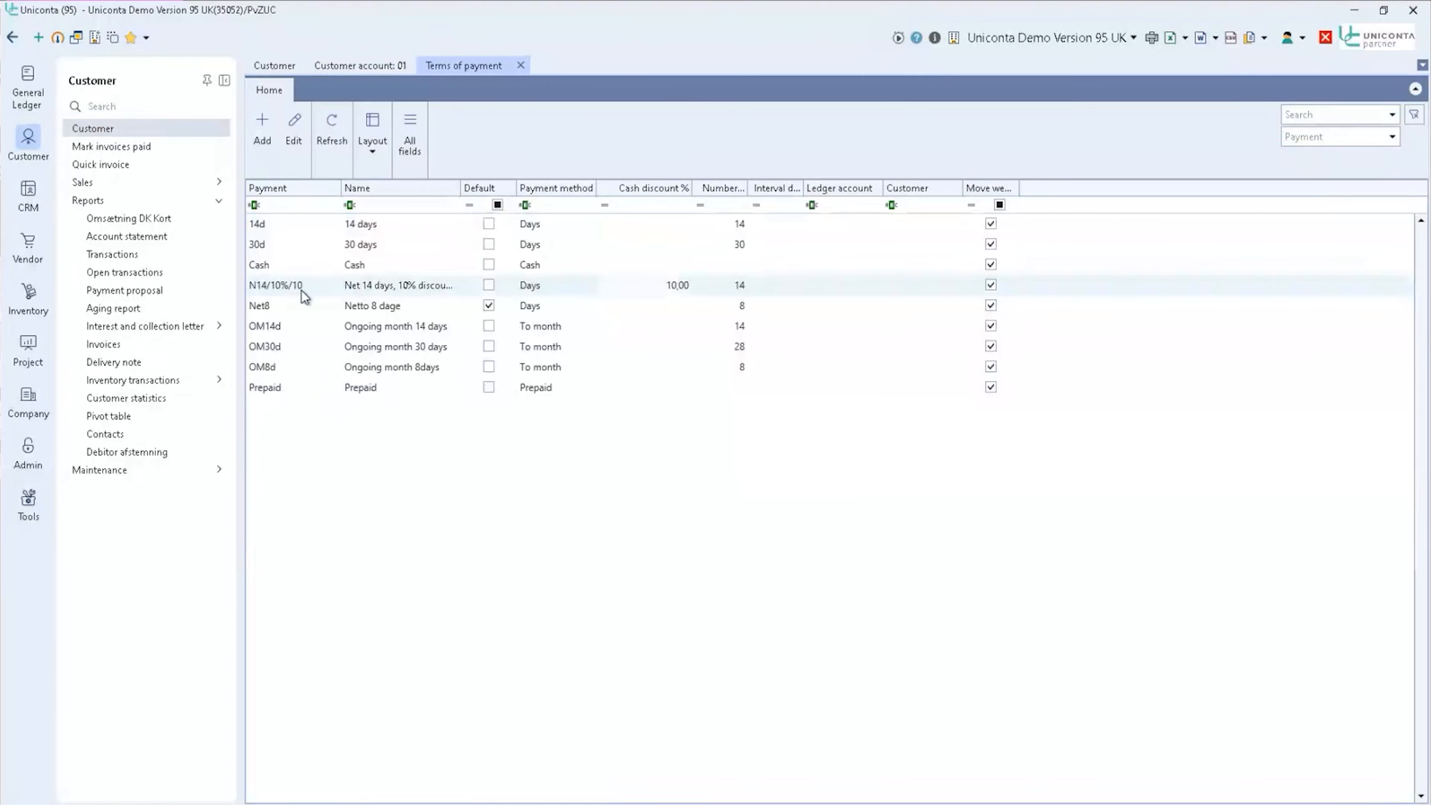
- Return to customer account 01 and compare its Payment lookup values with the terms of payment
{"action": "left_click", "coordinate": [373, 67]}
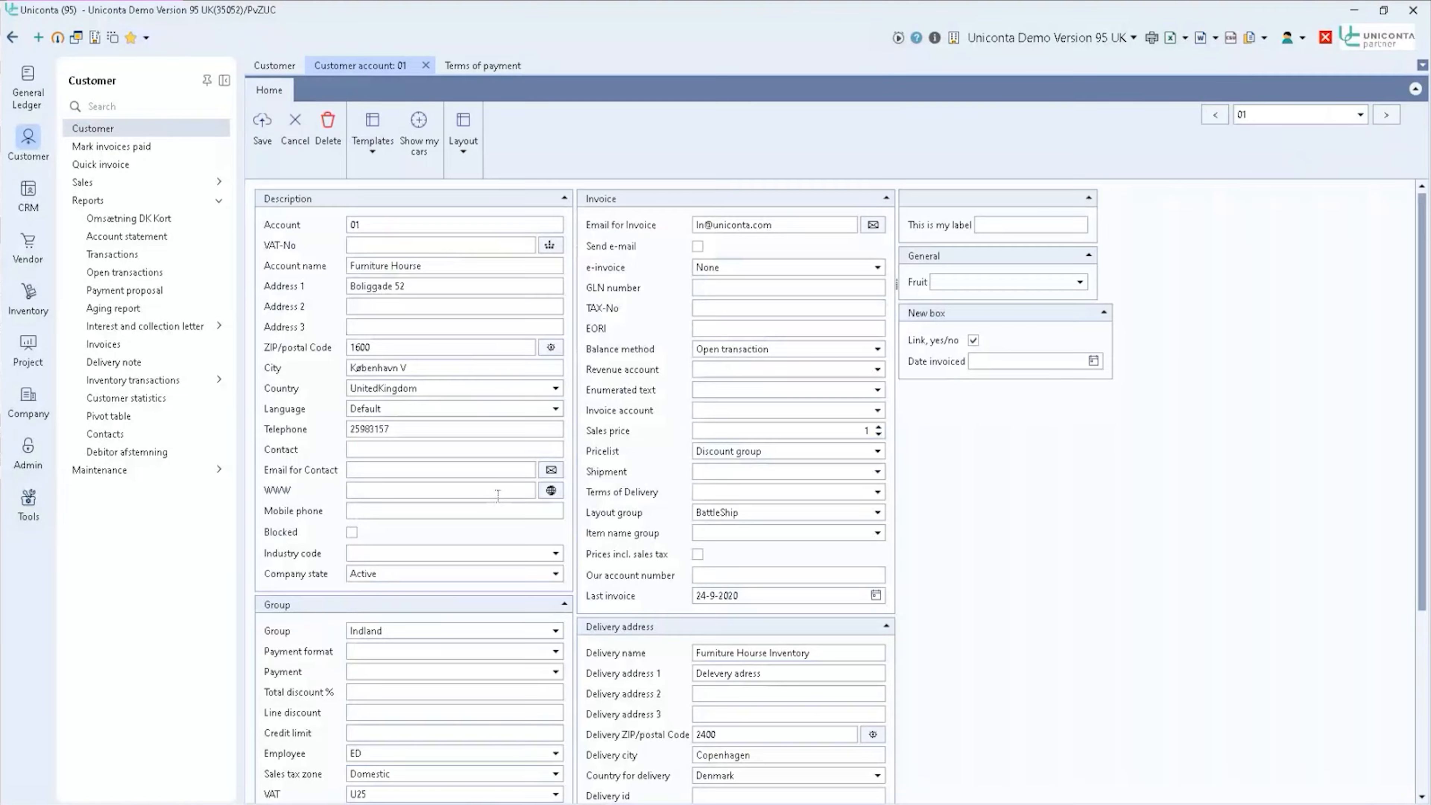
{"action": "left_click", "coordinate": [556, 671]}
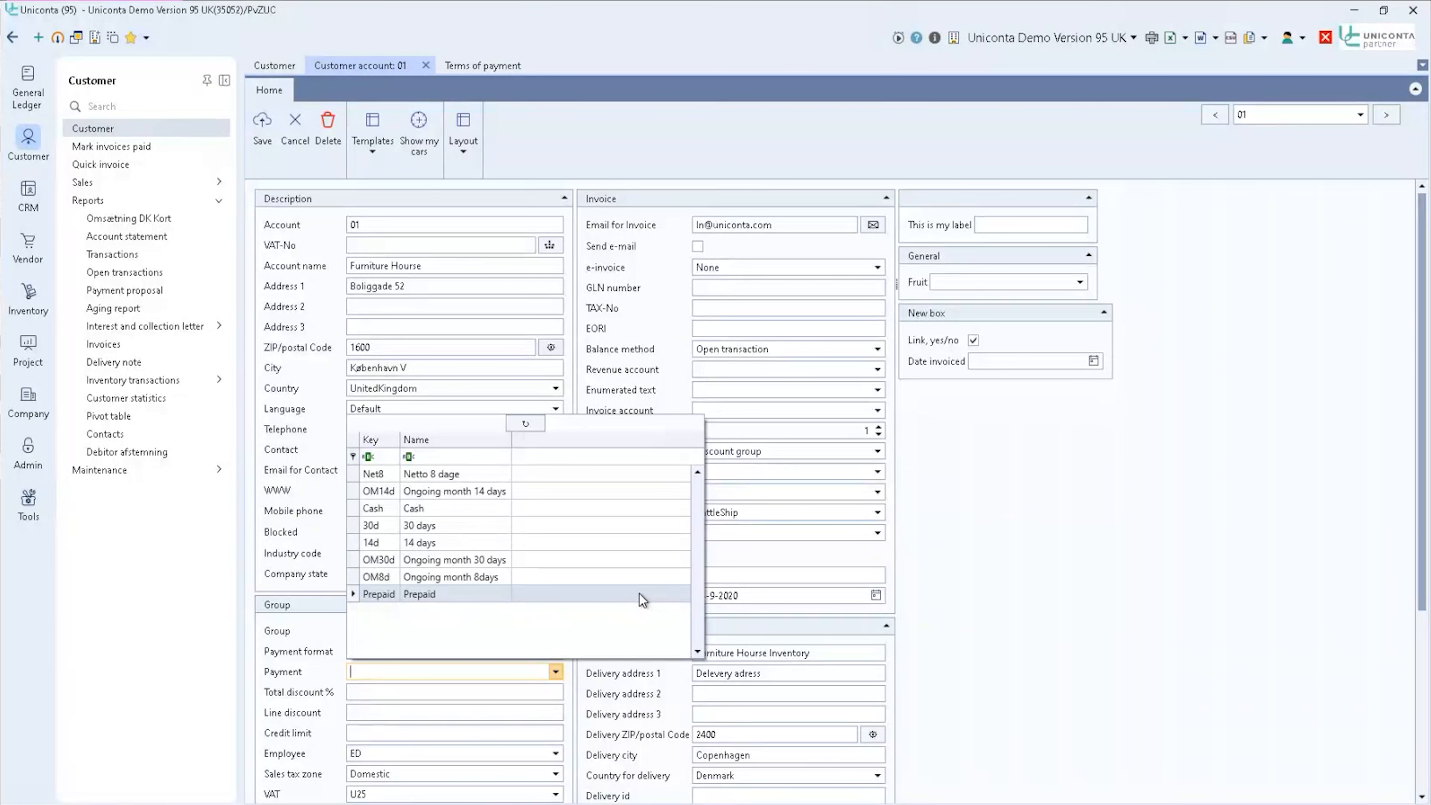
{"action": "left_click", "coordinate": [468, 76]}
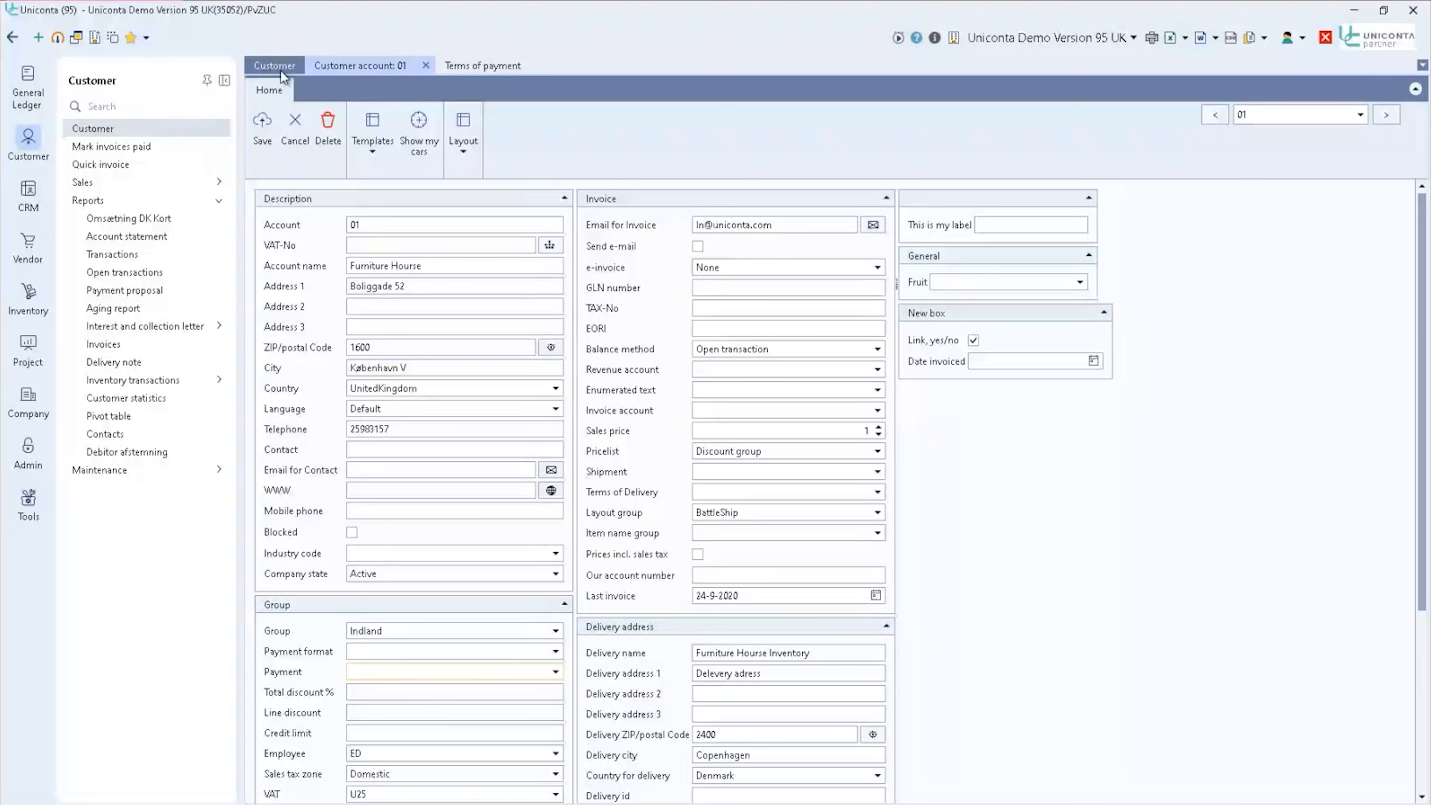
- Open the list of business rules
{"action": "left_click", "coordinate": [28, 501]}
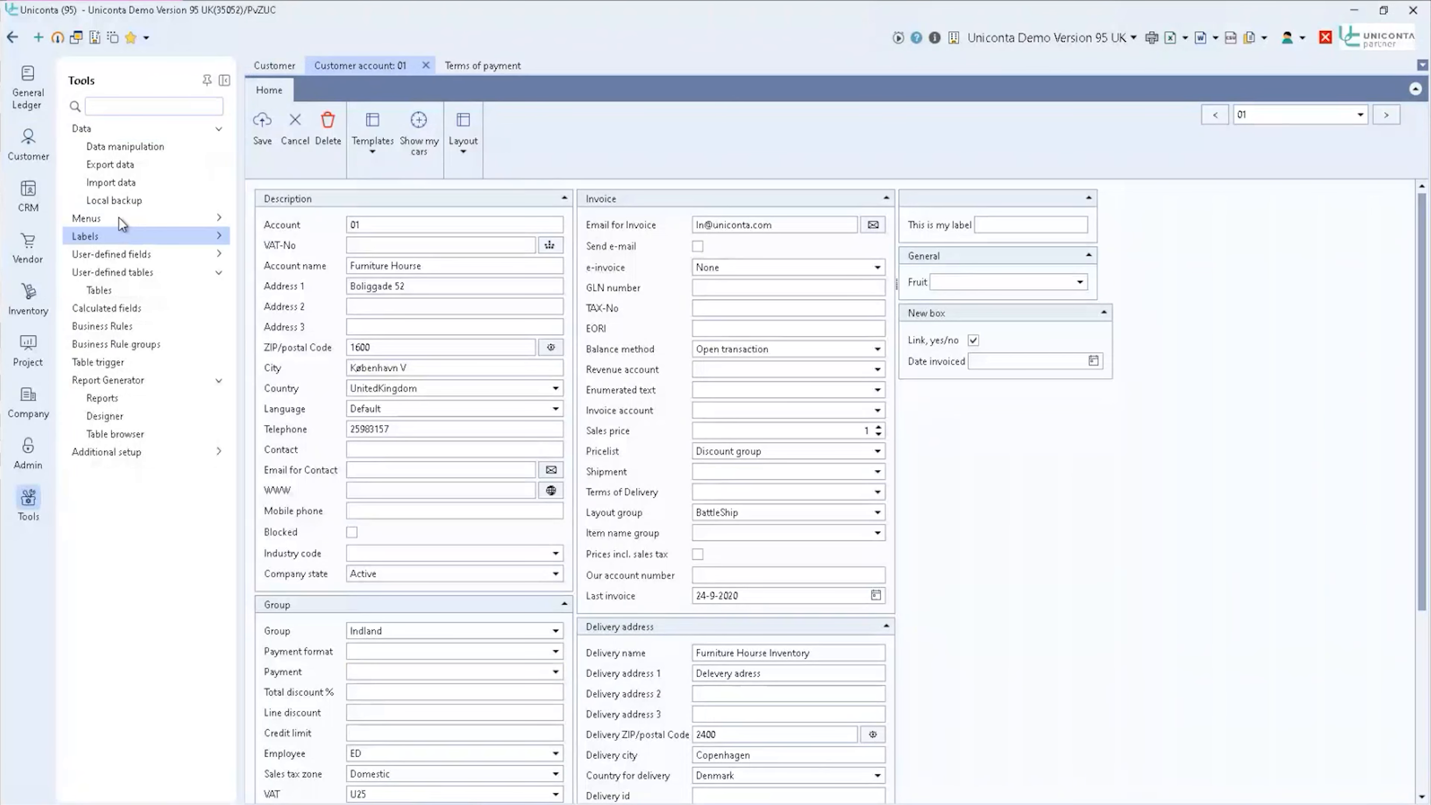
{"action": "left_click", "coordinate": [134, 325]}
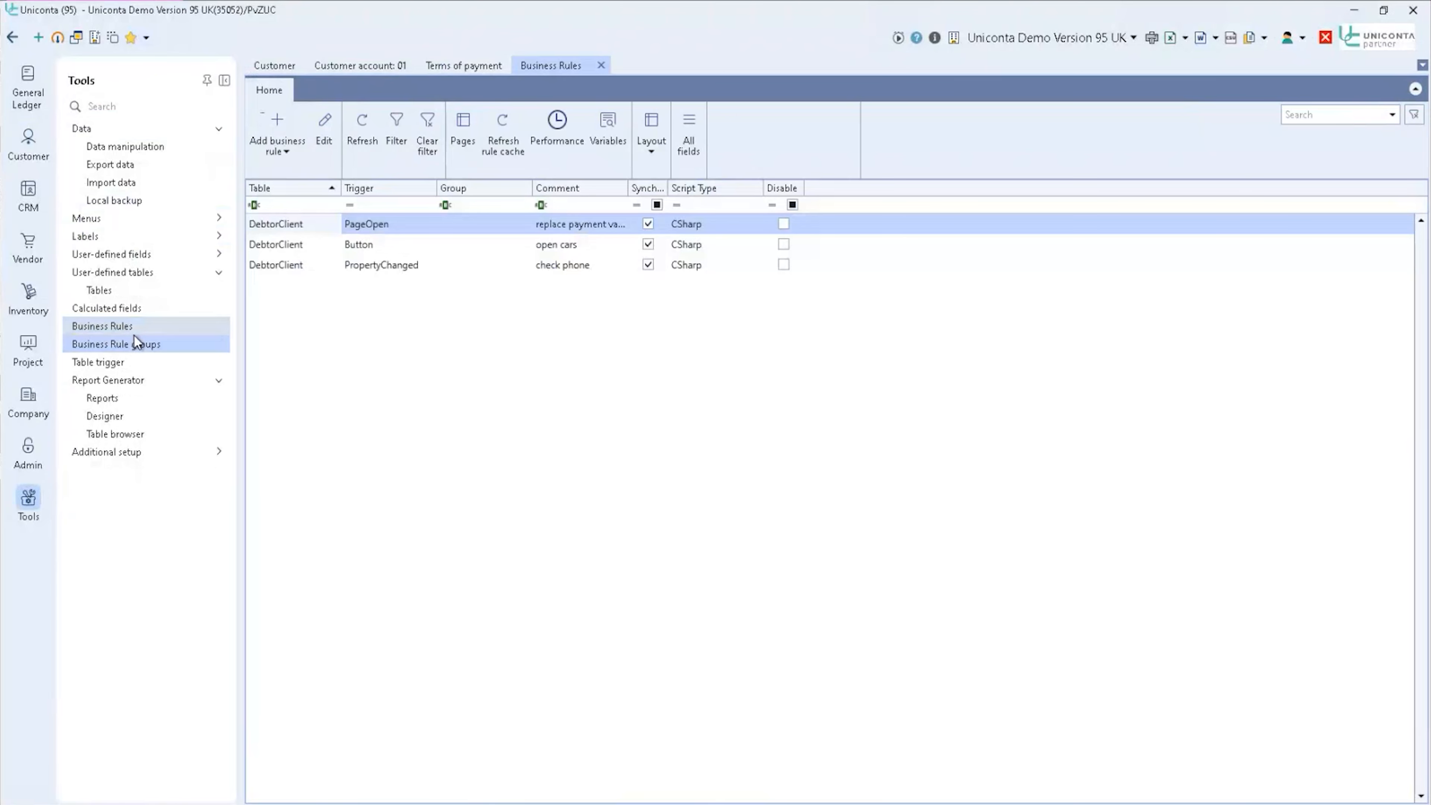